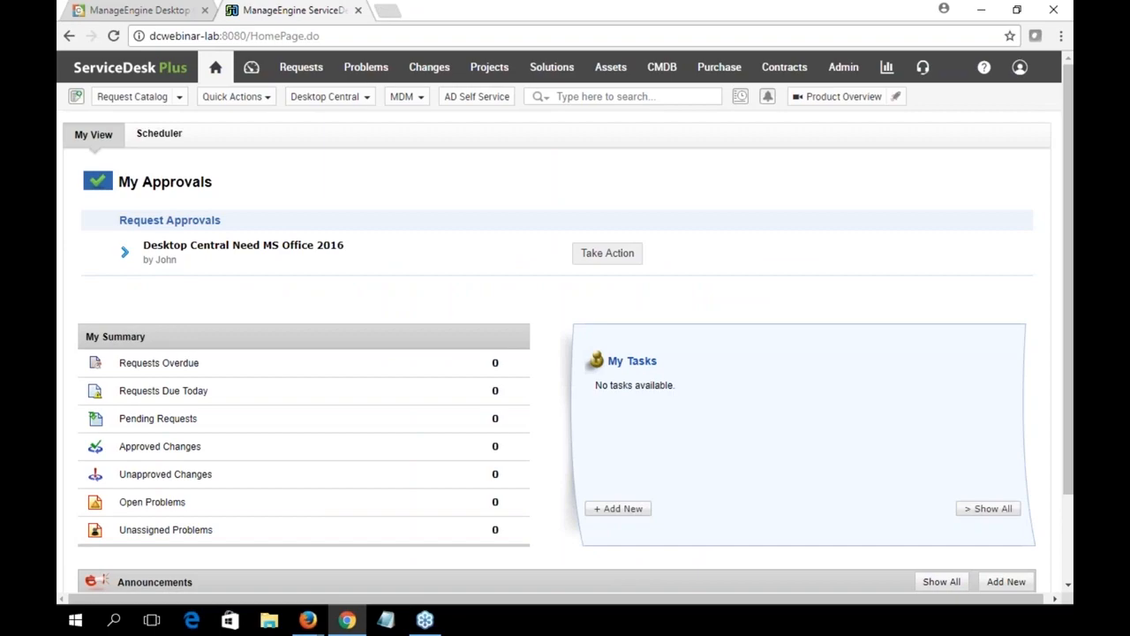
Step: Switch to Desktop Central and open its ServiceDesk Plus integration settings
left_click(150, 11)
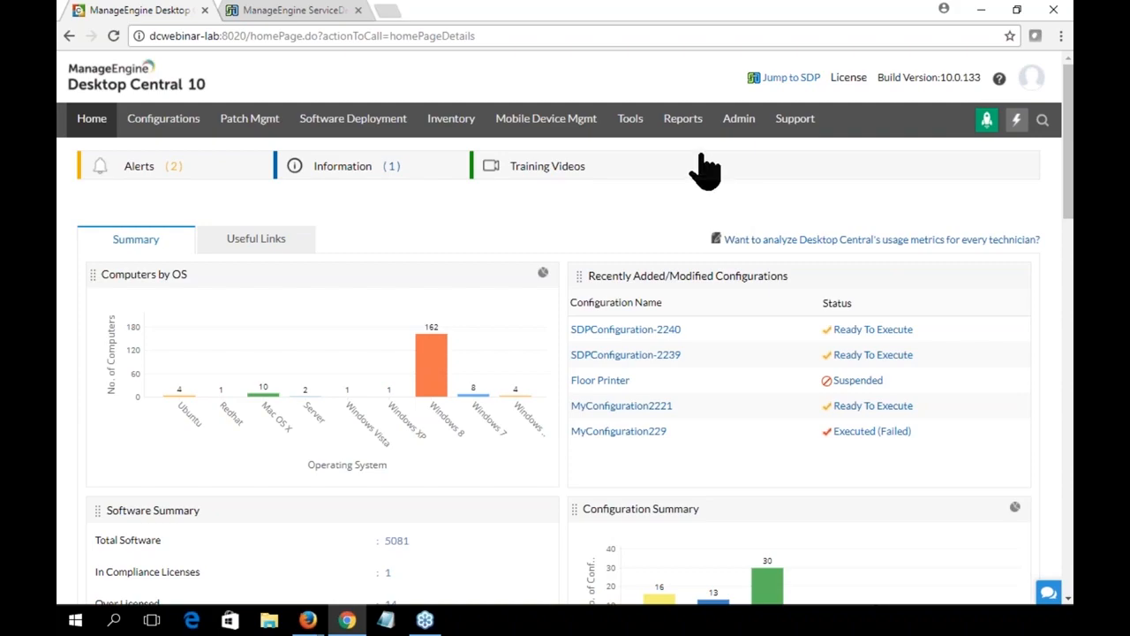
left_click(740, 119)
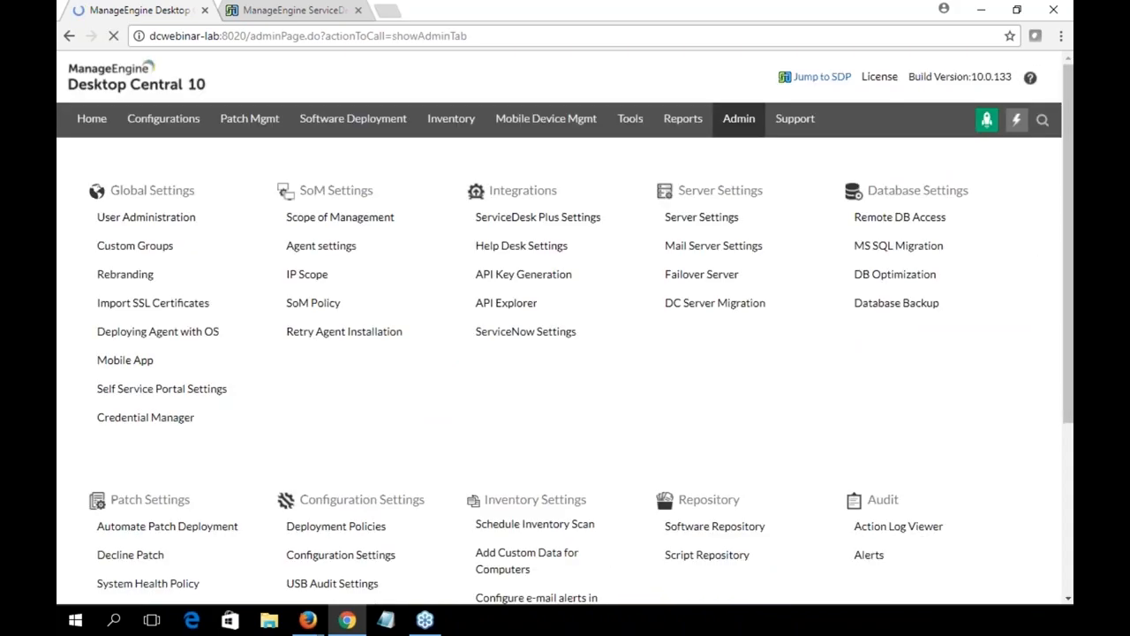
left_click(532, 218)
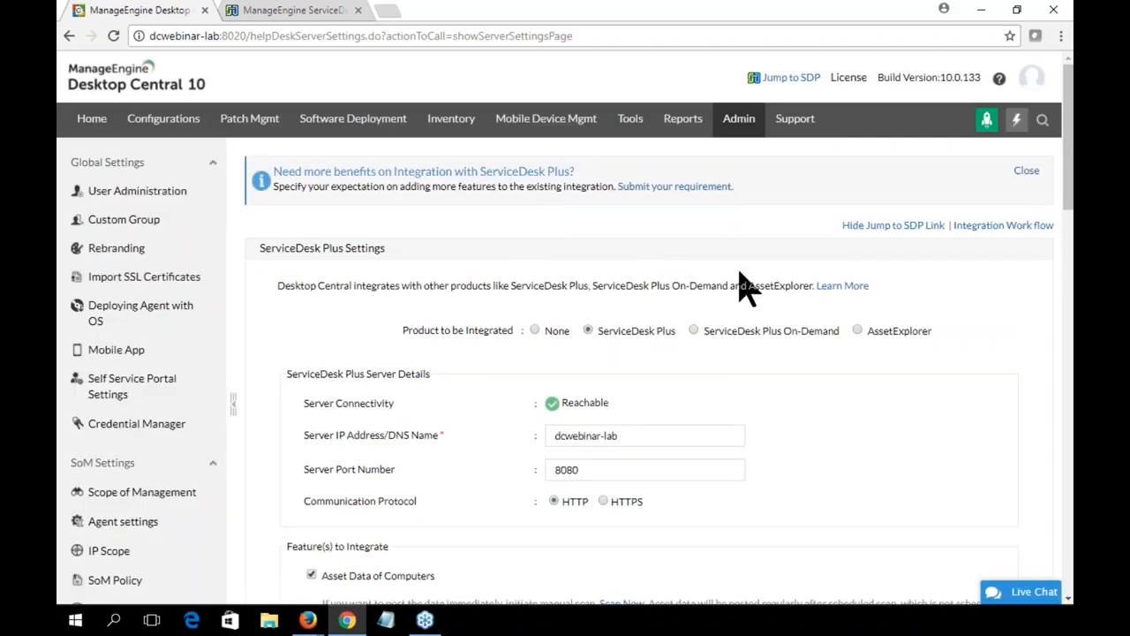
Step: Review the product to be integrated and the ServiceDesk Plus server name and port number
scroll(903, 384, "down", 1)
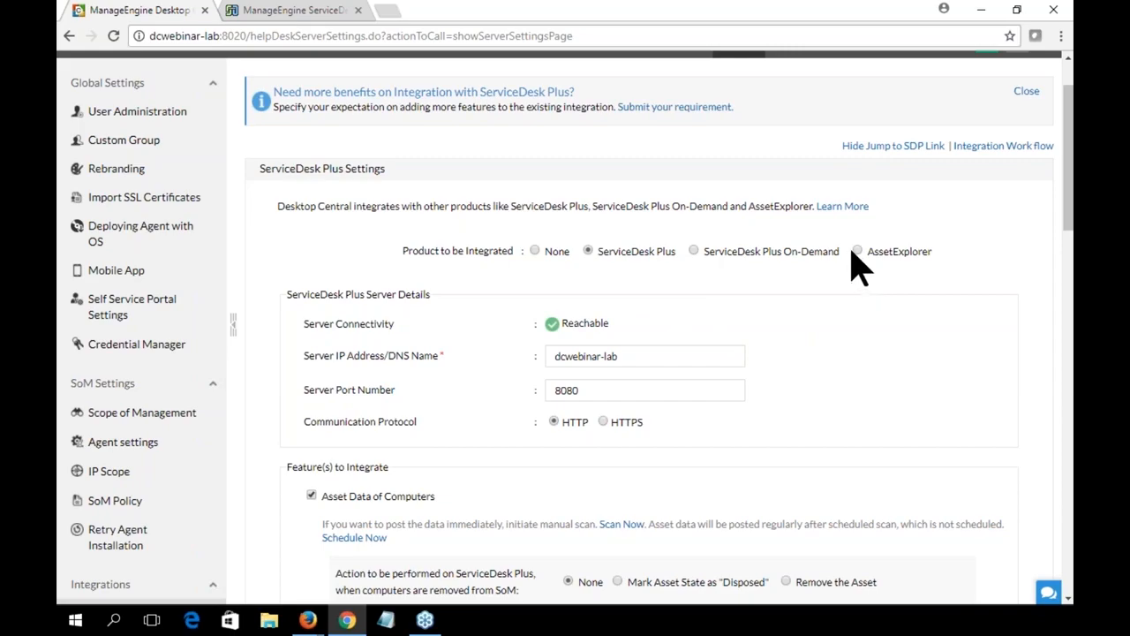
scroll(742, 344, "down", 1)
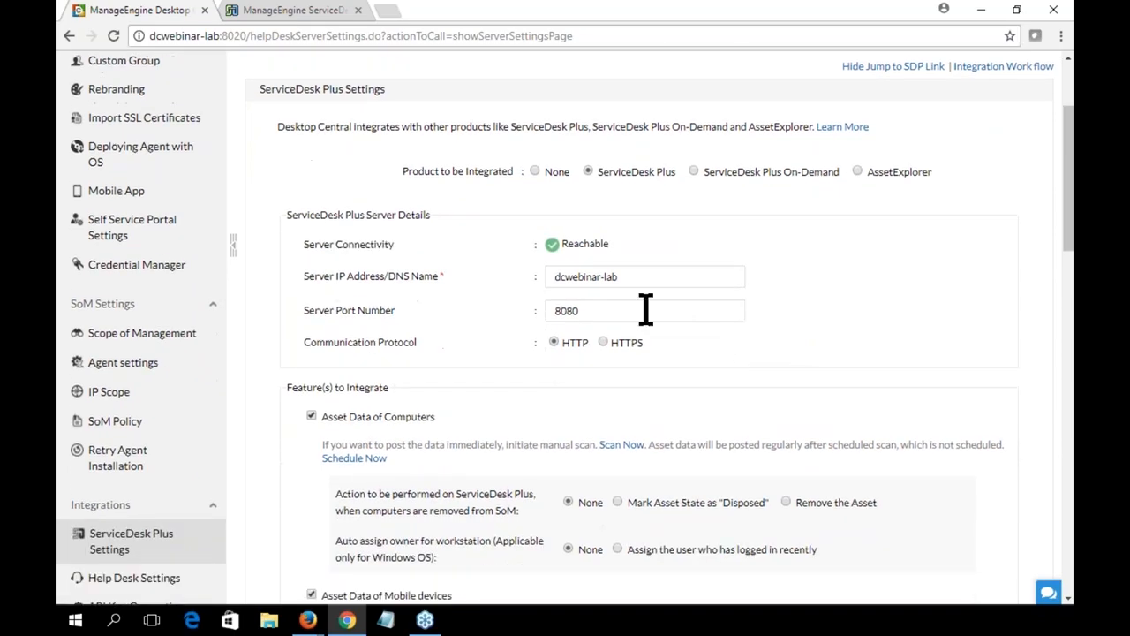
left_click_drag(643, 278, 552, 278)
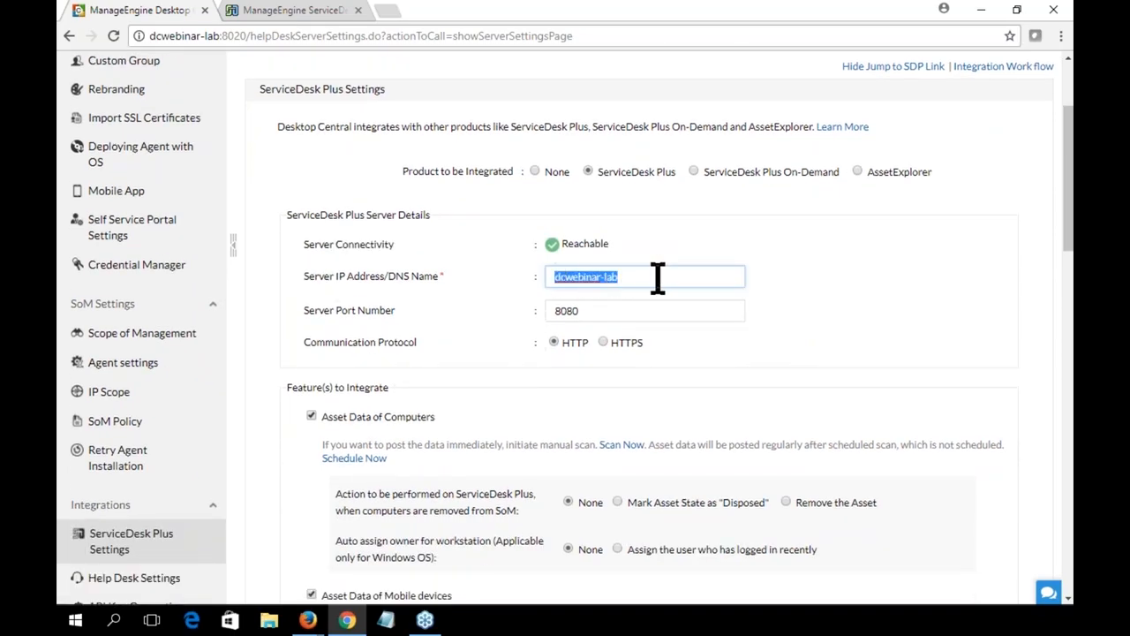
left_click_drag(596, 311, 540, 312)
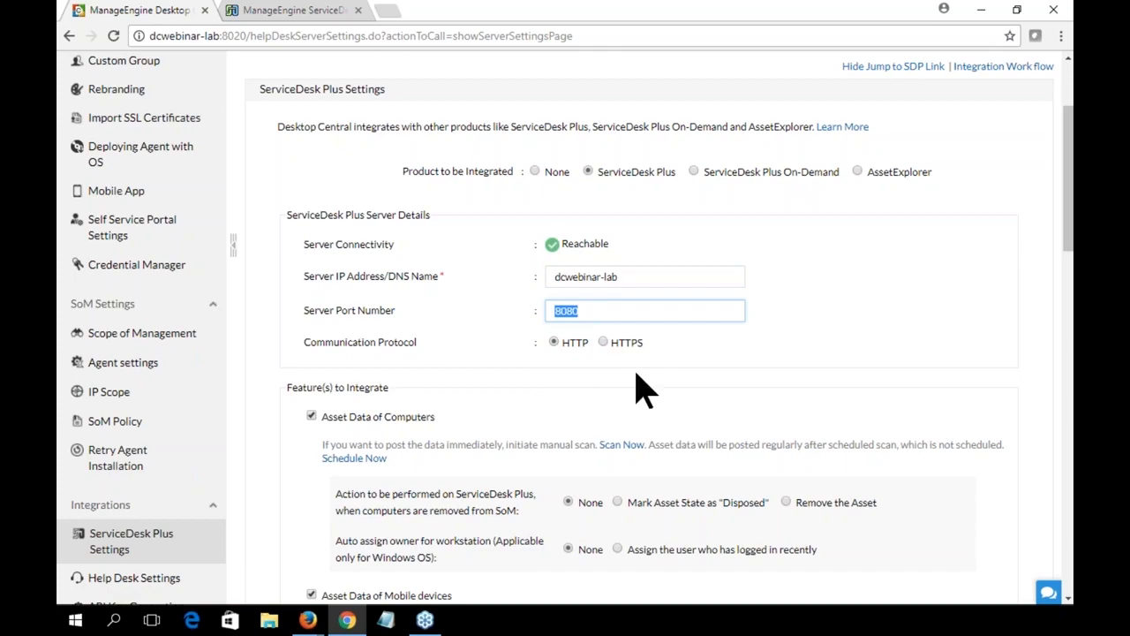
Step: Review the Asset Data of Computers options and return the action for computers removed from SoM to None
scroll(861, 365, "down", 1)
scroll(861, 365, "down", 2)
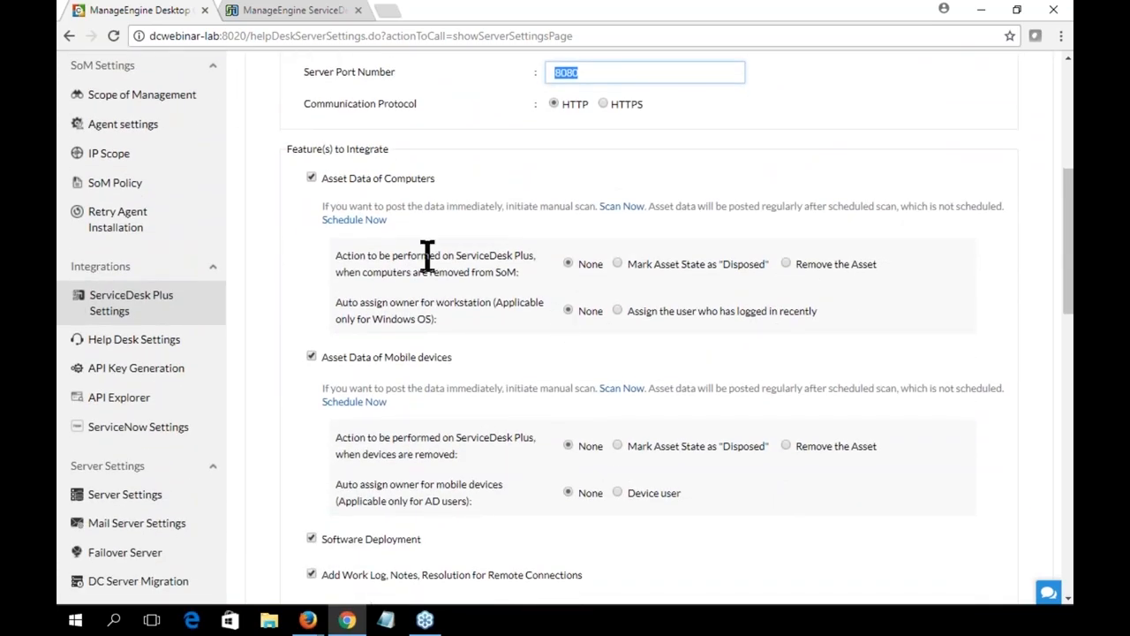
left_click_drag(321, 179, 433, 179)
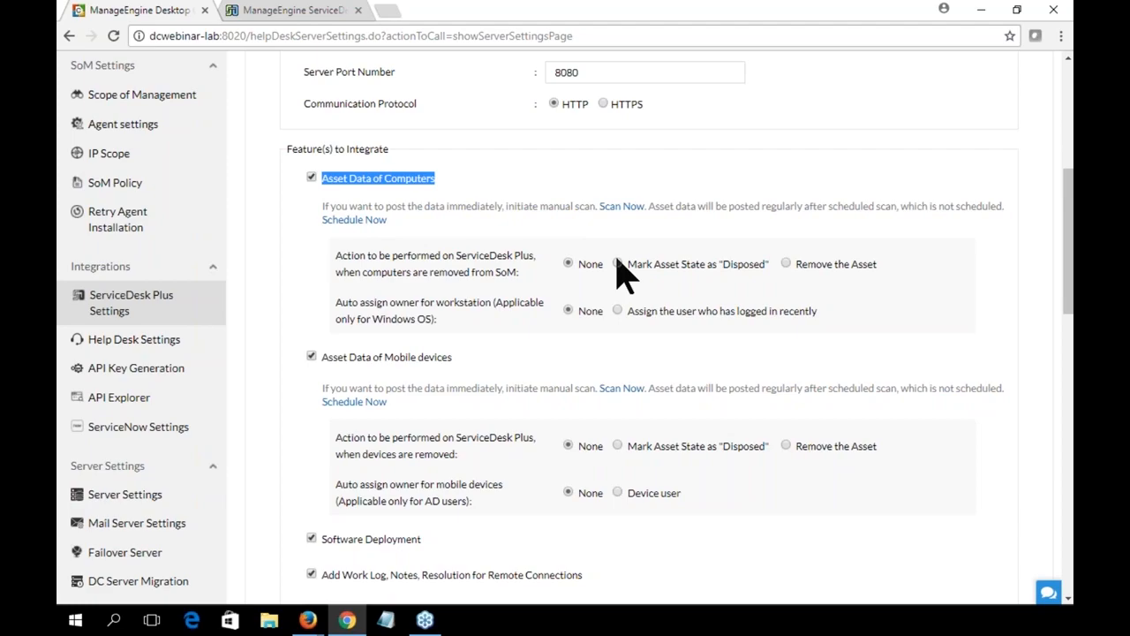
left_click_drag(721, 263, 764, 269)
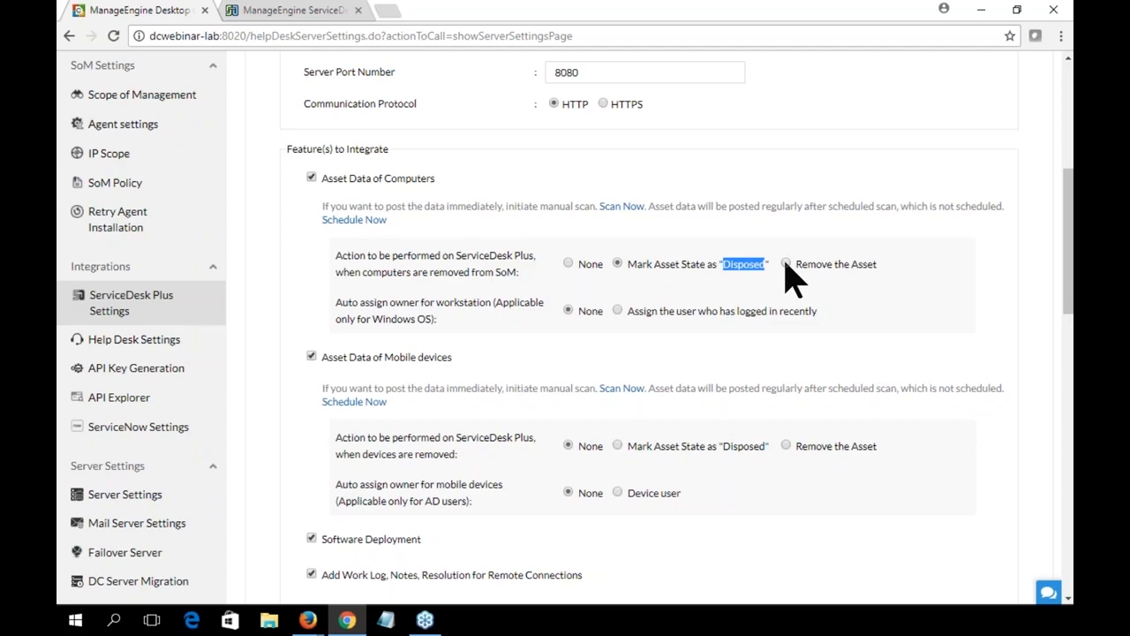
left_click(568, 263)
scroll(648, 366, "down", 1)
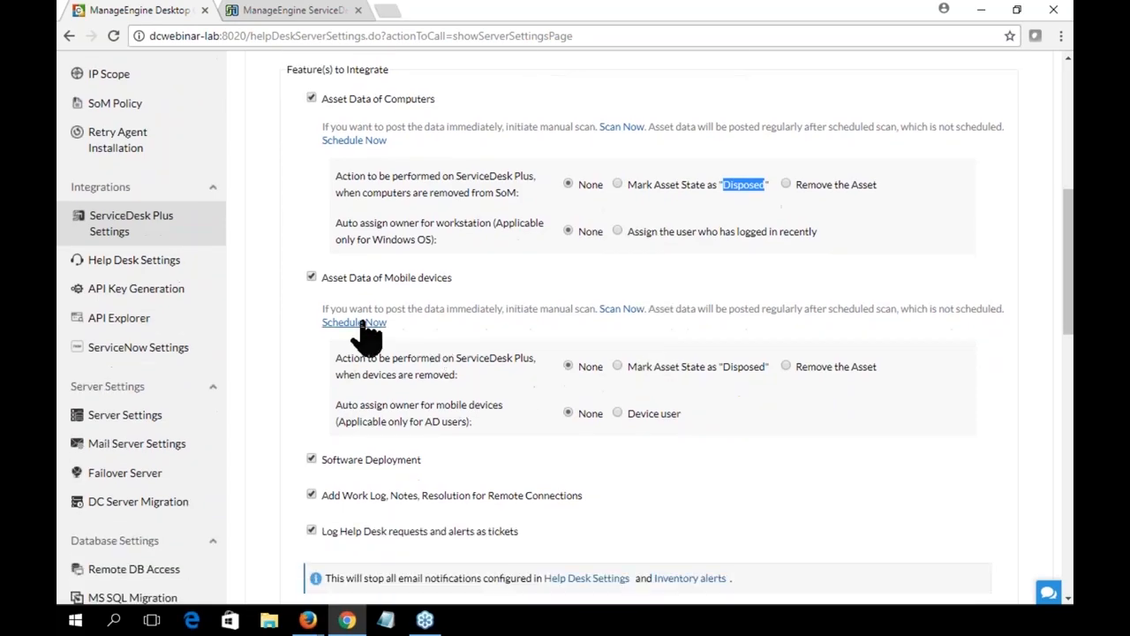
Step: Examine the Asset Data of Mobile devices and Software Deployment features among the features to integrate
left_click_drag(452, 278, 386, 277)
scroll(394, 292, "up", 6)
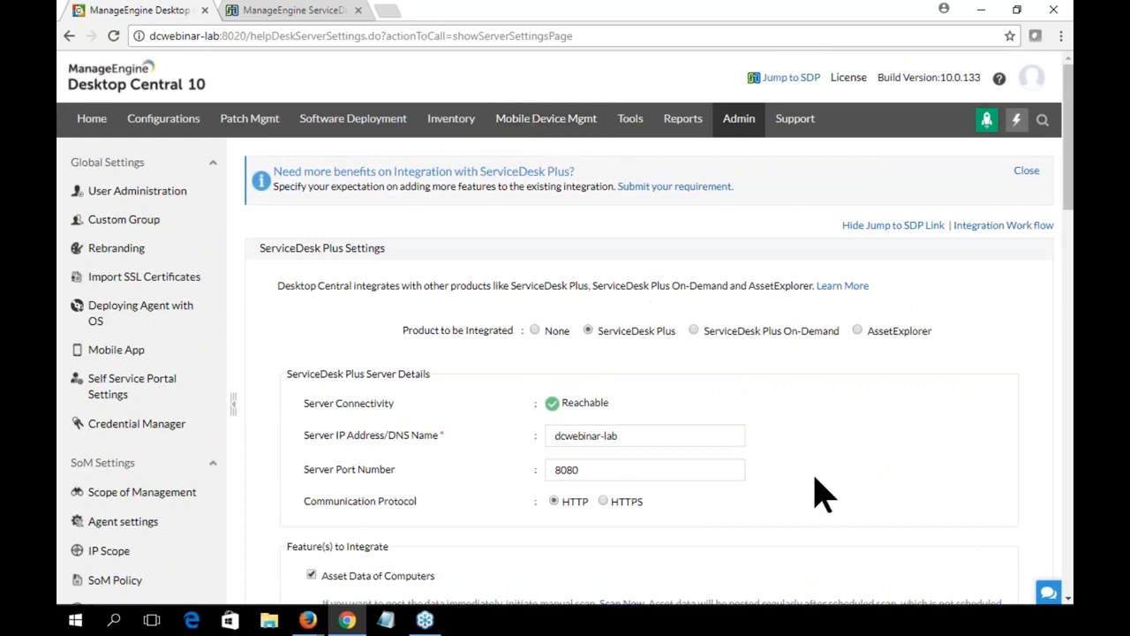
scroll(820, 491, "down", 4)
scroll(820, 491, "down", 2)
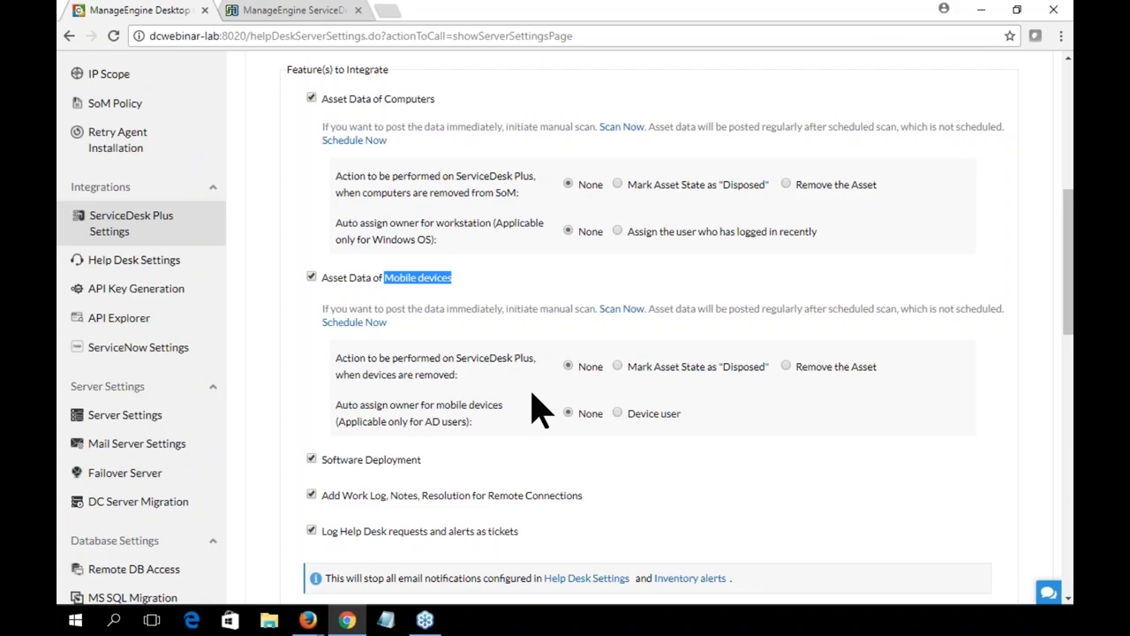
scroll(535, 408, "down", 2)
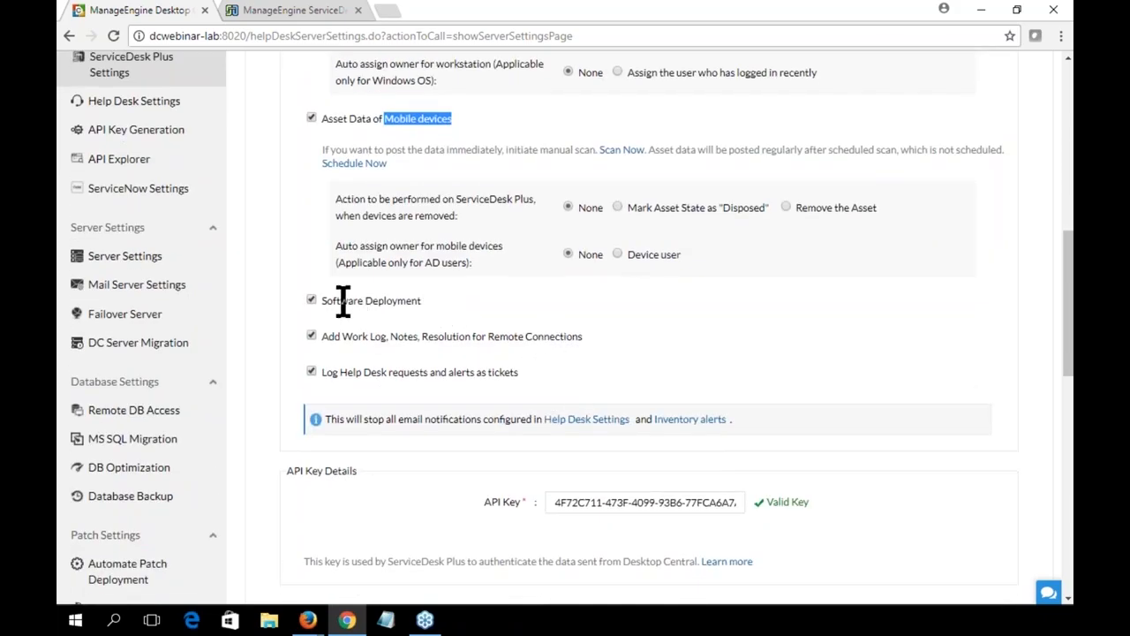
left_click_drag(323, 302, 425, 303)
left_click(550, 310)
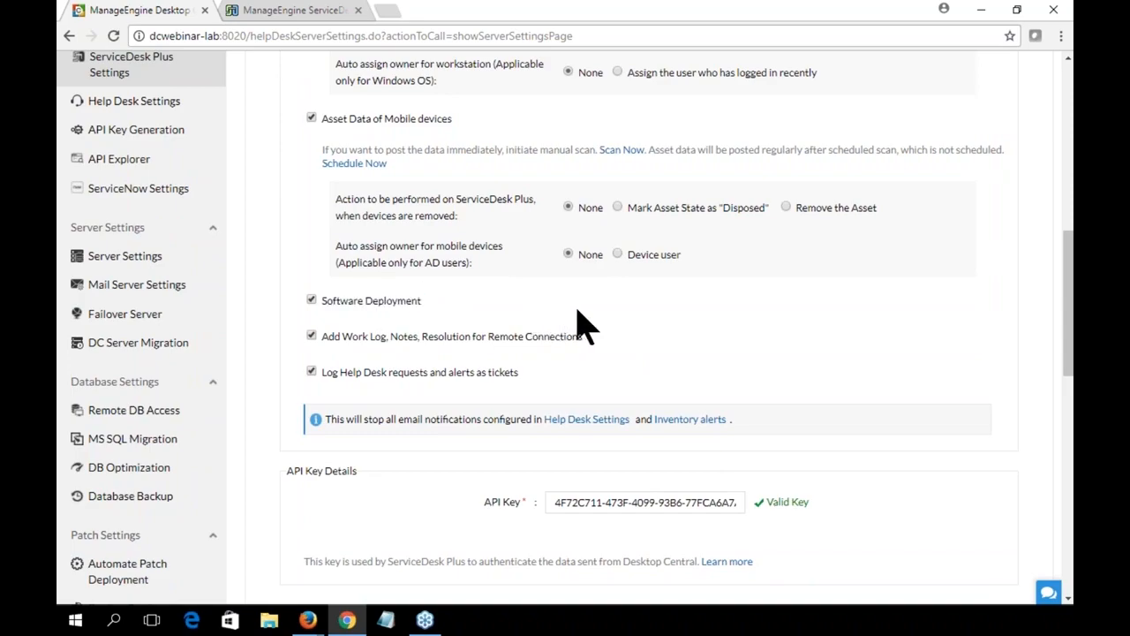
Step: Review the remote connection logging, help desk ticket logging and API key details of the integration
mouse_move(506, 358)
mouse_move(366, 371)
scroll(895, 430, "up", 3)
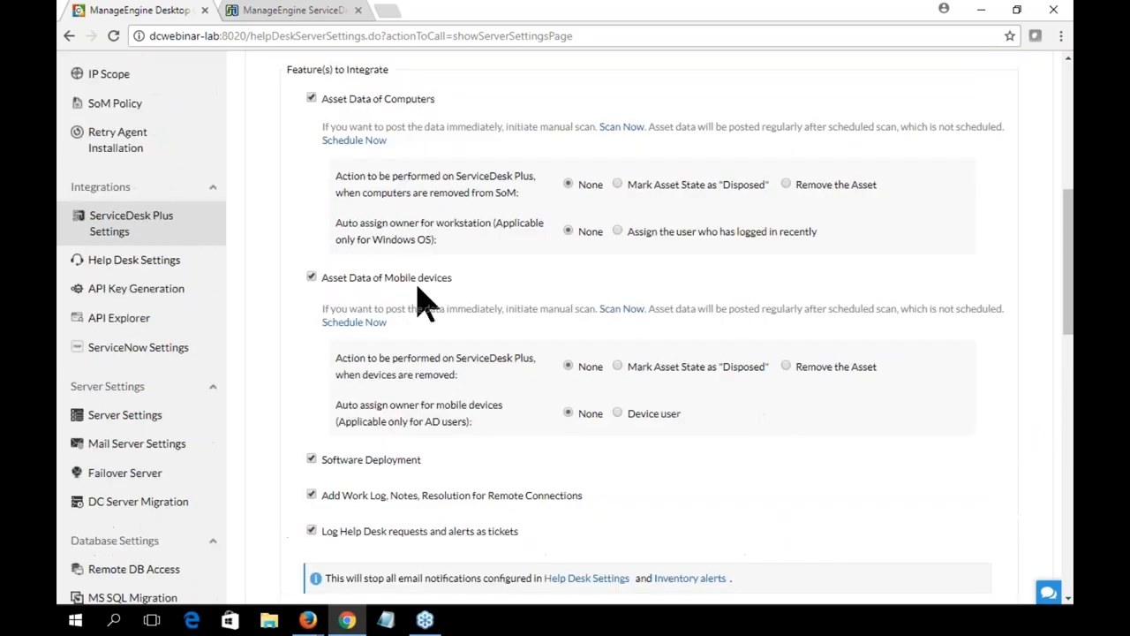
scroll(757, 522, "down", 4)
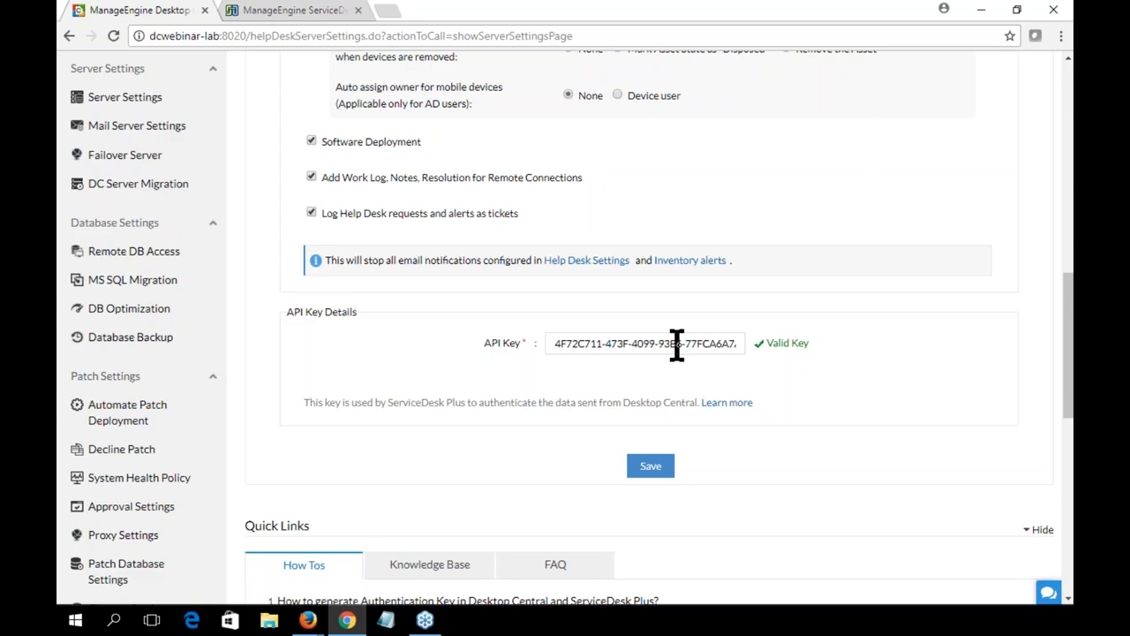
scroll(777, 423, "up", 10)
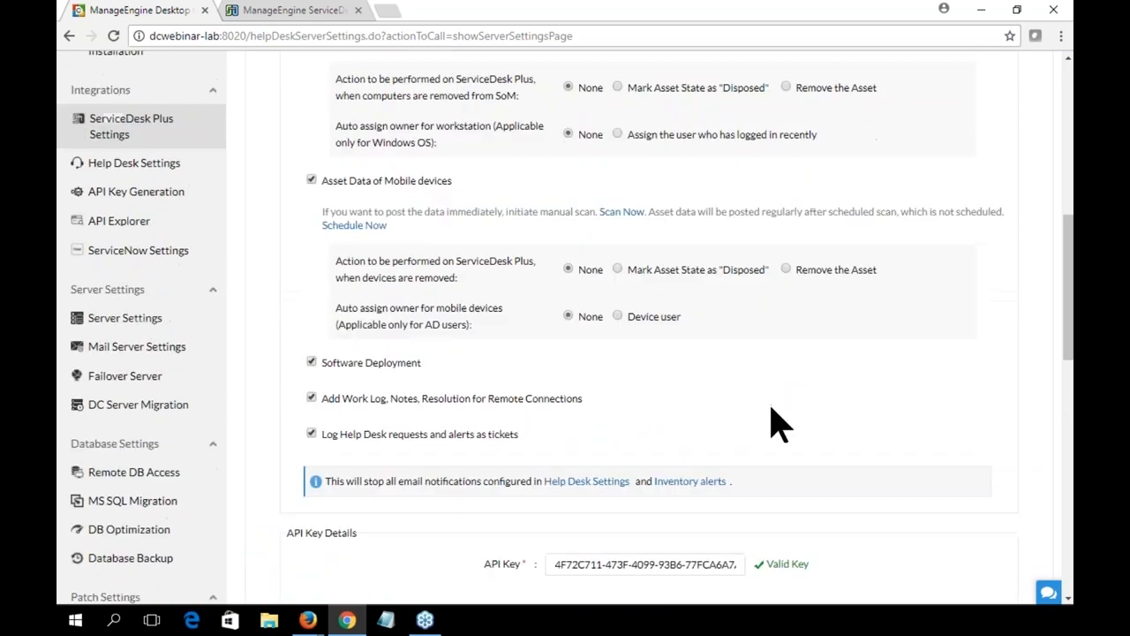
scroll(777, 424, "up", 2)
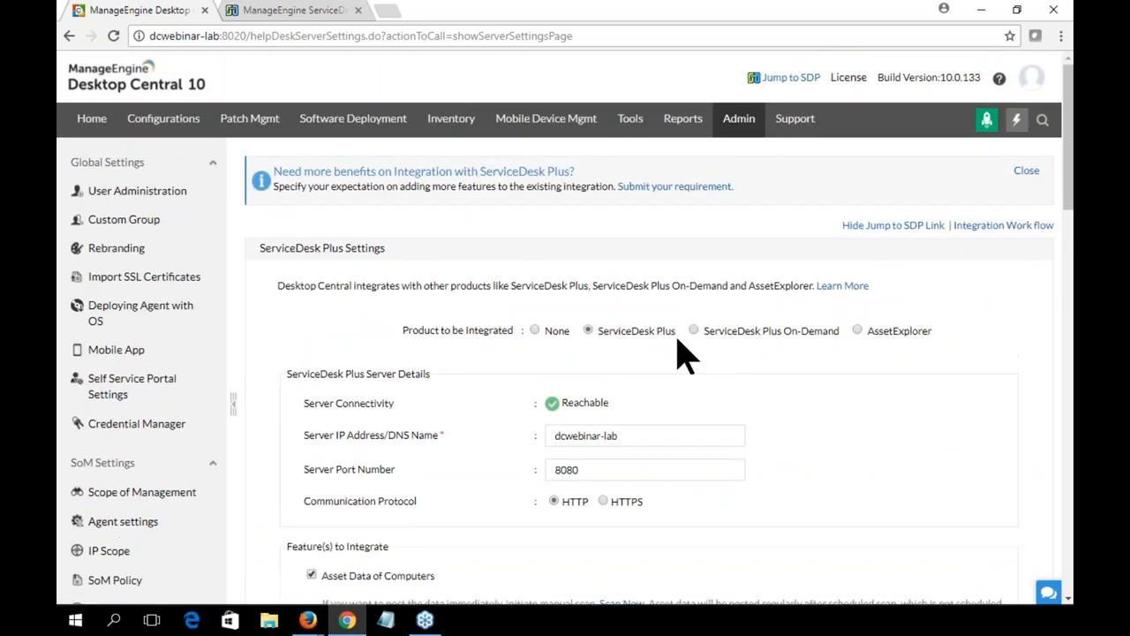
Step: Regenerate the API key for the dcadmin user in API Key Generation, copying the new key and saving it
left_click(738, 123)
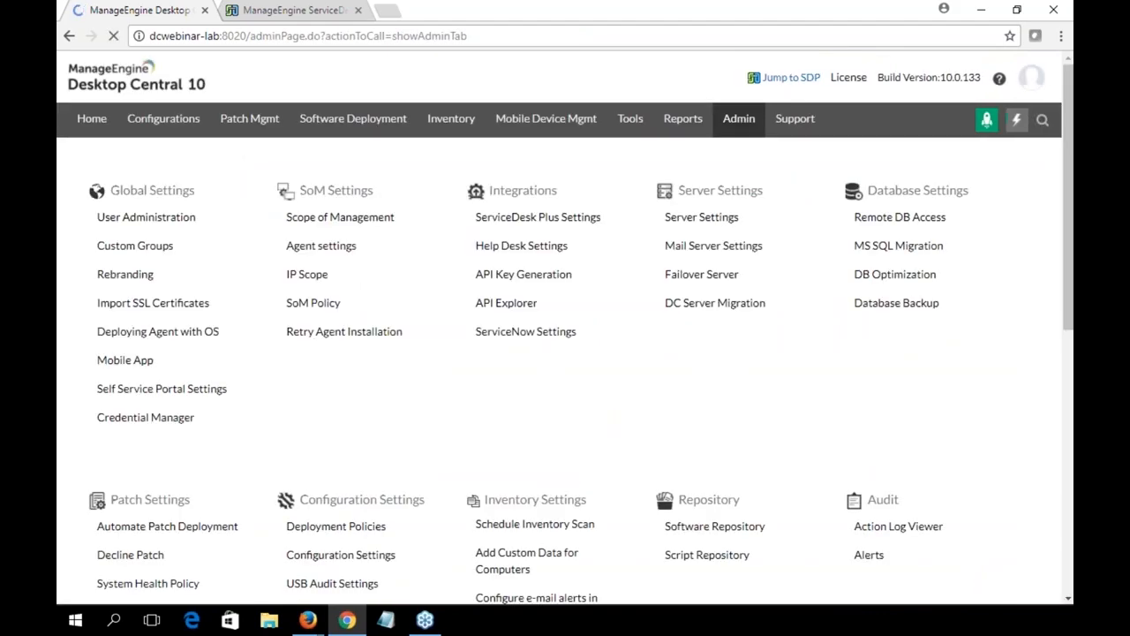
left_click(542, 276)
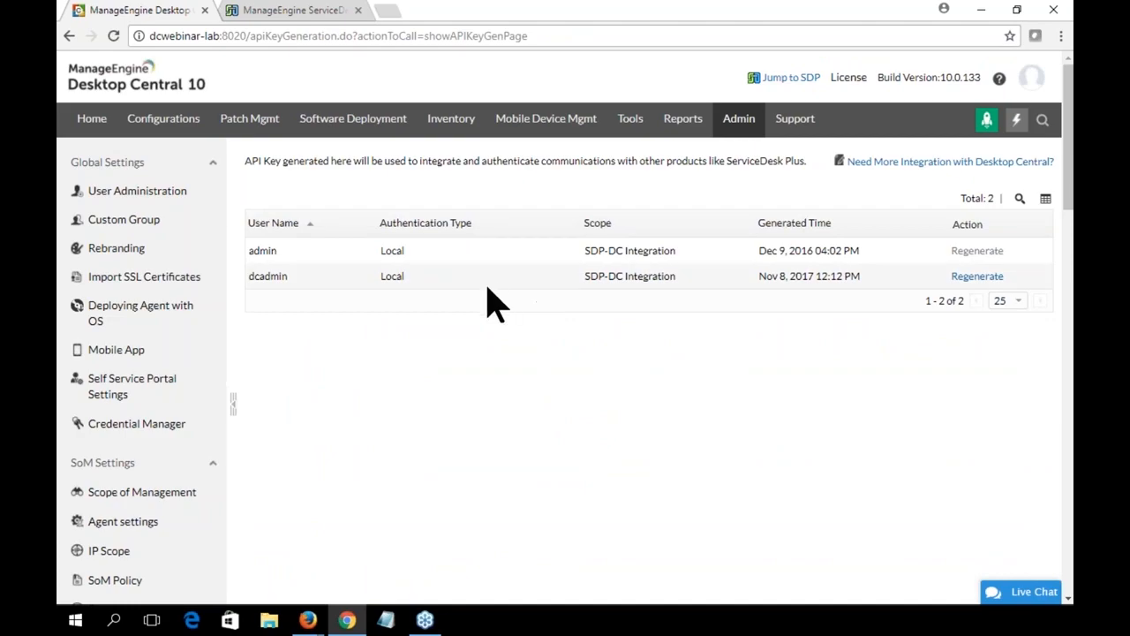
left_click(977, 277)
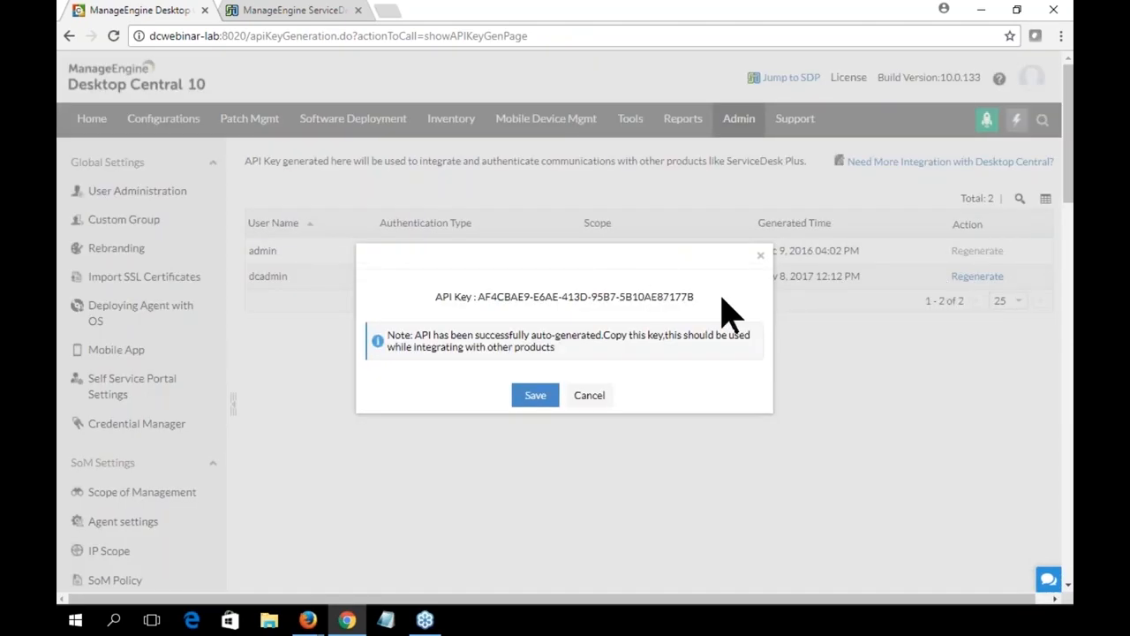
left_click_drag(702, 298, 481, 299)
right_click(495, 307)
left_click(517, 318)
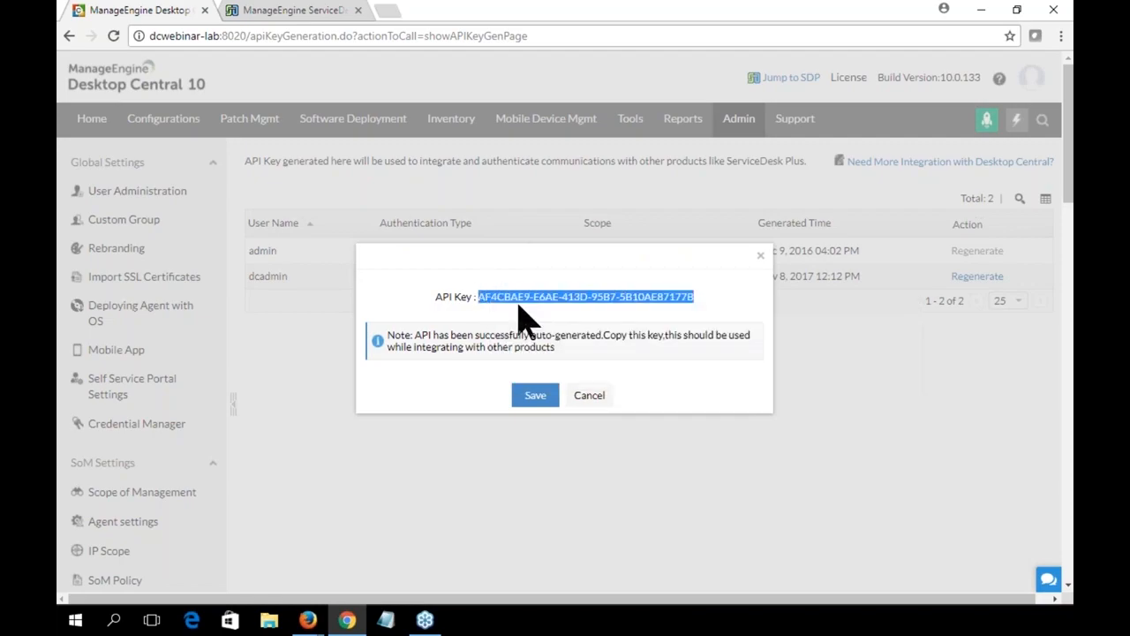
left_click(536, 395)
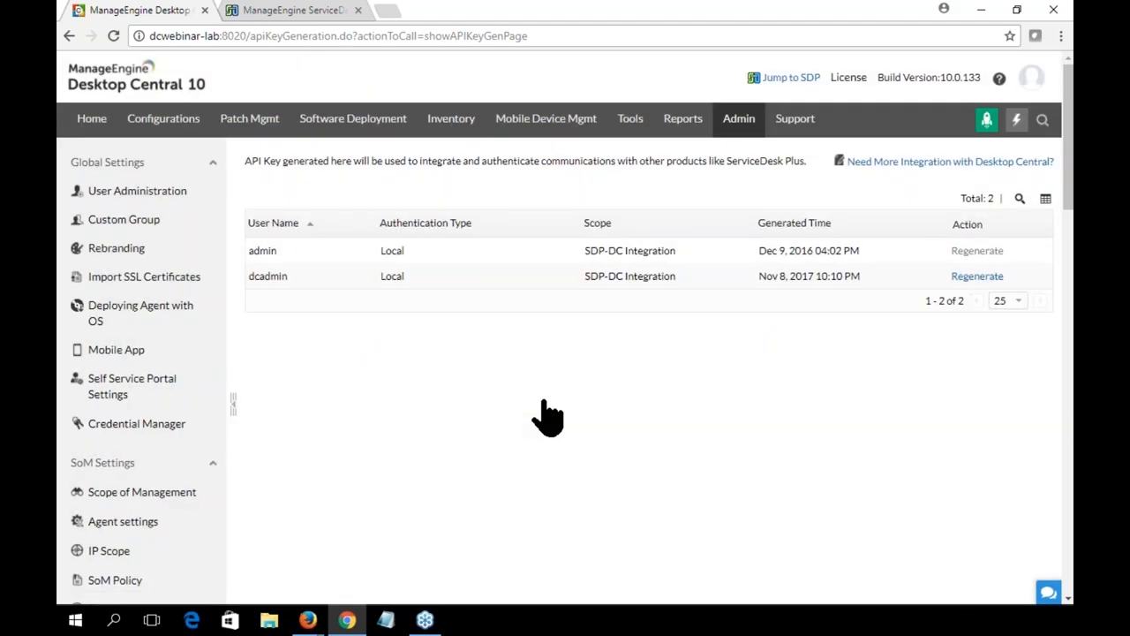
Step: Switch to ServiceDesk Plus and open the DesktopCentral server configuration under ME Integrations in the general admin settings
left_click(304, 12)
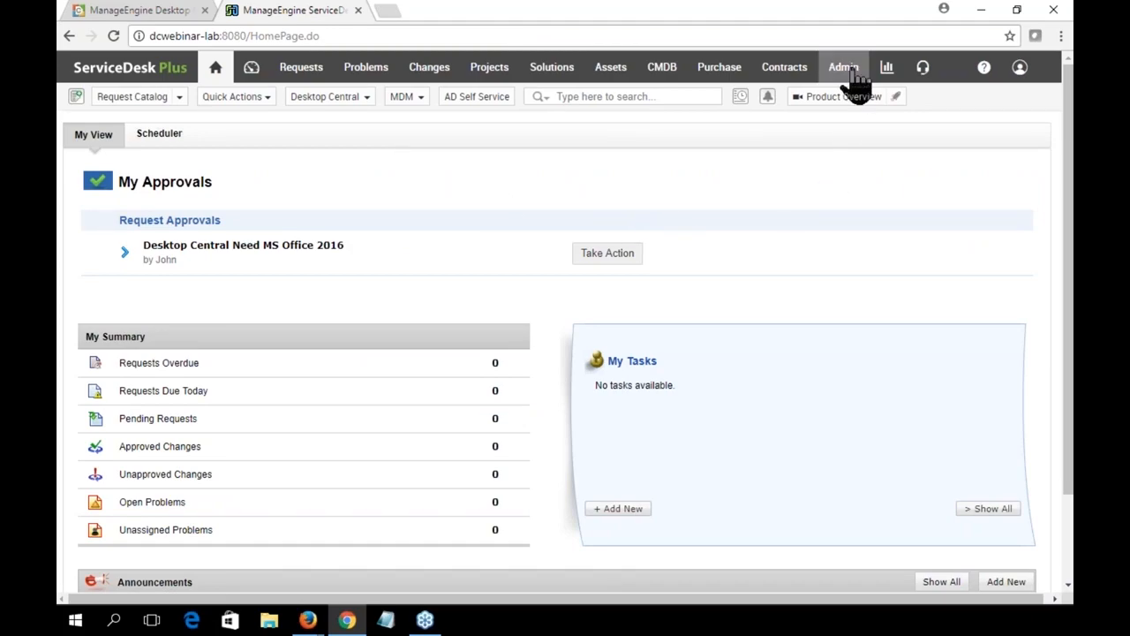
left_click(853, 77)
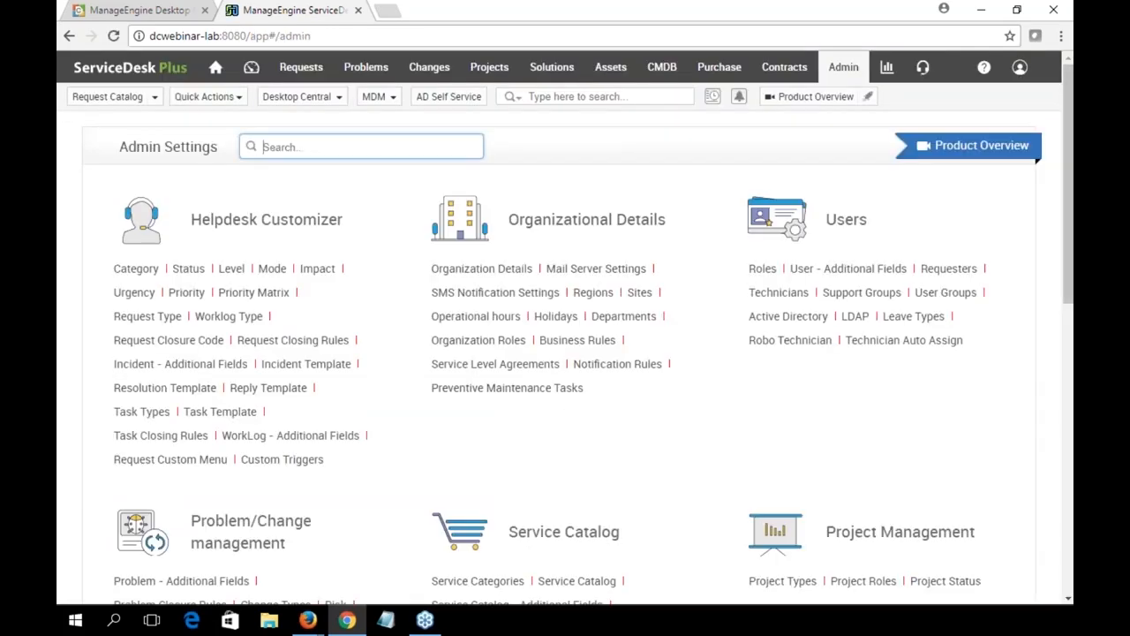
scroll(860, 270, "down", 5)
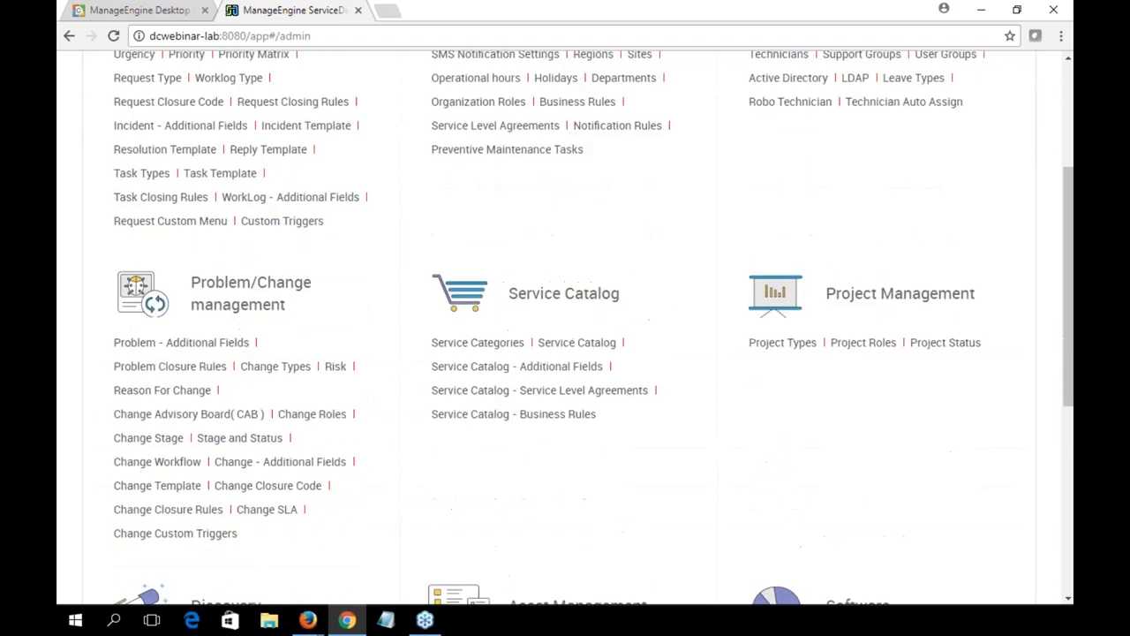
scroll(895, 305, "down", 3)
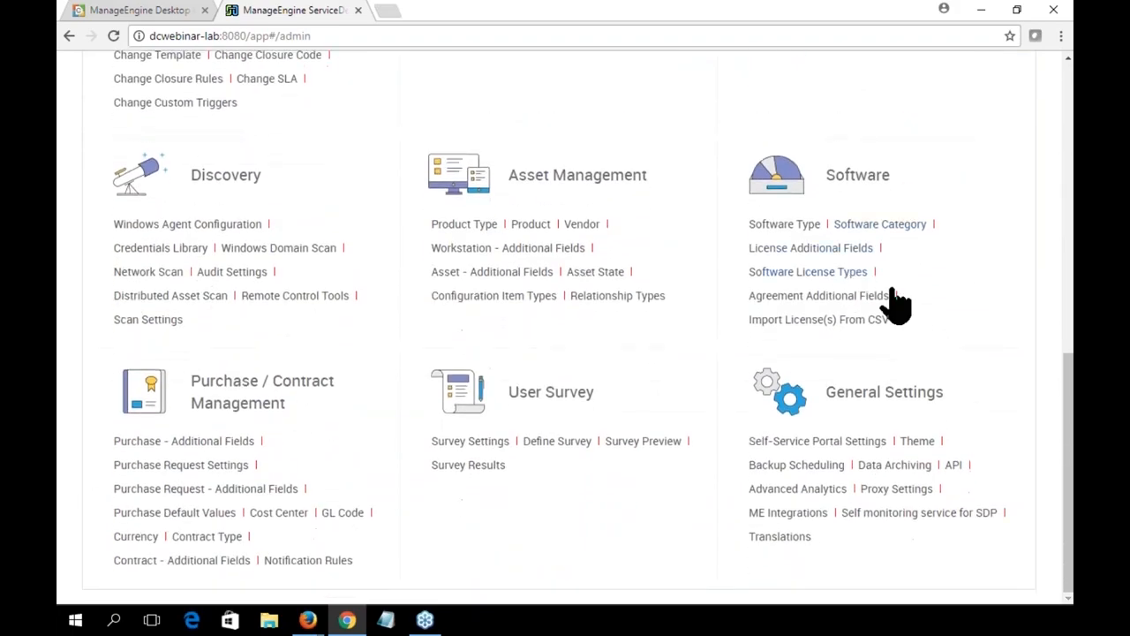
left_click(782, 516)
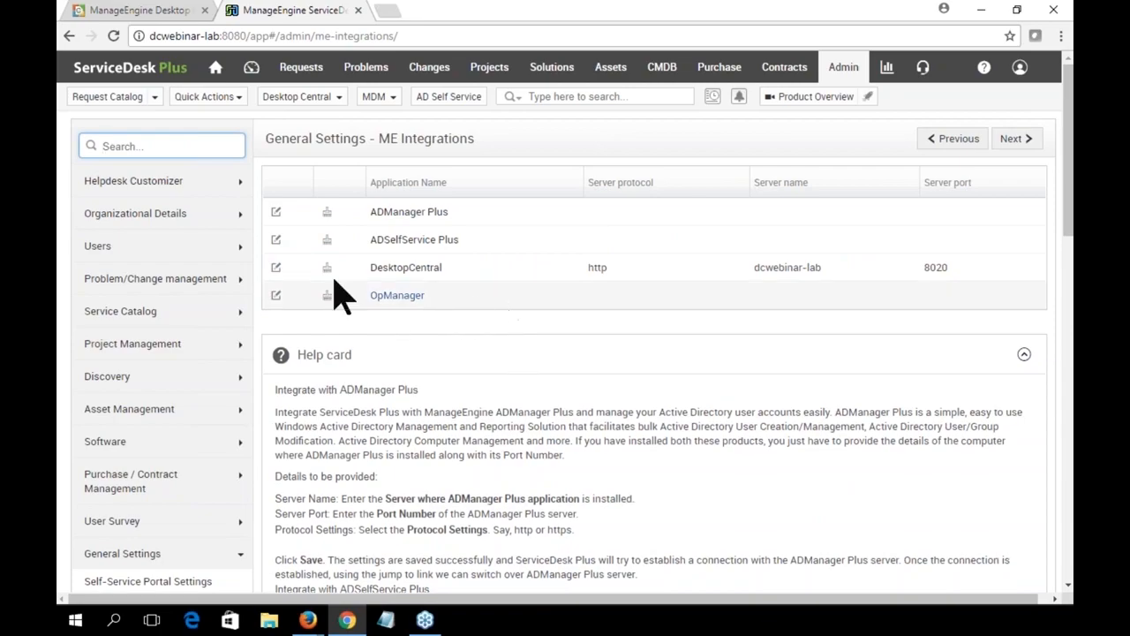
left_click(399, 270)
scroll(814, 434, "down", 2)
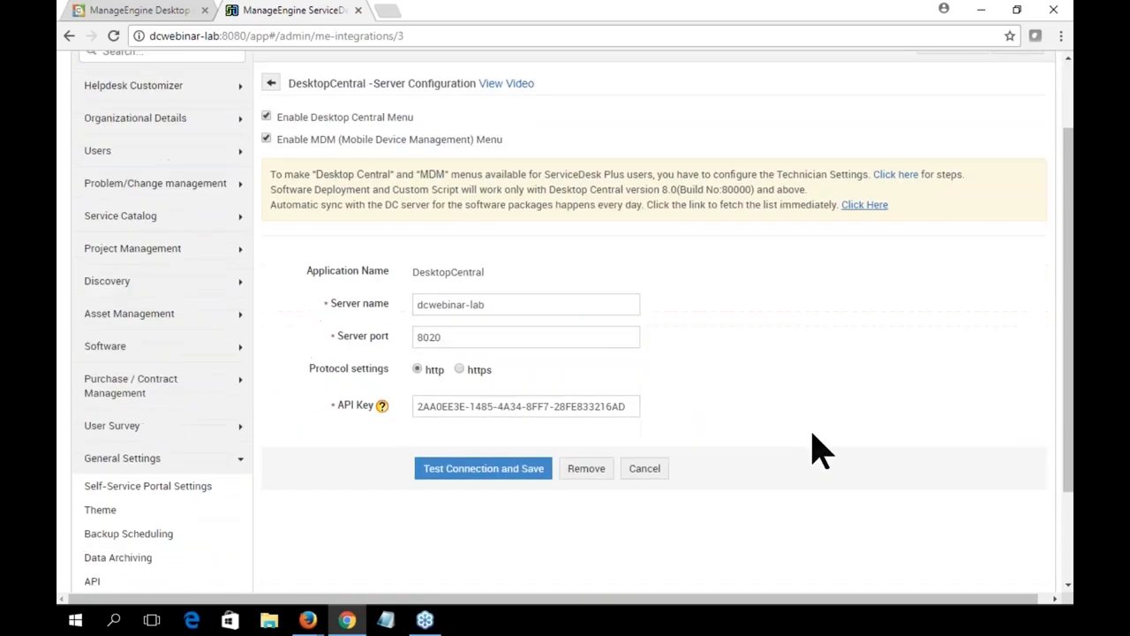
Step: Replace the DesktopCentral API key with the copied one, then test the connection and save the configuration
left_click_drag(632, 343, 376, 343)
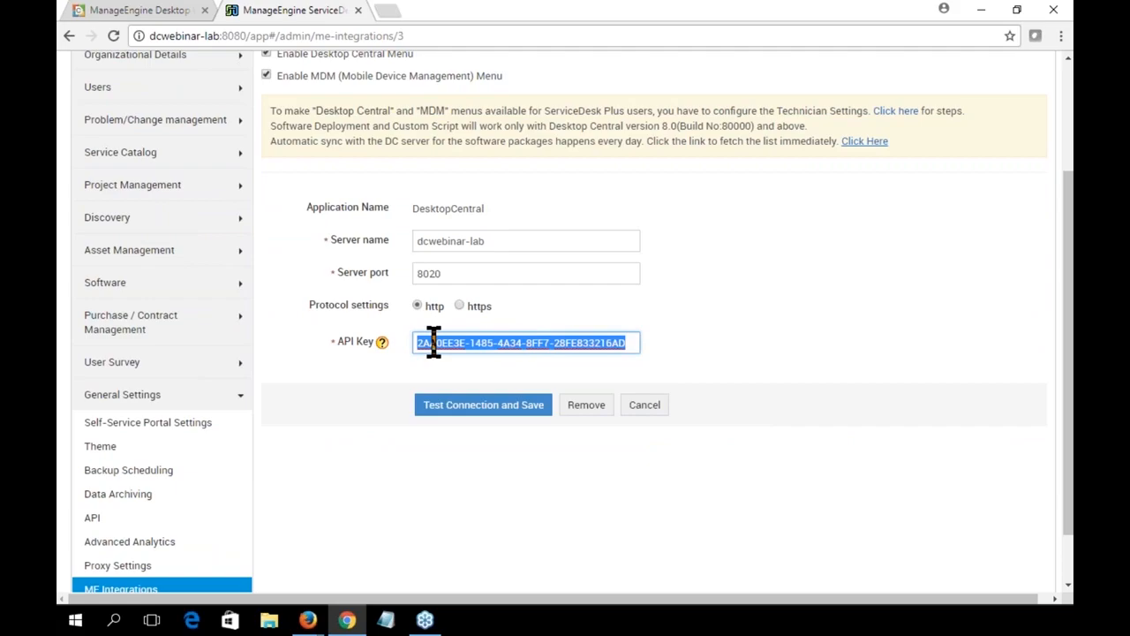
key("BackSpace")
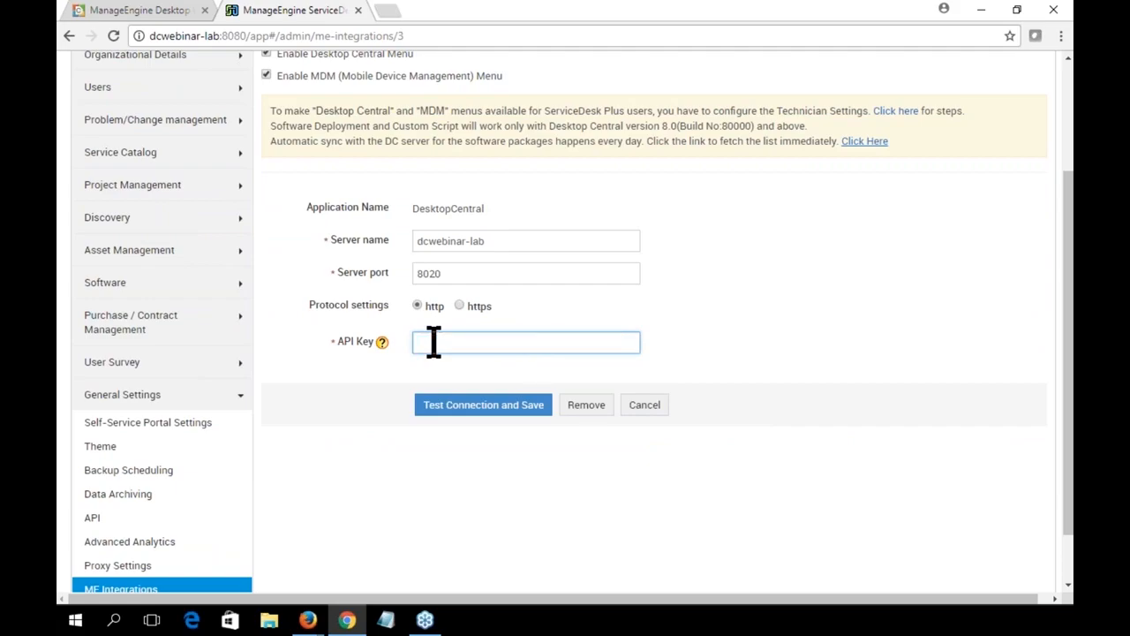
right_click(434, 342)
left_click(479, 449)
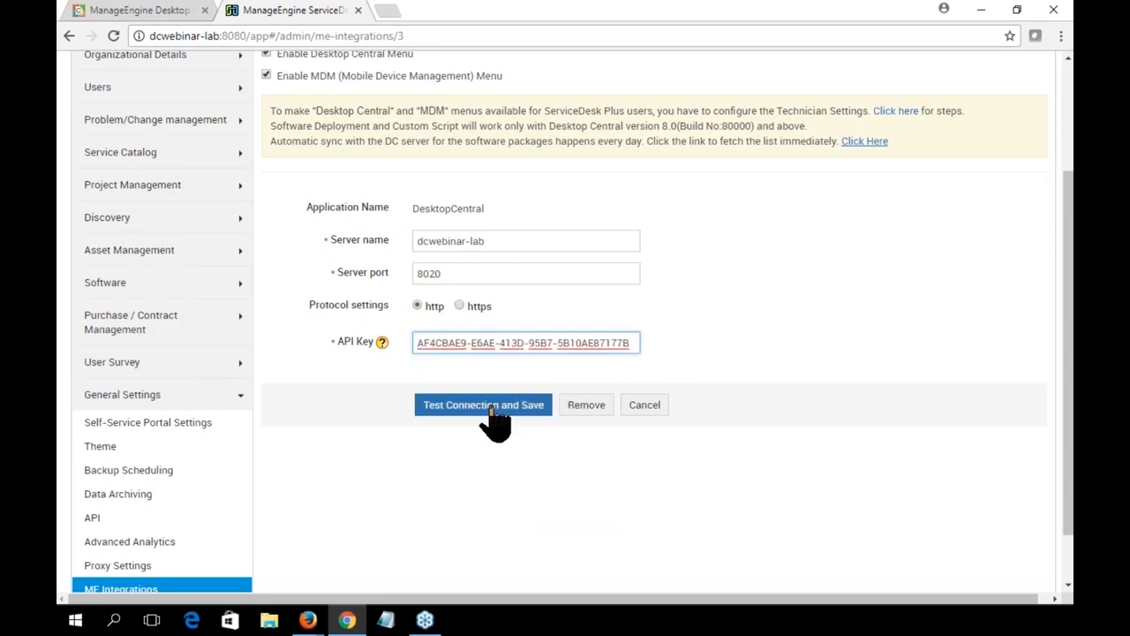
left_click(528, 408)
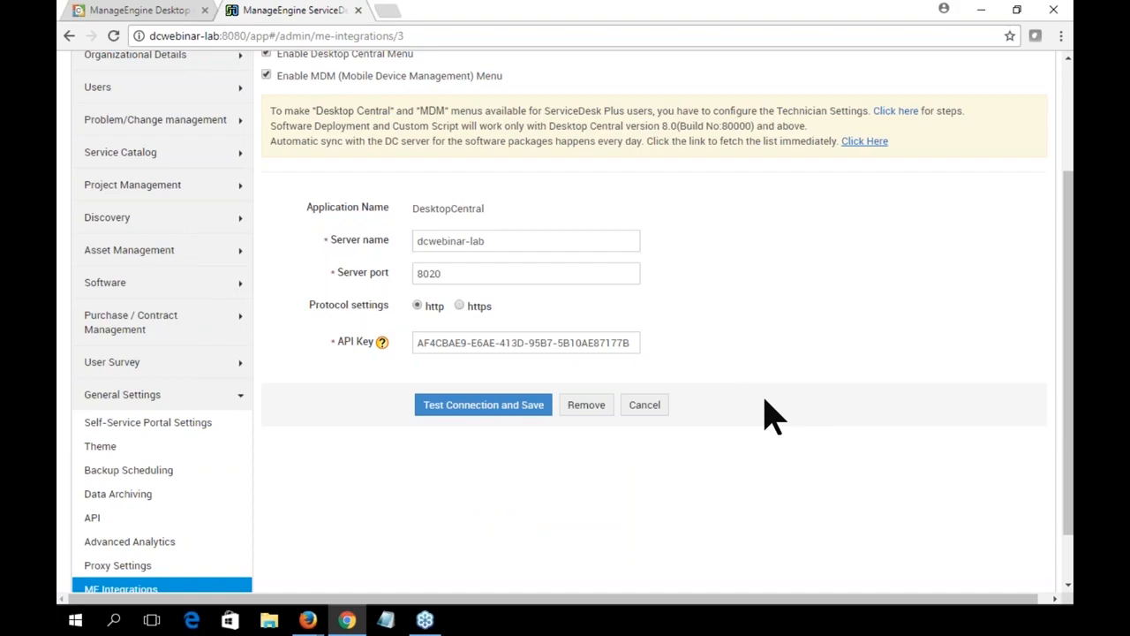
scroll(764, 415, "up", 1)
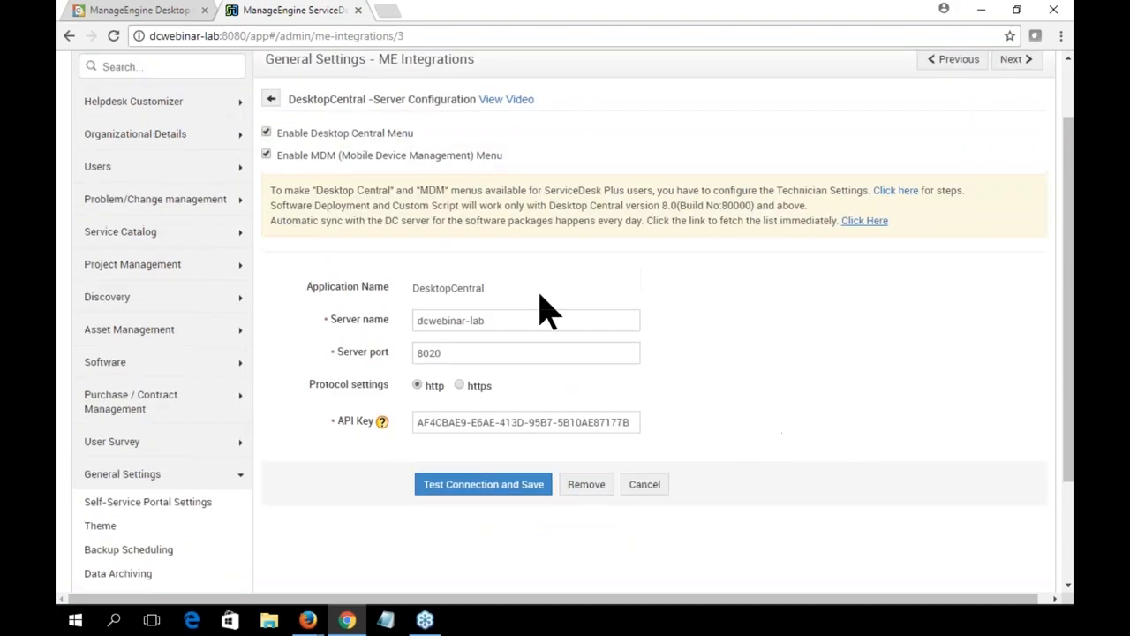
Step: Review the server name and server port in the DesktopCentral server configuration
scroll(786, 424, "up", 1)
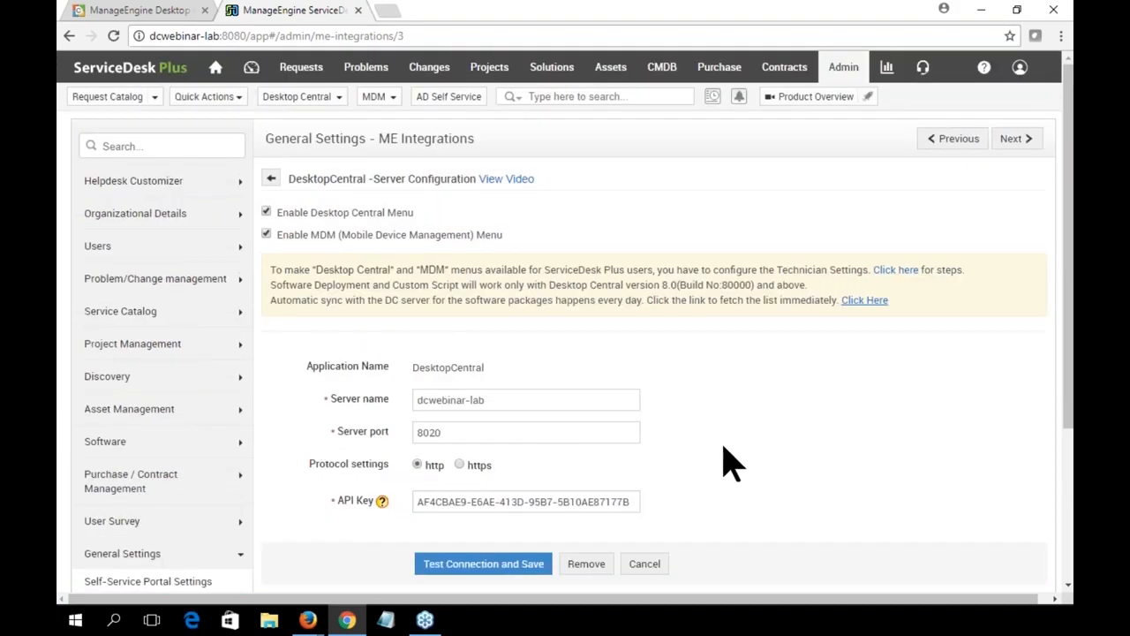
left_click_drag(500, 402, 398, 406)
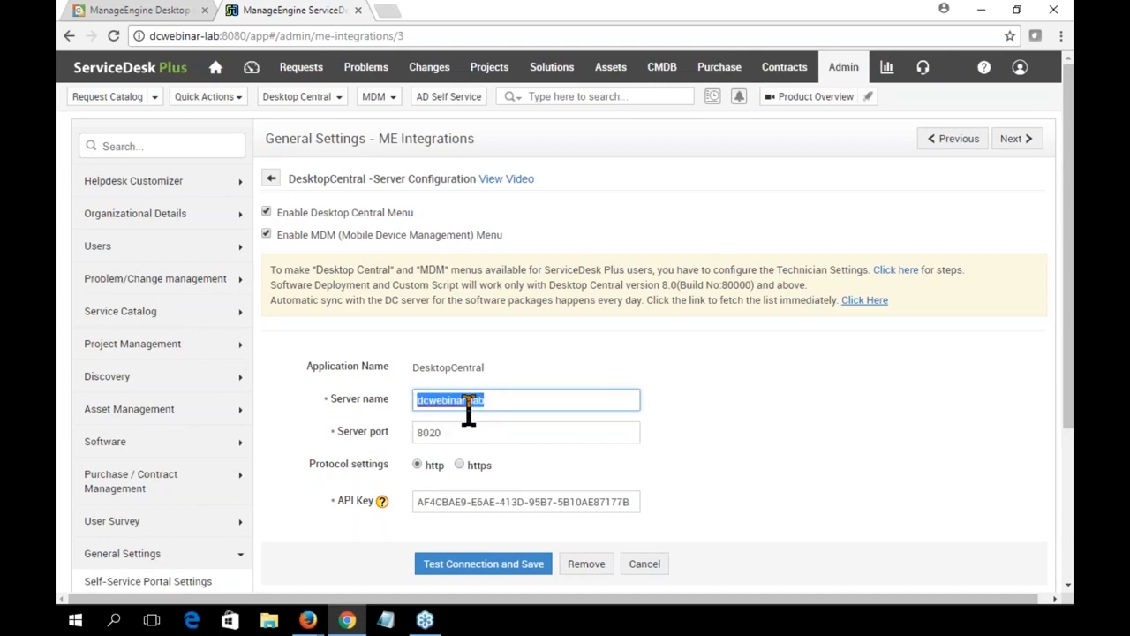
left_click_drag(480, 431, 399, 433)
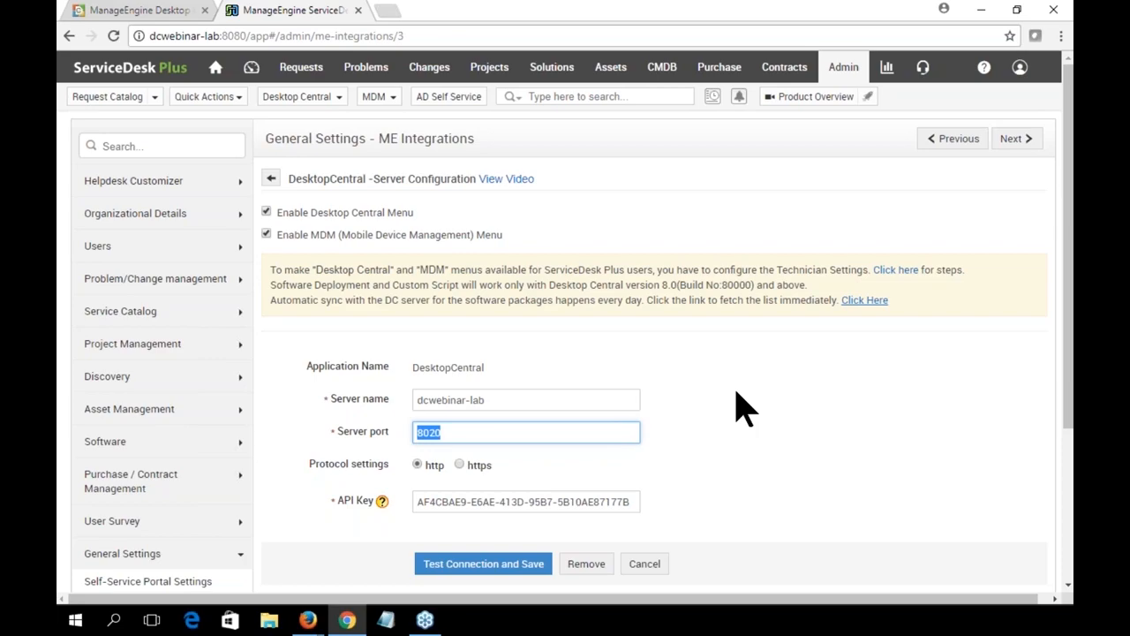
Step: Regenerate the ServiceDesk Plus API key for the signed-in account with the expiry set to Never expires
left_click(1022, 73)
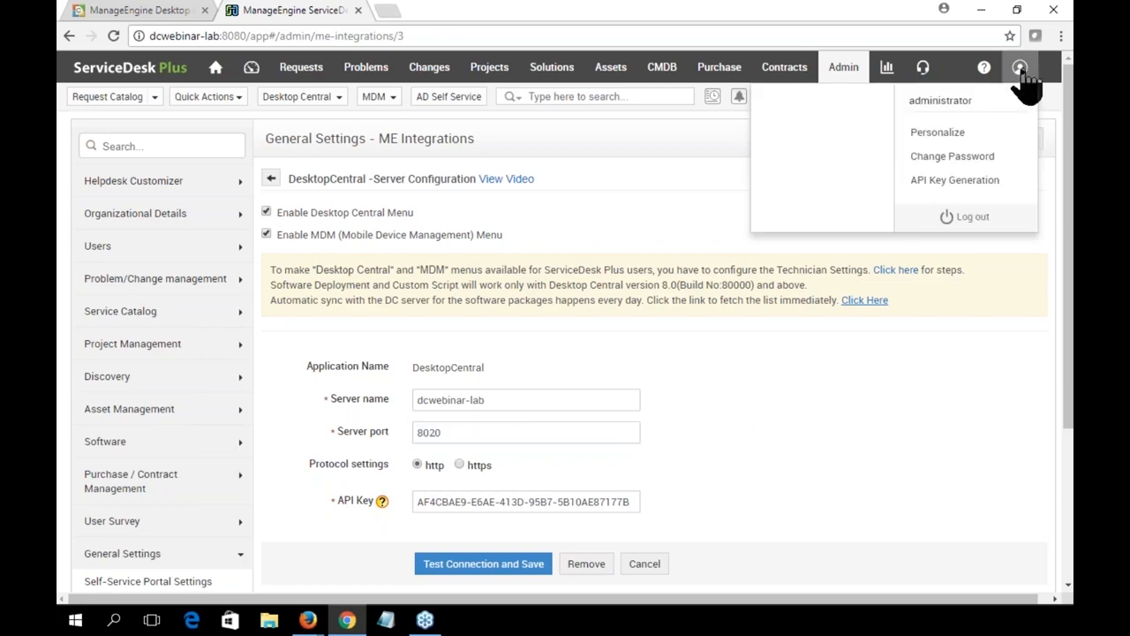
left_click(972, 181)
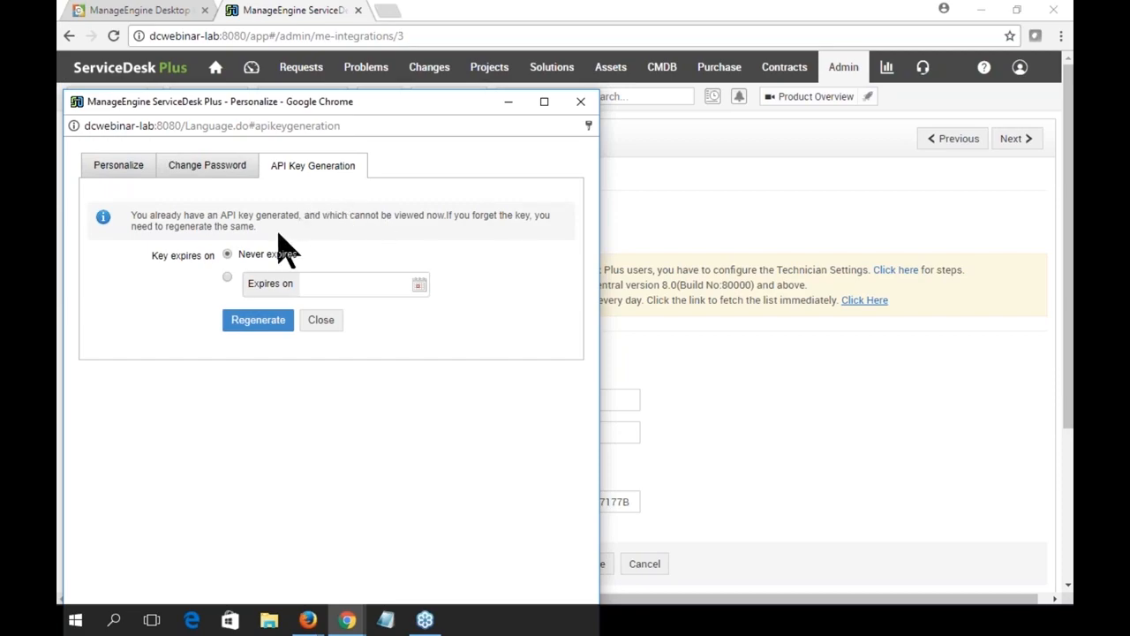
left_click(259, 322)
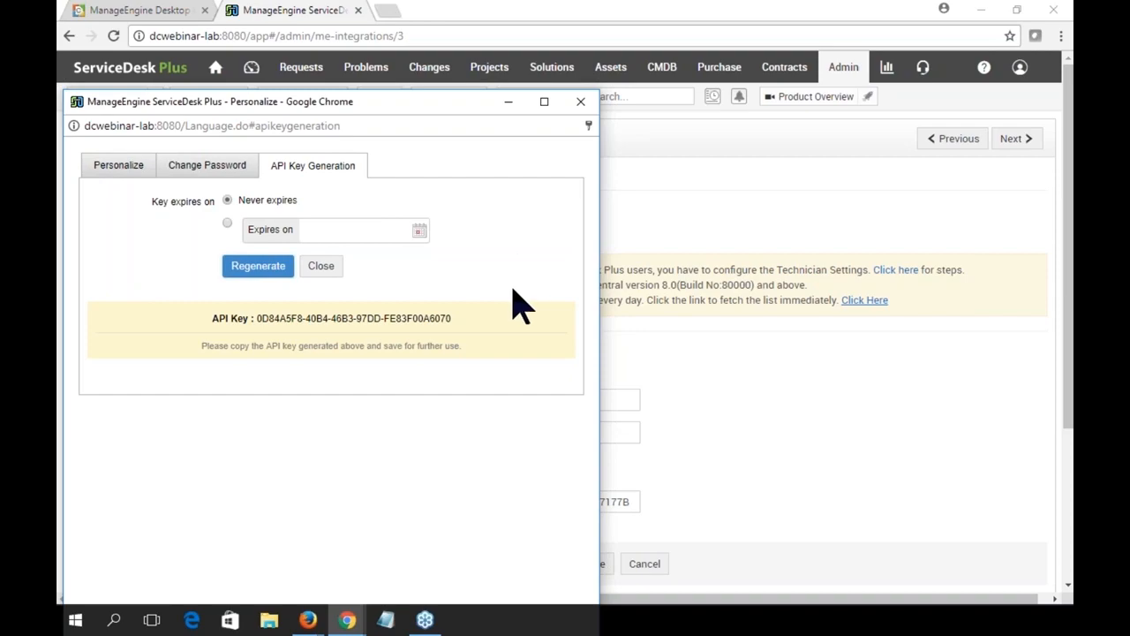
Step: Inspect the expiry date option and its calendar for the API key, and close the window without choosing a date
left_click(227, 224)
left_click(421, 230)
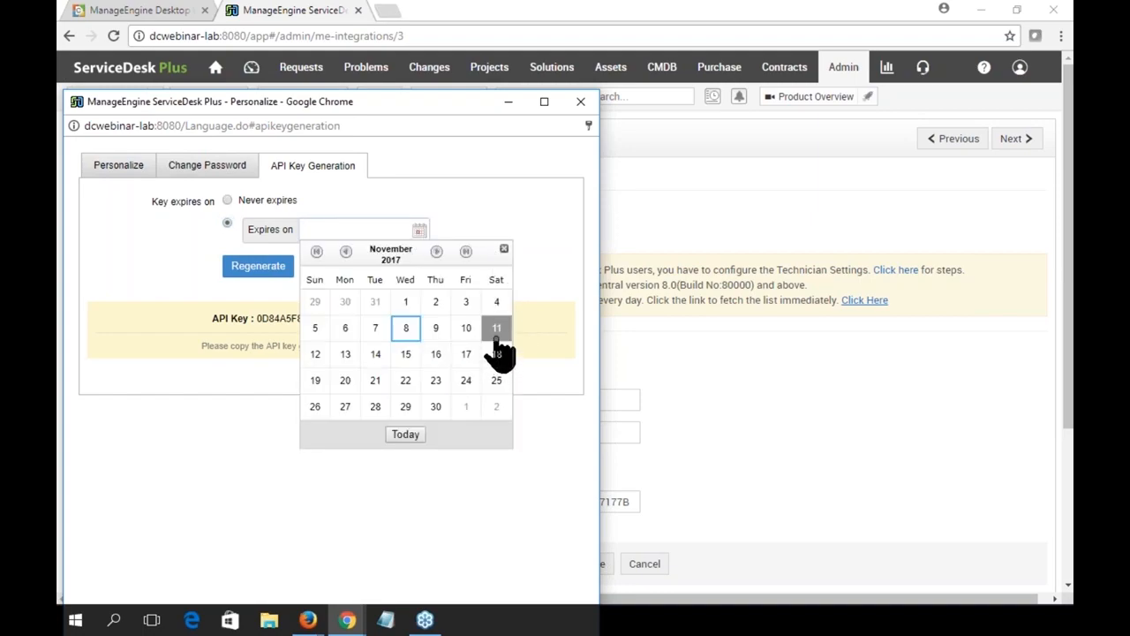
left_click(503, 251)
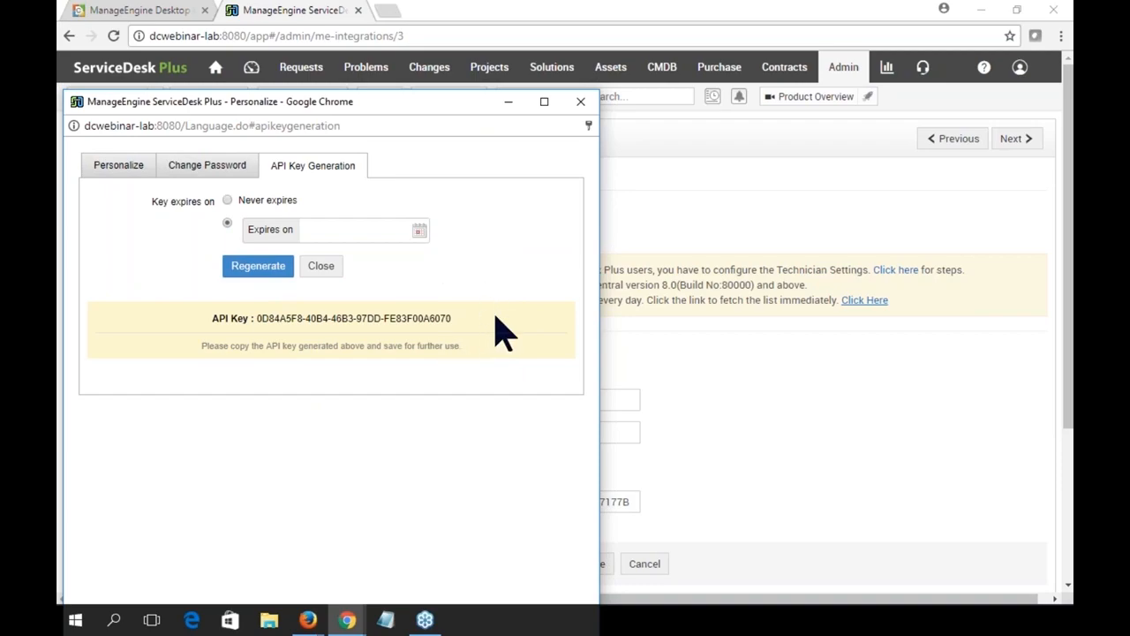
left_click(580, 102)
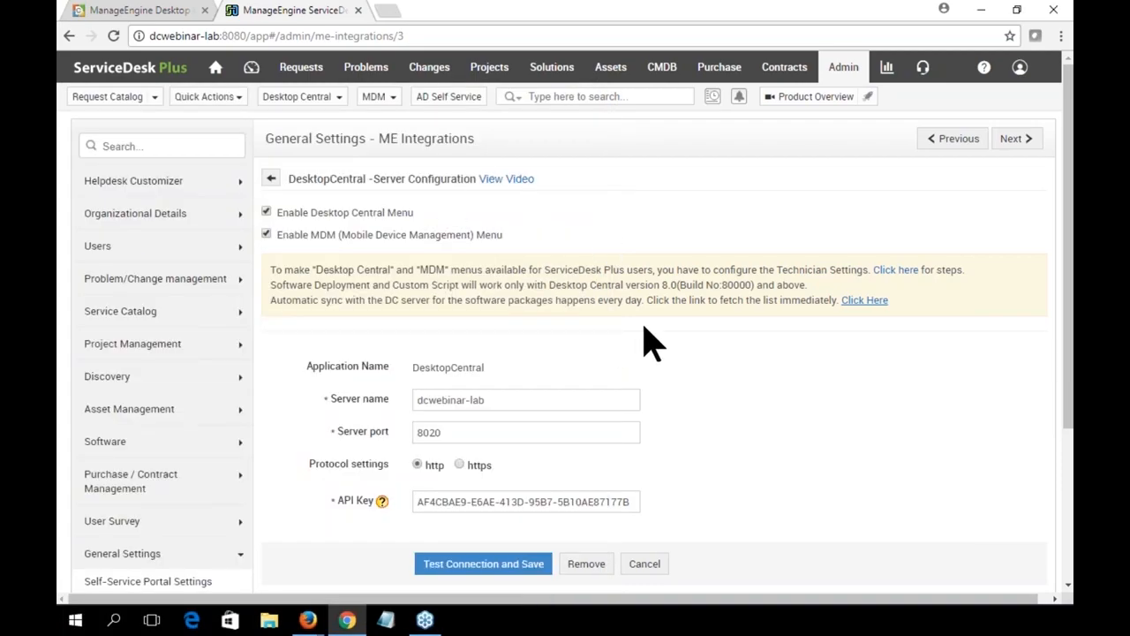
Step: Switch to Desktop Central, open the ServiceDesk Plus settings and try to paste over the key in API Key Details
left_click(135, 15)
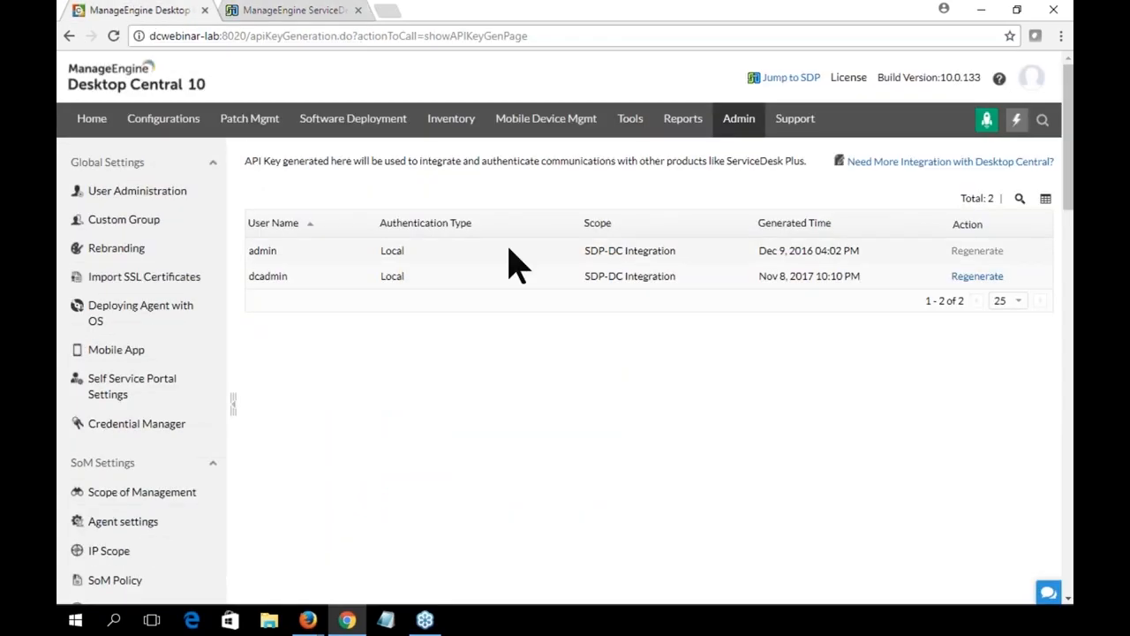
left_click(740, 120)
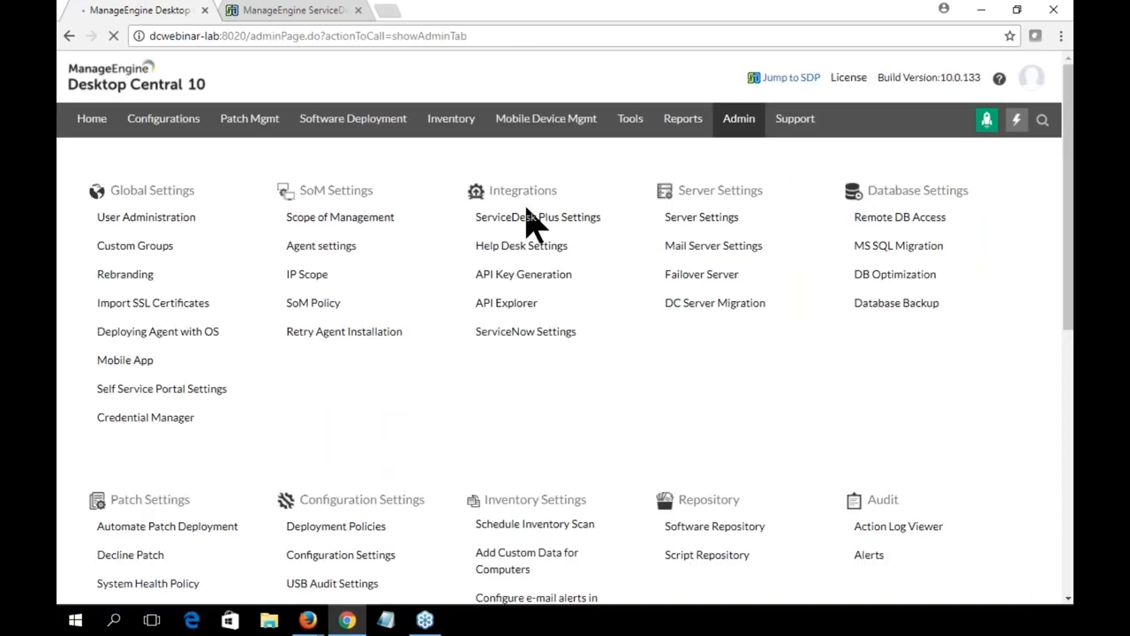
left_click(526, 216)
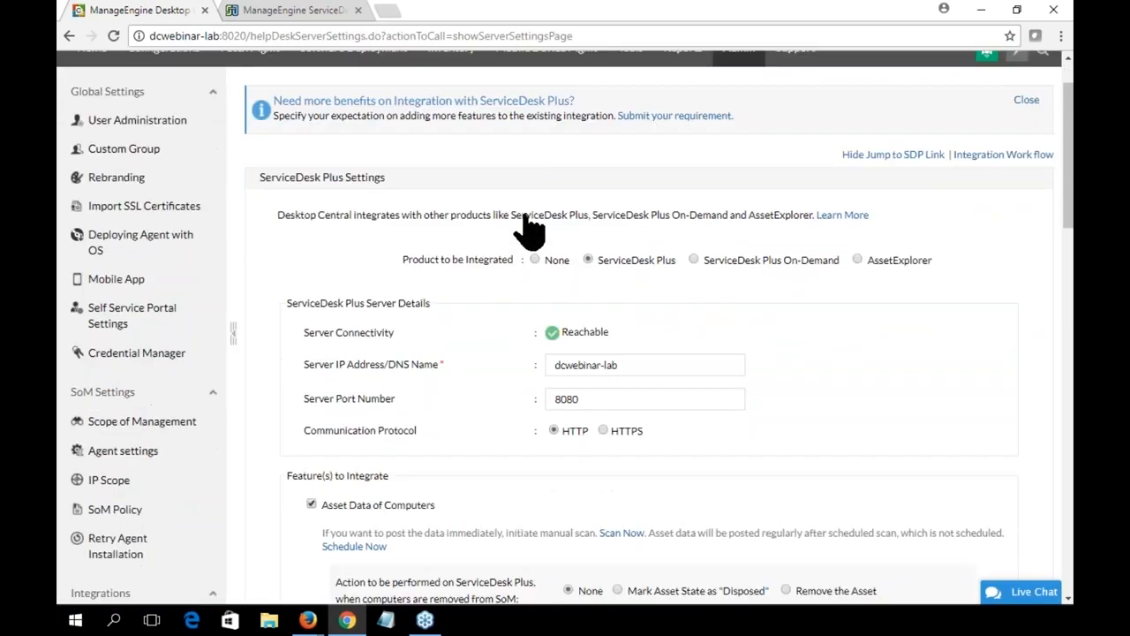
scroll(525, 215, "down", 3)
scroll(530, 230, "down", 5)
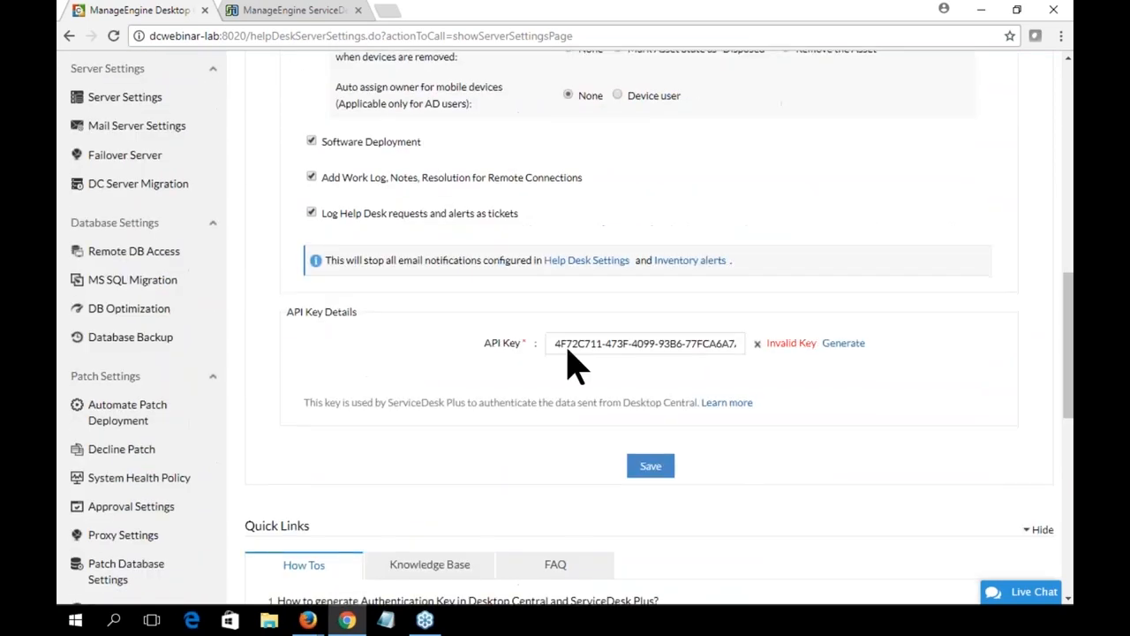
left_click_drag(550, 345, 750, 346)
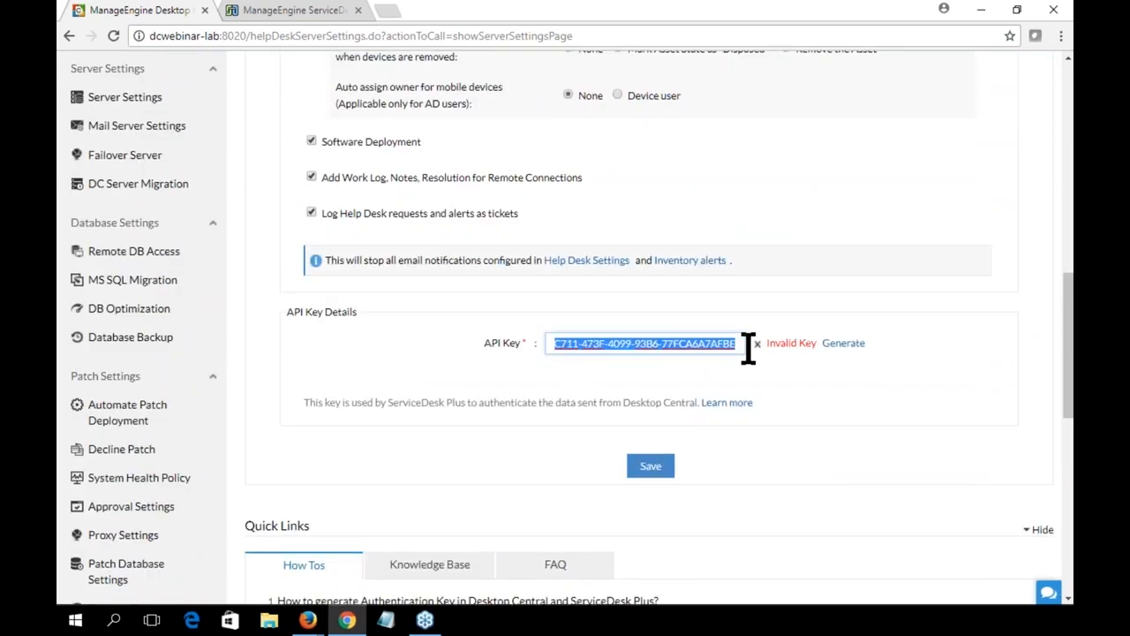
right_click(637, 343)
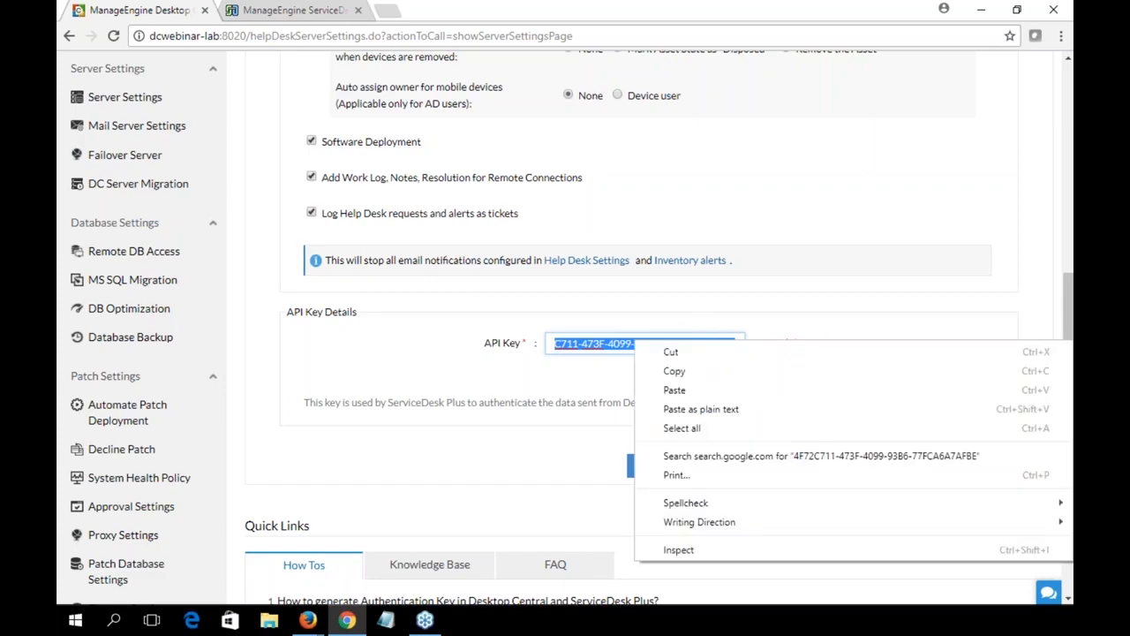
left_click(673, 391)
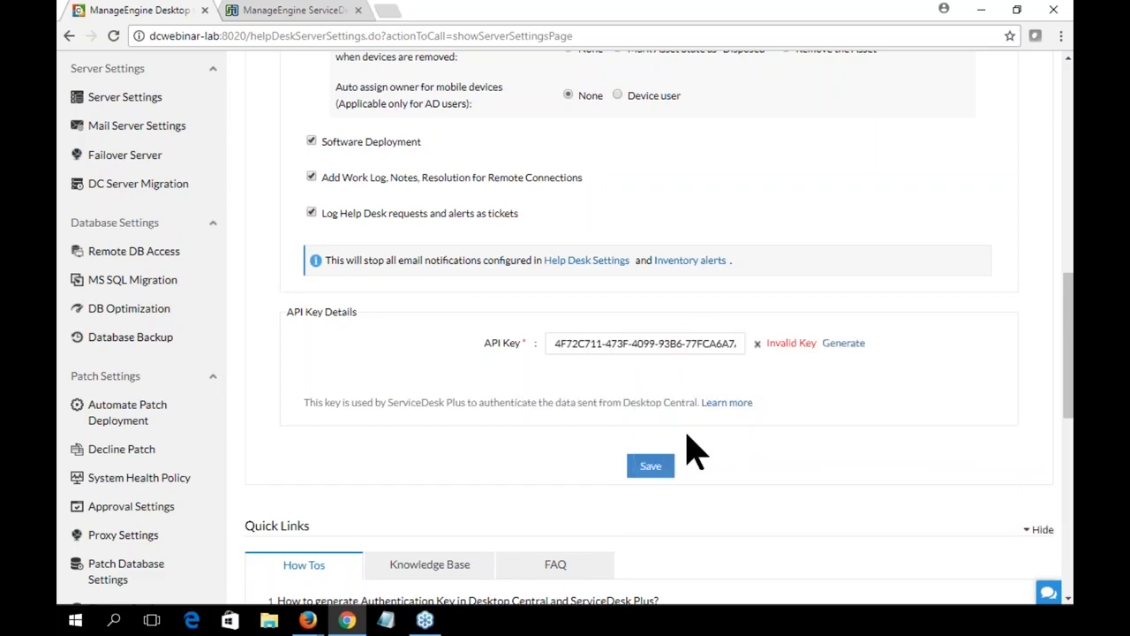
scroll(684, 468, "up", 10)
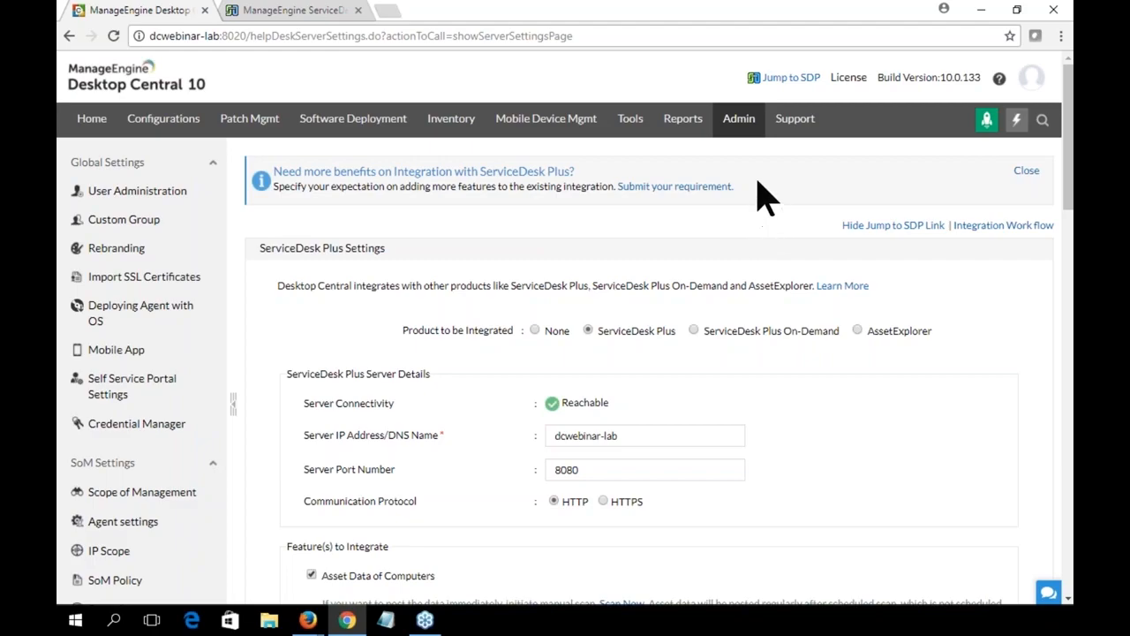
scroll(715, 254, "down", 5)
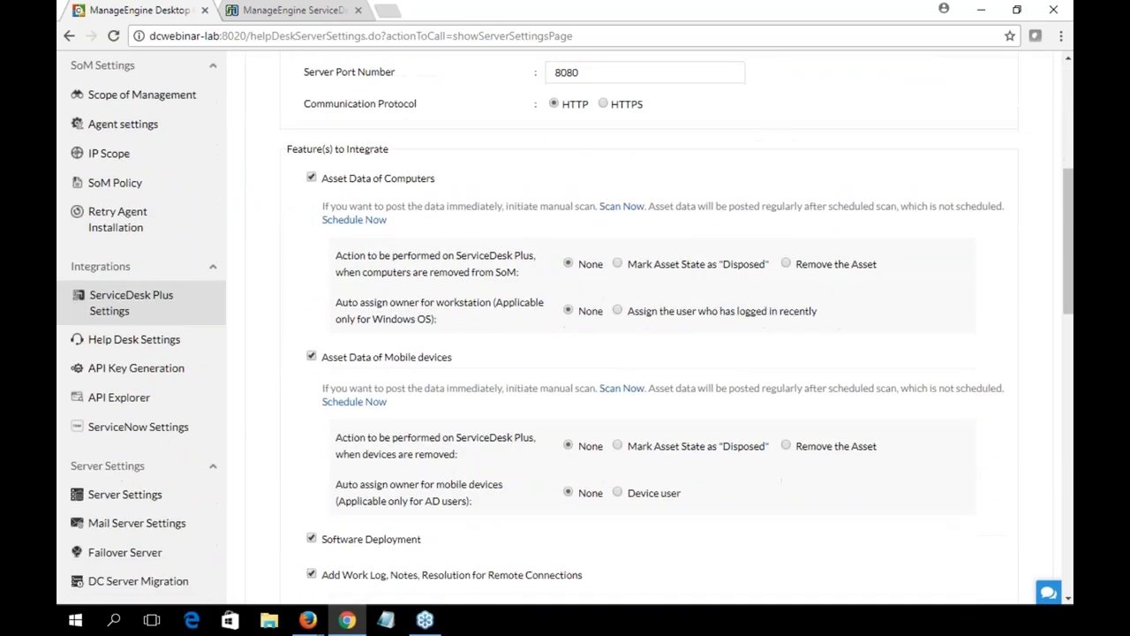
scroll(658, 269, "up", 5)
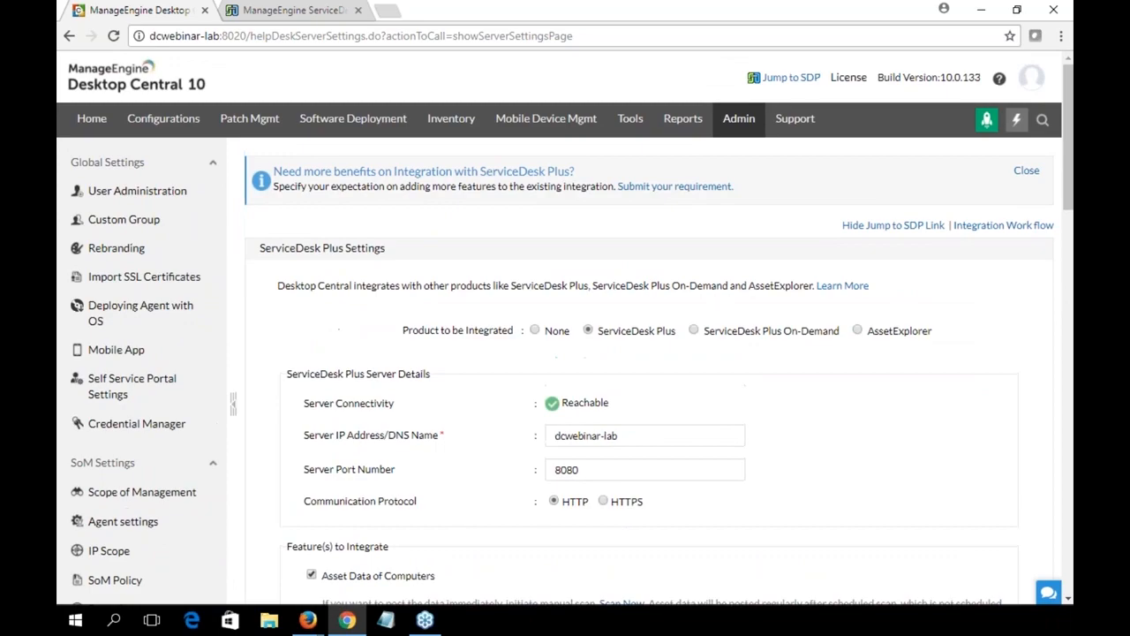
key("alt+Tab")
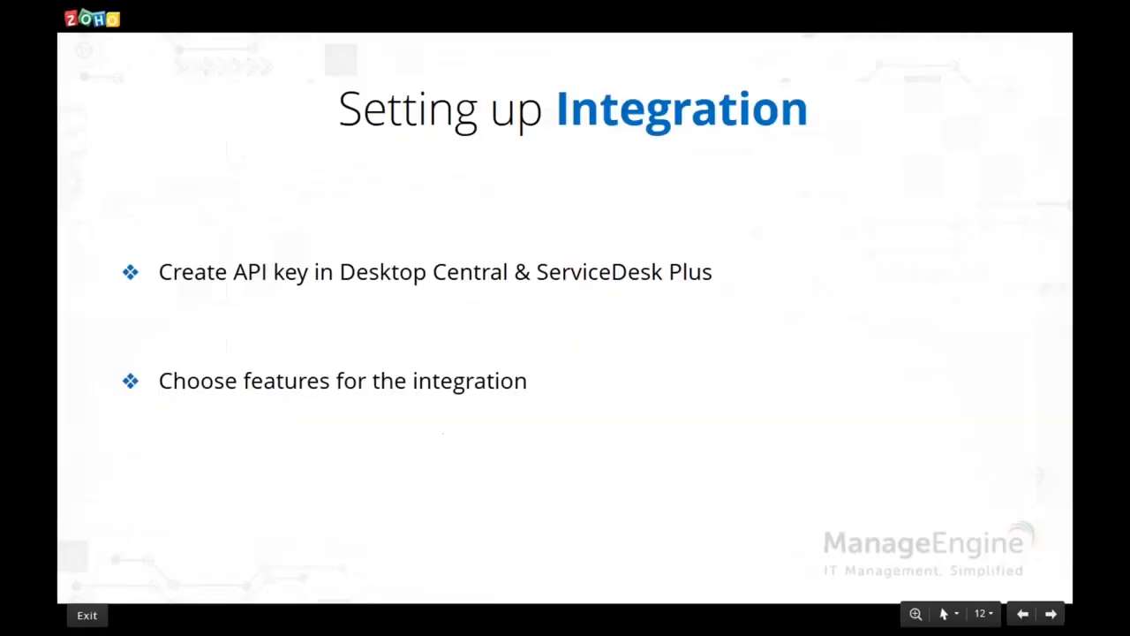
key("Right")
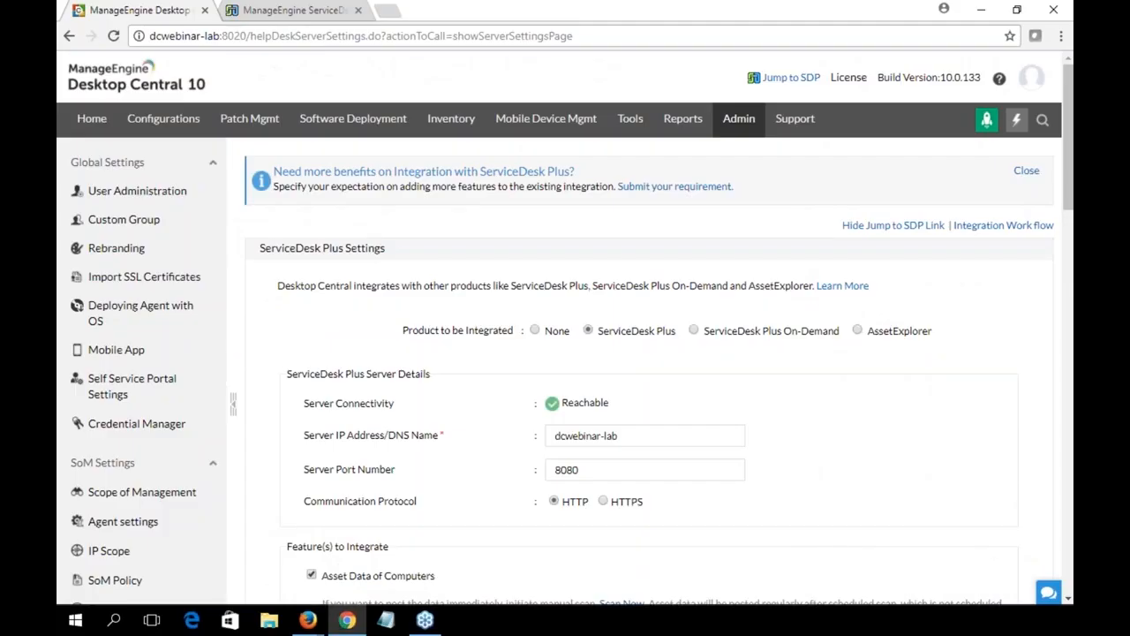
Step: Switch to ServiceDesk Plus and open the request "Desktop Central Unable to listen to Audio" from the open requests
left_click(298, 22)
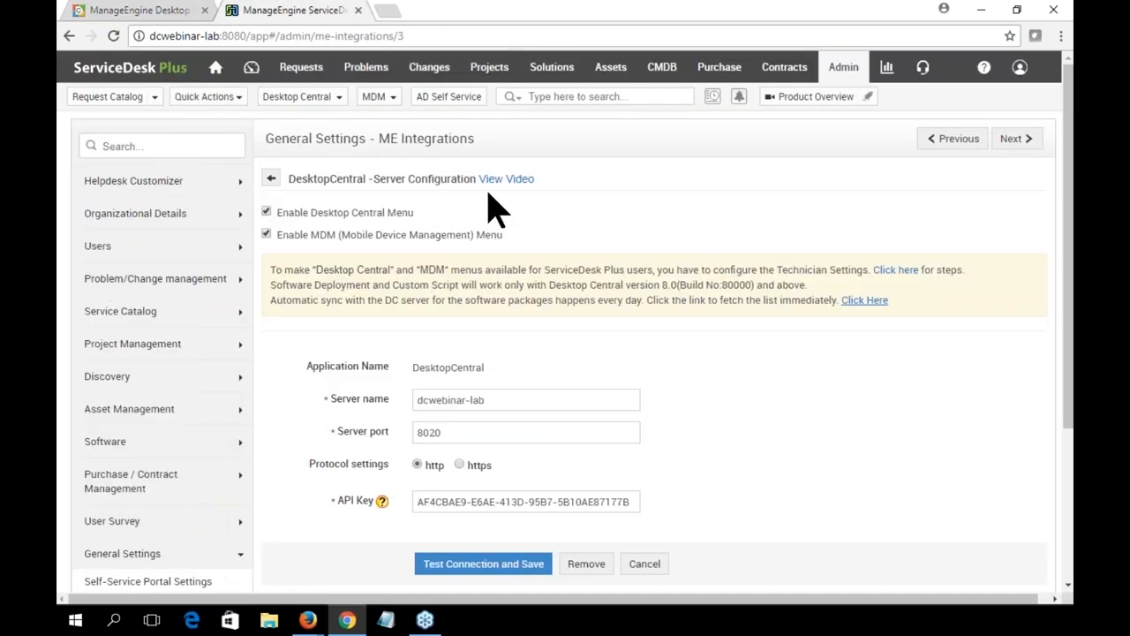
left_click(299, 72)
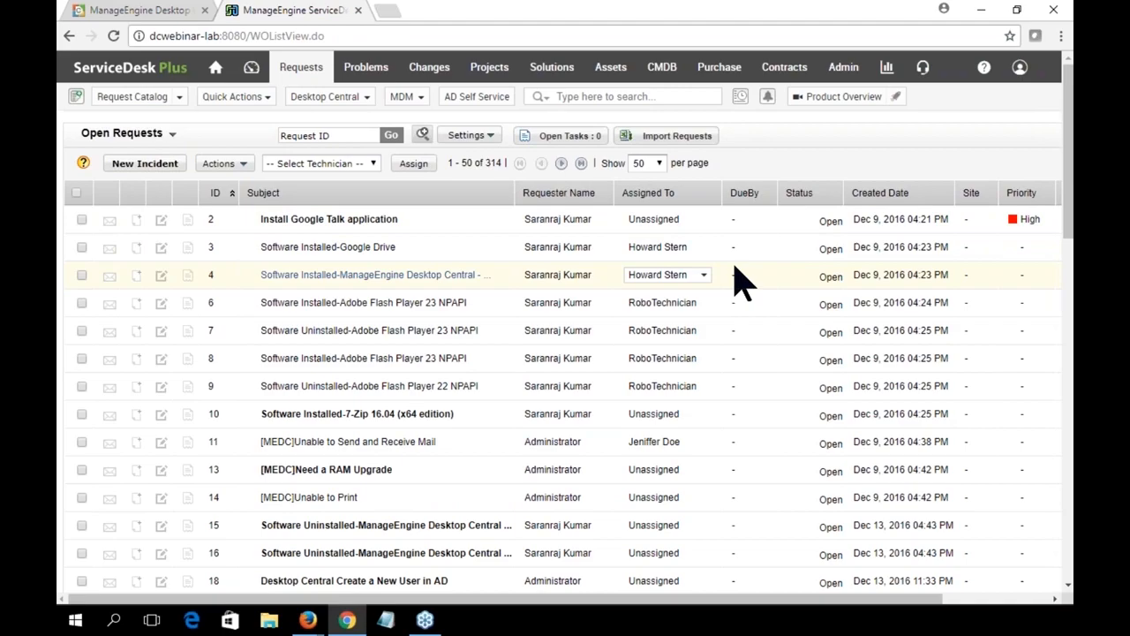
scroll(697, 361, "down", 2)
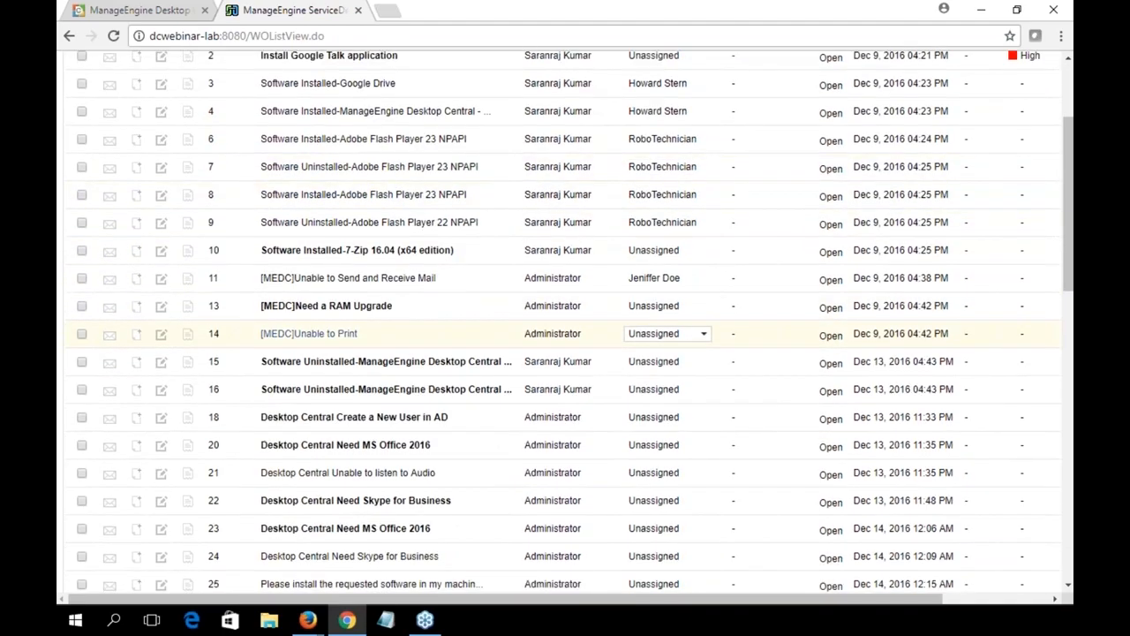
scroll(709, 361, "down", 1)
mouse_move(353, 426)
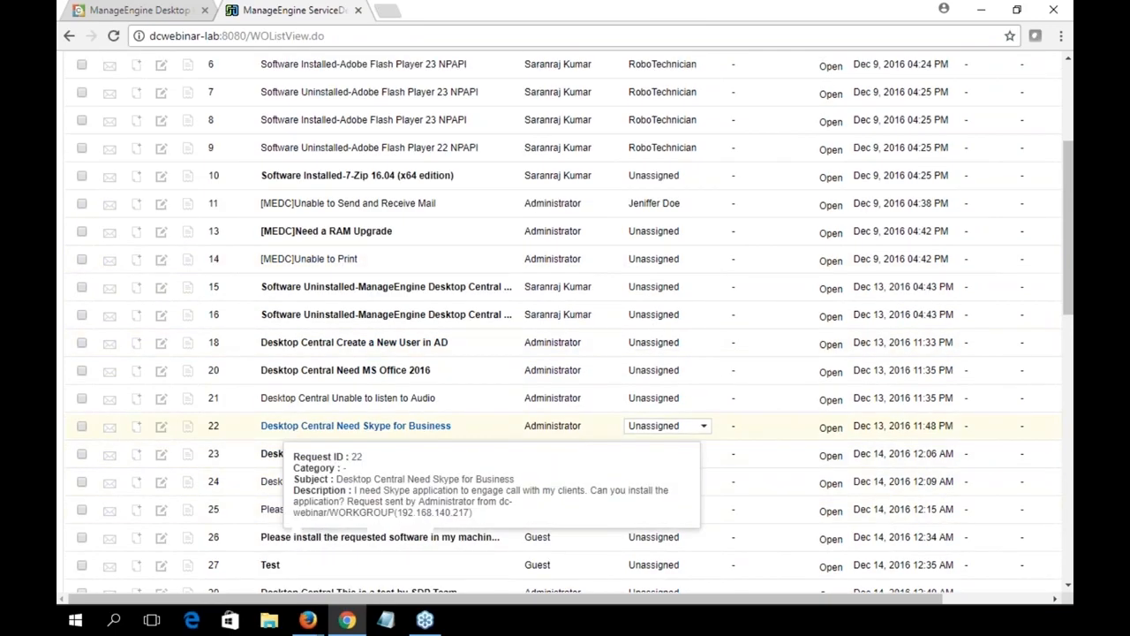
mouse_move(291, 399)
left_click(338, 400)
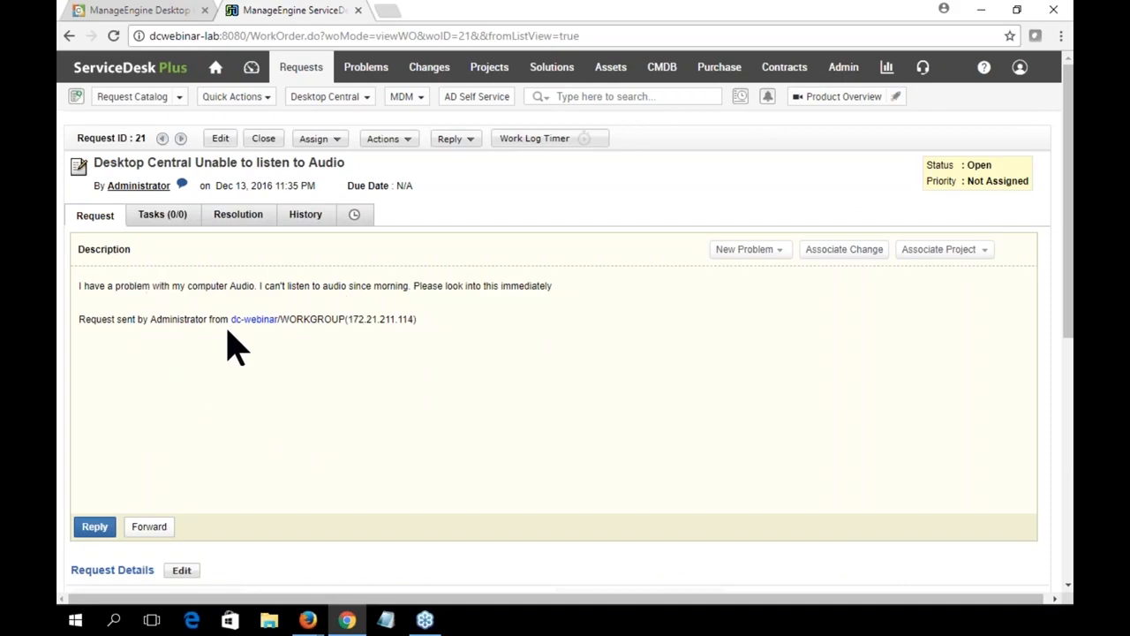
Step: Start a remote connection to the asset listed in the request details, using the Agent option
scroll(587, 366, "down", 1)
scroll(588, 366, "down", 5)
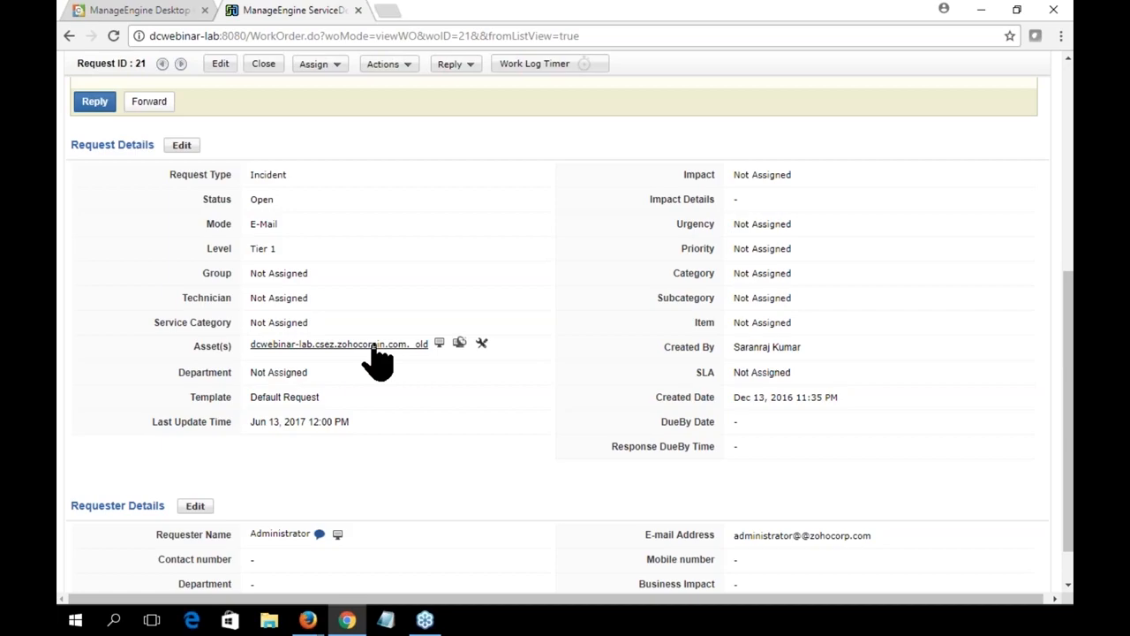
left_click(460, 344)
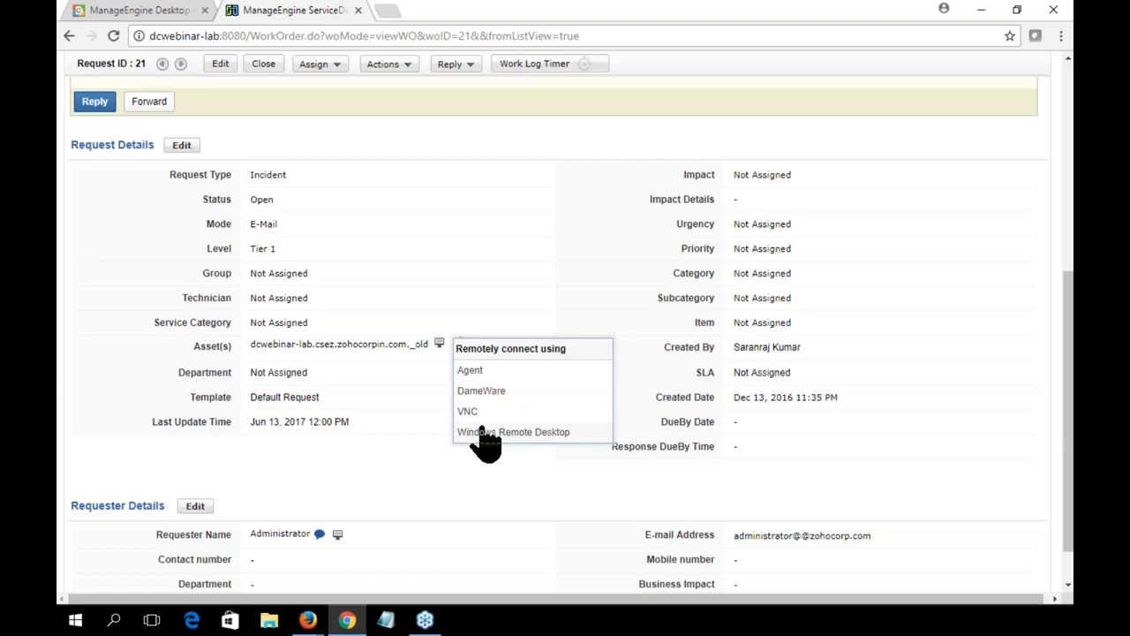
left_click(471, 371)
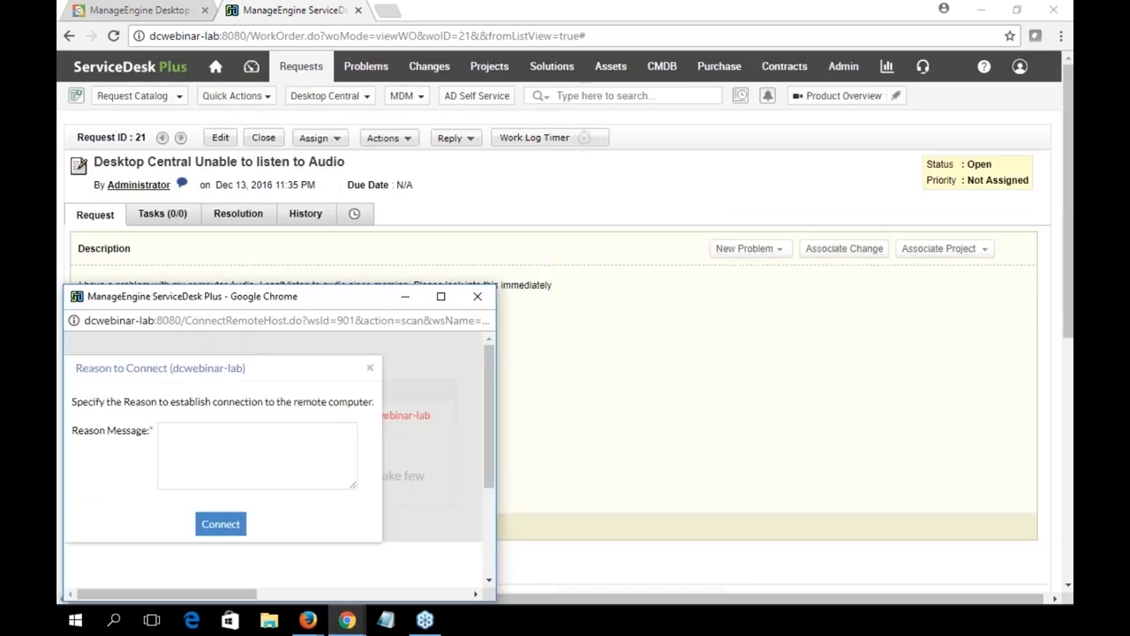
Step: Enter the reason message "This session is for troubleshooting audio issue" and connect to the remote computer
left_click(285, 460)
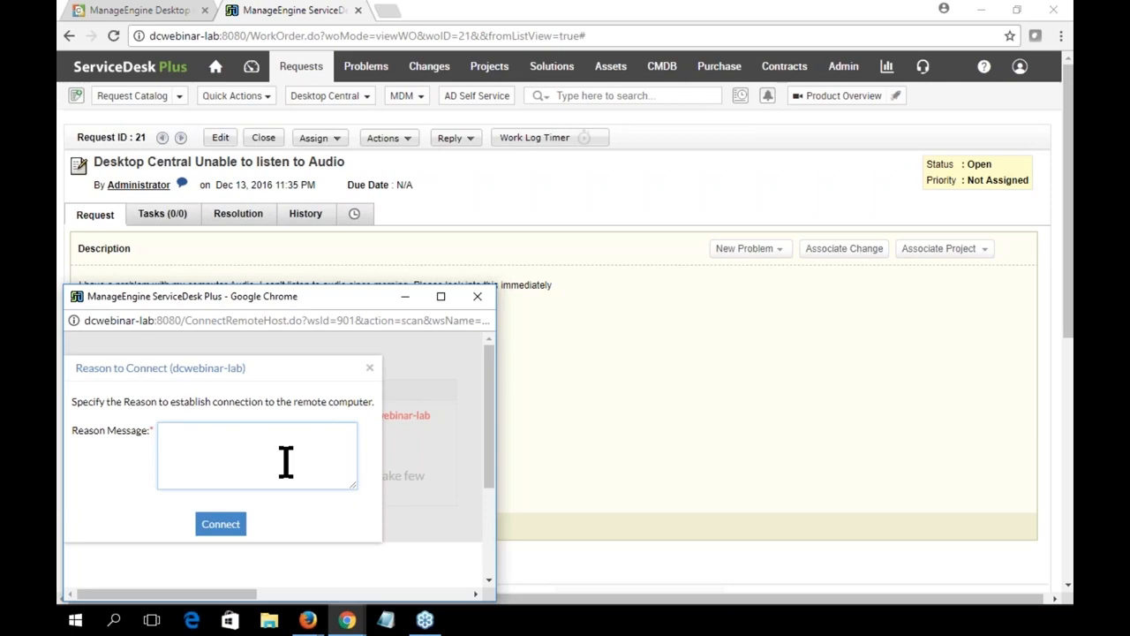
type("This session is for troubleshooting audio")
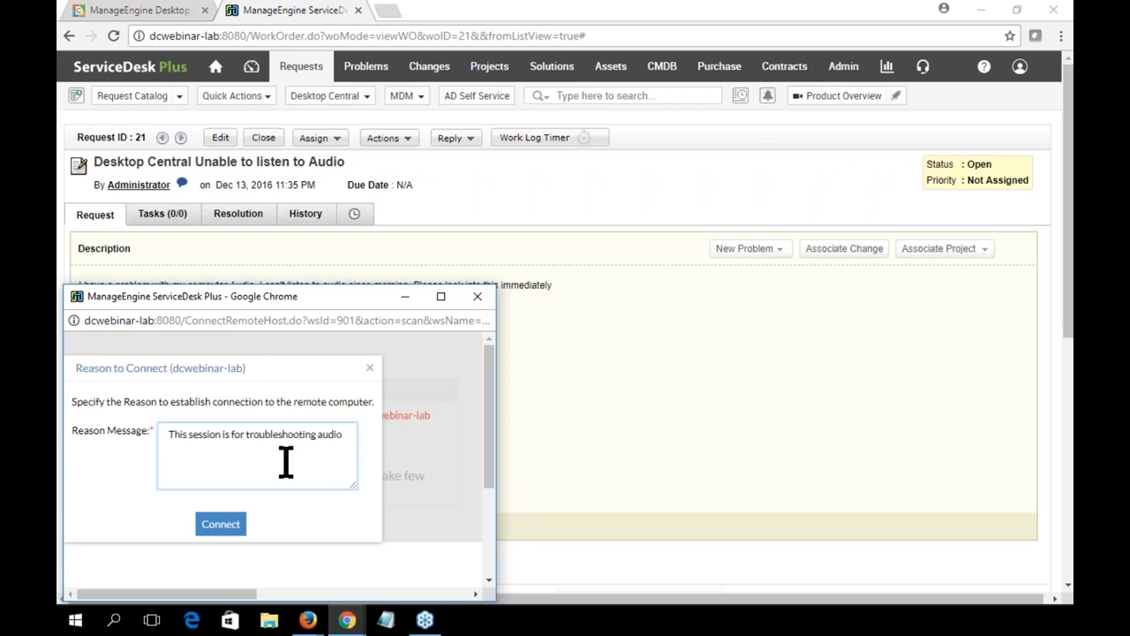
type(" issue")
left_click(221, 523)
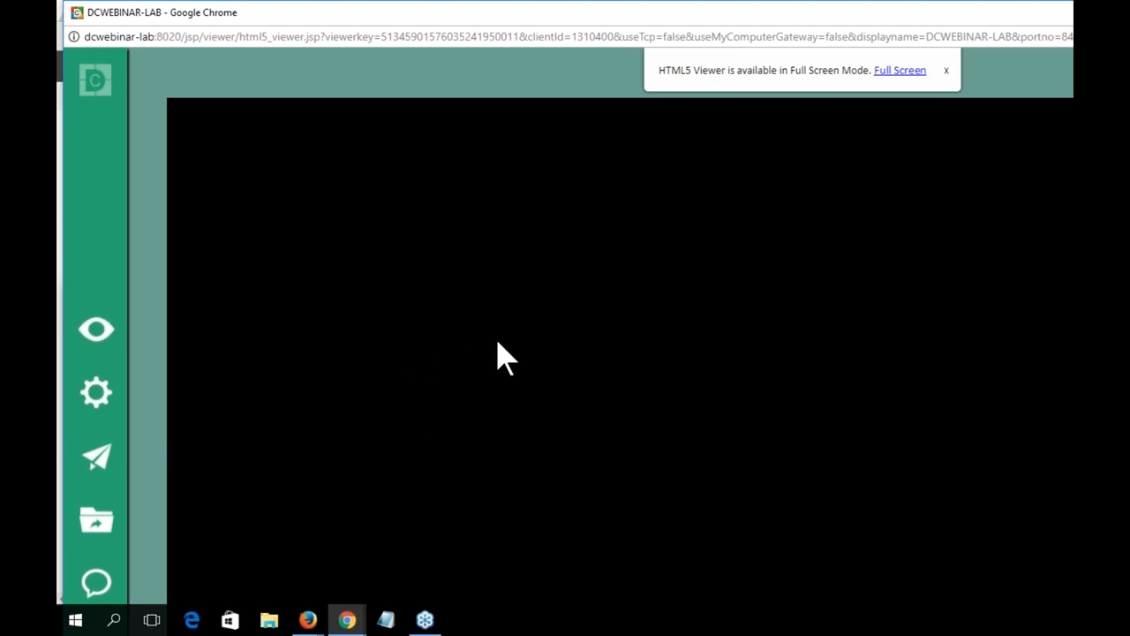
Step: Maximize the remote session viewer and open a text chat with the remote computer's user
double_click(853, 11)
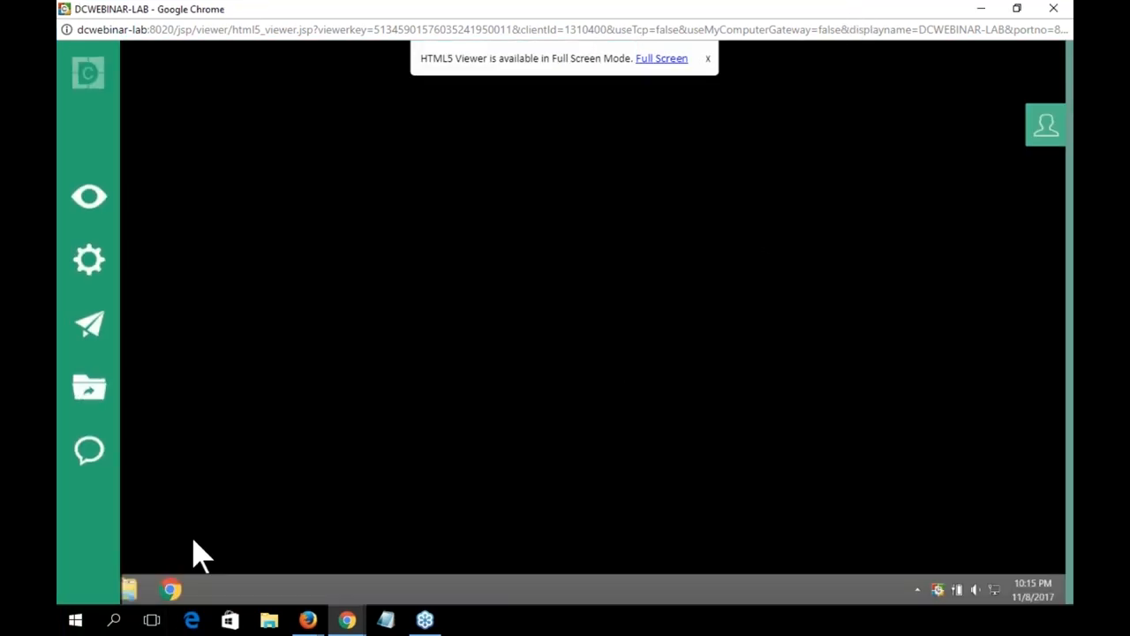
mouse_move(104, 467)
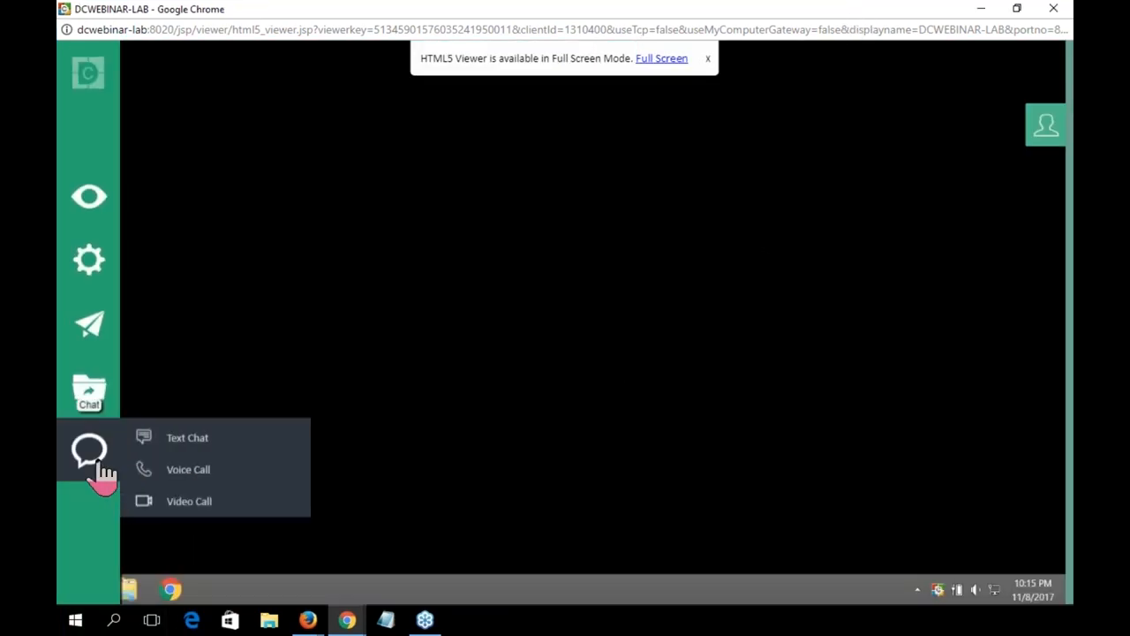
left_click(187, 441)
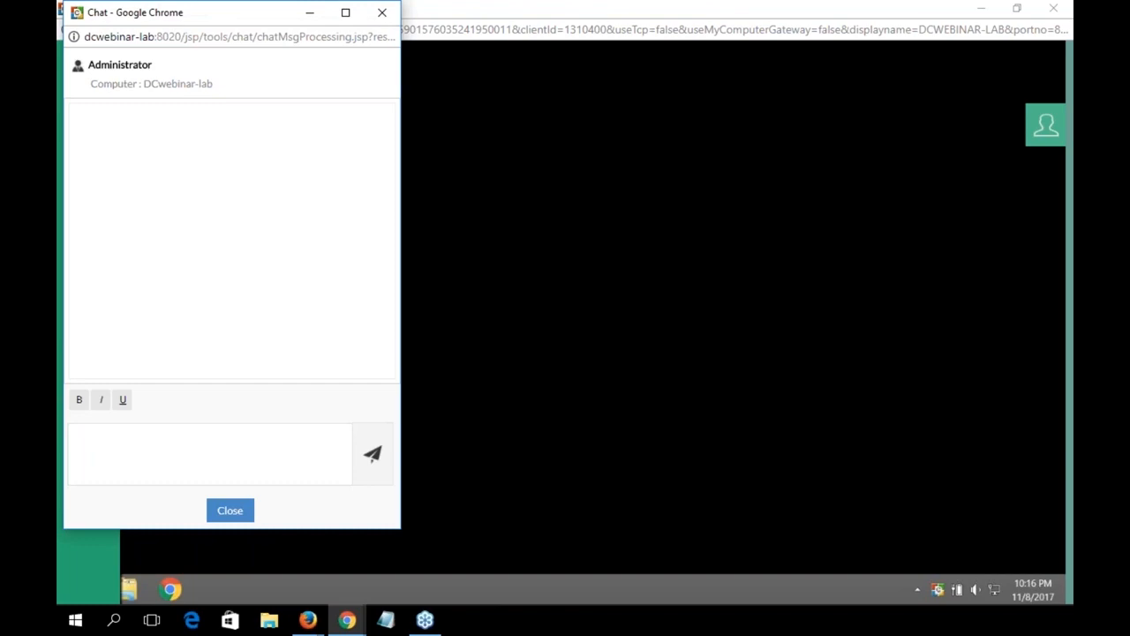
Step: Send the chat message "Hi" to the remote computer's user
left_click(188, 459)
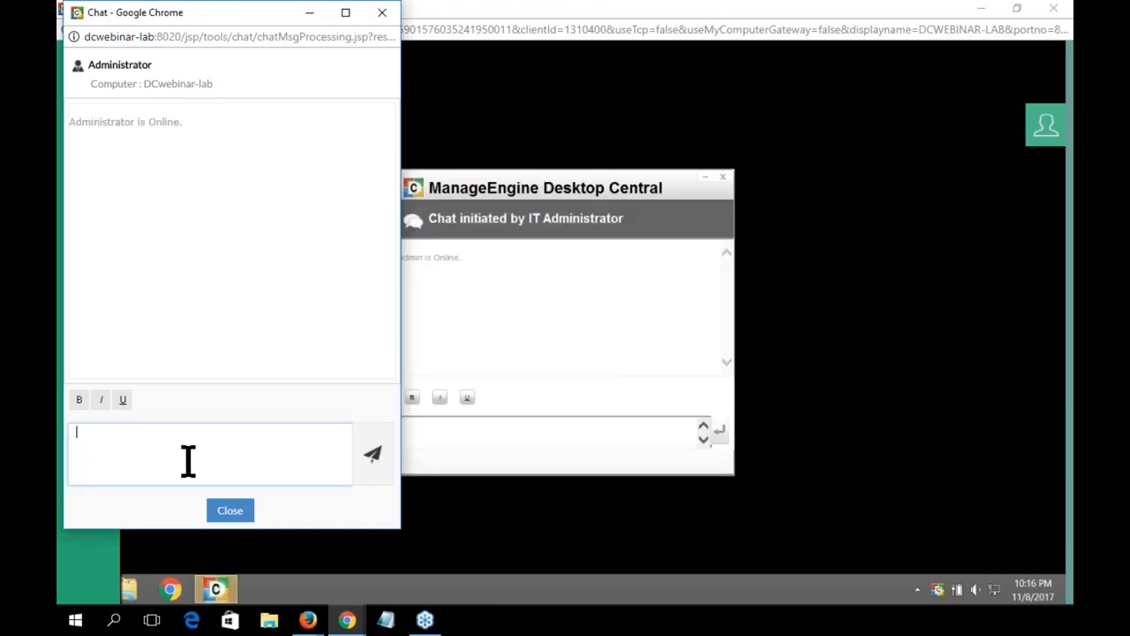
type("Hi")
key("Return")
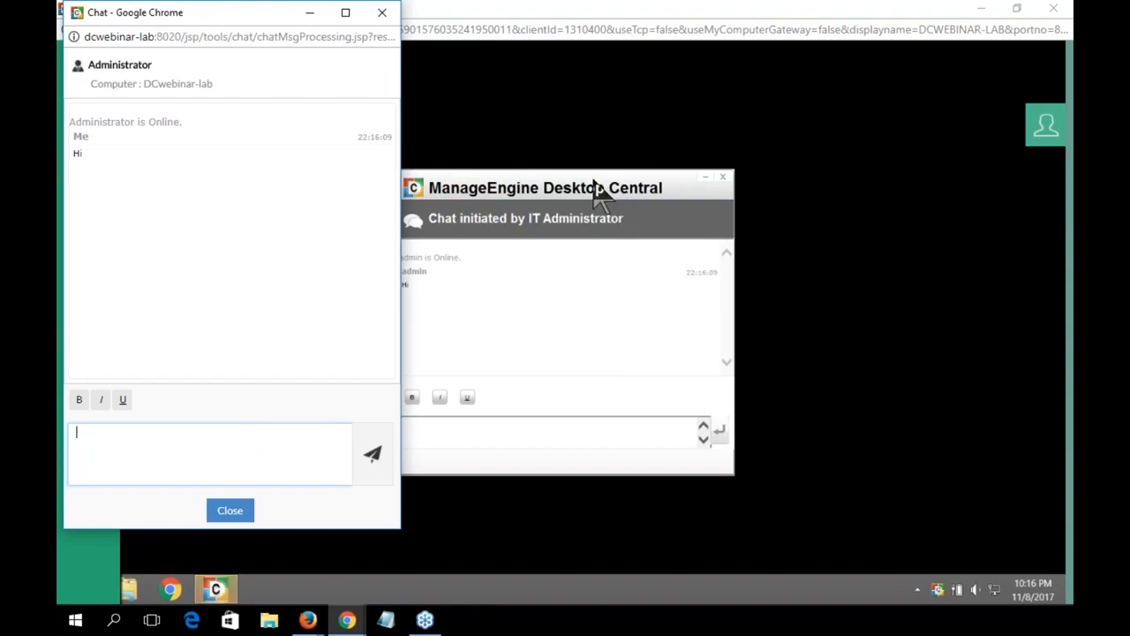
Step: Move the chat window clear of the remote desktop's chat, bring the session viewer forward and close the chat on the remote computer
left_click_drag(243, 16, 1015, 74)
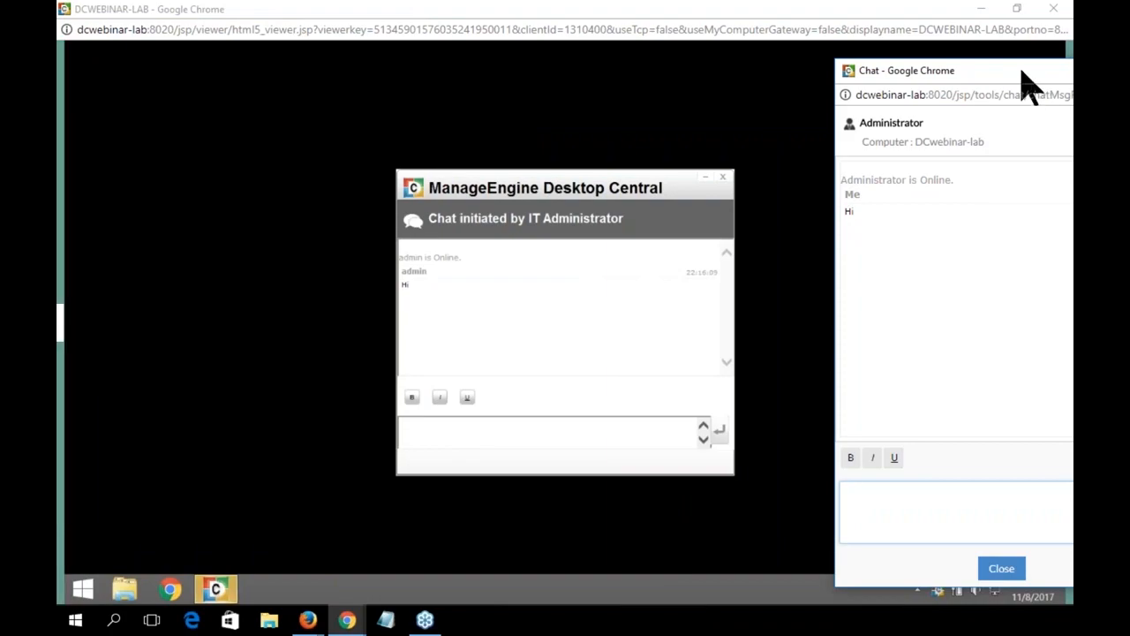
left_click_drag(1020, 76, 954, 65)
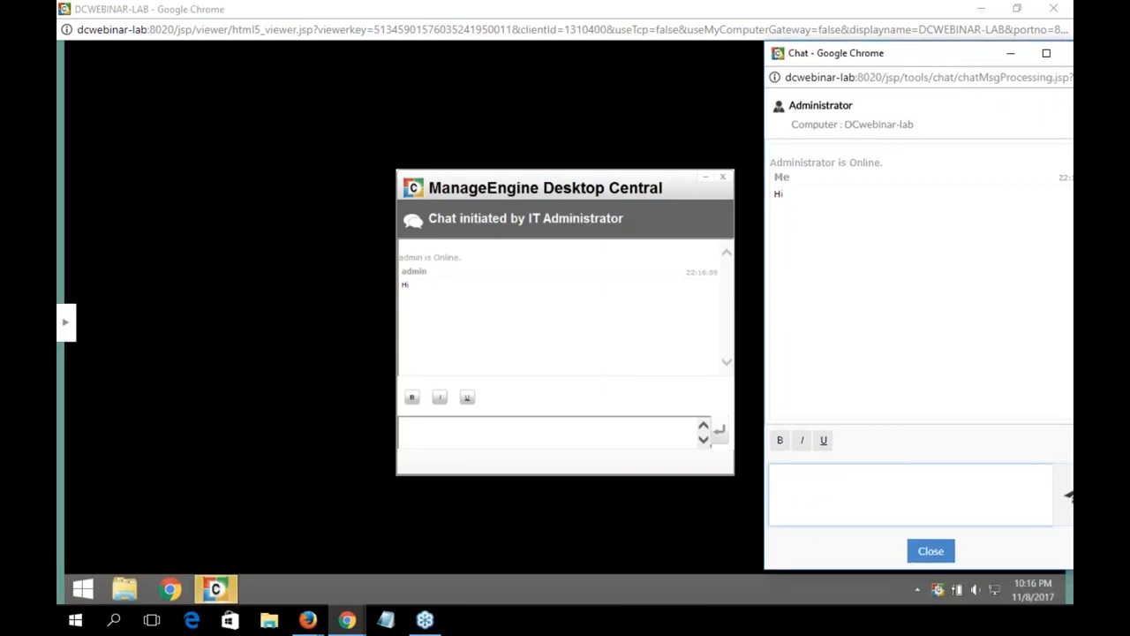
left_click(71, 331)
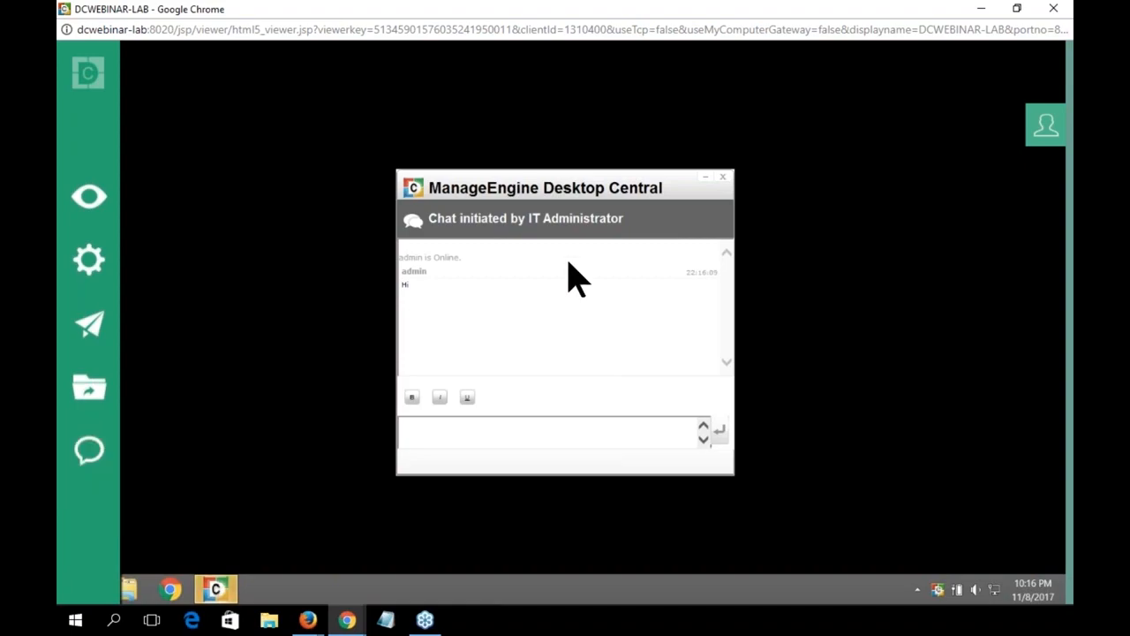
left_click(724, 180)
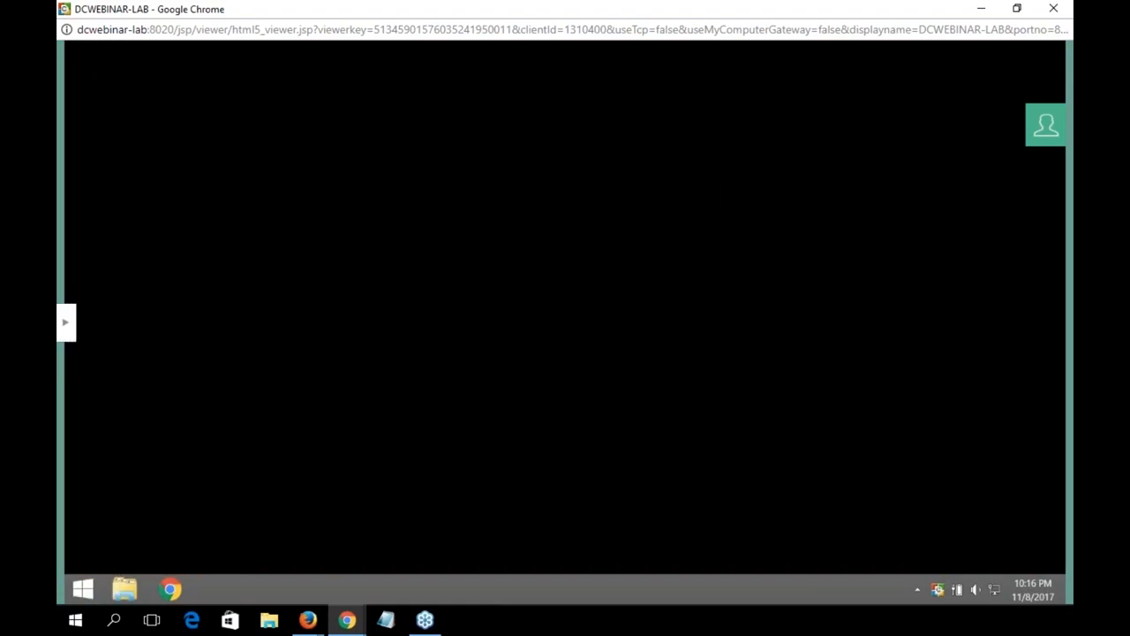
Step: Try to start a file transfer with the remote computer, dismissing the ticket actions window and the RemoteControlLauncher.exe request
left_click(67, 335)
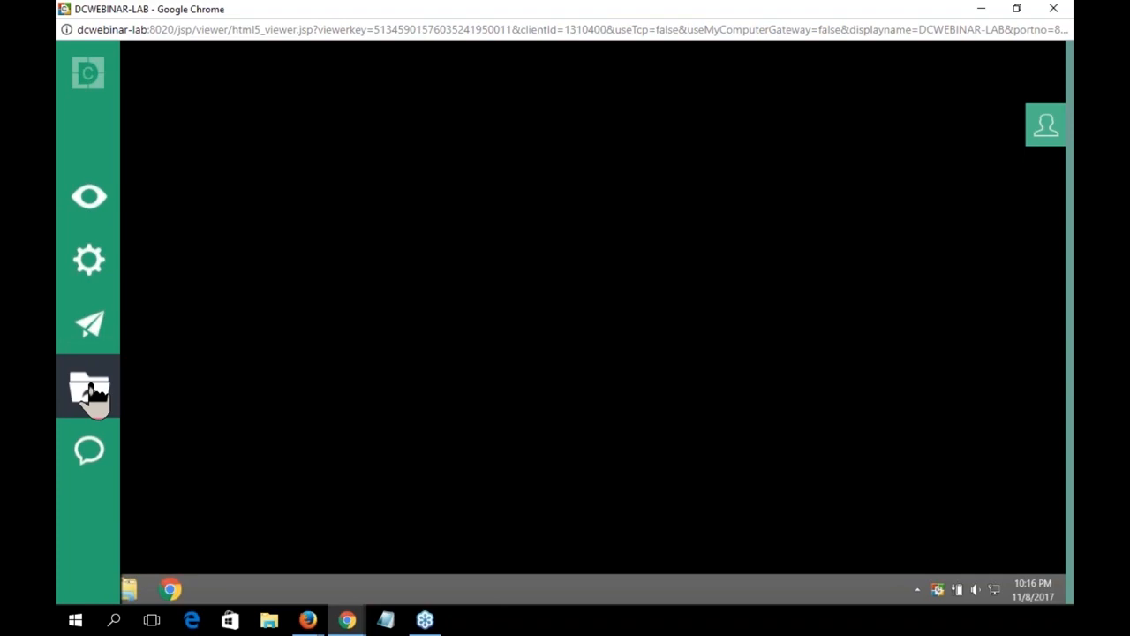
left_click(86, 394)
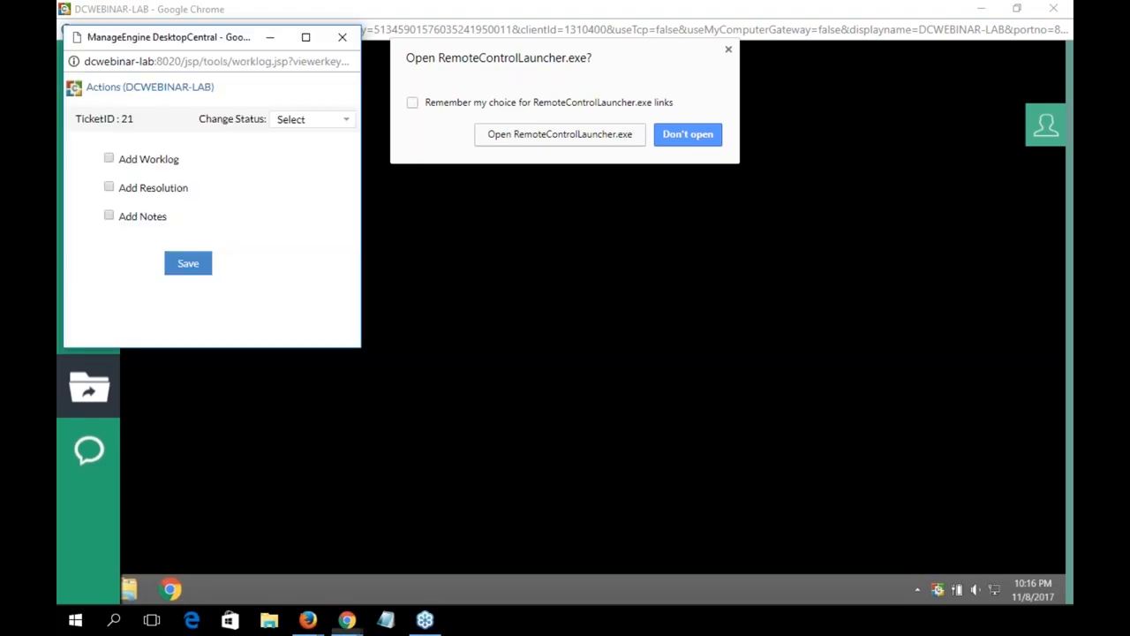
left_click(343, 37)
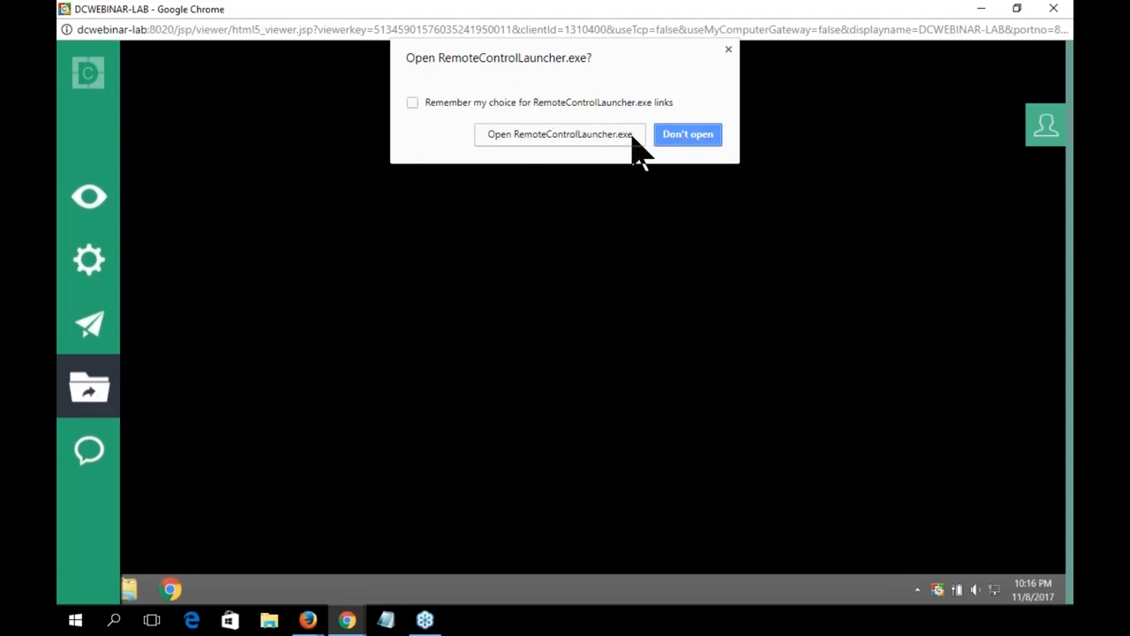
left_click(728, 49)
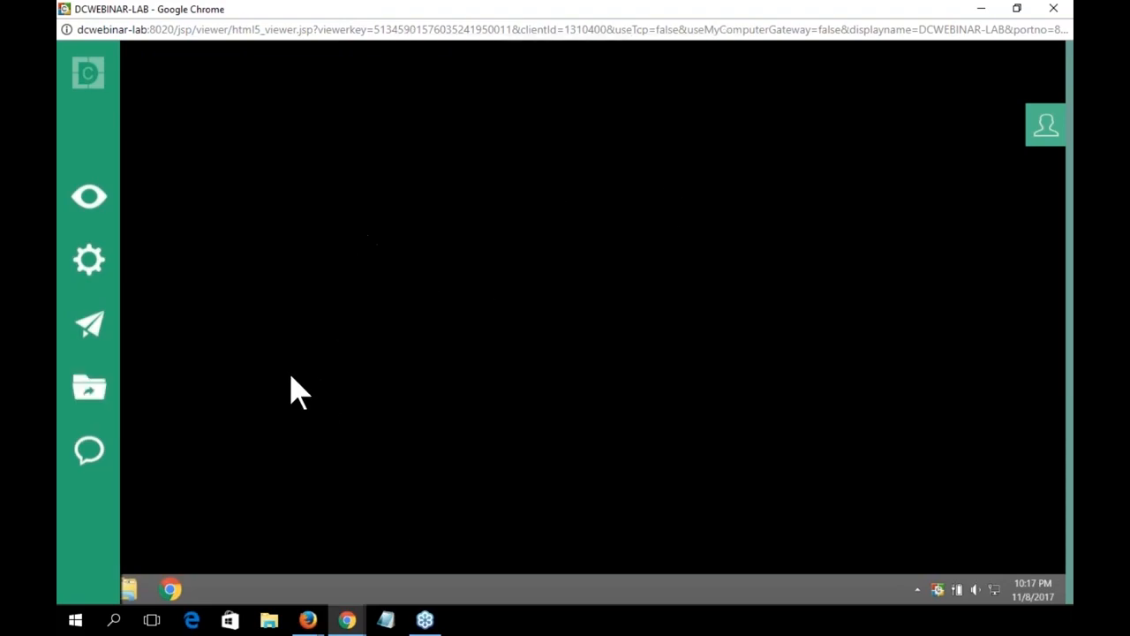
Step: Launch Command Prompt on the remote computer as System User and end it with the exit command
left_click(91, 329)
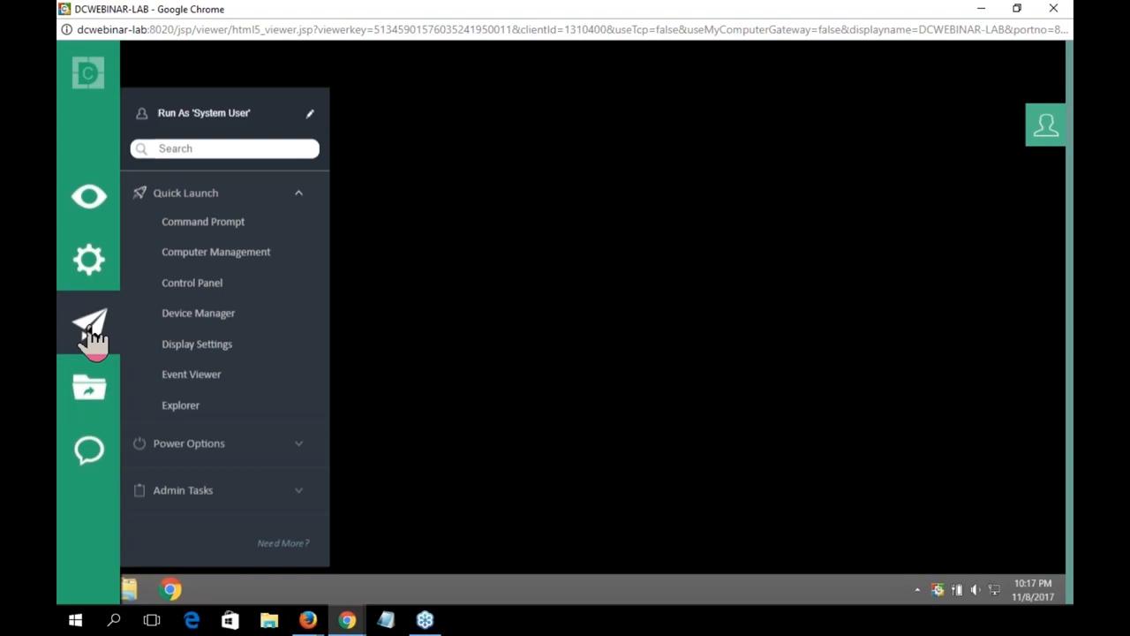
left_click(224, 227)
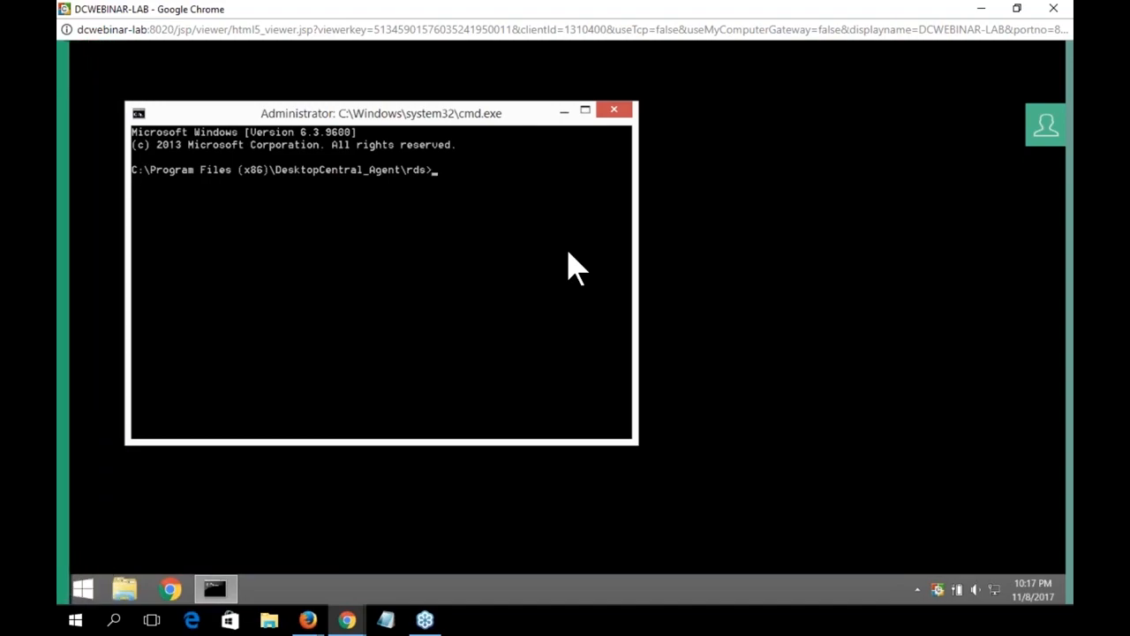
type("exit")
key("Return")
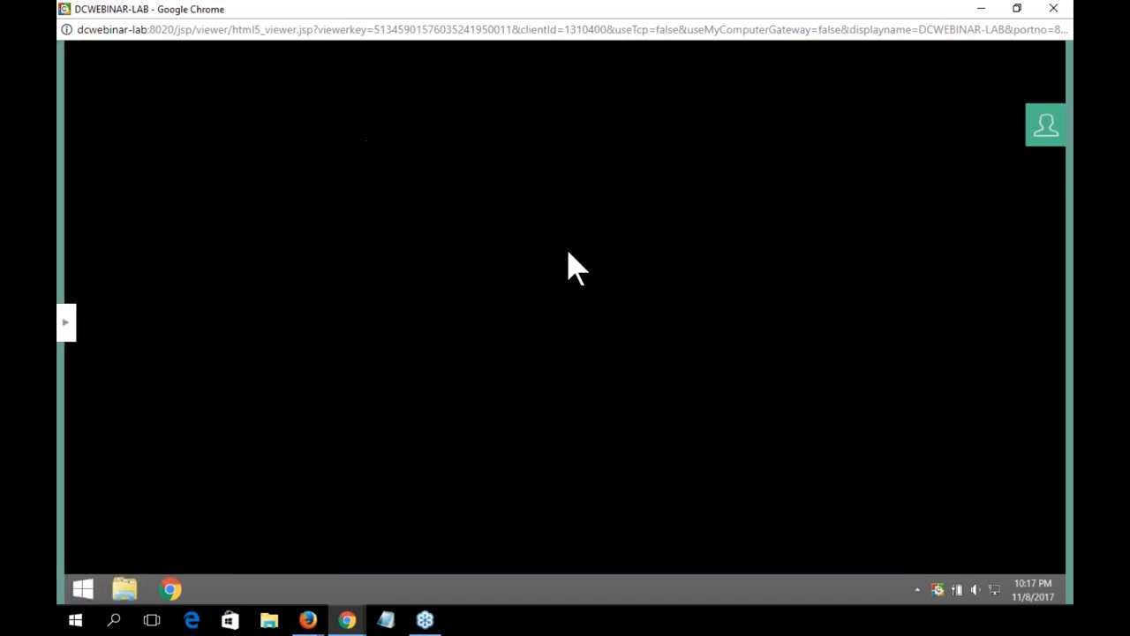
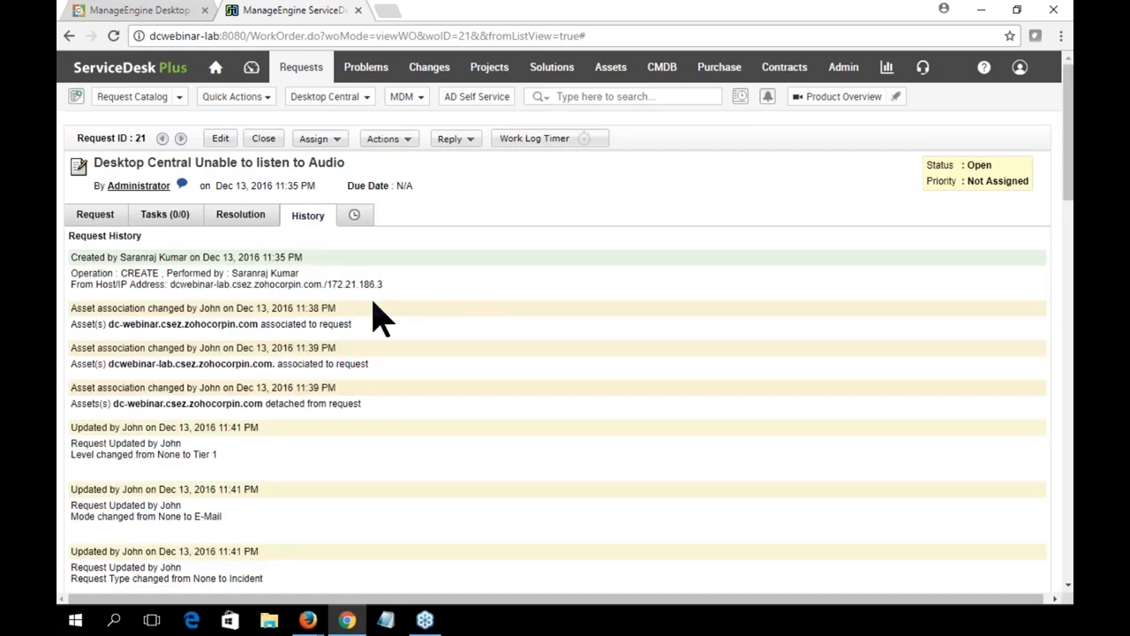
Step: Review the audio request's history and its time elapsed analysis, and return to the request description
scroll(371, 292, "down", 2)
left_click(354, 111)
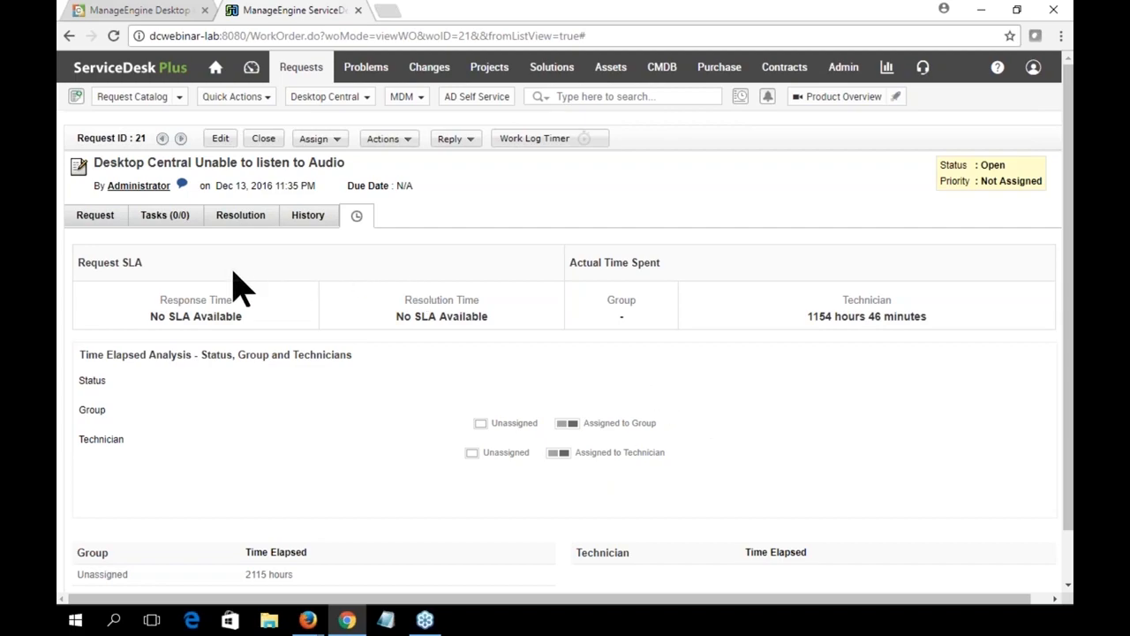
left_click(95, 221)
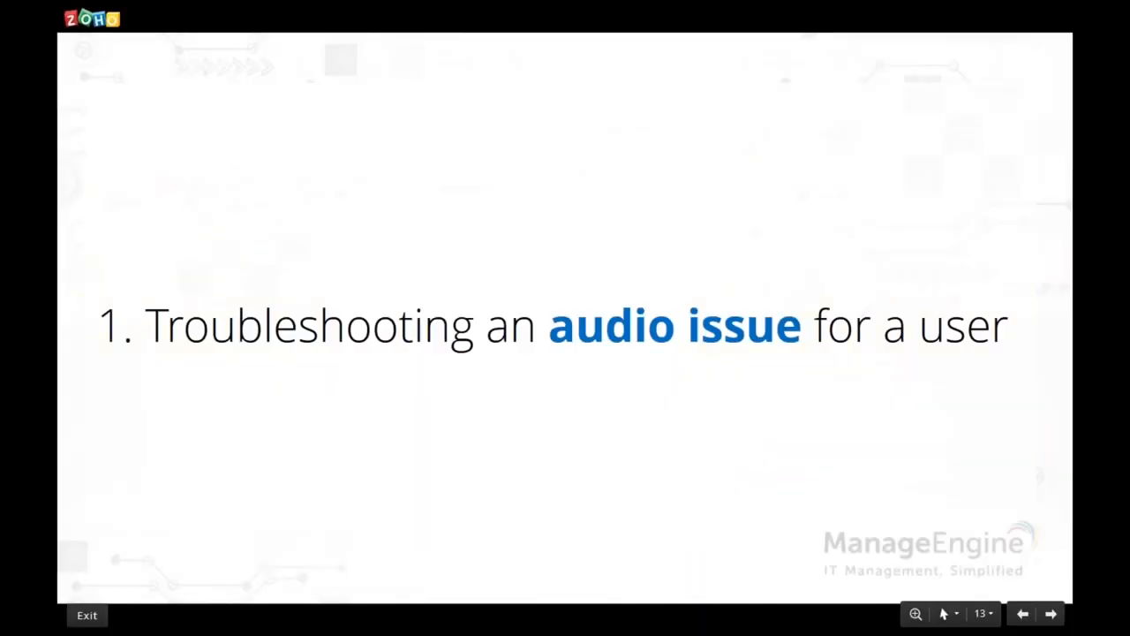
key("Right")
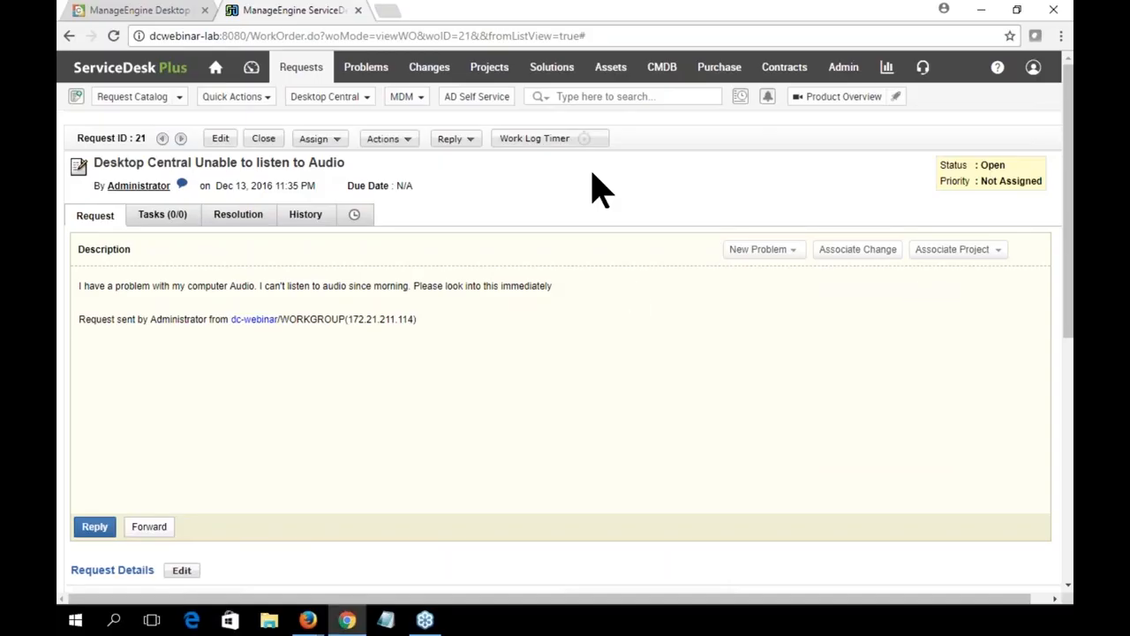
Step: Return to the open requests list and open the request "Desktop Central Need MS Office 2016"
left_click(302, 70)
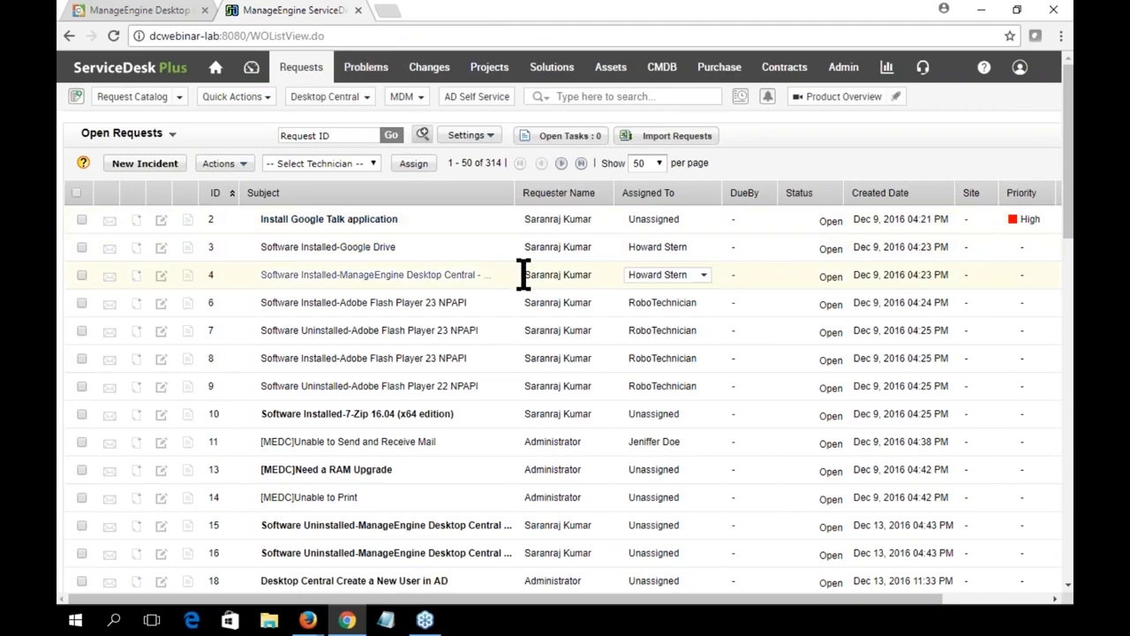
scroll(524, 274, "down", 3)
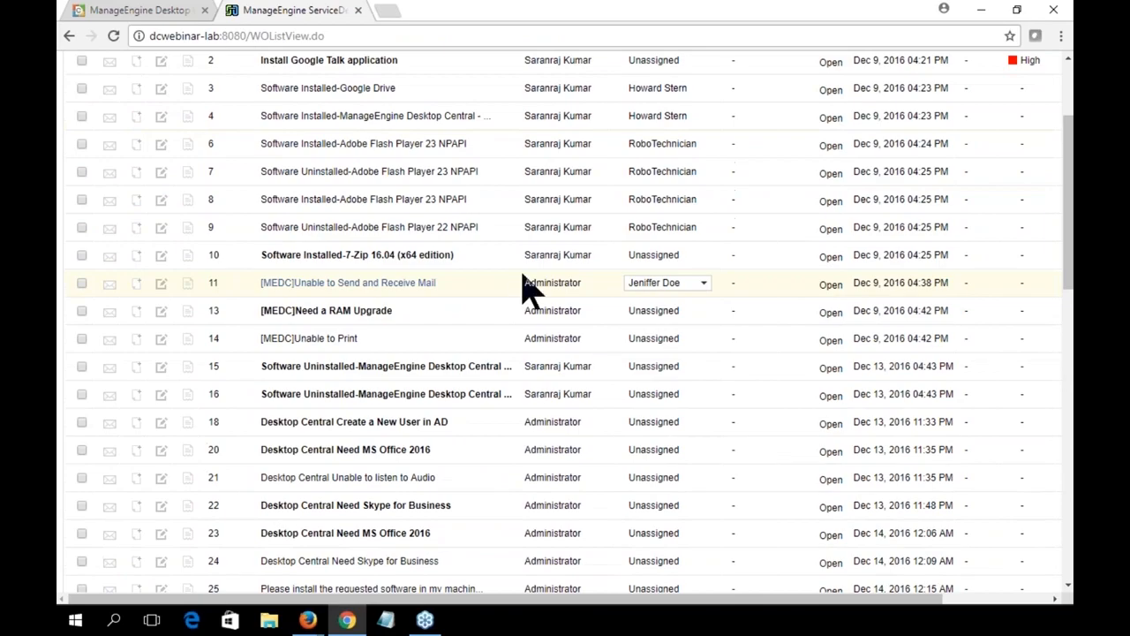
left_click(357, 455)
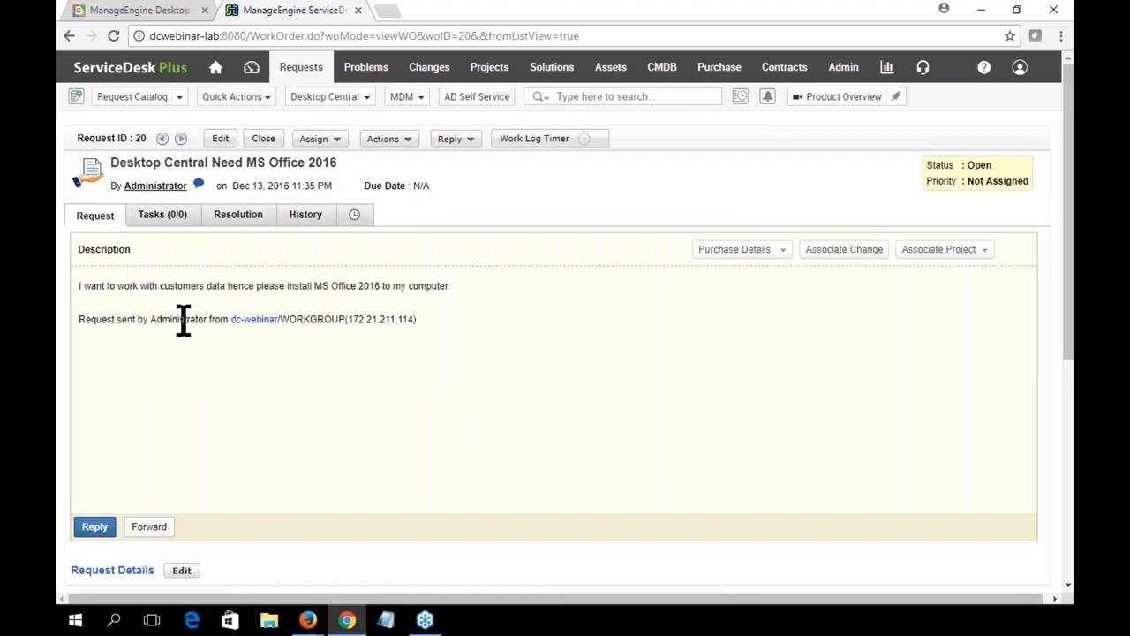
Step: Review the request details and requester details, and look up the Install/Uninstall software action for this request
scroll(495, 343, "down", 3)
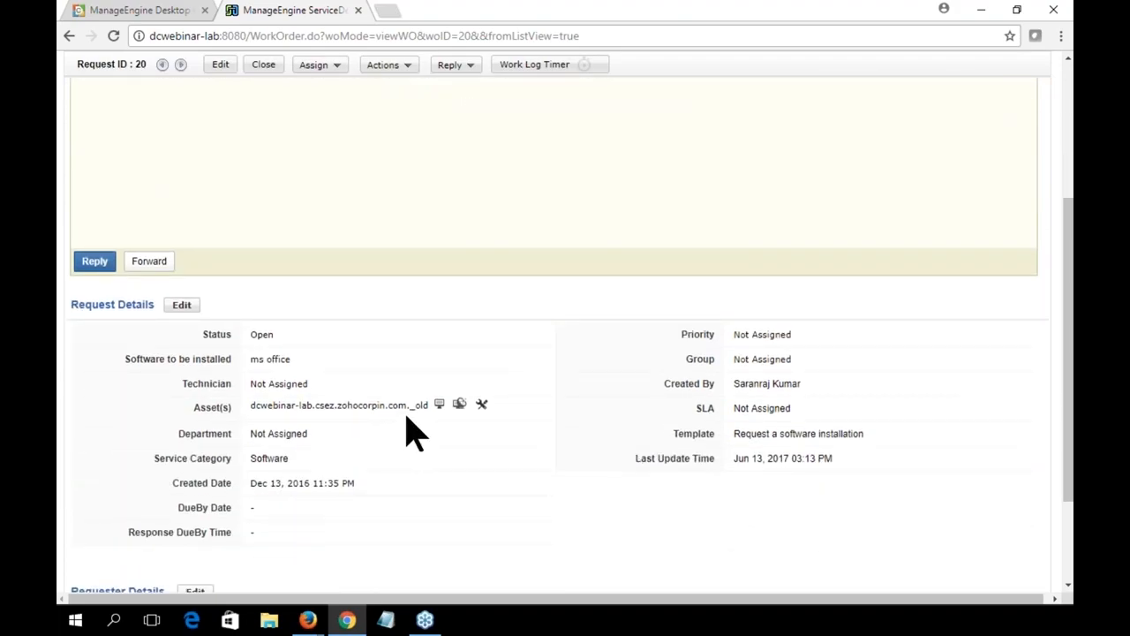
scroll(508, 481, "down", 2)
scroll(510, 481, "down", 1)
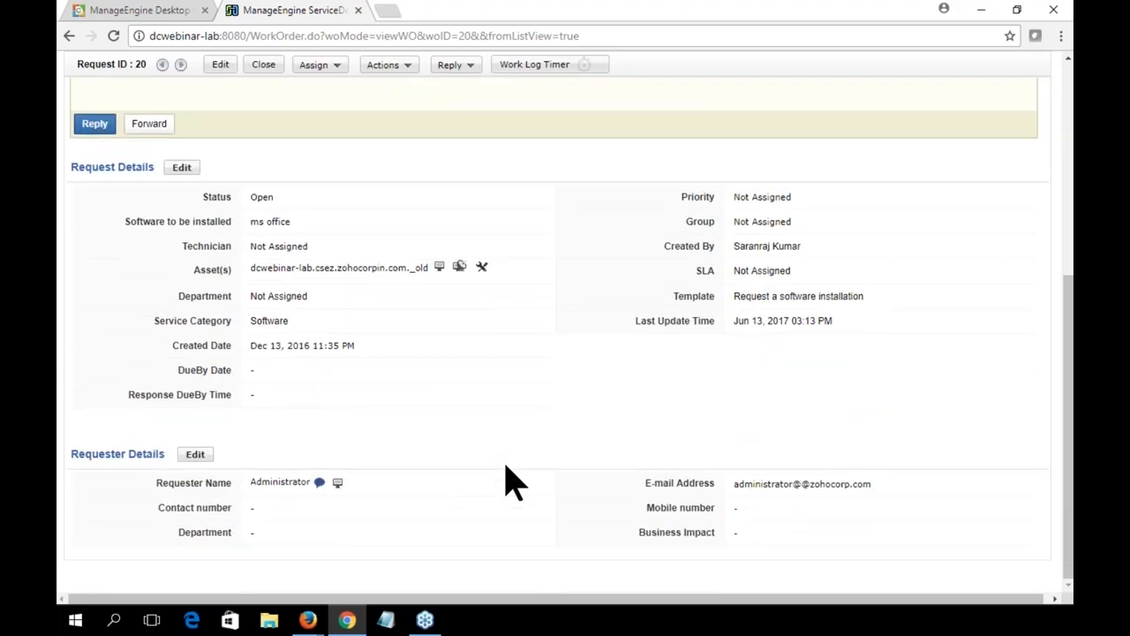
scroll(511, 481, "up", 5)
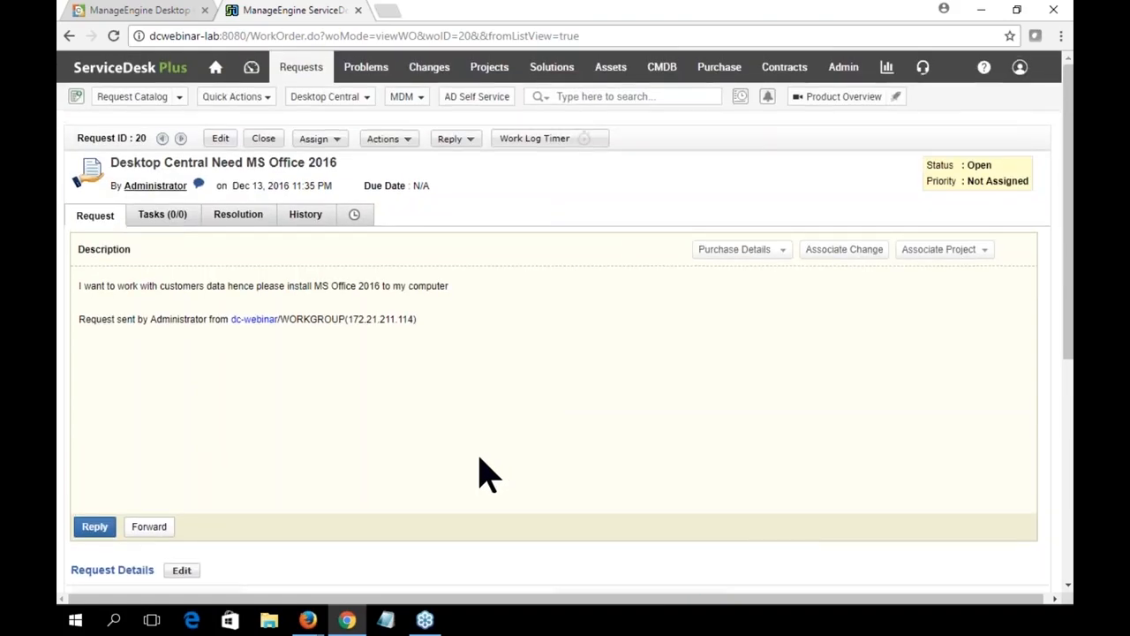
left_click(397, 141)
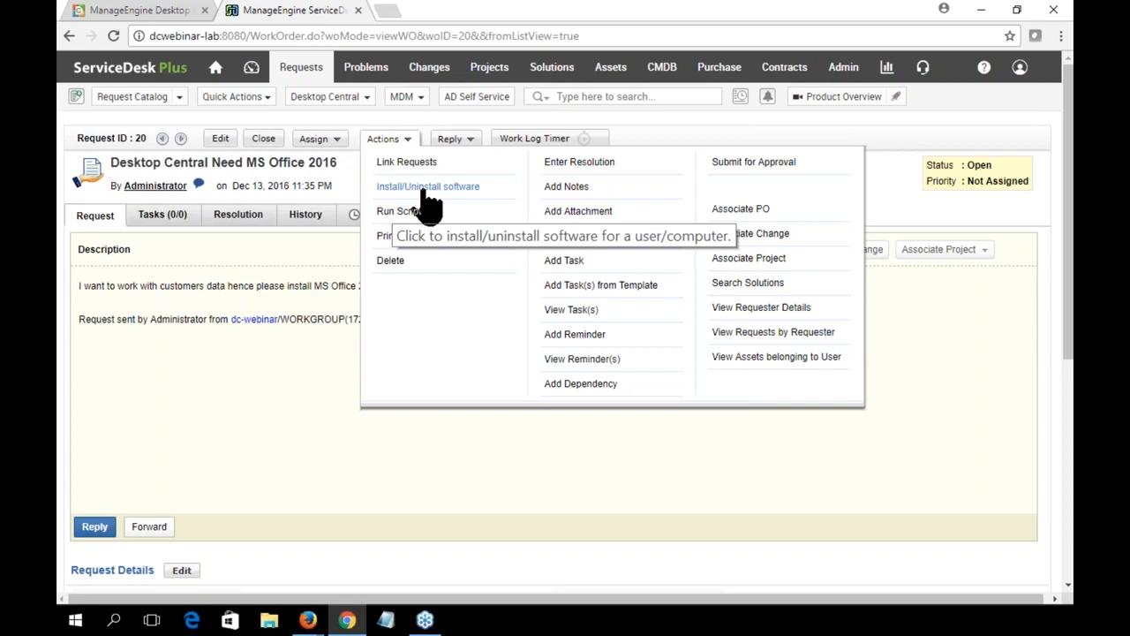
Step: Check the Software Deployment feature in Desktop Central's ServiceDesk Plus settings, and return to the MS Office 2016 request's actions in ServiceDesk Plus
left_click(150, 10)
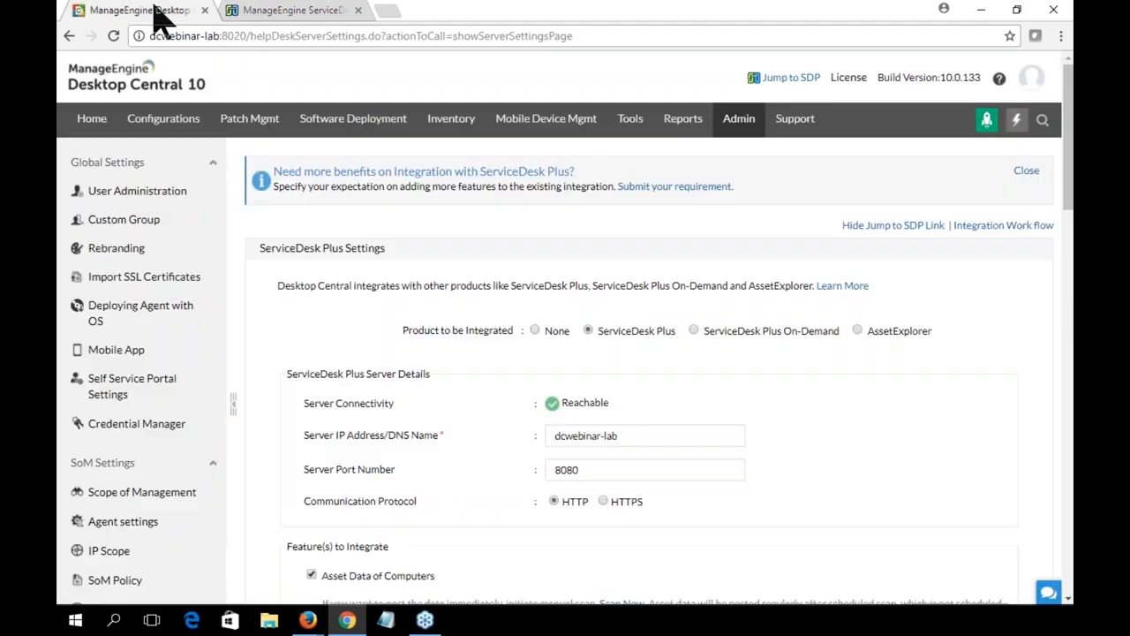
scroll(692, 366, "down", 3)
scroll(685, 366, "down", 5)
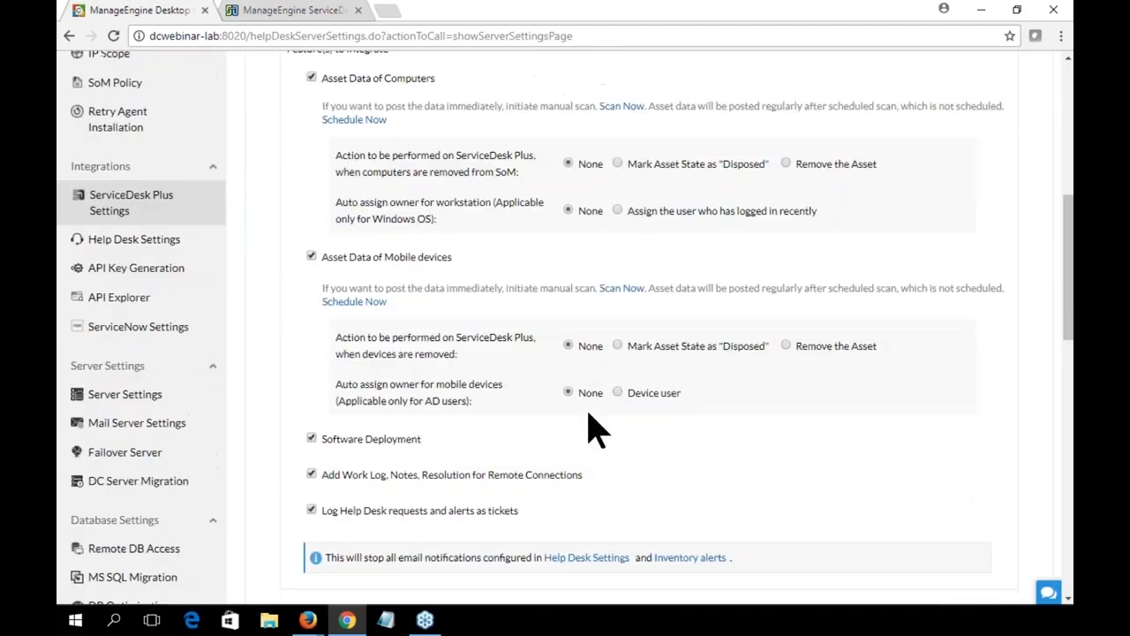
left_click_drag(432, 306, 321, 302)
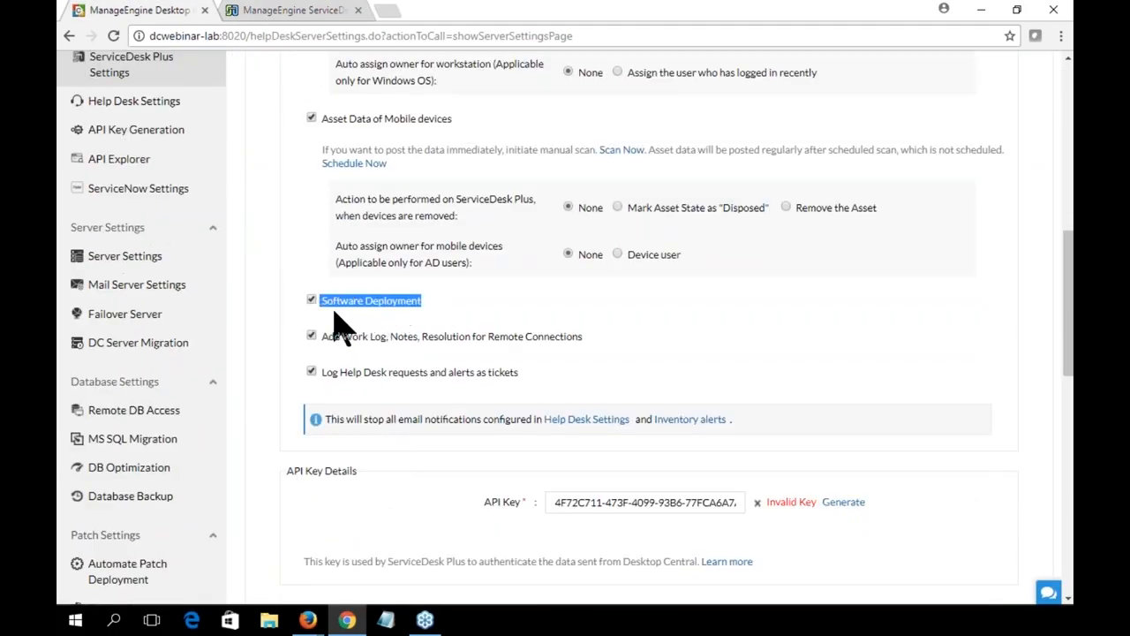
scroll(572, 328, "up", 1)
scroll(512, 265, "up", 5)
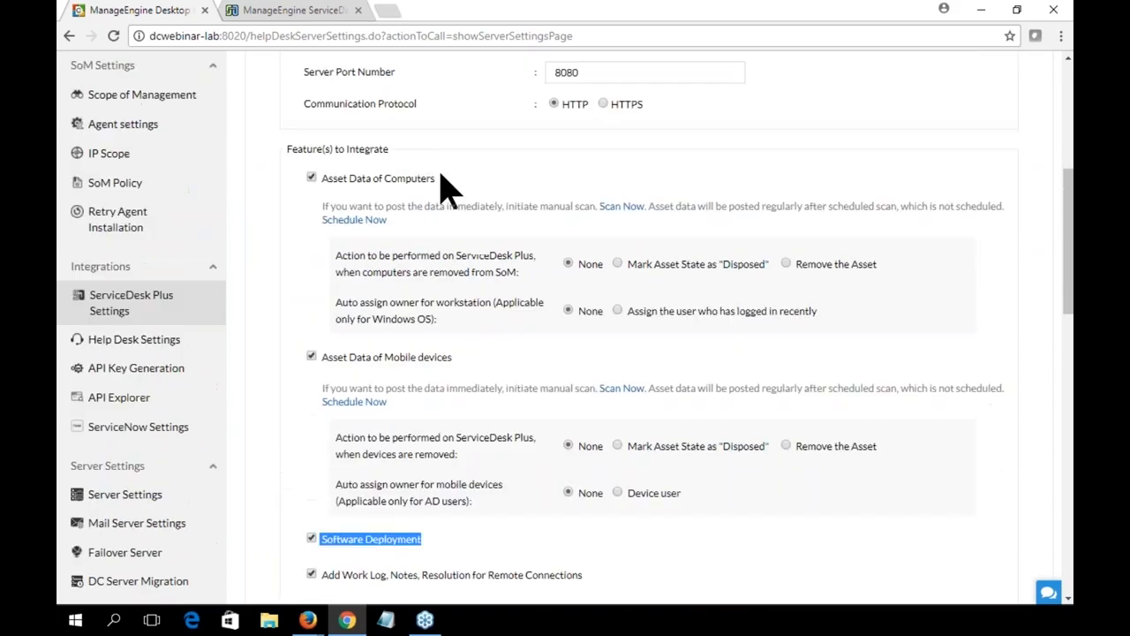
left_click(305, 12)
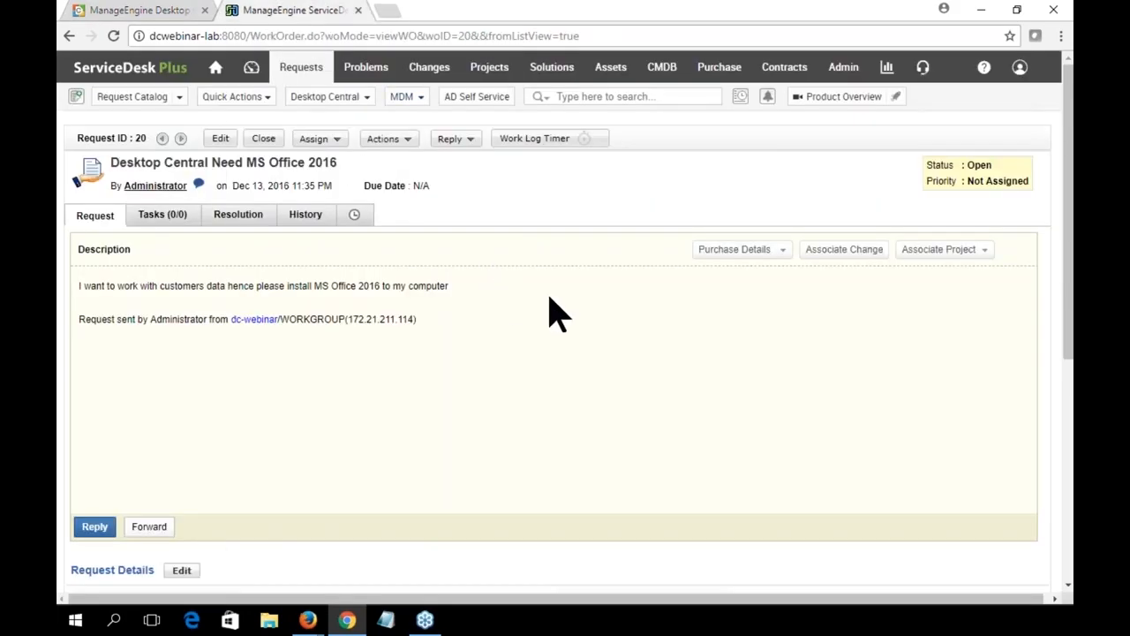
left_click(406, 141)
Step: Open the Service Catalog configuration in the admin settings and look through its service categories
left_click(844, 72)
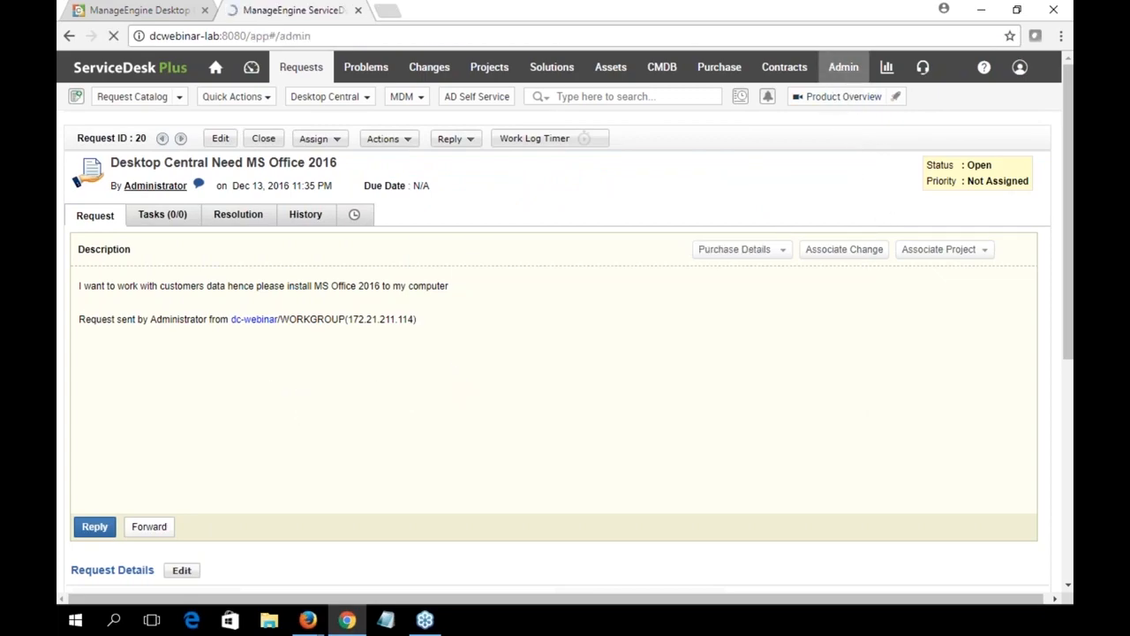
scroll(724, 328, "down", 3)
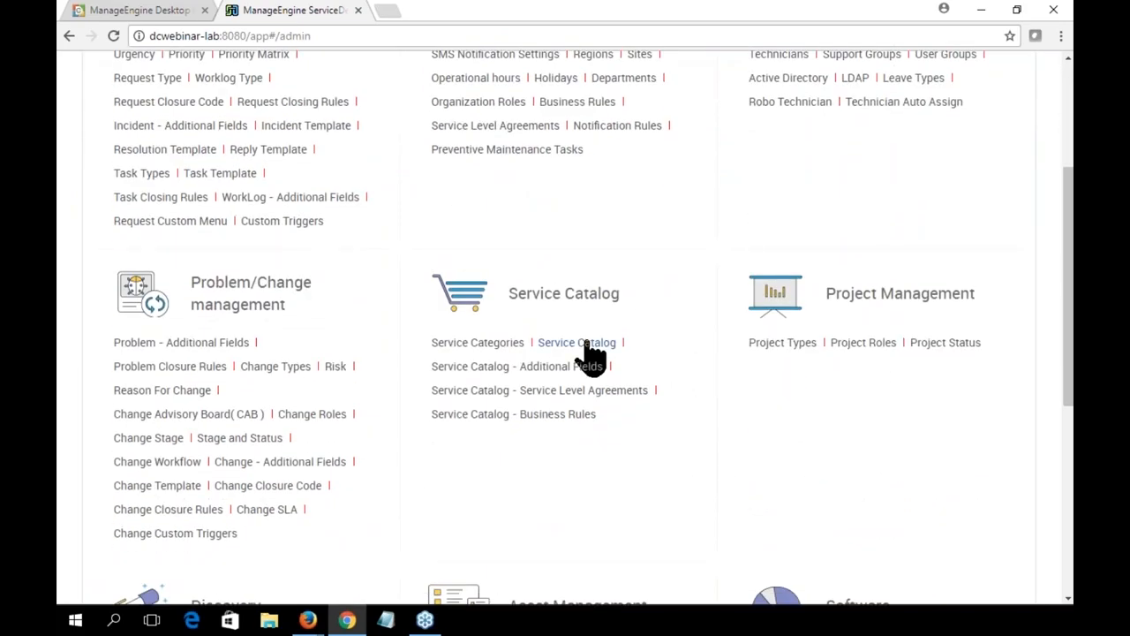
left_click(587, 344)
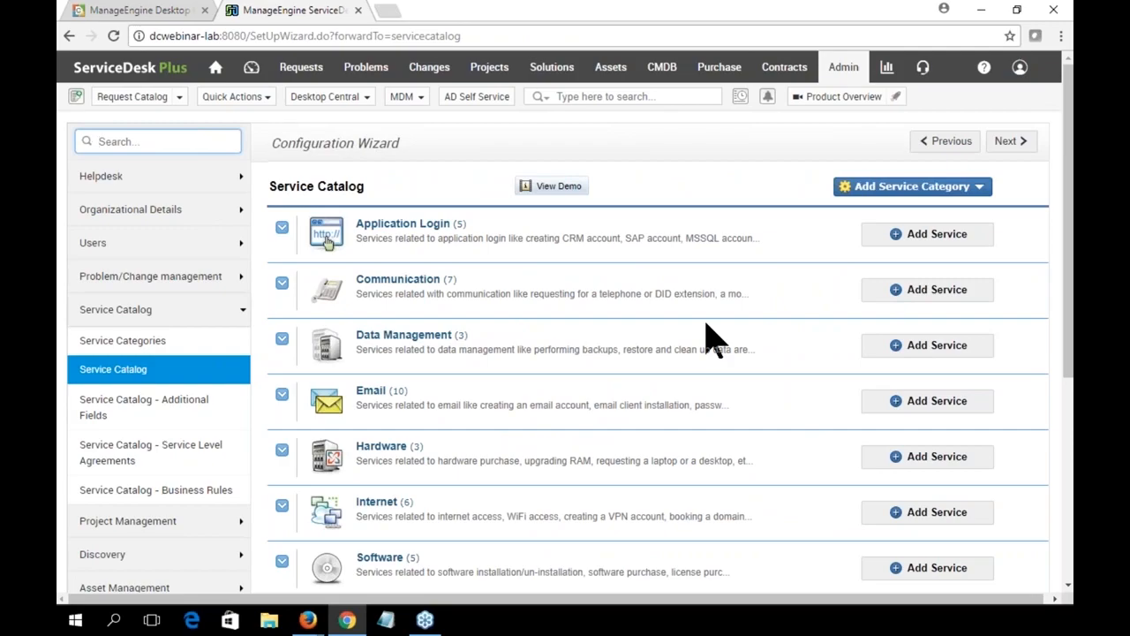
scroll(615, 329, "down", 2)
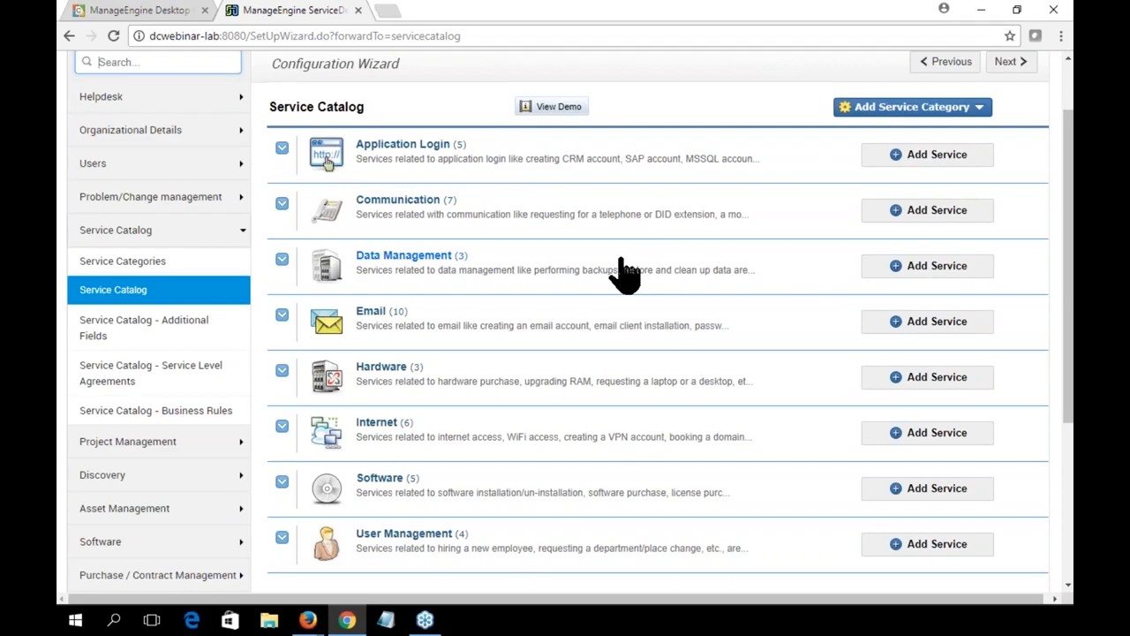
scroll(621, 259, "down", 1)
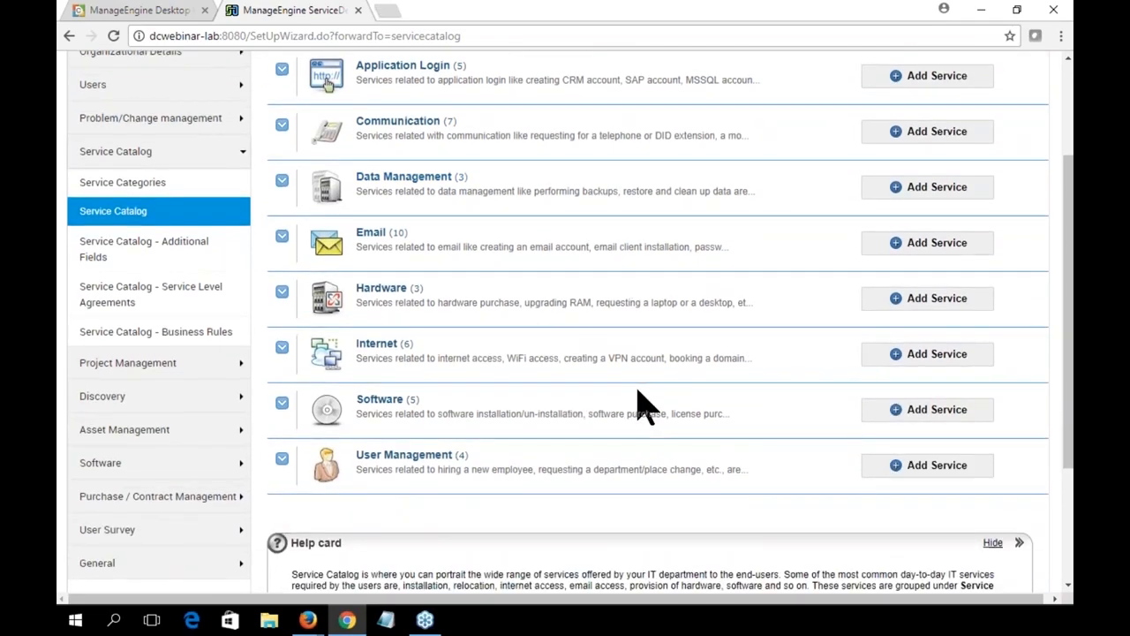
scroll(637, 394, "up", 2)
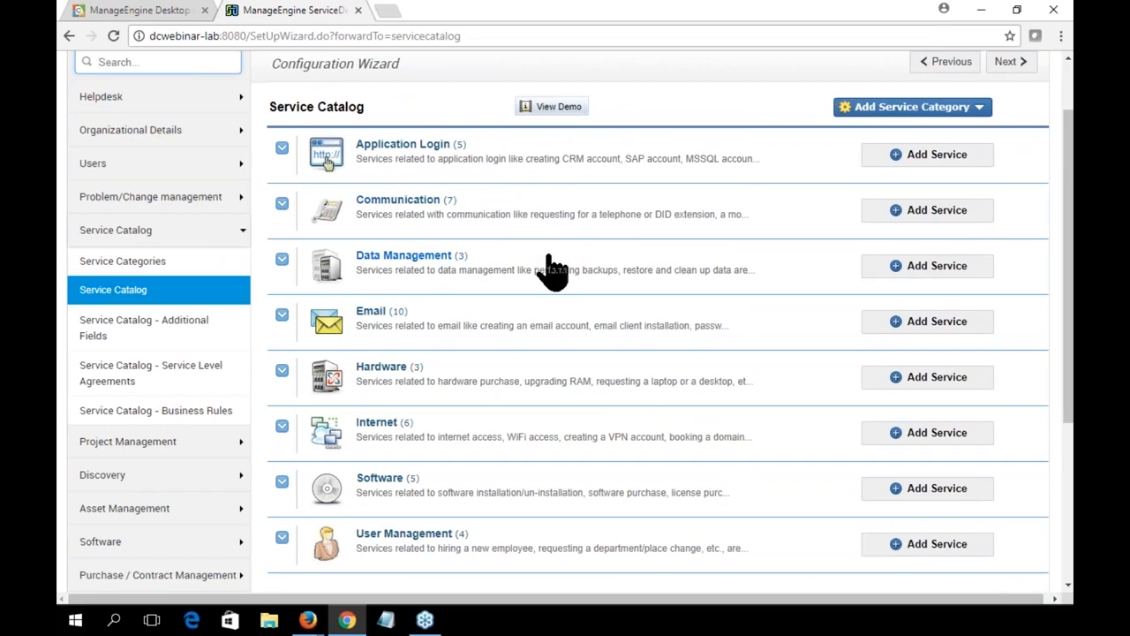
Step: Expand the Software service category and open the "Request a software installation" template for editing
scroll(551, 300, "down", 2)
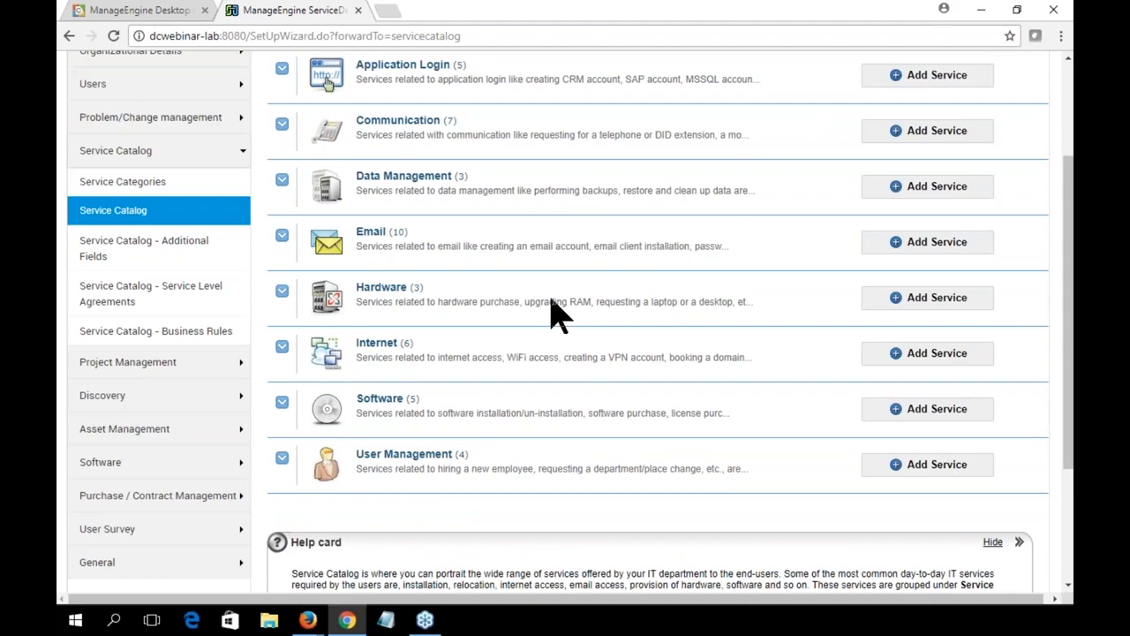
left_click(380, 411)
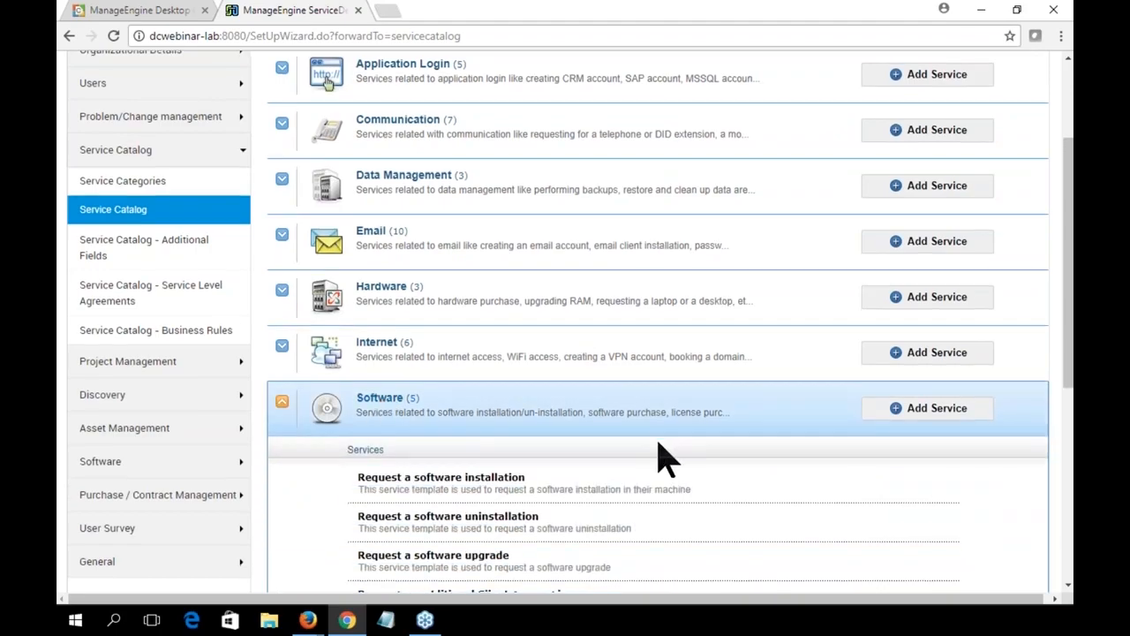
scroll(662, 455, "down", 2)
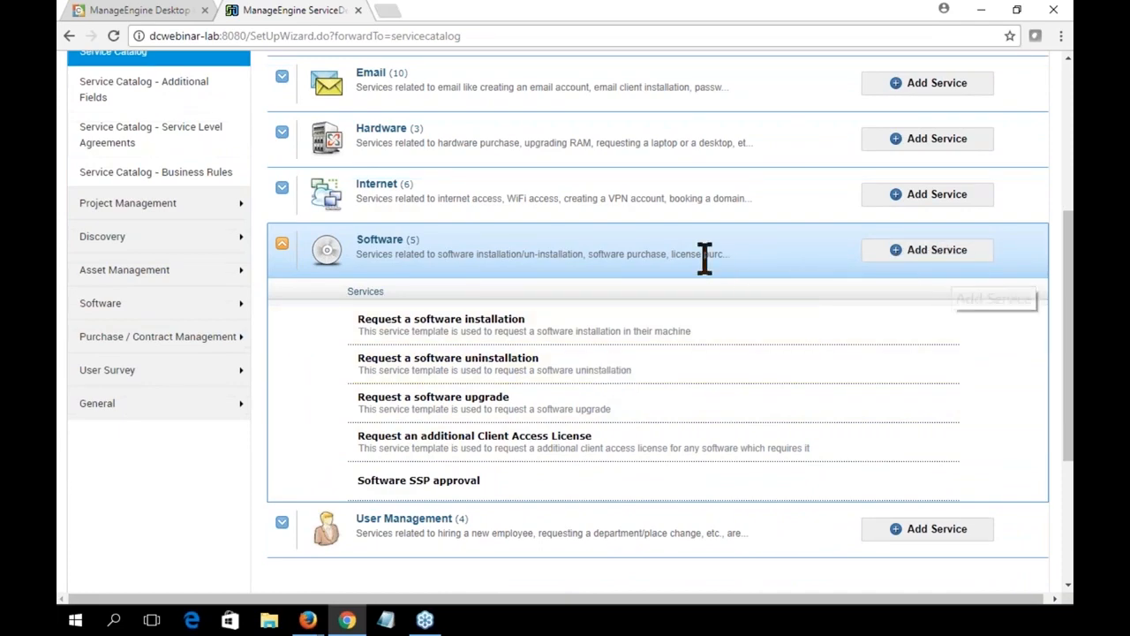
mouse_move(391, 328)
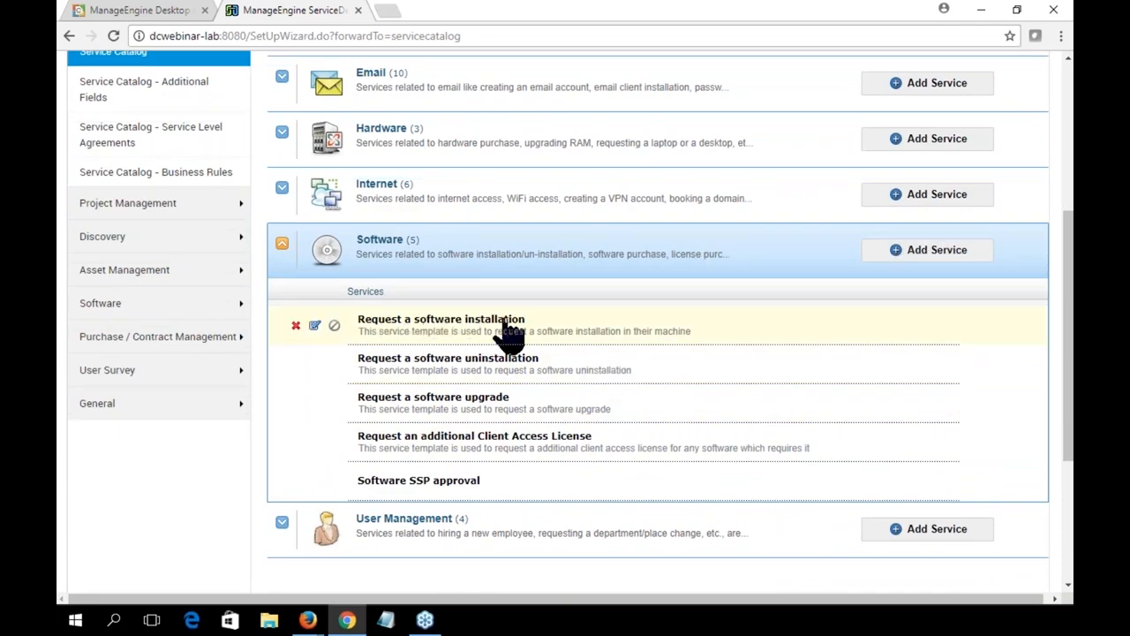
left_click(314, 325)
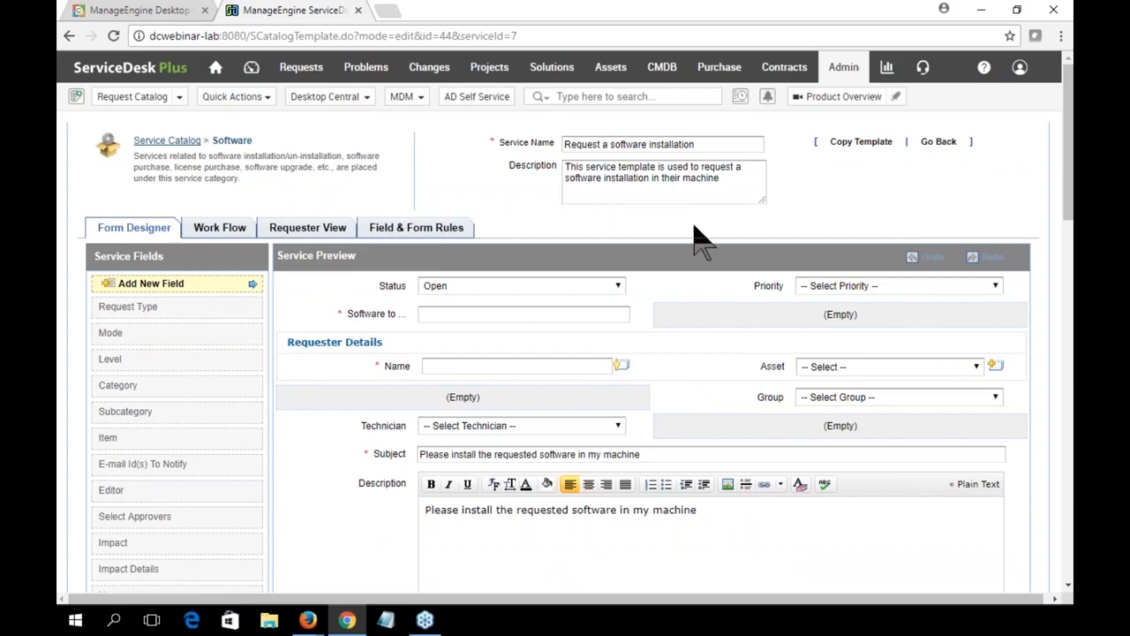
Step: Review the template's service name, requester details, technician, subject and description fields in its form design
left_click(702, 144)
left_click_drag(583, 144, 570, 144)
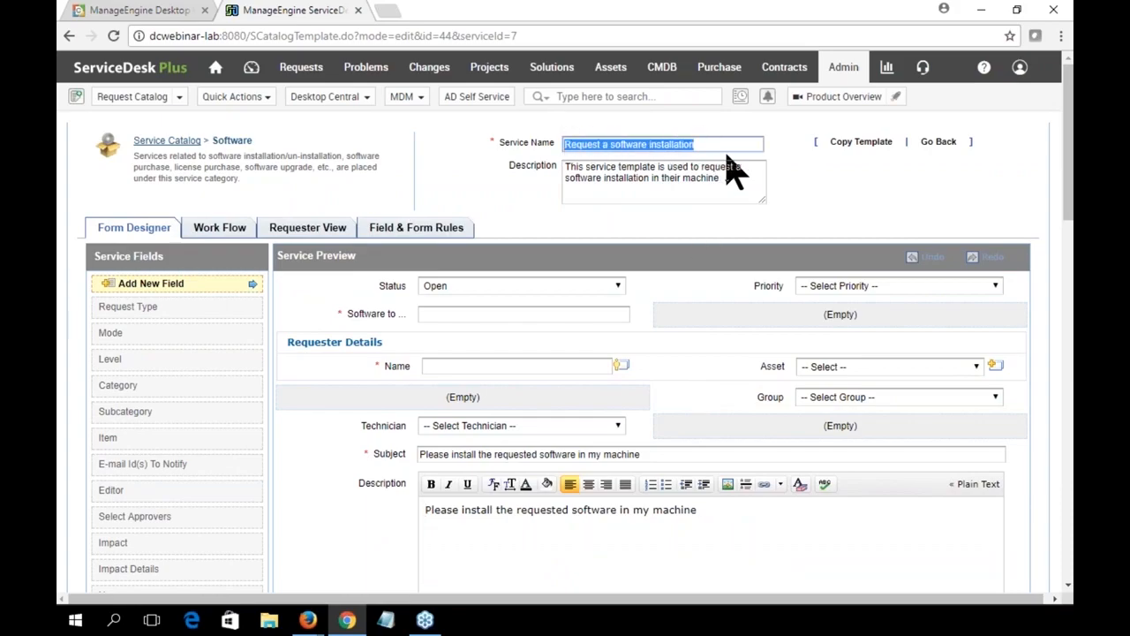
scroll(706, 362, "down", 1)
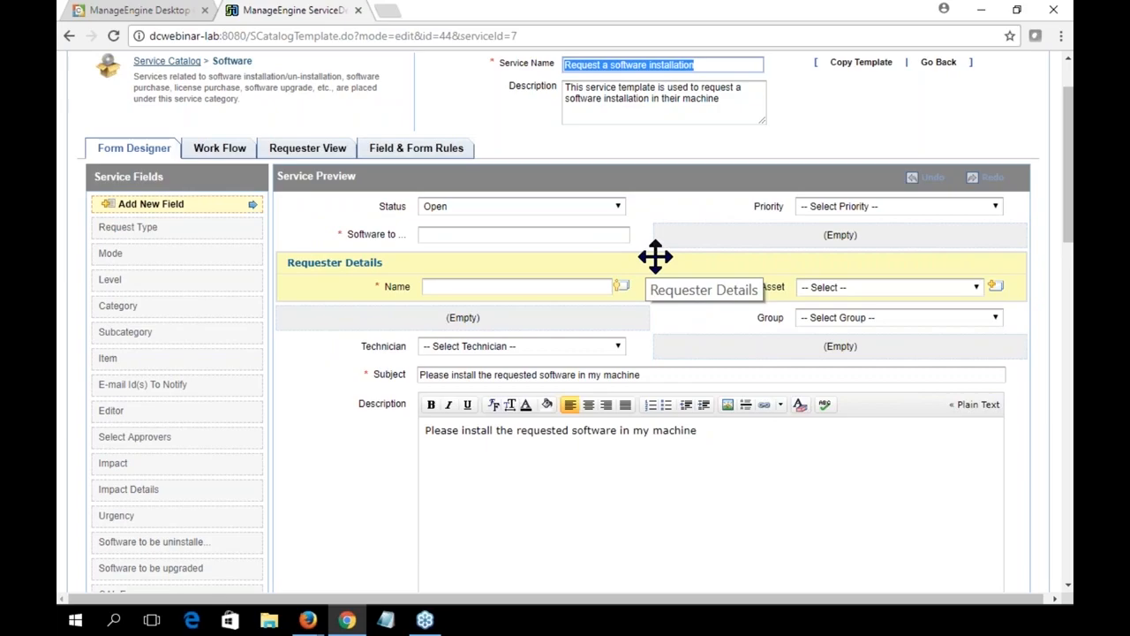
left_click(619, 349)
left_click(623, 358)
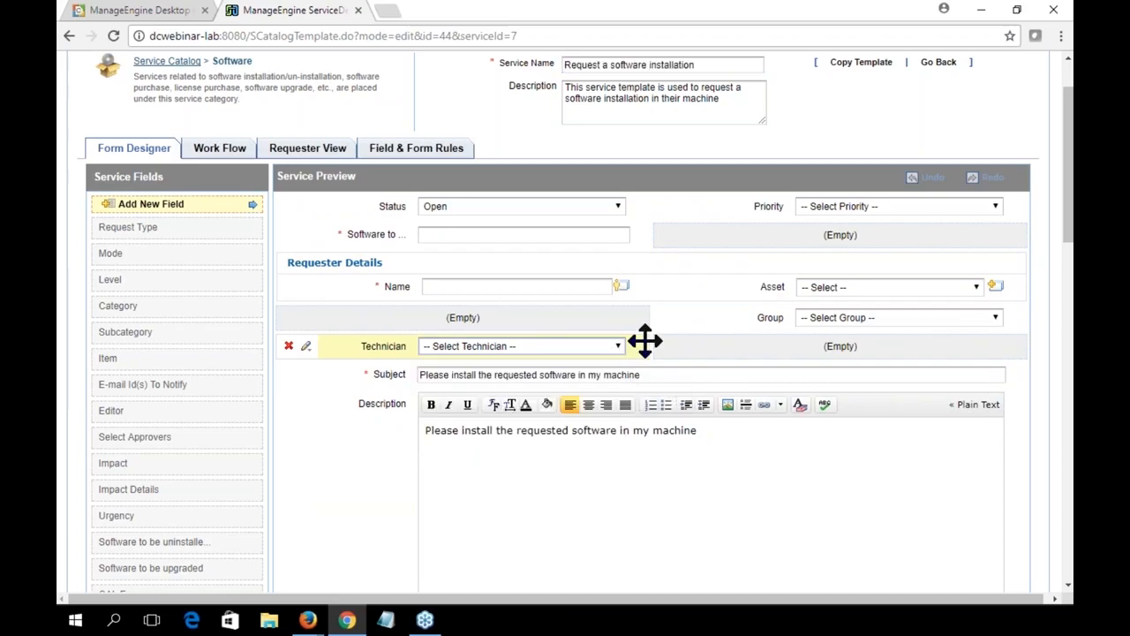
scroll(735, 502, "down", 1)
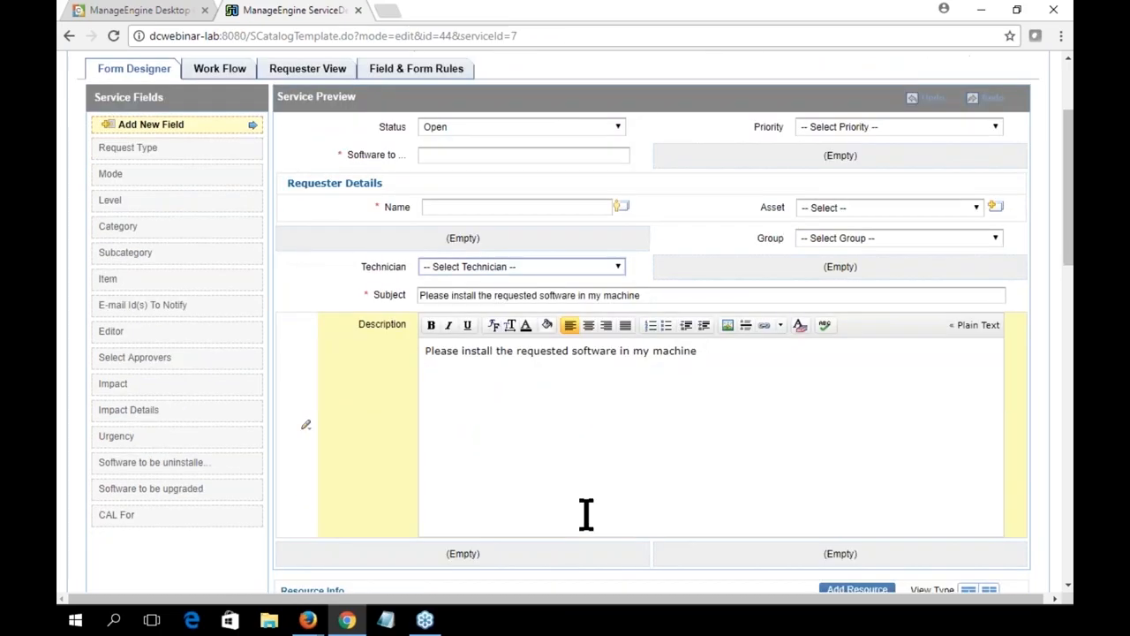
scroll(583, 507, "up", 2)
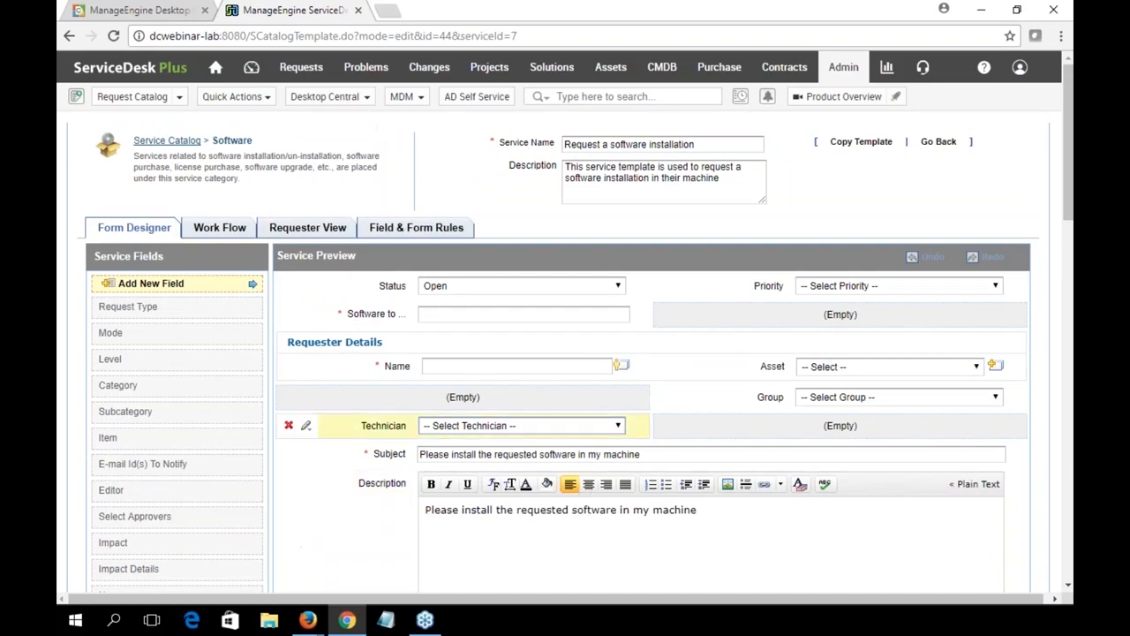
Step: Examine the template's workflow settings through to its template actions, and briefly toggle the Unlock User(s) in AD action
left_click(220, 231)
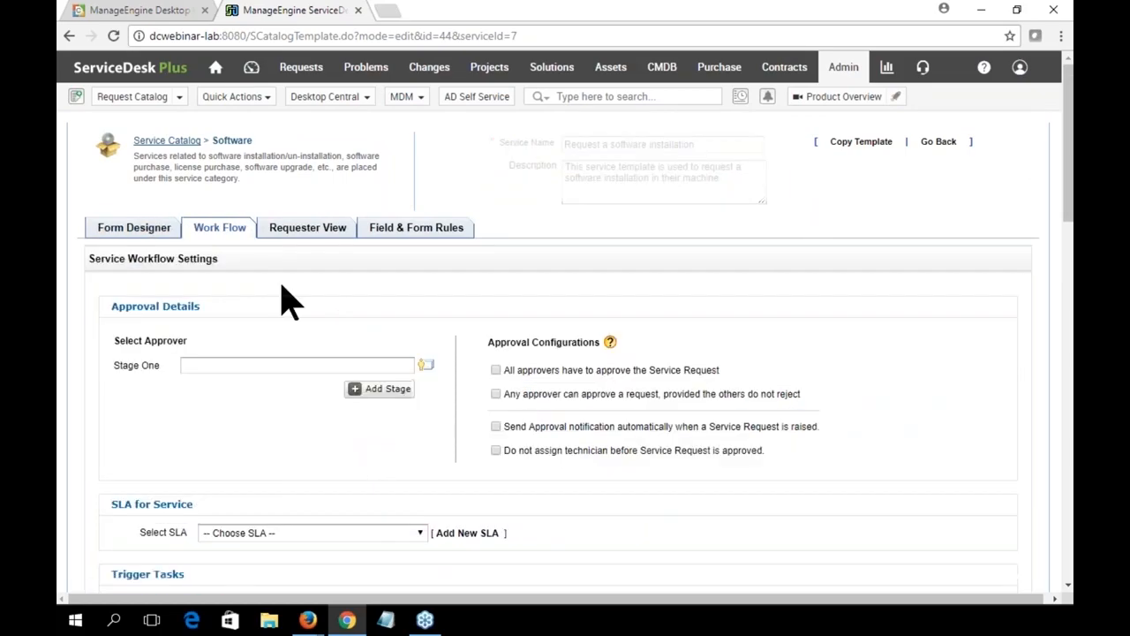
scroll(693, 449, "down", 2)
scroll(694, 449, "down", 6)
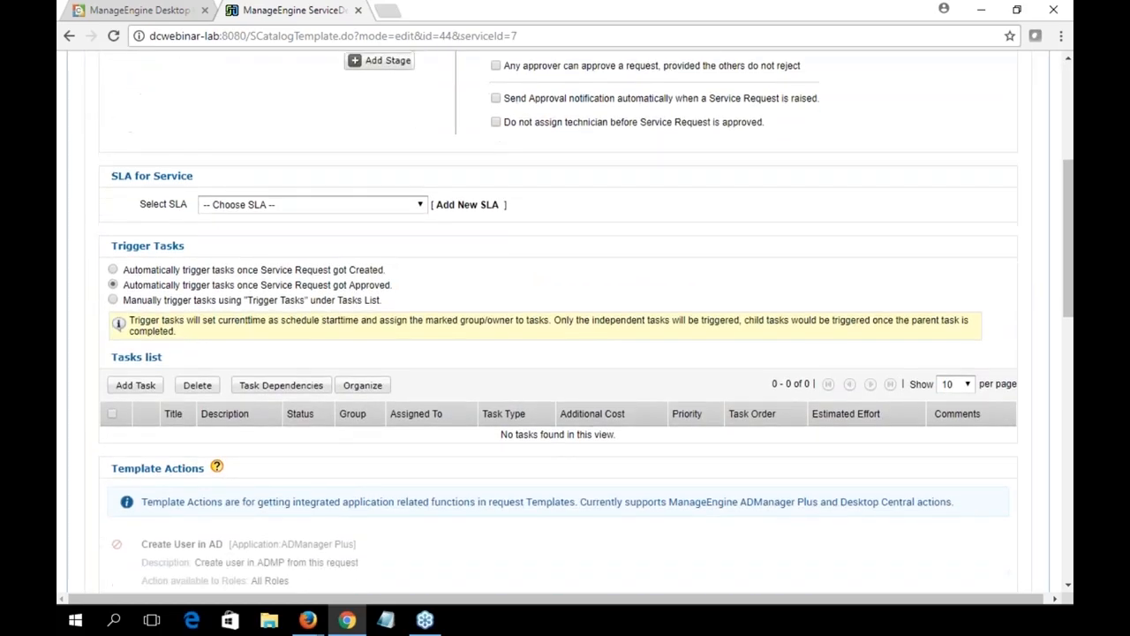
scroll(566, 354, "down", 2)
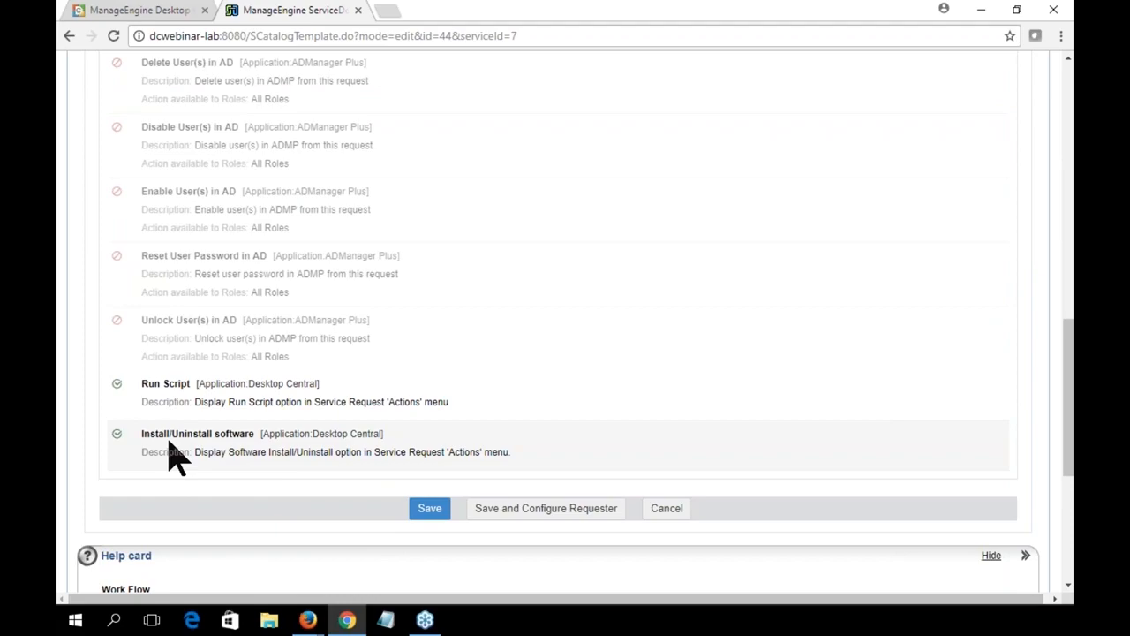
left_click(116, 321)
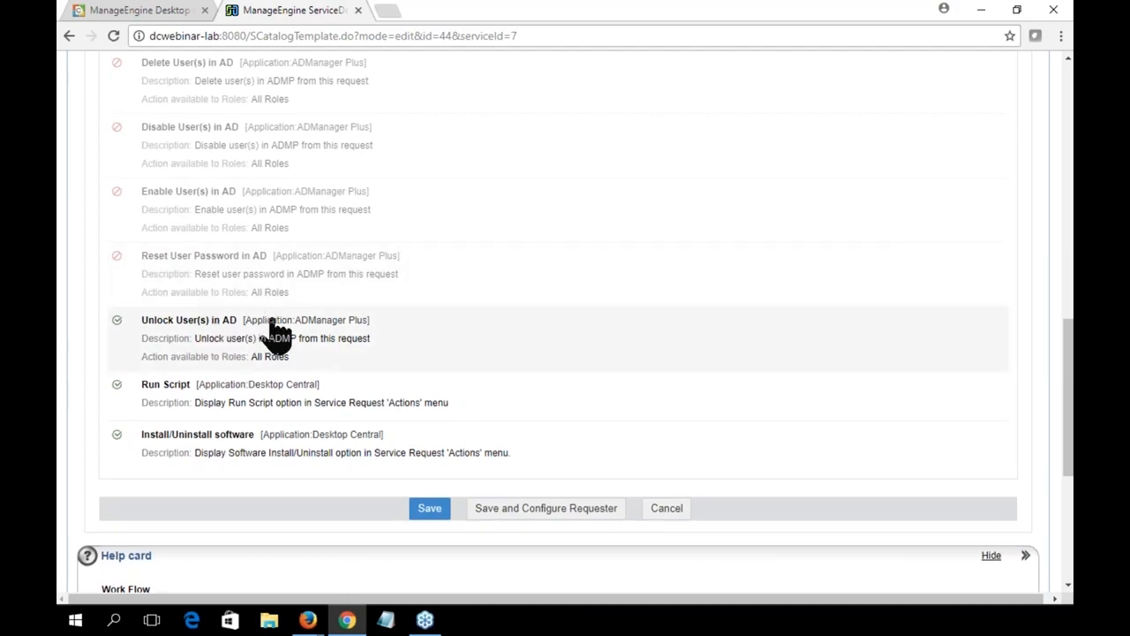
left_click(116, 321)
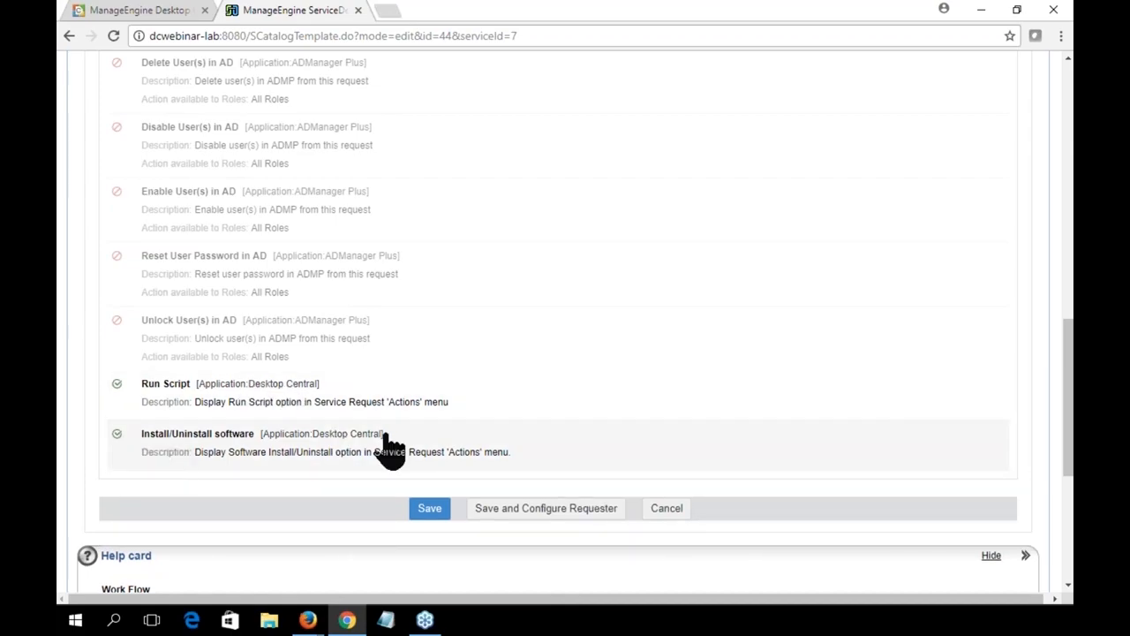
Step: Return to the open requests list and look through the service categories offered in the request catalog
scroll(523, 495, "up", 11)
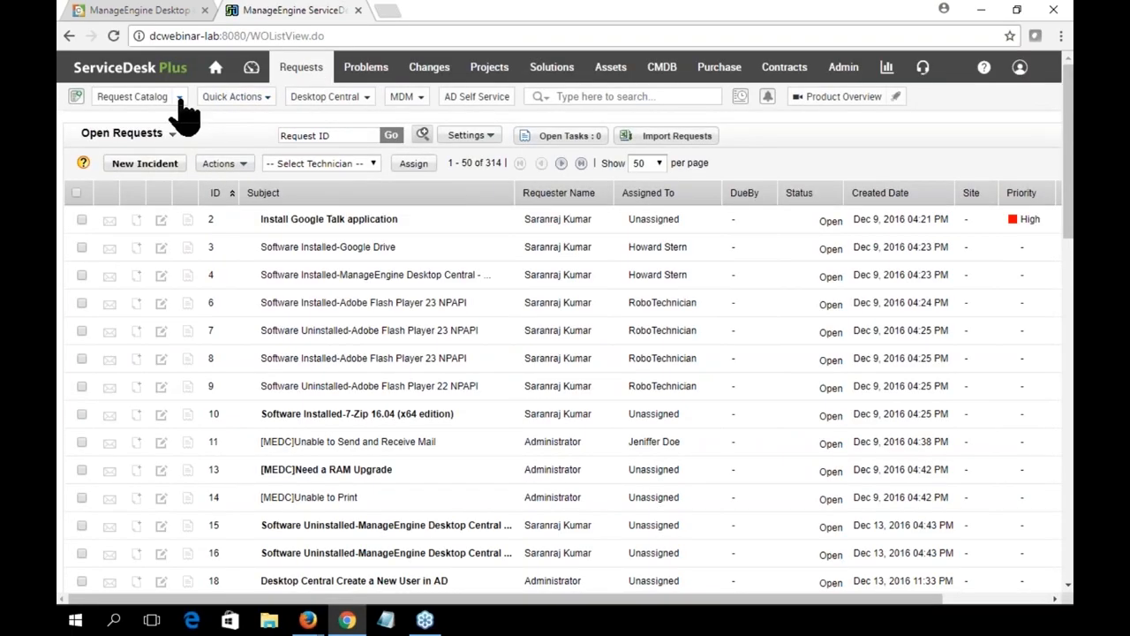
left_click(181, 98)
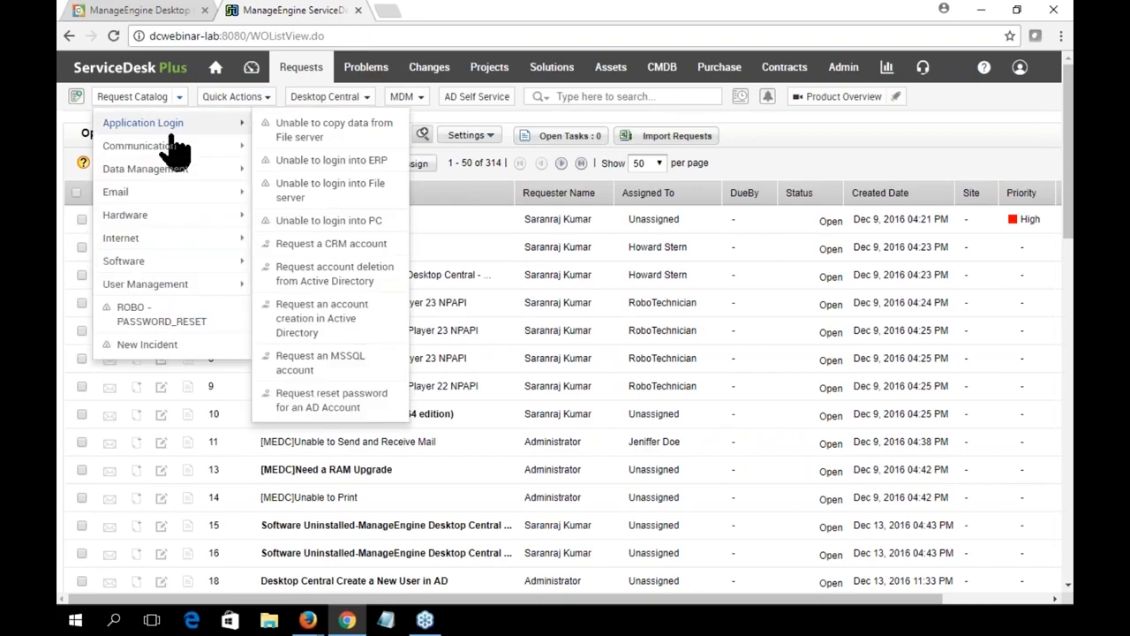
mouse_move(183, 264)
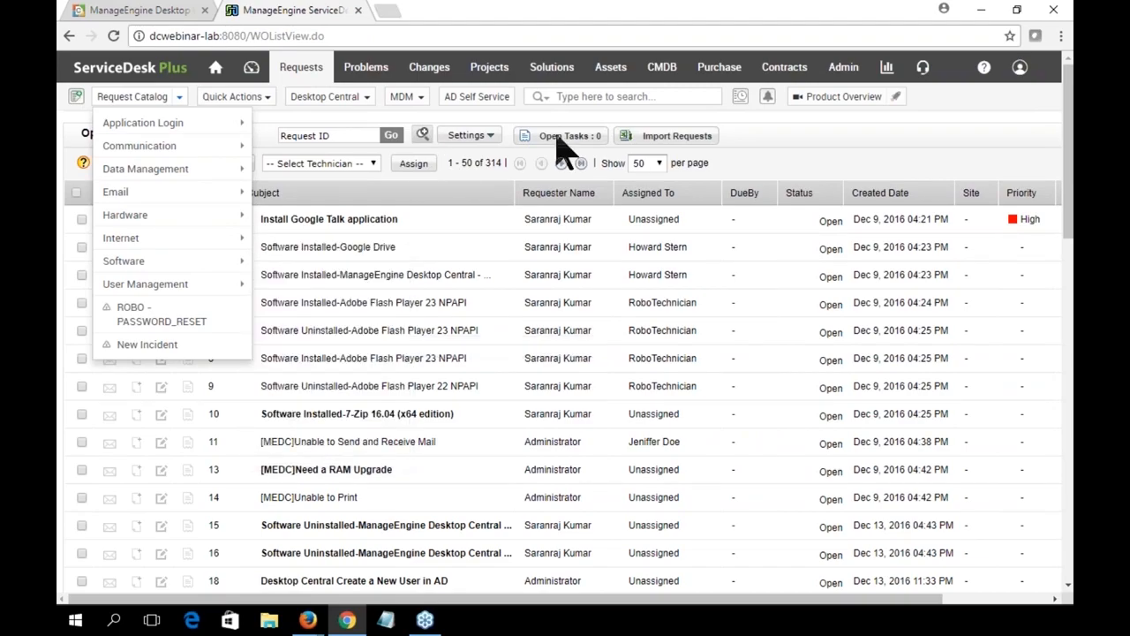
left_click(784, 142)
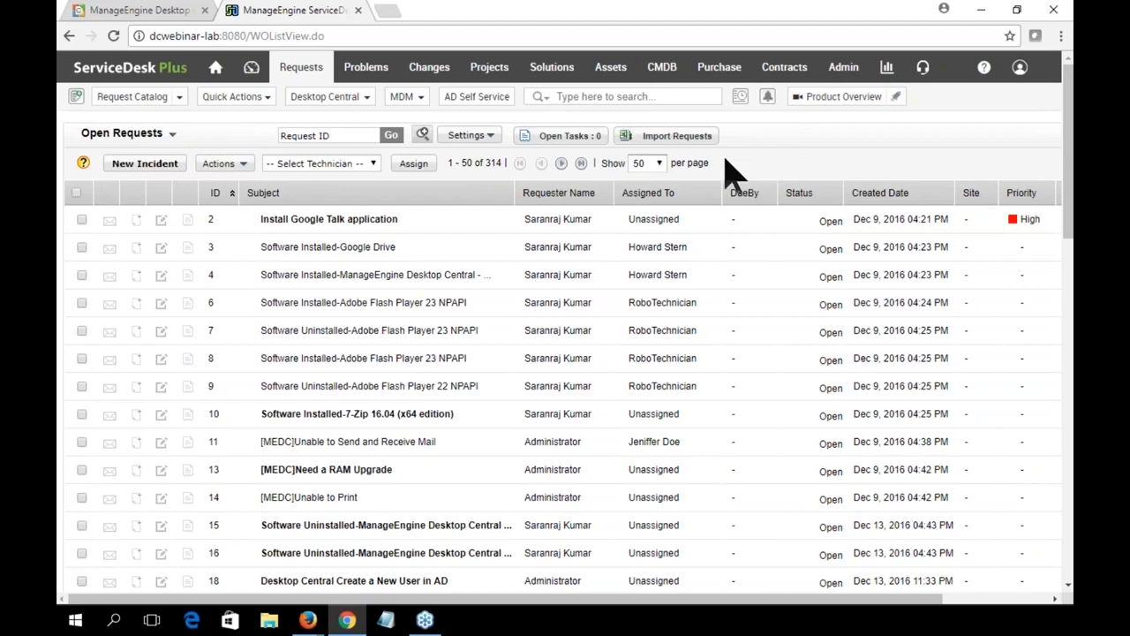
Step: Open the request "Desktop Central Need MS Office 2016" and bring up its Install/Uninstall software form in full view
scroll(446, 406, "down", 1)
scroll(446, 410, "down", 3)
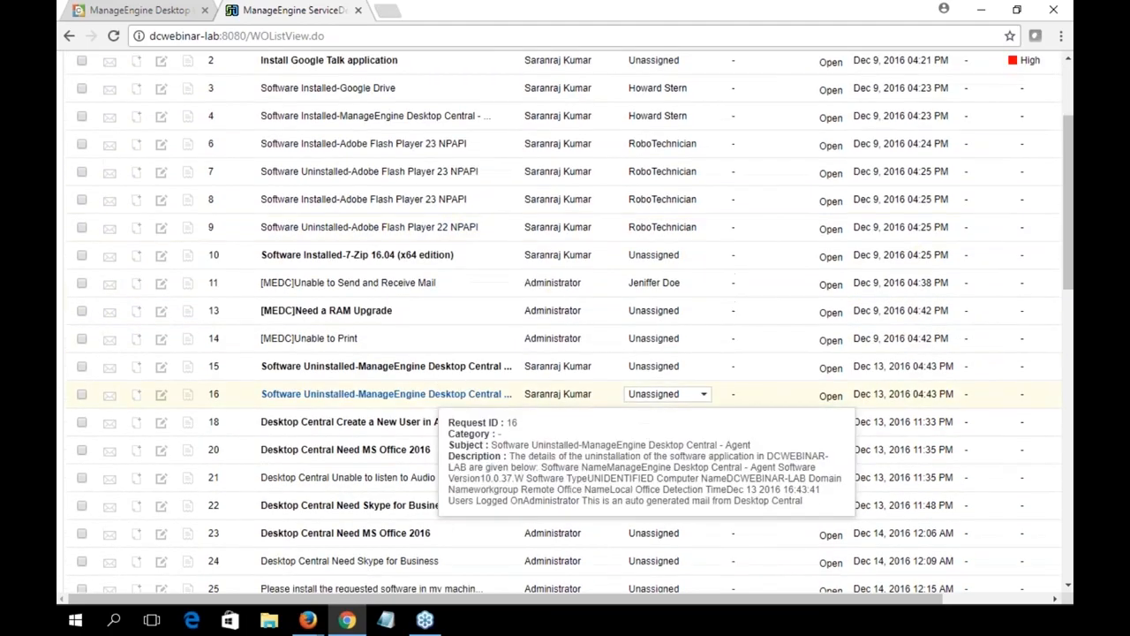
left_click(371, 452)
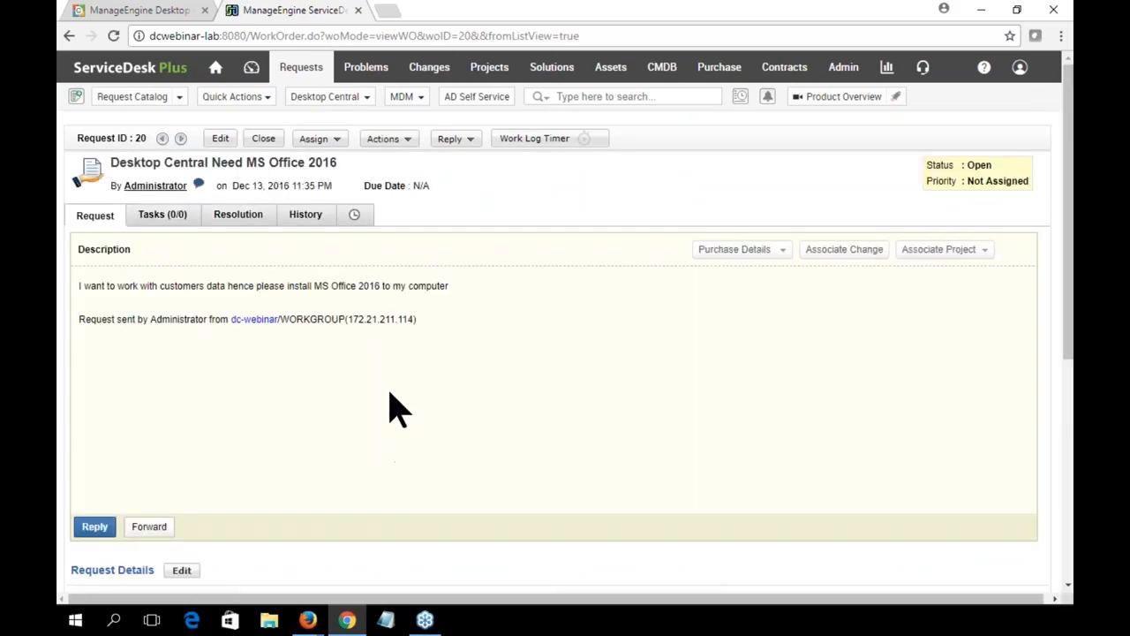
left_click(405, 141)
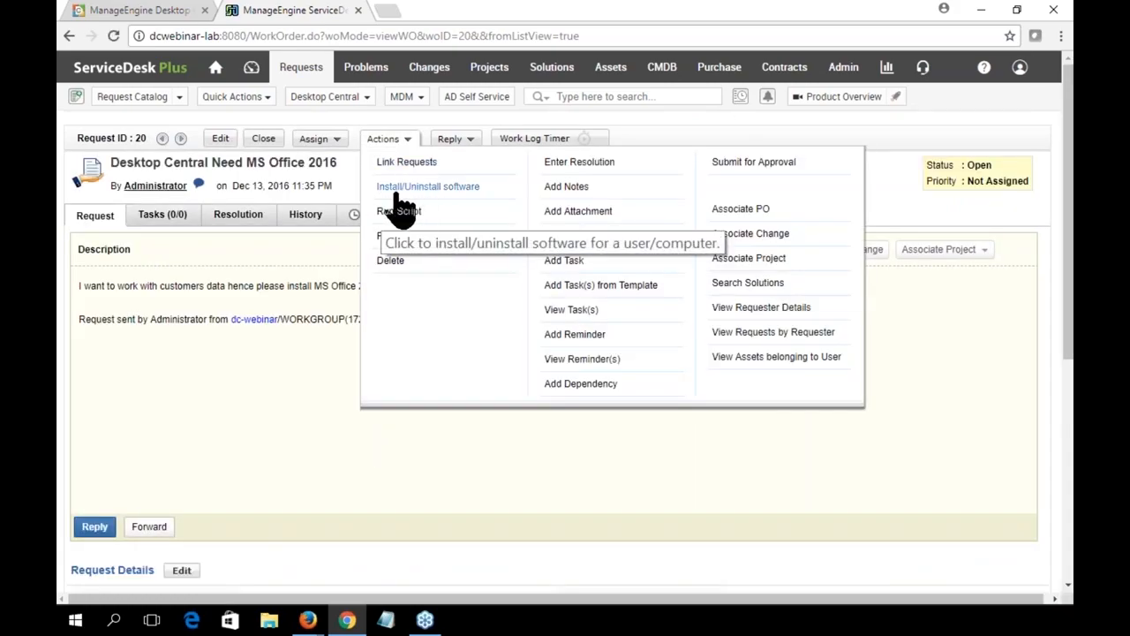
left_click(447, 189)
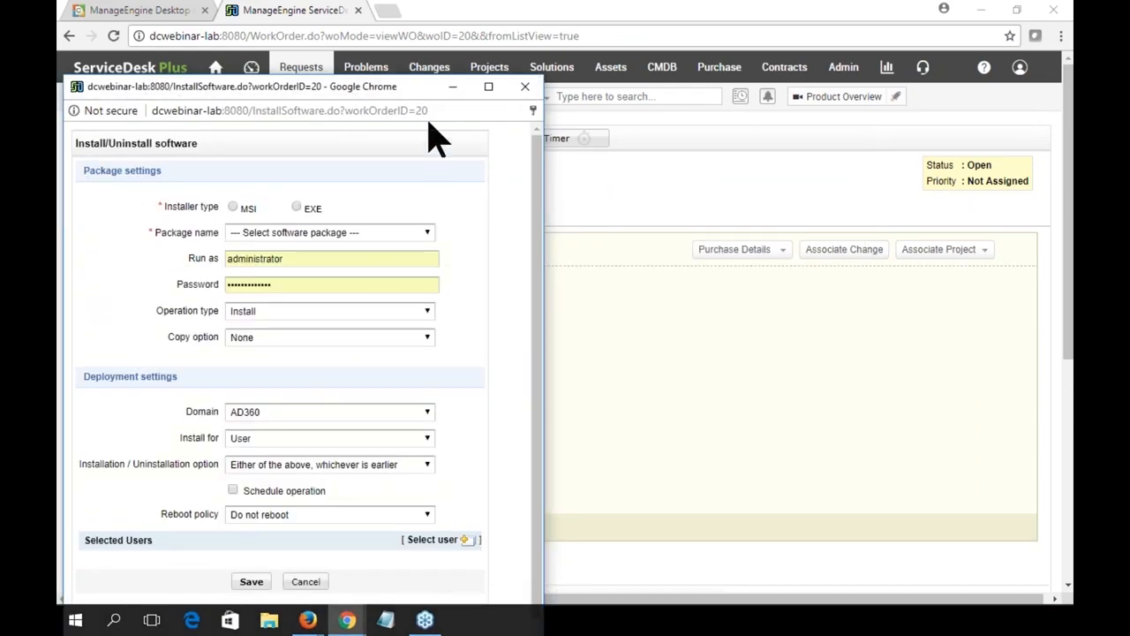
left_click_drag(423, 88, 450, 35)
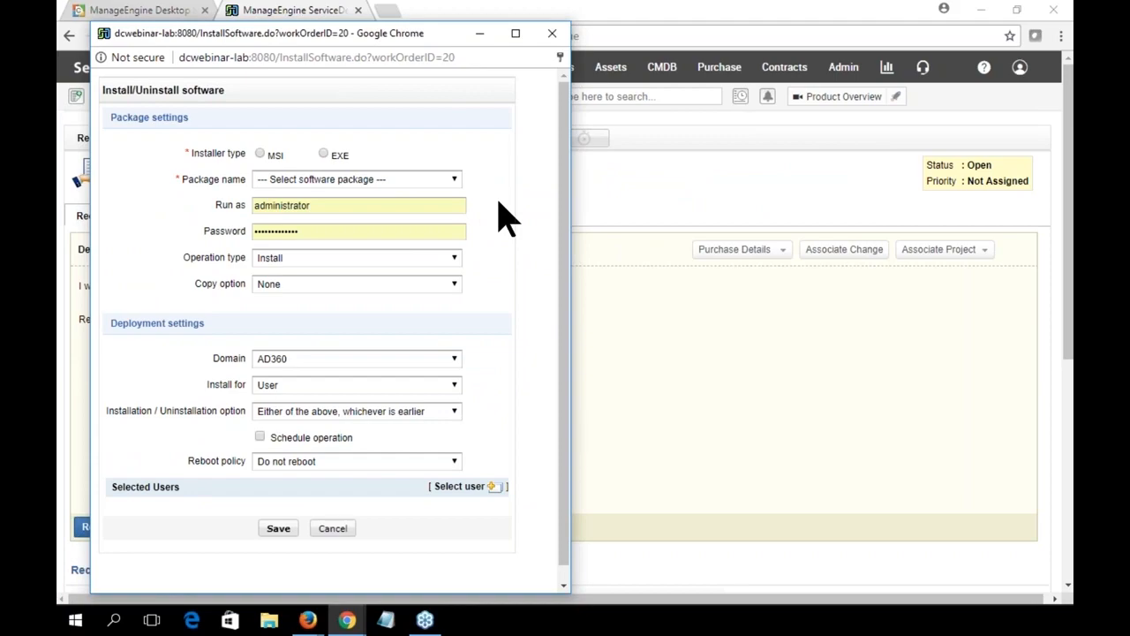
Step: Set the installer type to EXE and choose the Office 2016 software package
left_click(324, 155)
left_click(454, 179)
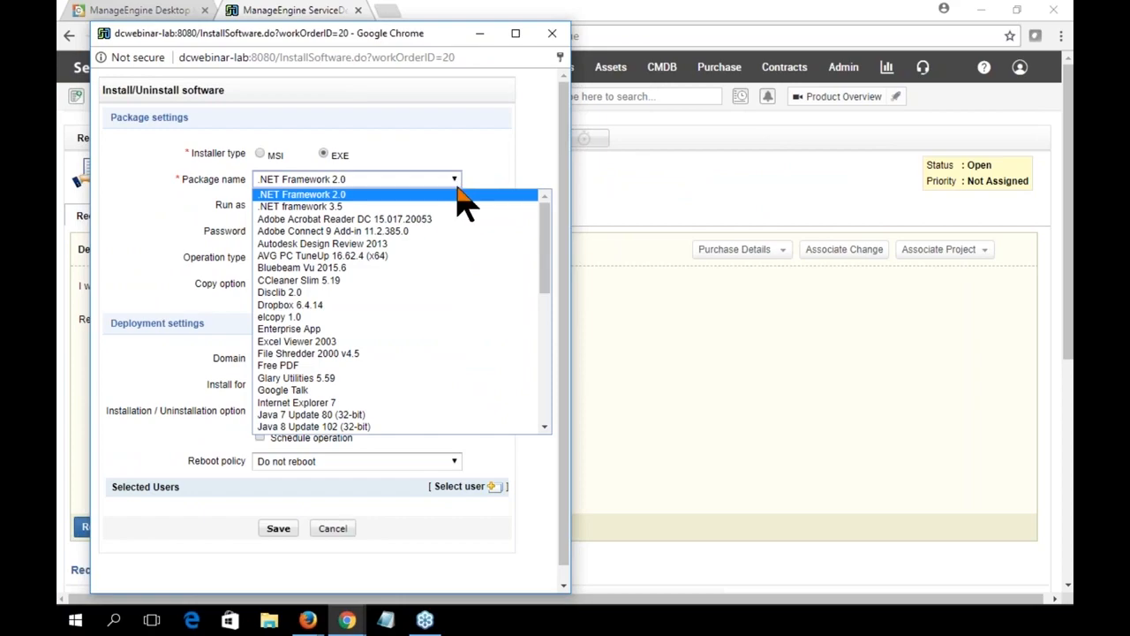
scroll(477, 278, "down", 5)
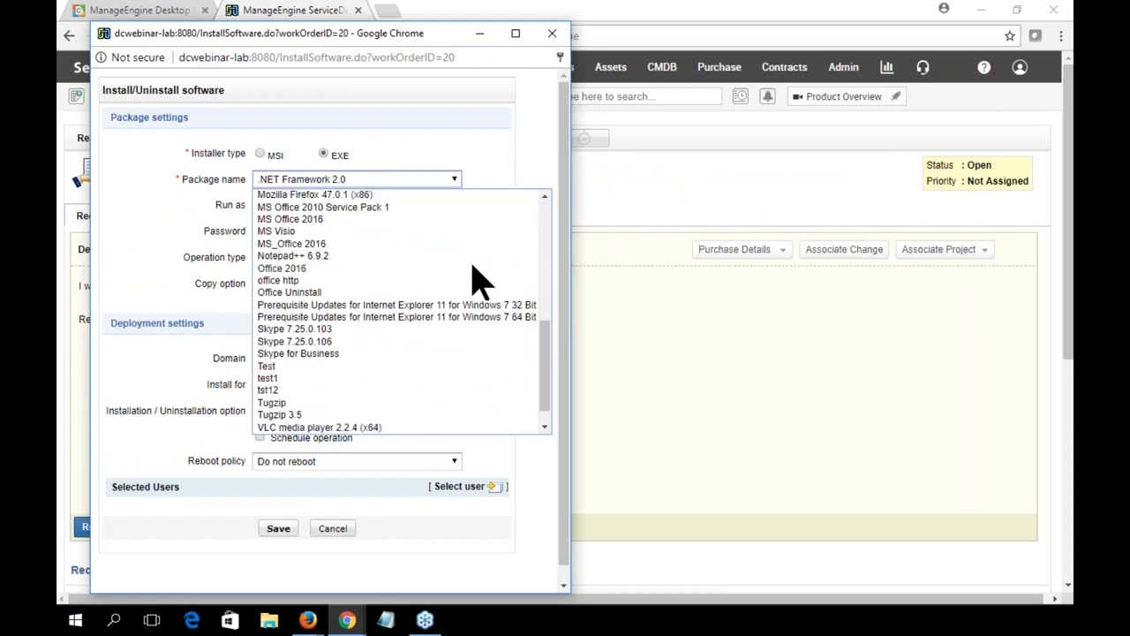
left_click(326, 268)
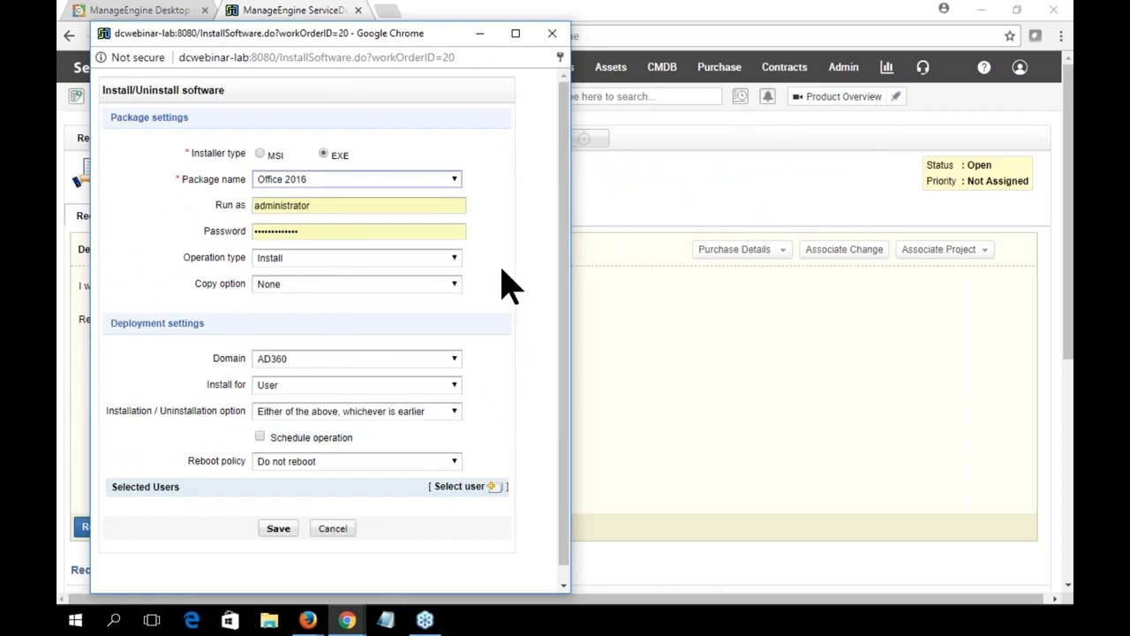
Step: Review the Run as account and the available operation type and copy options in the package settings
left_click_drag(325, 205, 207, 207)
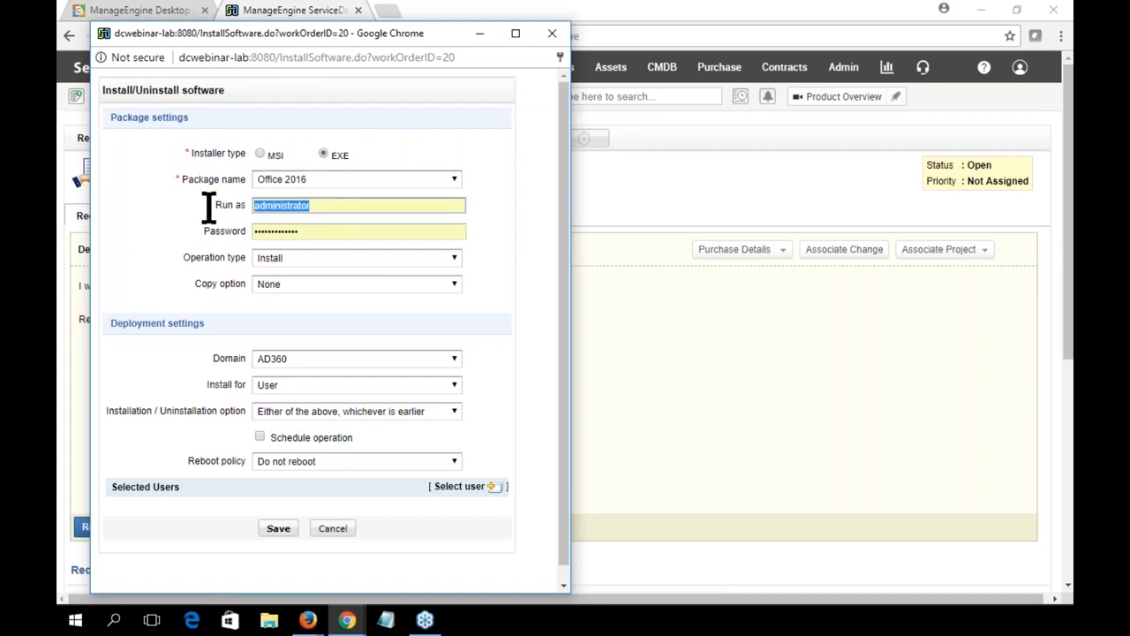
left_click(540, 287)
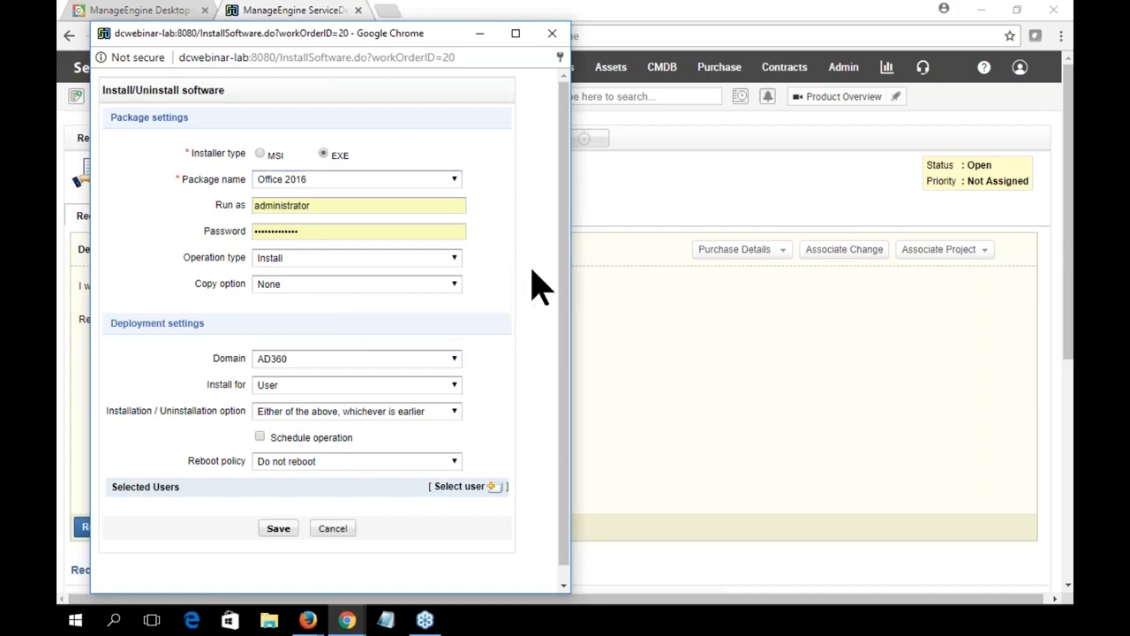
left_click(455, 264)
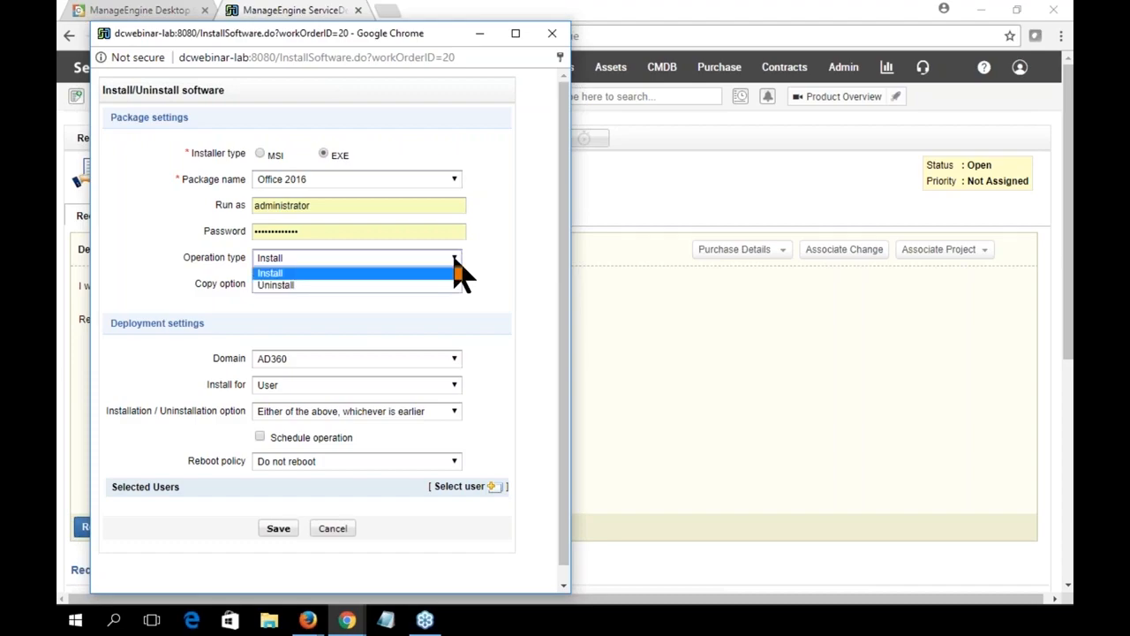
left_click(455, 258)
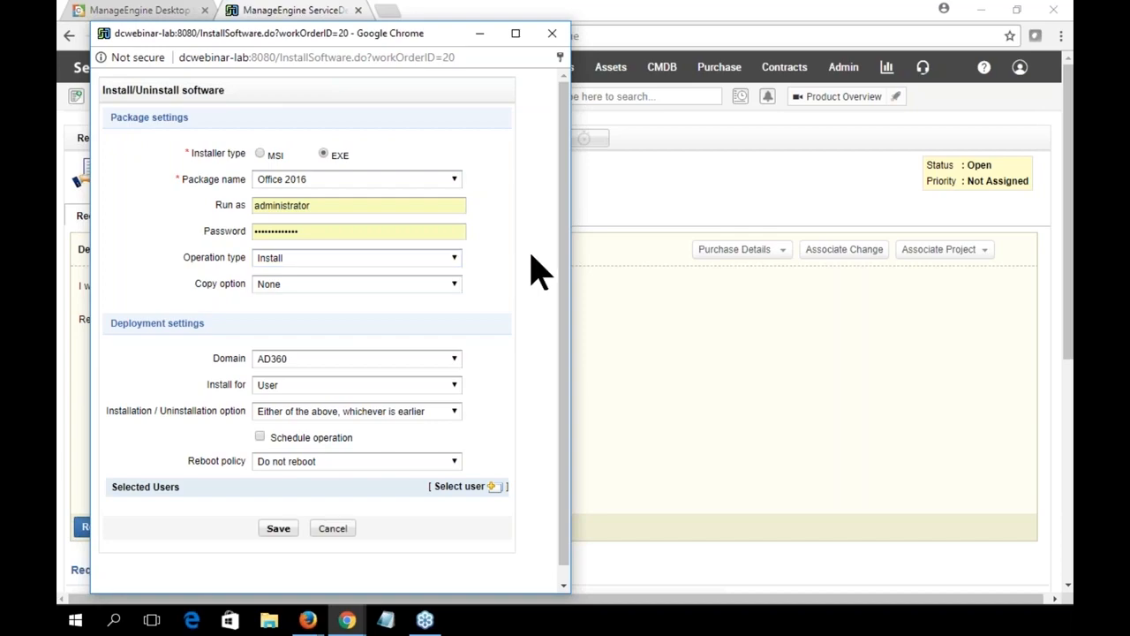
left_click(454, 284)
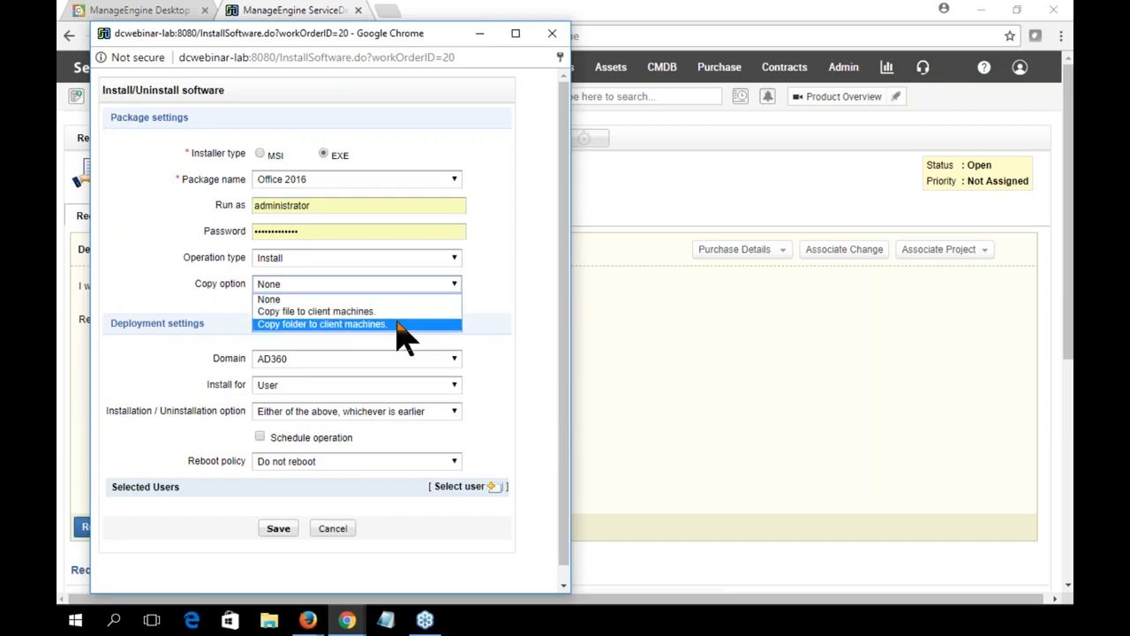
left_click(505, 295)
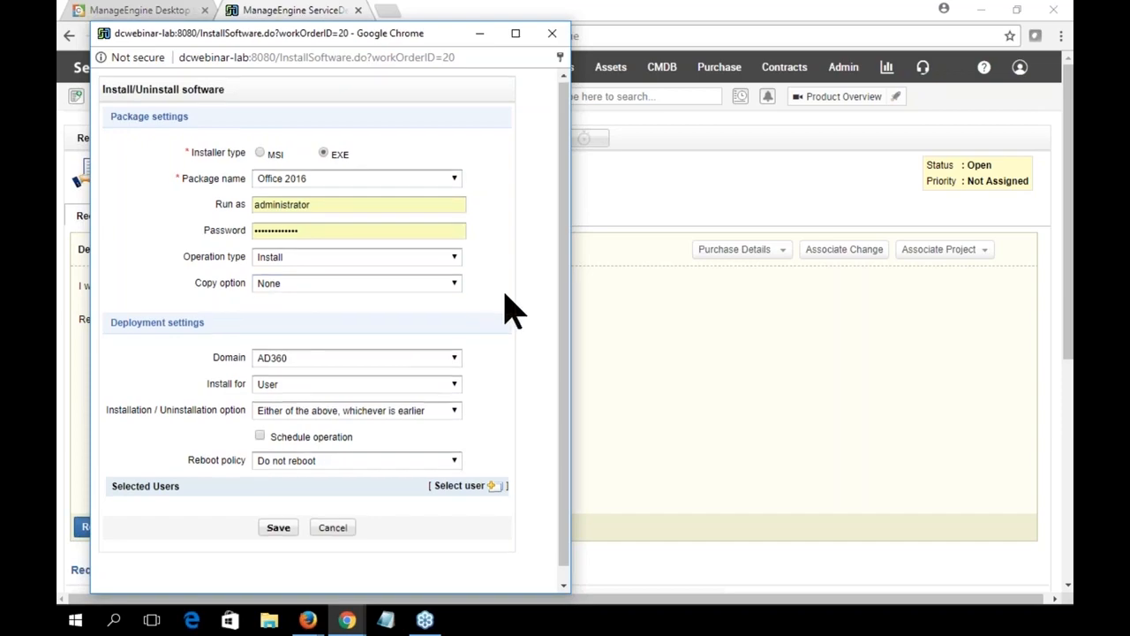
Step: Set the deployment domain to ZOHOCORP and install the software for User
scroll(499, 314, "down", 1)
left_click(455, 346)
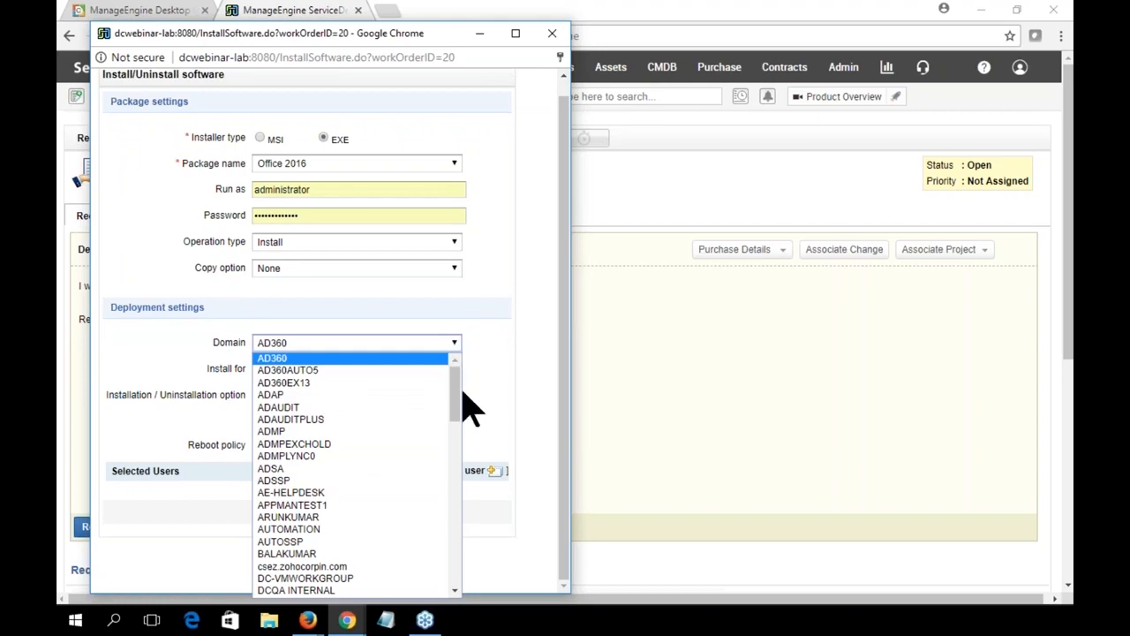
left_click_drag(462, 393, 459, 579)
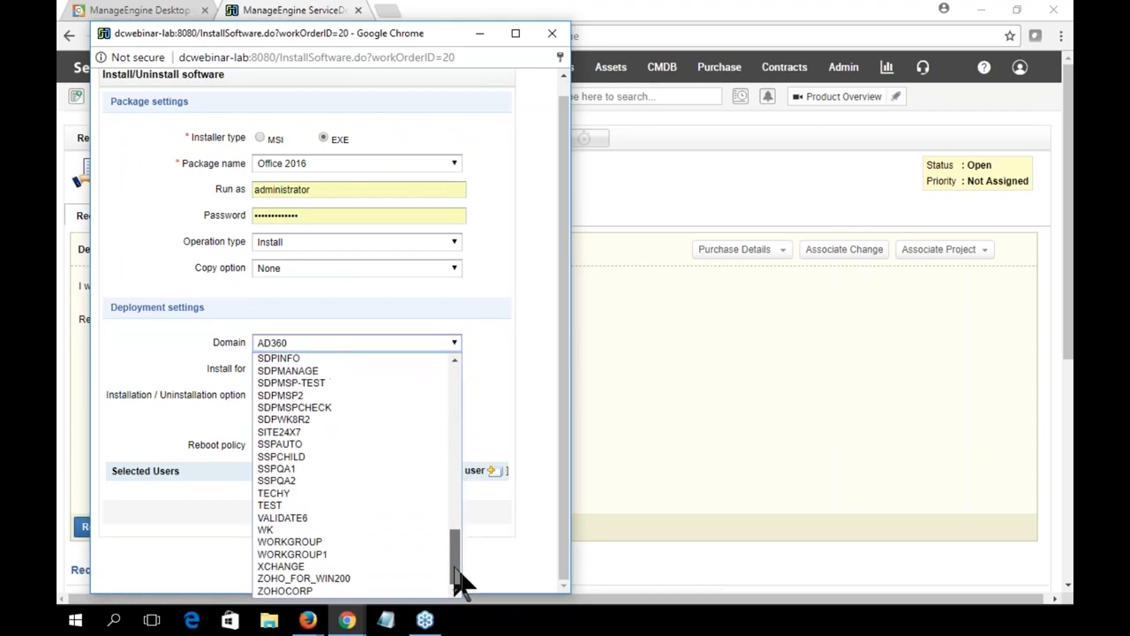
left_click(282, 591)
left_click(451, 367)
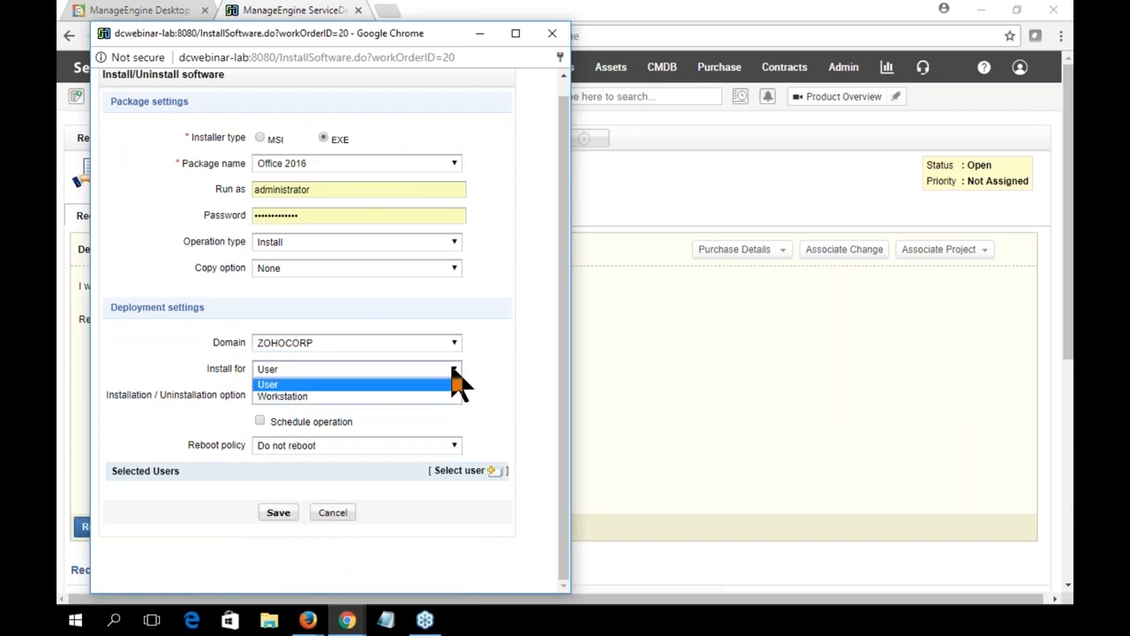
left_click(279, 385)
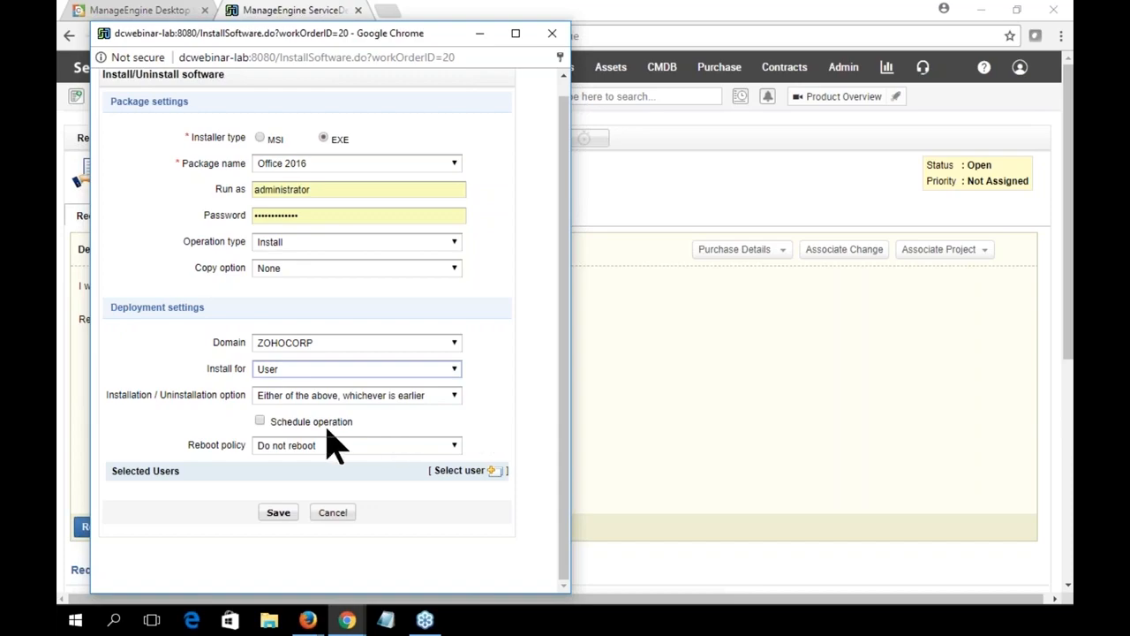
Step: Review the schedule calendar and the installation timing choices, leaving scheduling off and "Either of the above, whichever is earlier" selected
left_click(260, 421)
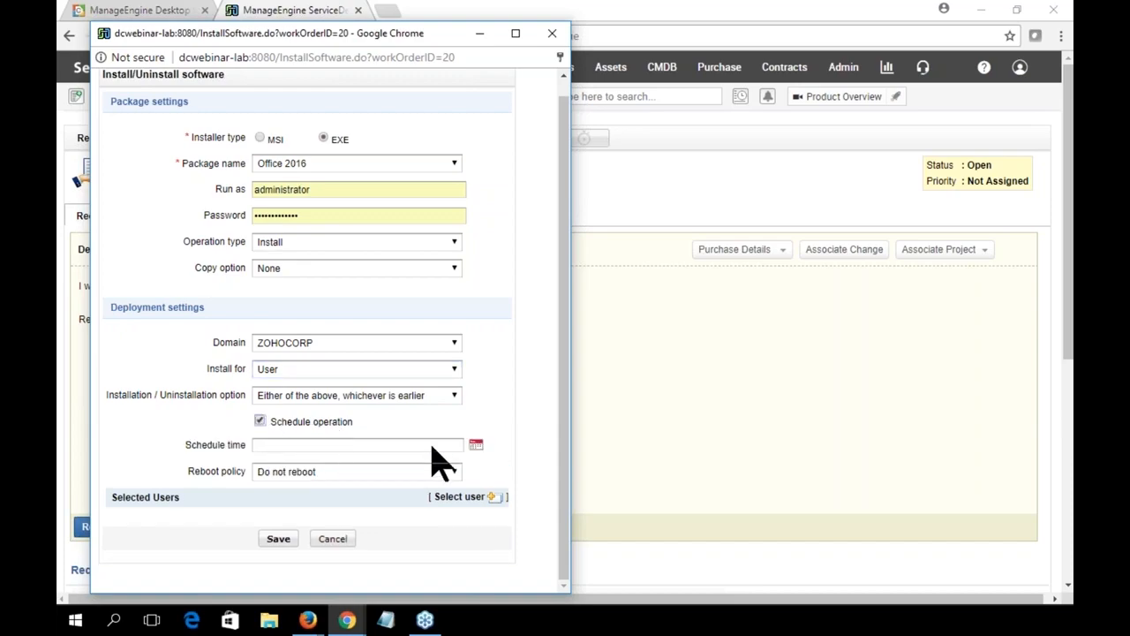
left_click(476, 444)
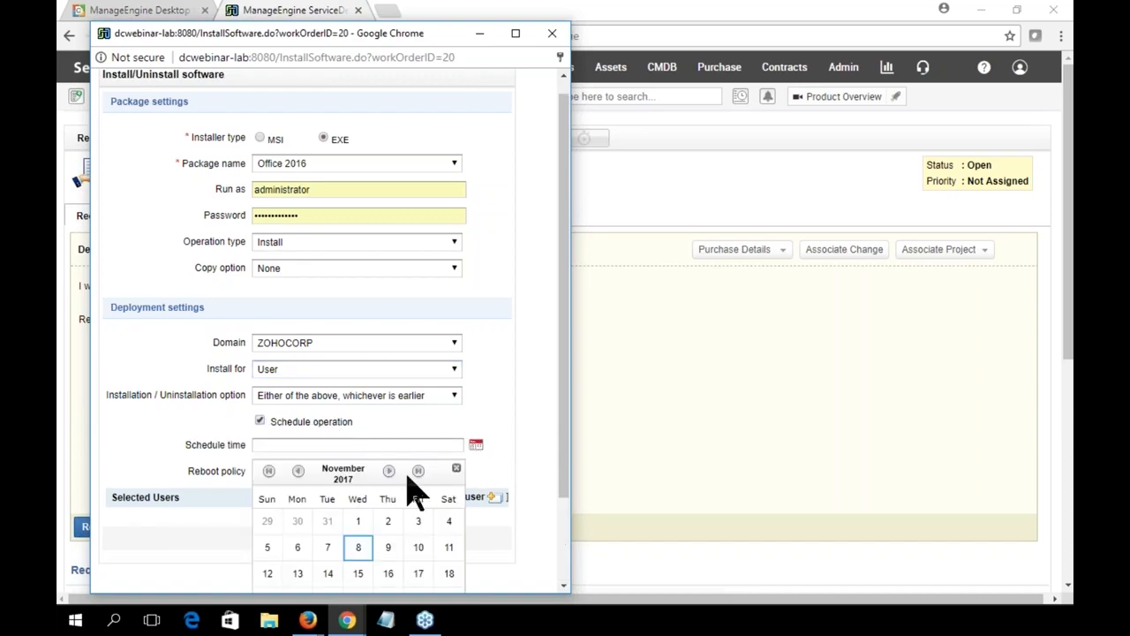
scroll(530, 468, "down", 1)
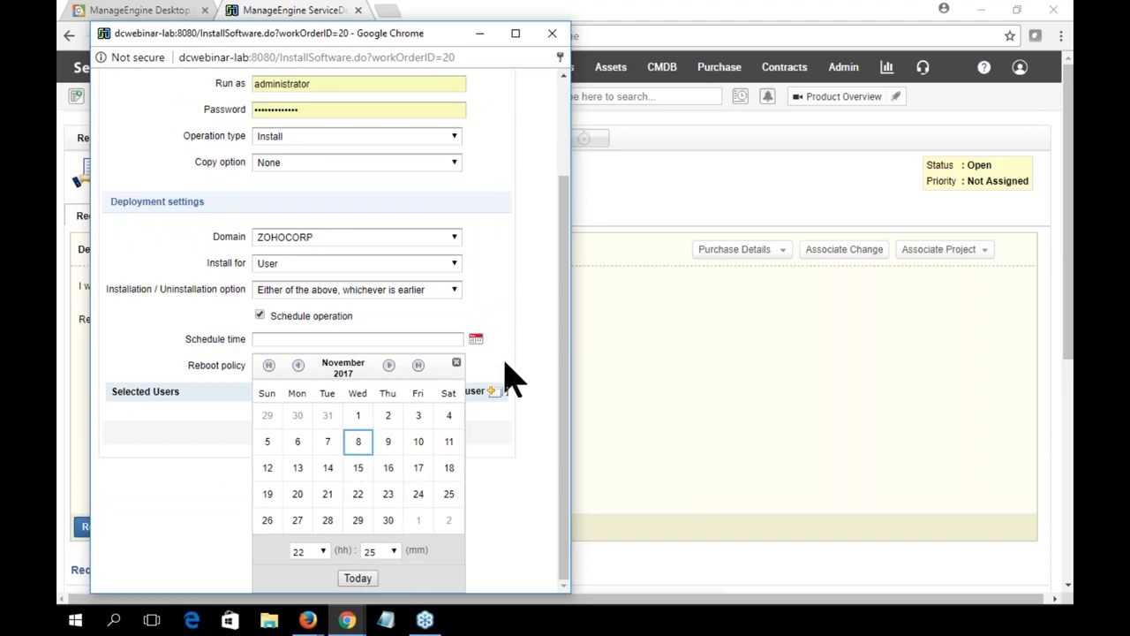
left_click(456, 363)
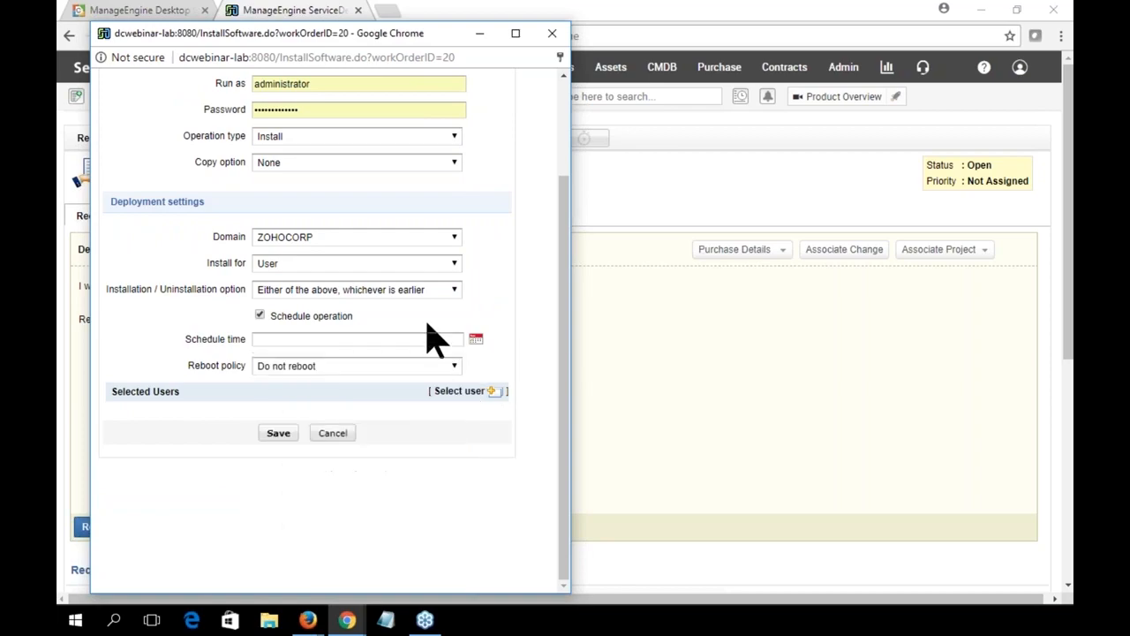
left_click(259, 315)
left_click(456, 291)
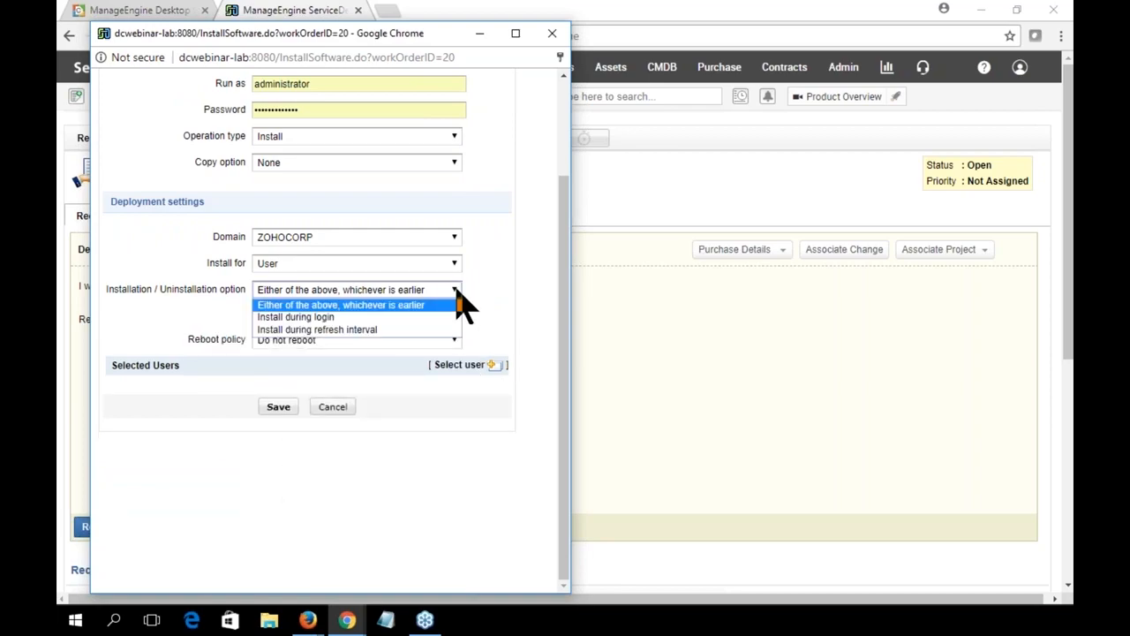
left_click(315, 306)
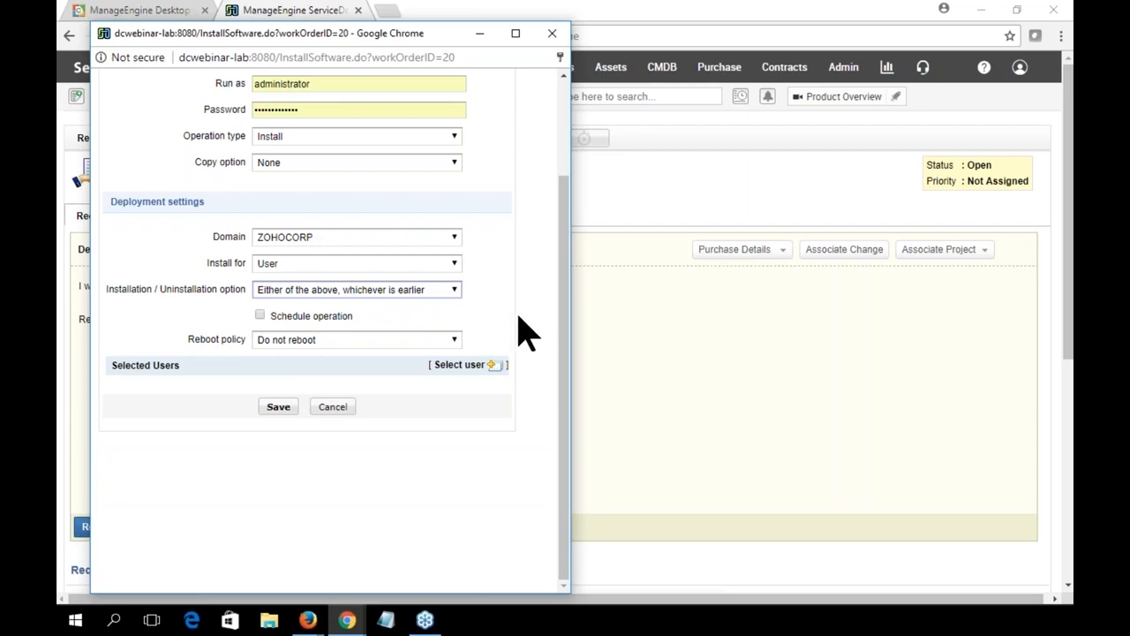
Step: Mark the listed user in the user selection window and close it without adding anyone
left_click(461, 365)
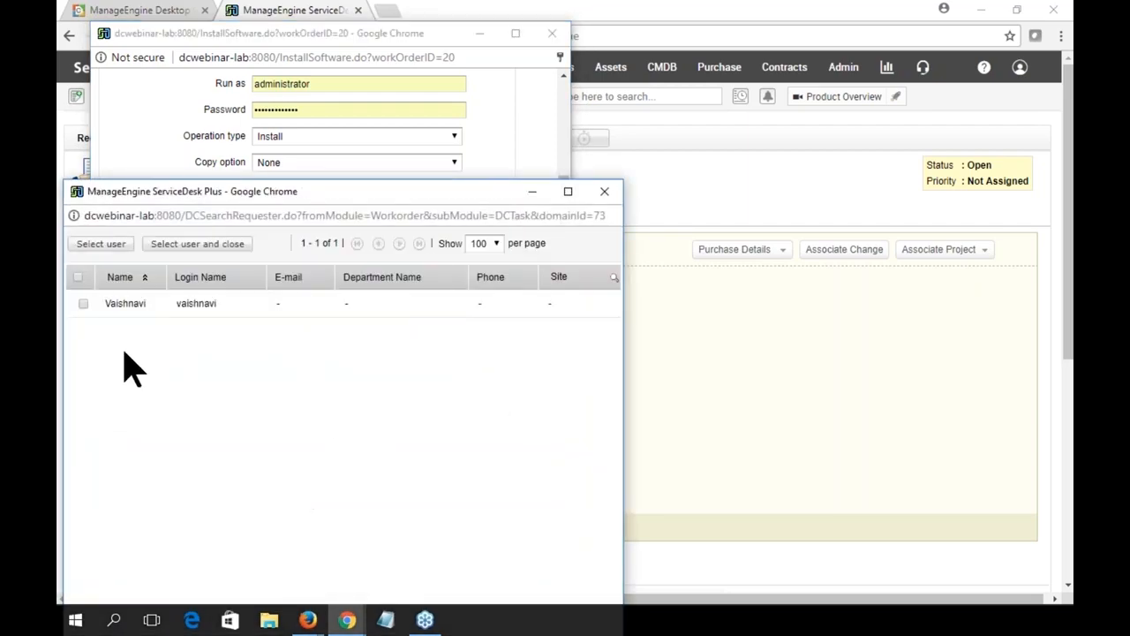
left_click(83, 304)
left_click_drag(405, 197, 424, 76)
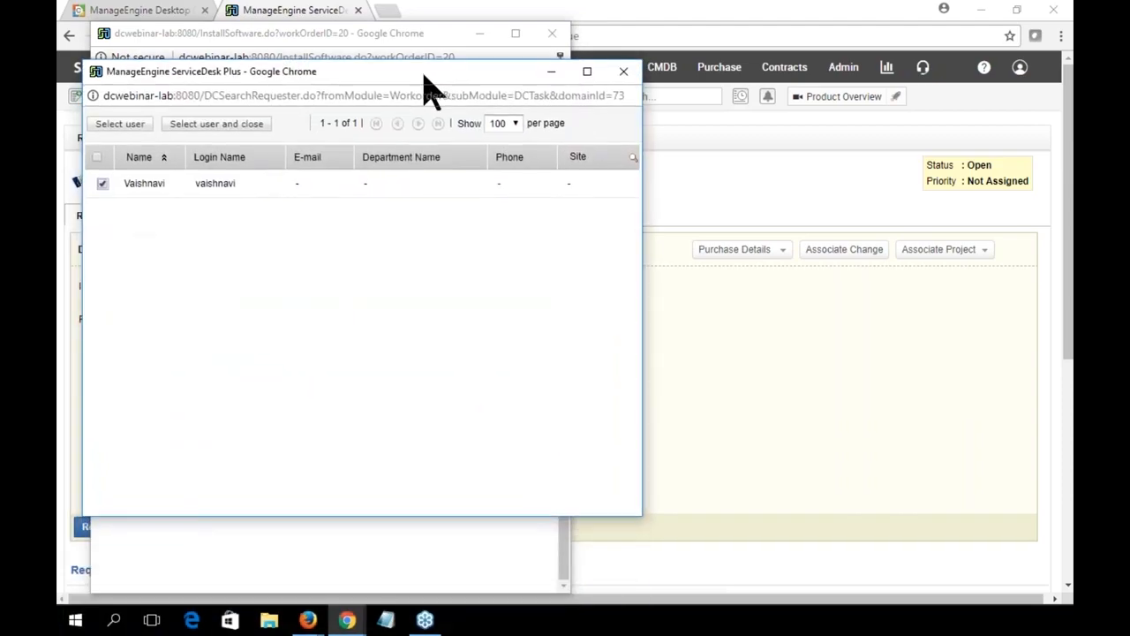
left_click(624, 71)
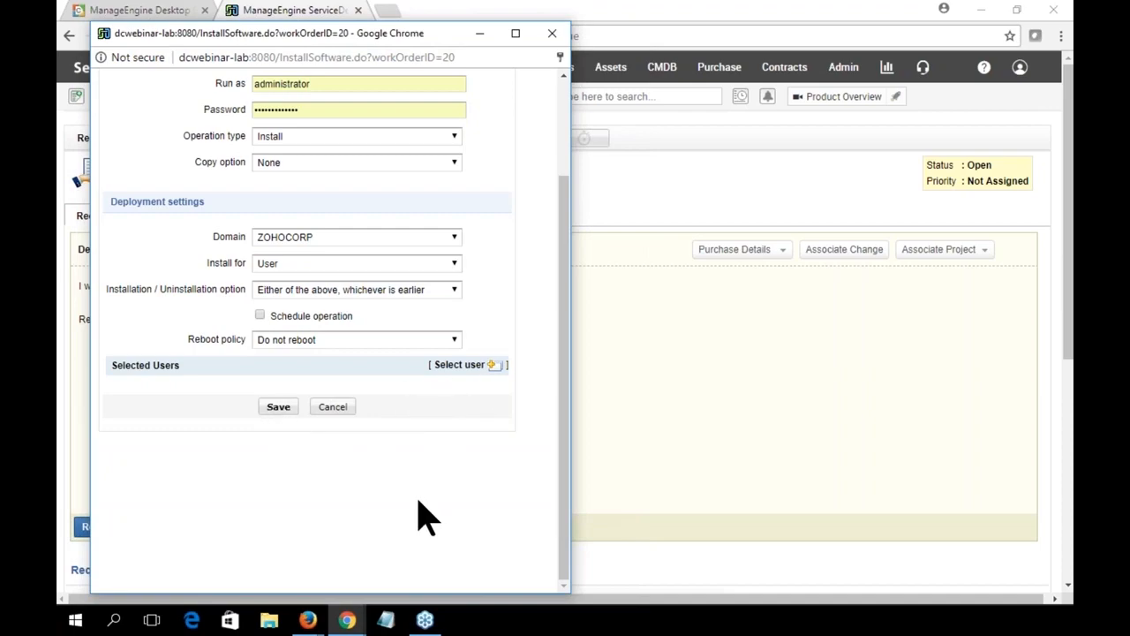
Step: Look through the available EXE package names, keeping Office 2016 selected
scroll(419, 518, "up", 1)
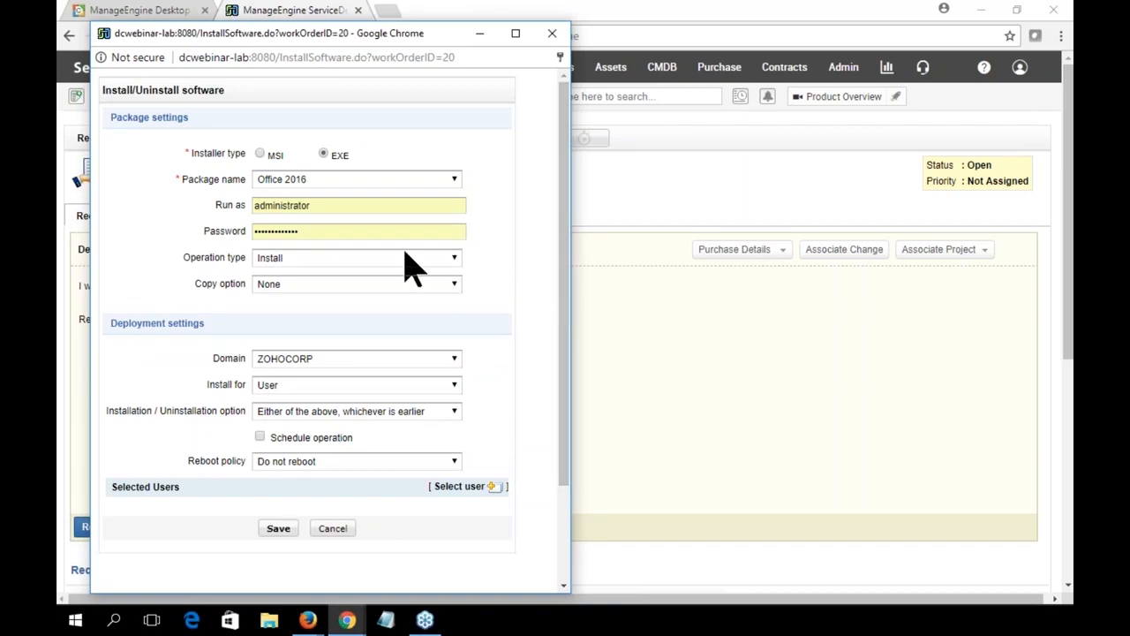
left_click(454, 180)
left_click_drag(545, 272, 547, 205)
scroll(339, 300, "down", 3)
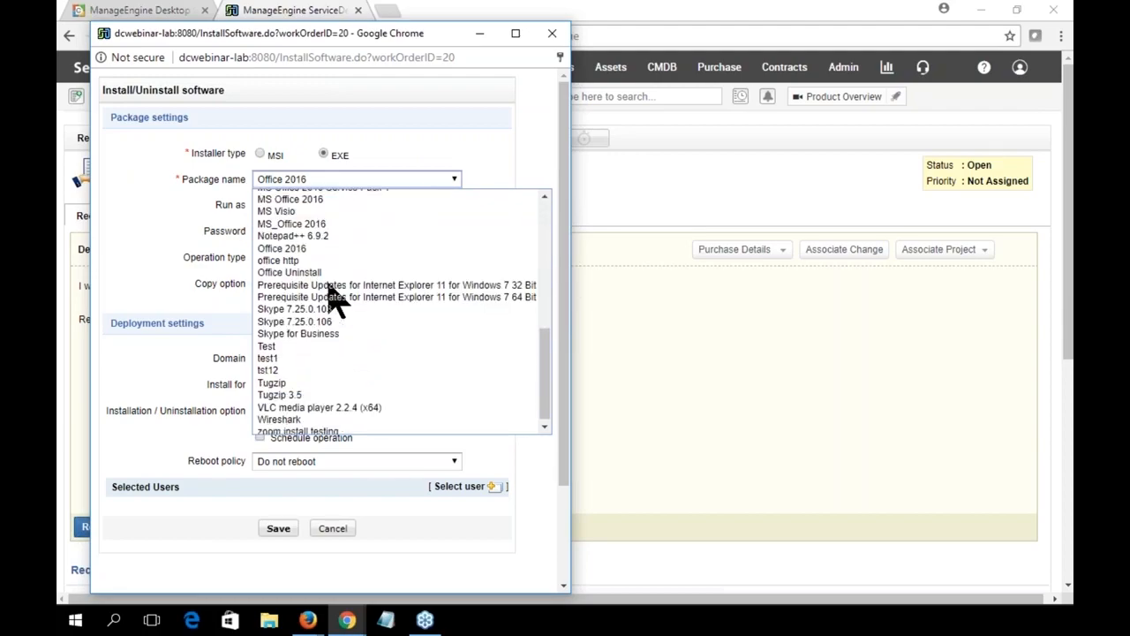
left_click(545, 172)
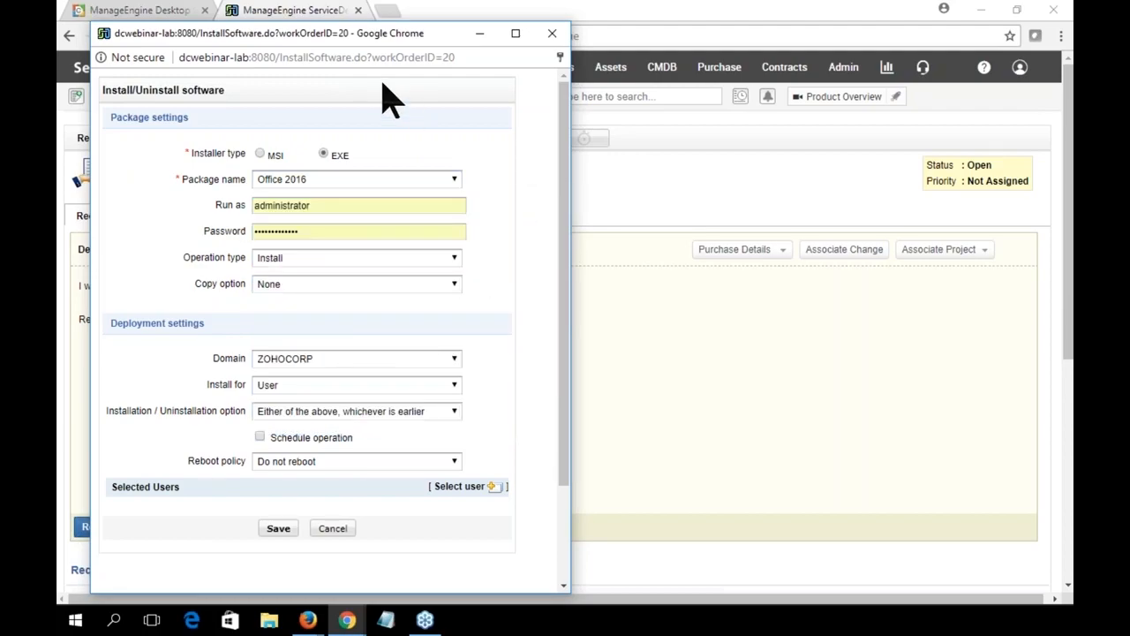
Step: Switch to Desktop Central and open its software deployment packages list
left_click_drag(387, 36, 542, 50)
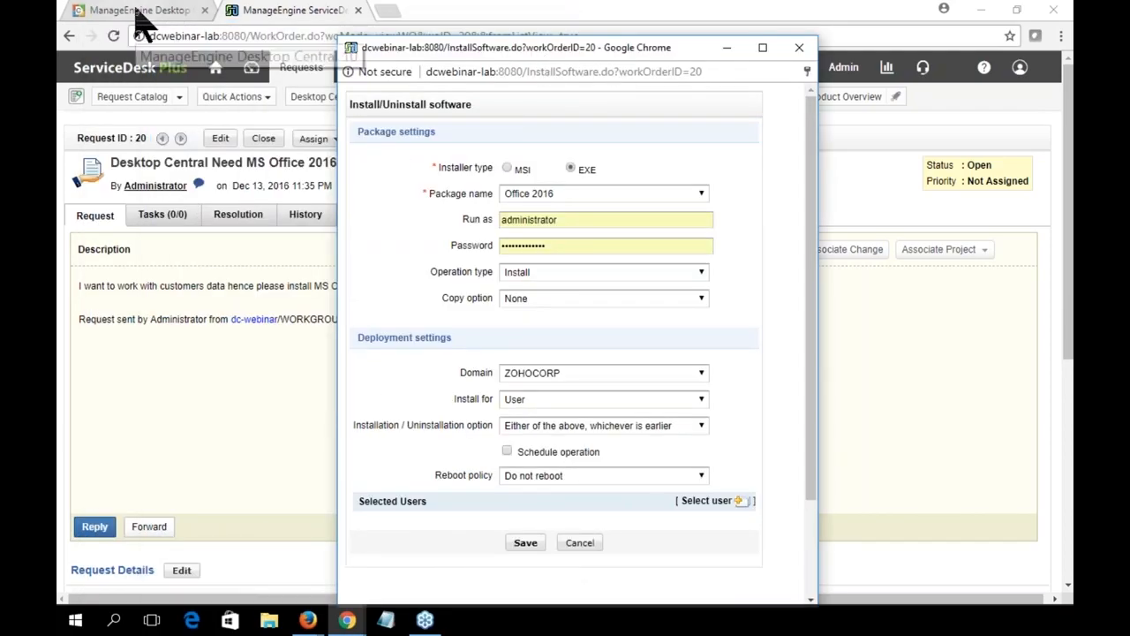
left_click(140, 11)
scroll(562, 386, "up", 5)
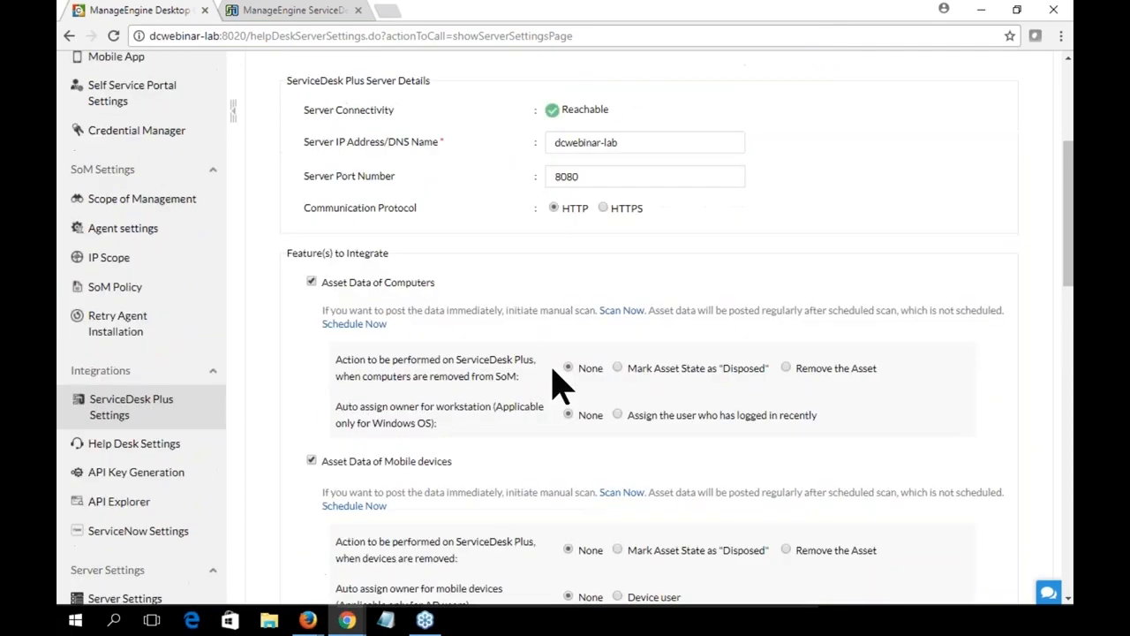
left_click(340, 123)
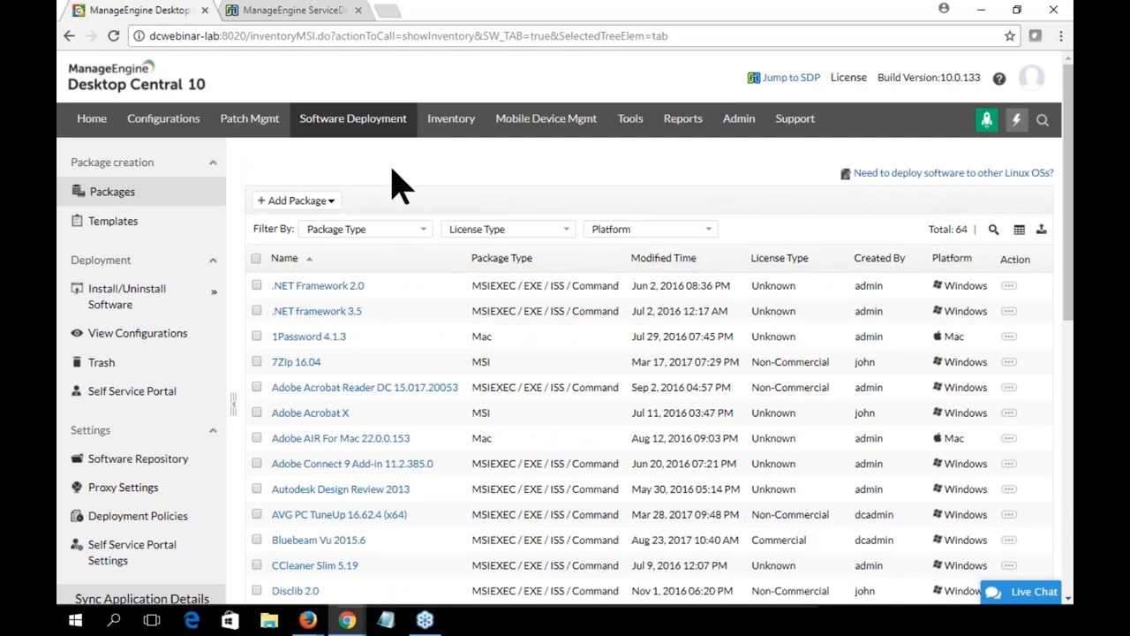
Step: Open the form for adding a Windows package and review its package type, license type and installation fields
left_click(325, 203)
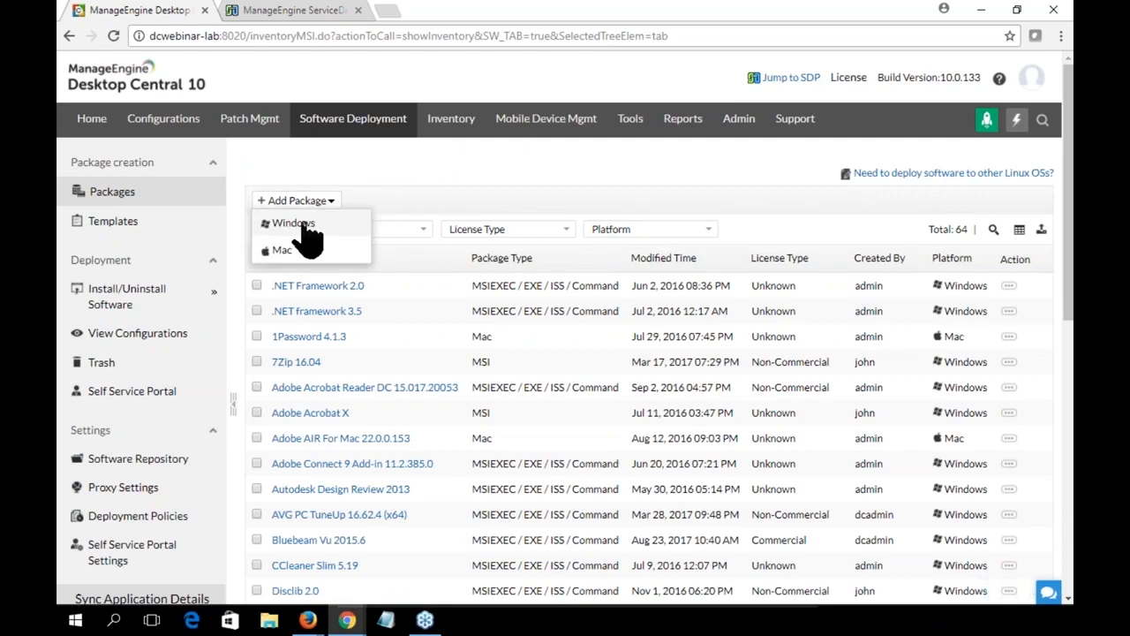
left_click(303, 226)
left_click(427, 427)
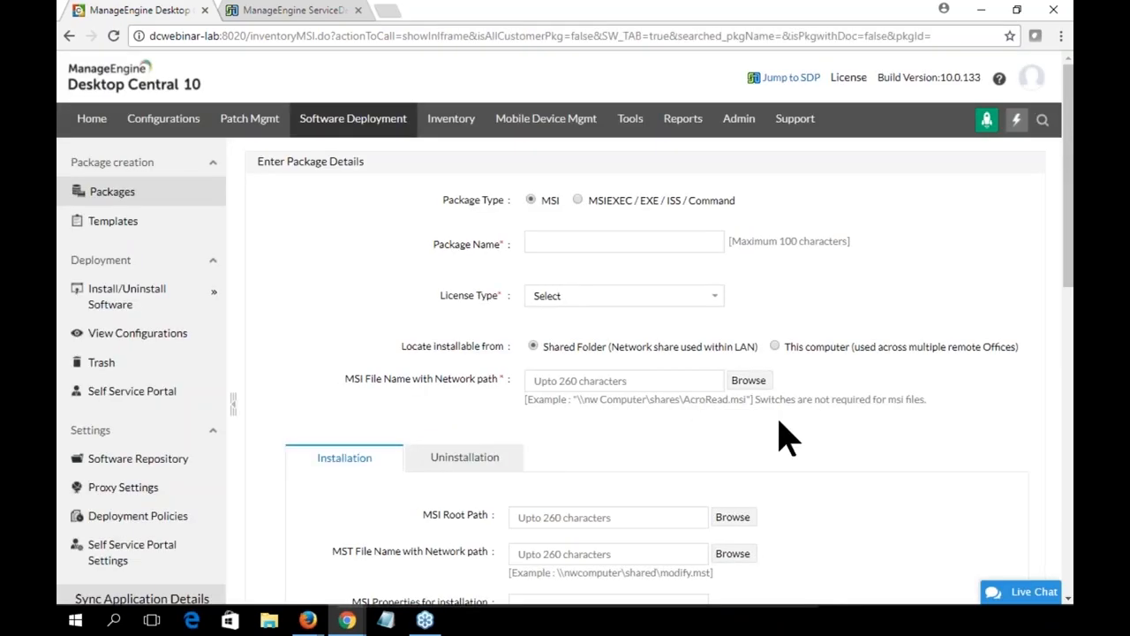
scroll(786, 437, "down", 1)
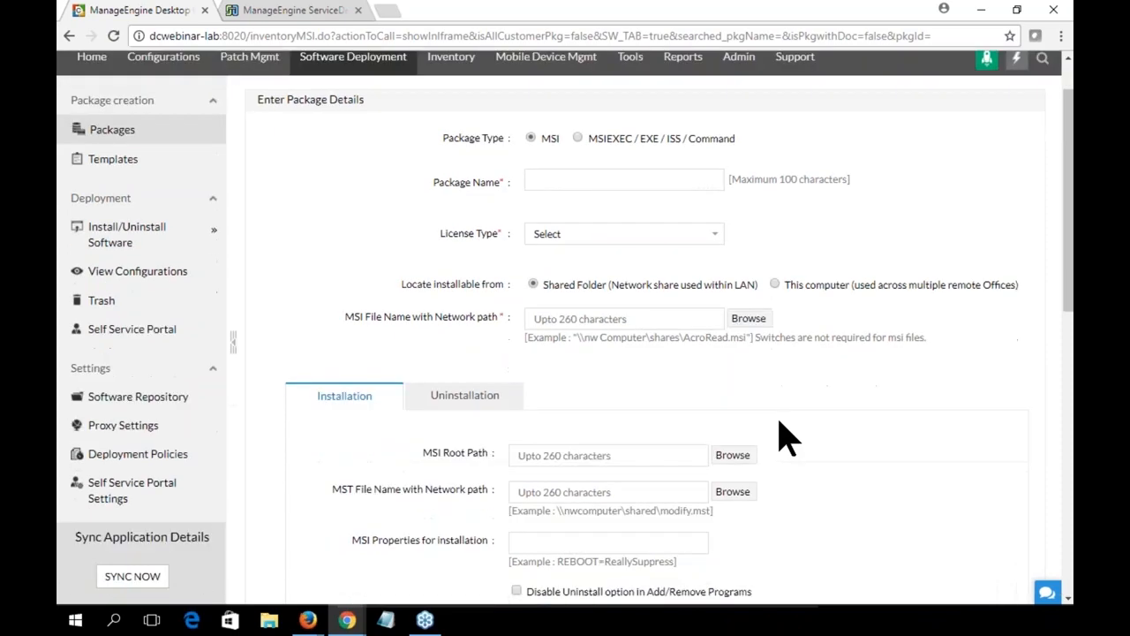
left_click(556, 159)
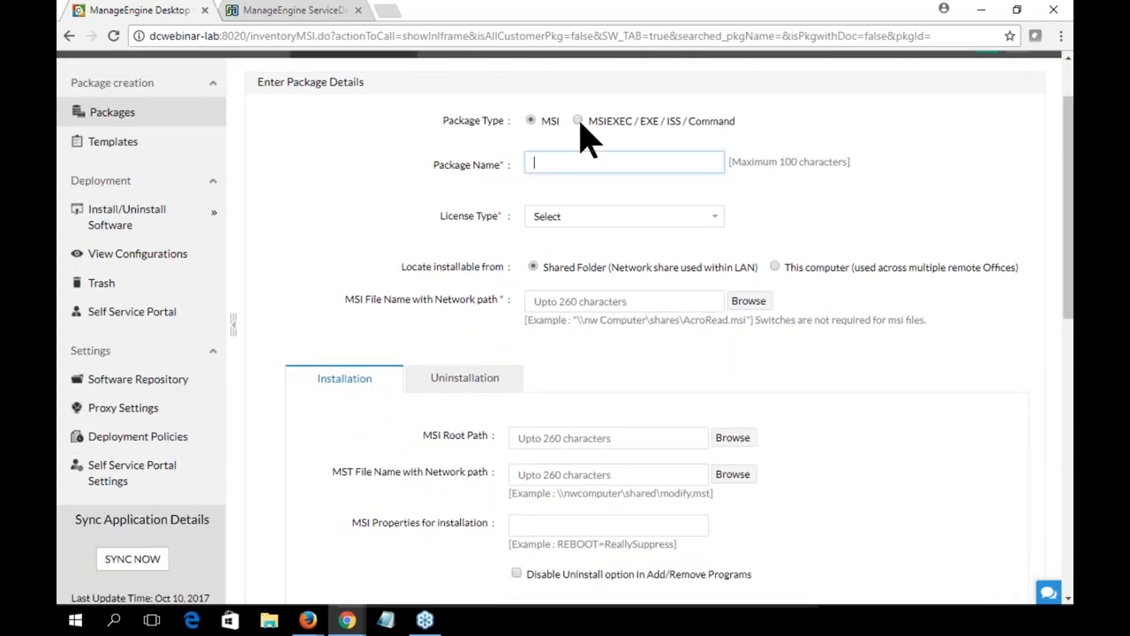
left_click(579, 121)
left_click(533, 120)
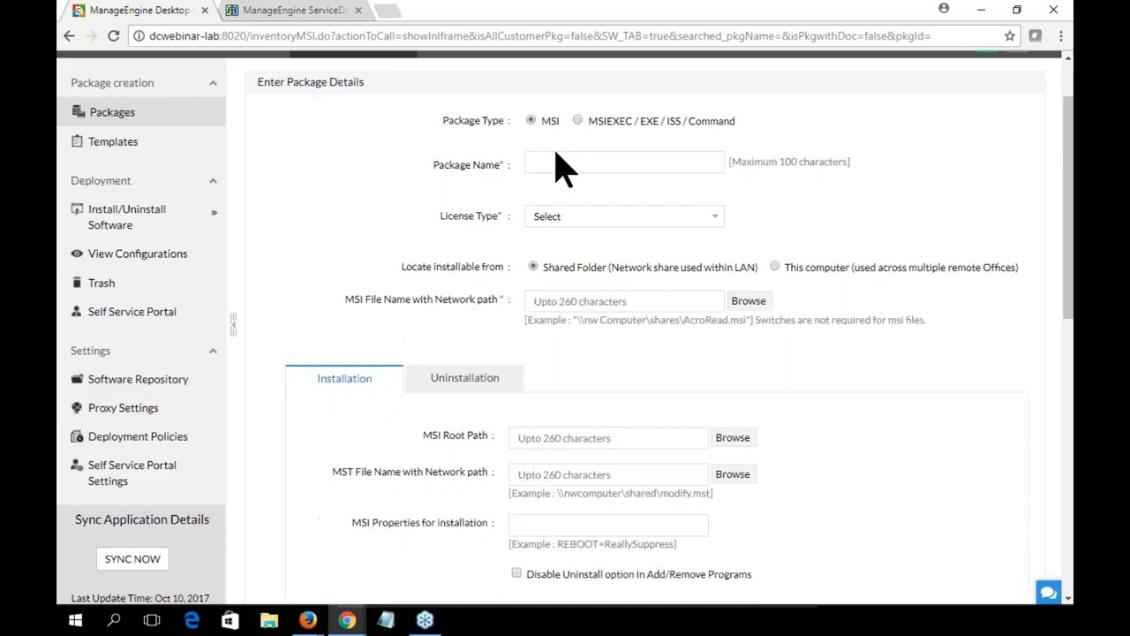
left_click(717, 219)
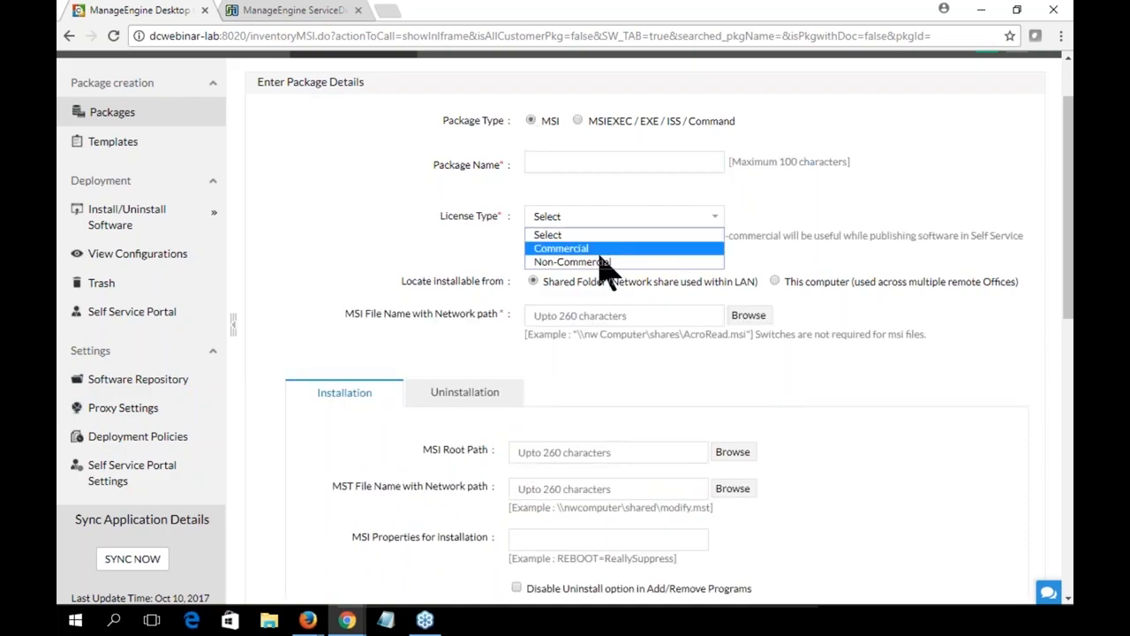
left_click(811, 230)
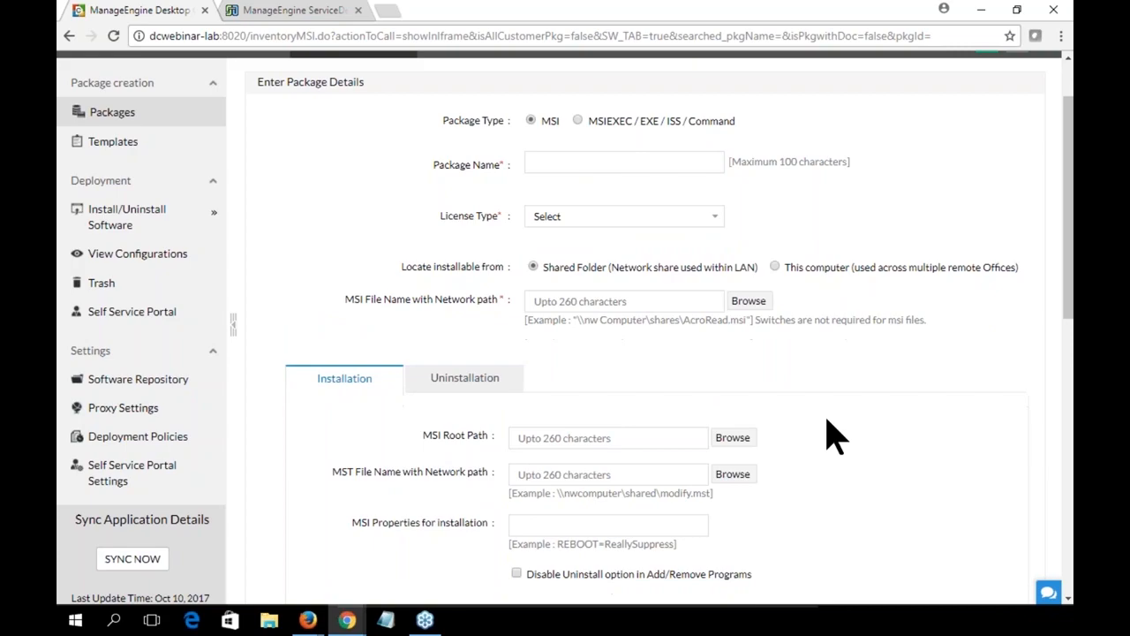
scroll(835, 437, "down", 4)
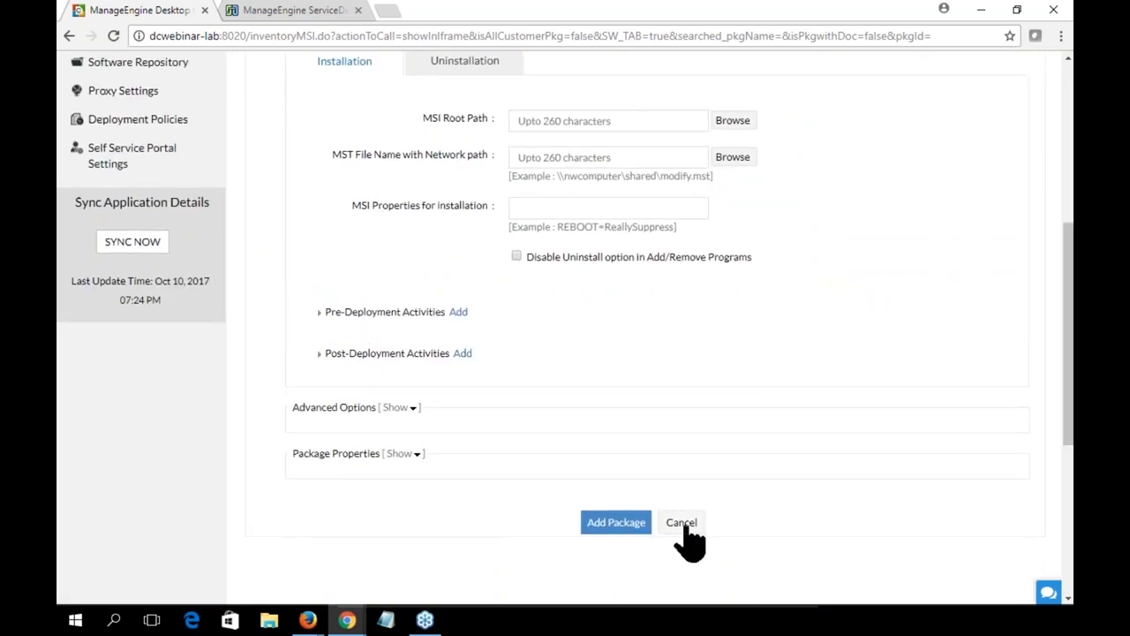
Step: Try a file from the \\DCwebinar-lab\DCSWRepository share as the MSI installer, and leave the form for the packages list
scroll(681, 525, "up", 5)
left_click(752, 382)
left_click(437, 216)
left_click(532, 520)
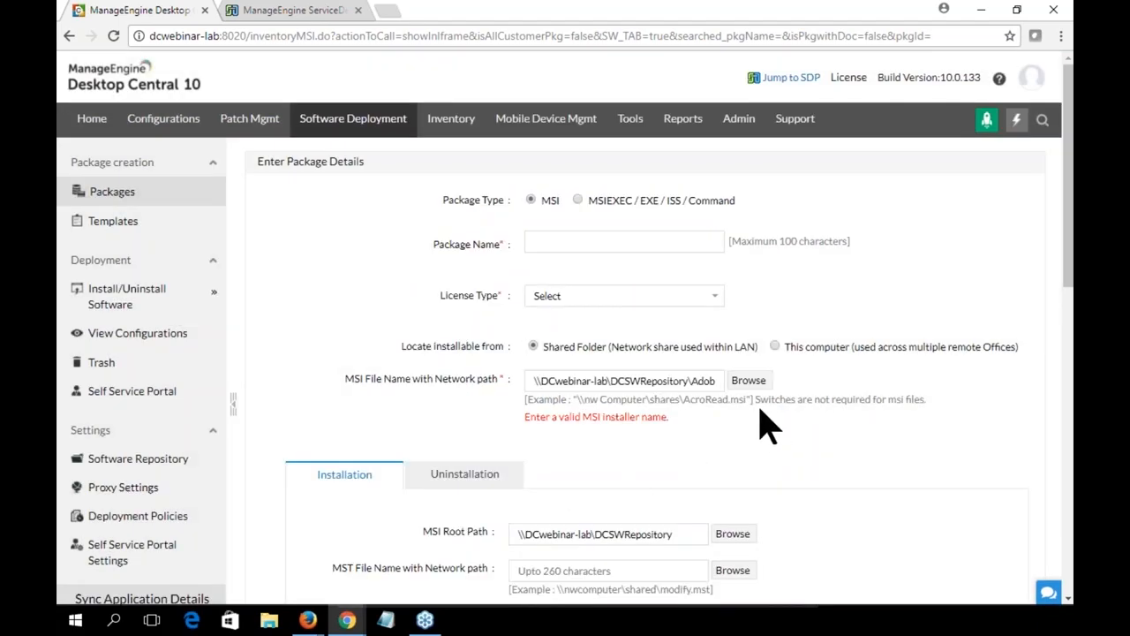
left_click(111, 194)
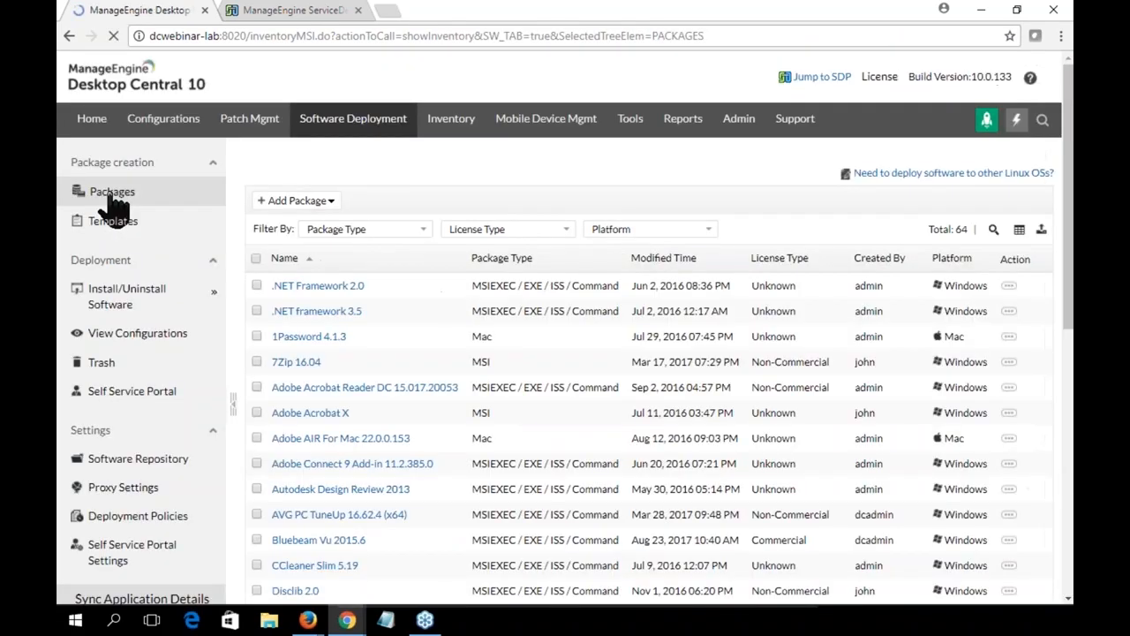
Step: Compare the Desktop Central packages list with the package names offered in the Install/Uninstall software form
scroll(649, 353, "down", 2)
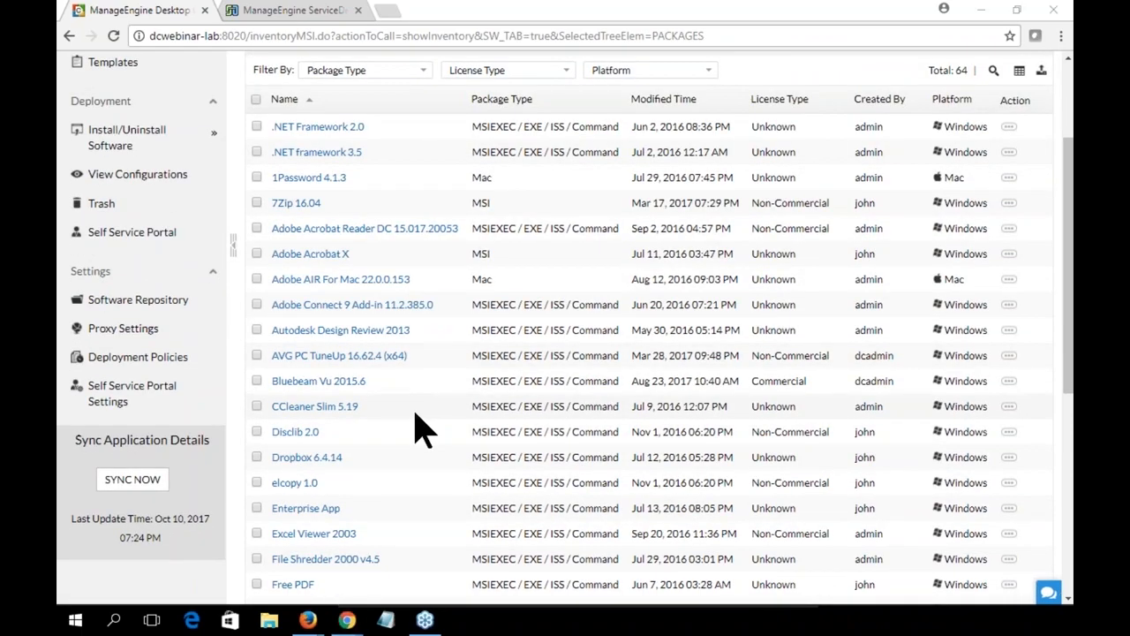
left_click_drag(610, 50, 877, 35)
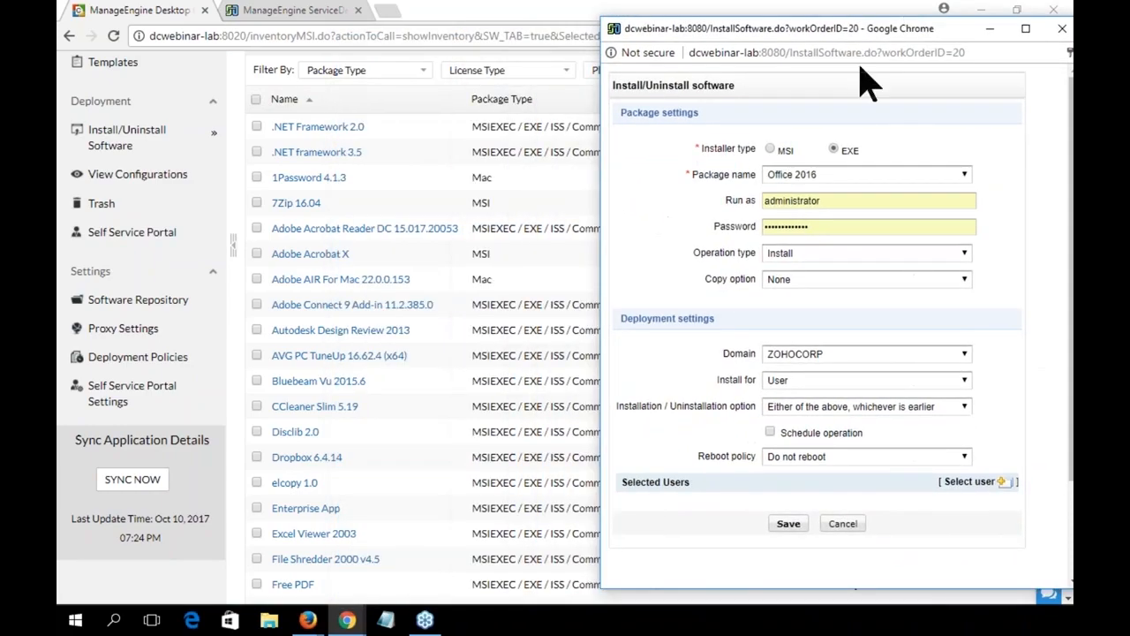
left_click(966, 176)
left_click_drag(1060, 303, 1054, 222)
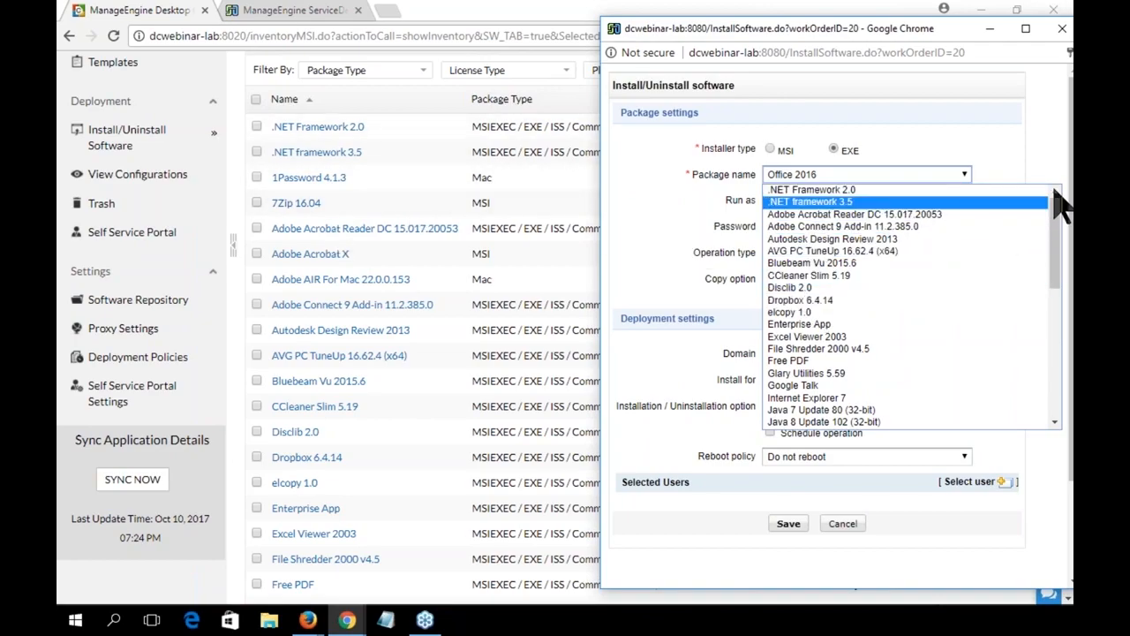
left_click(1011, 186)
left_click_drag(883, 34, 608, 59)
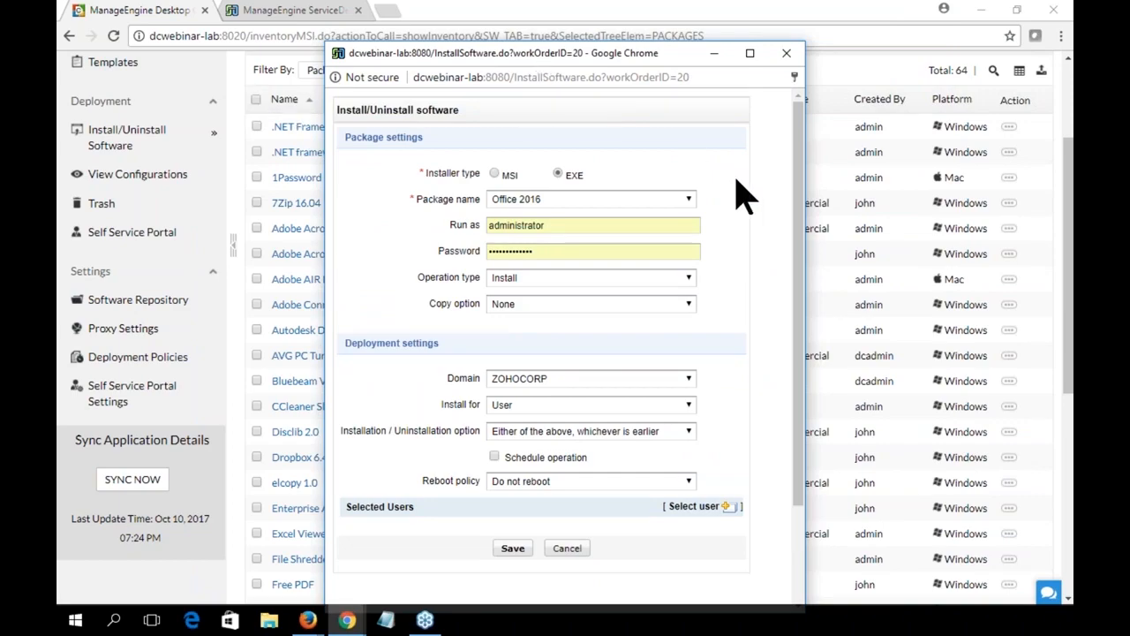
left_click_drag(669, 57, 746, 58)
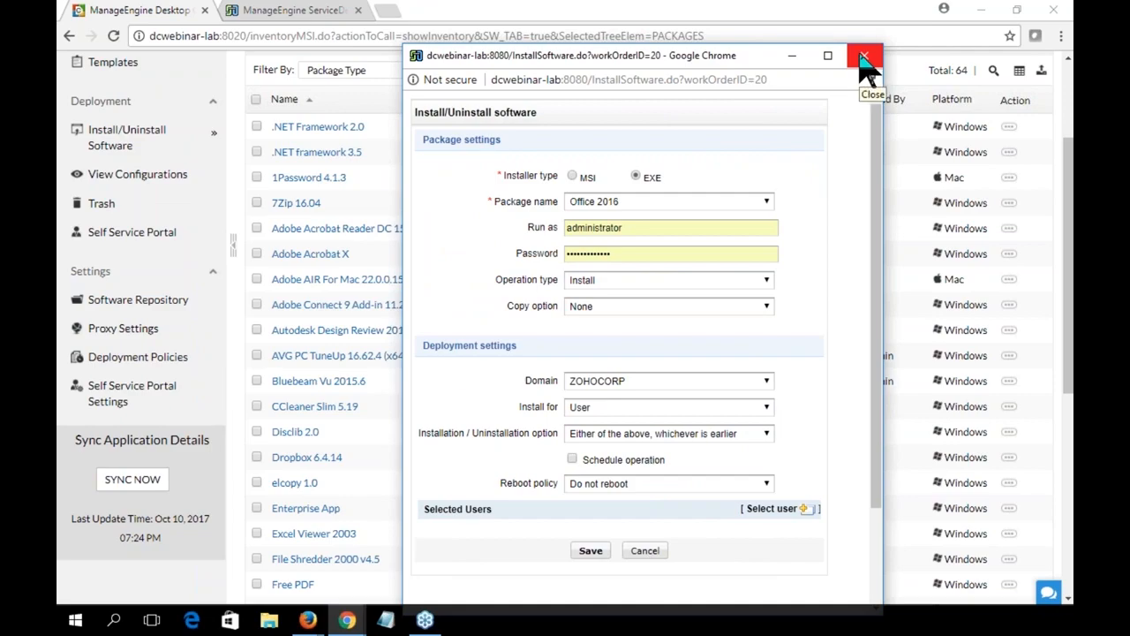
left_click_drag(754, 64, 746, 3)
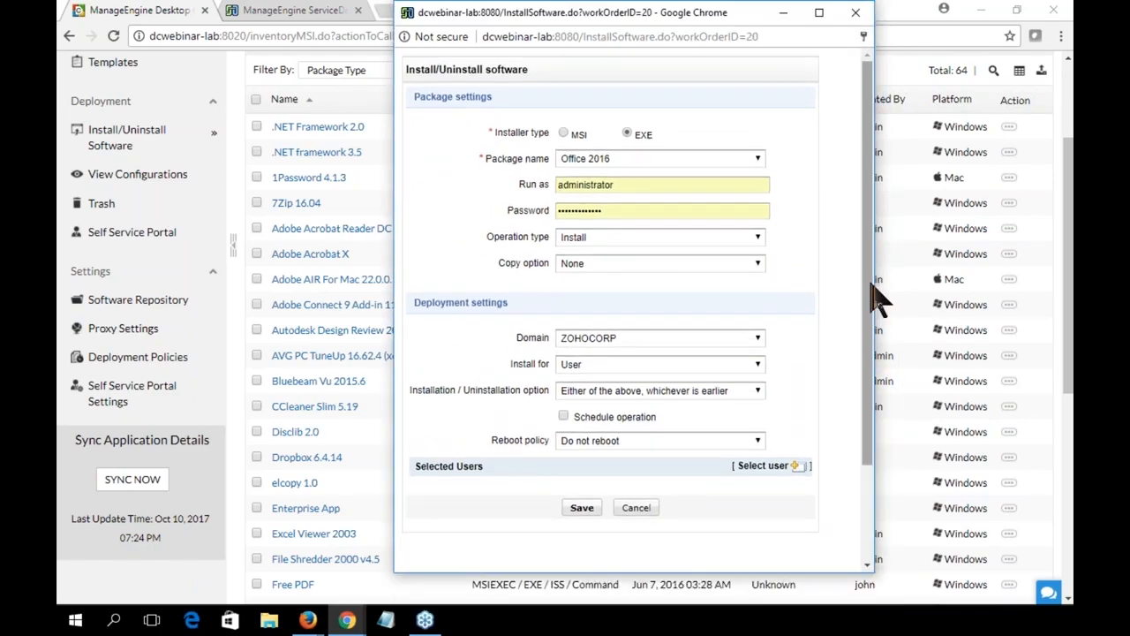
Step: Cancel the Install/Uninstall software form and return to the MS Office 2016 request in ServiceDesk Plus
left_click_drag(872, 291, 875, 440)
left_click(647, 392)
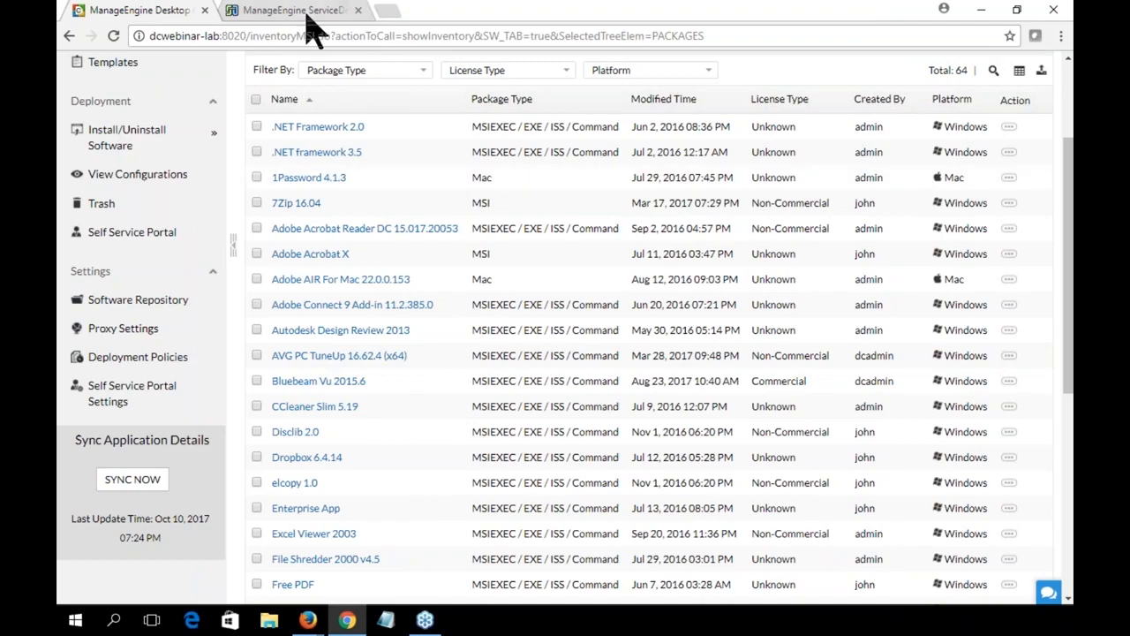
left_click(300, 11)
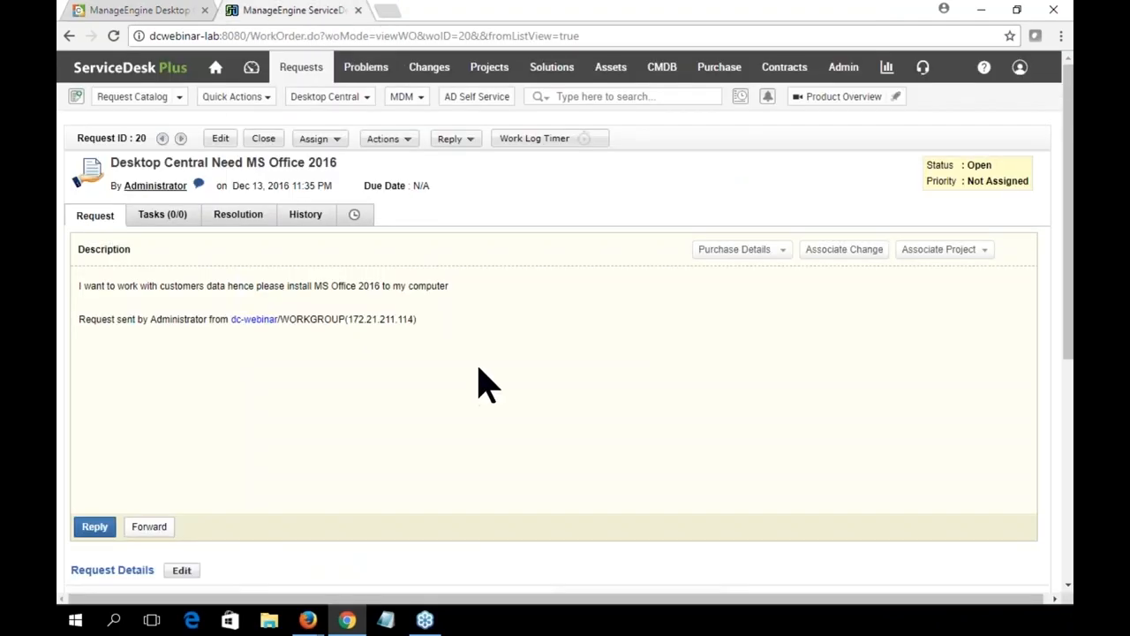
Step: Review the Desktop Central tasks listed under the MS Office 2016 request and their execution status
left_click(170, 219)
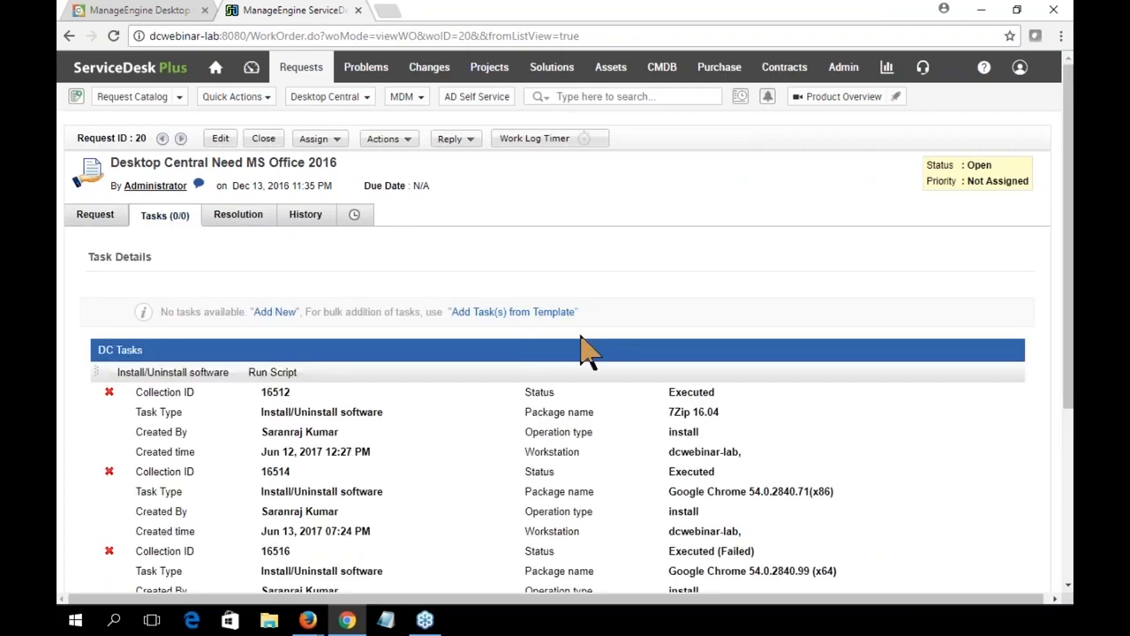
scroll(590, 352, "down", 1)
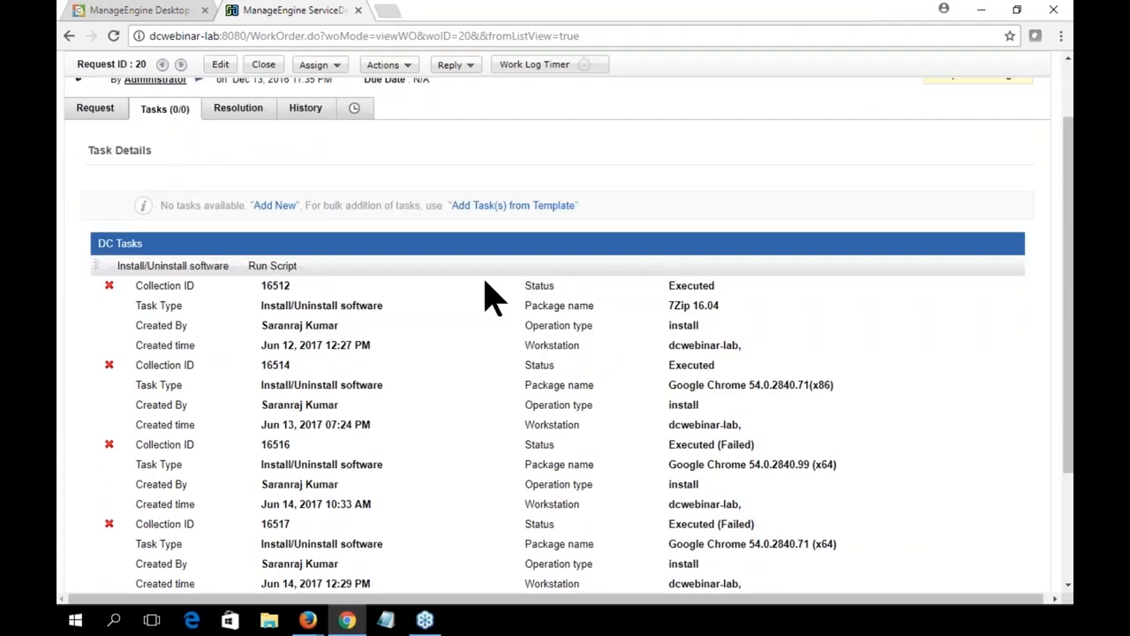
left_click_drag(715, 285, 670, 285)
scroll(535, 424, "up", 1)
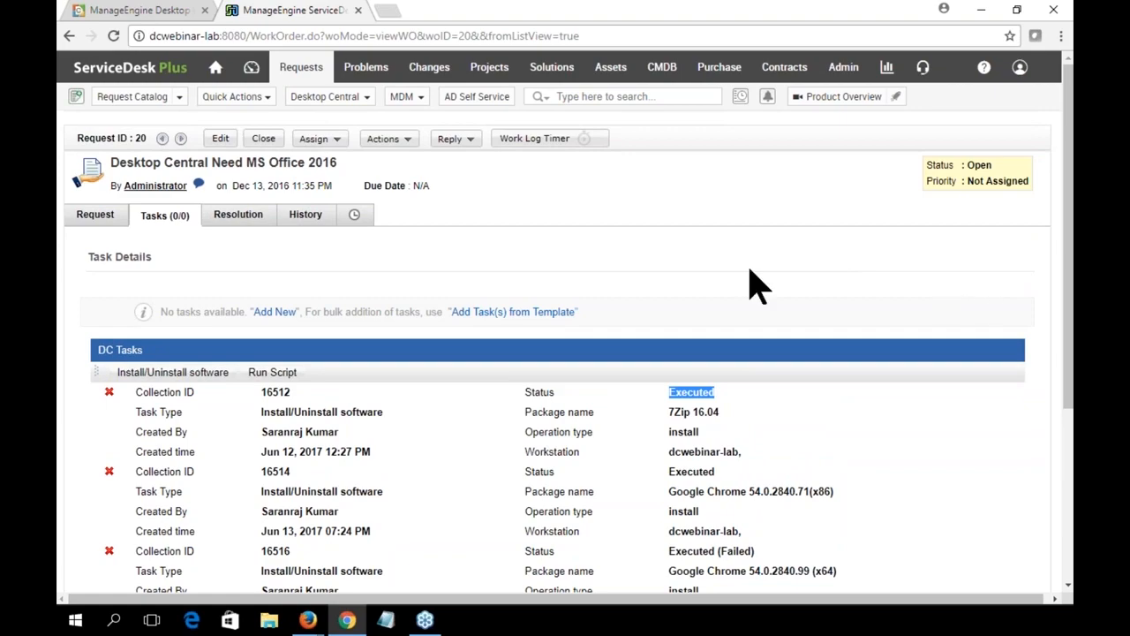
Step: Review the request's resolution, history, time analysis and description, and return to the list of open requests
left_click(245, 222)
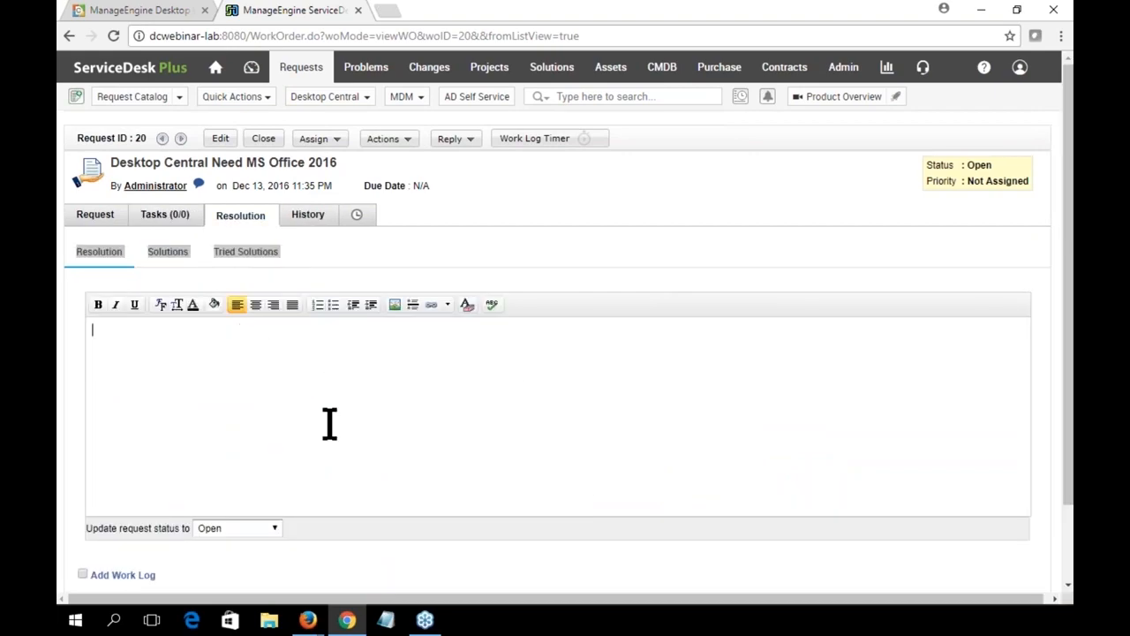
left_click(309, 214)
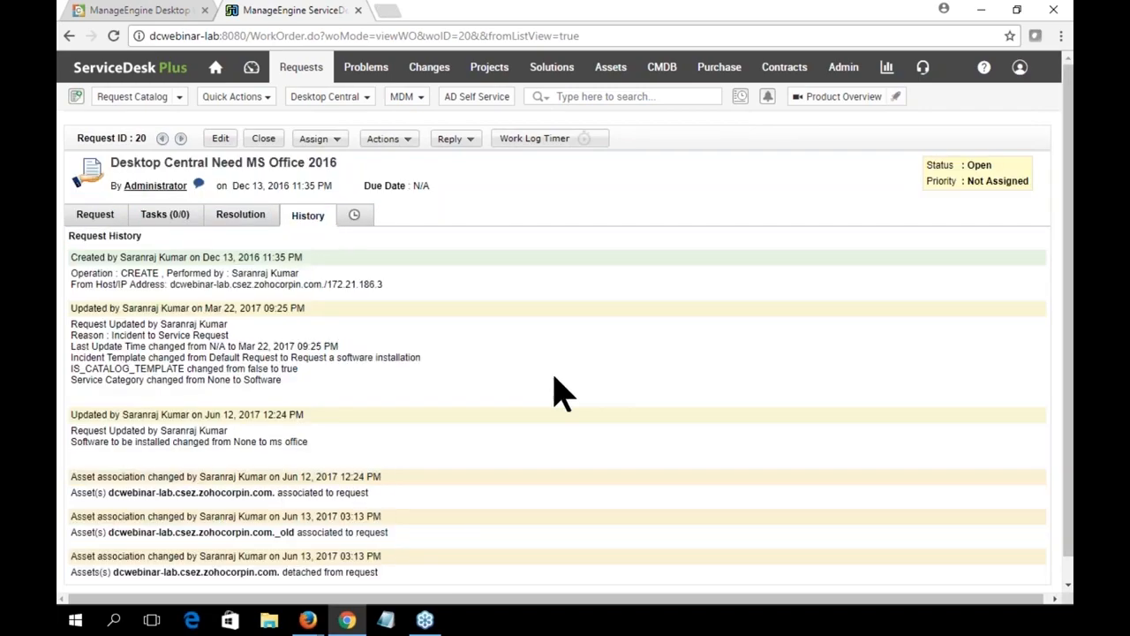
left_click(355, 215)
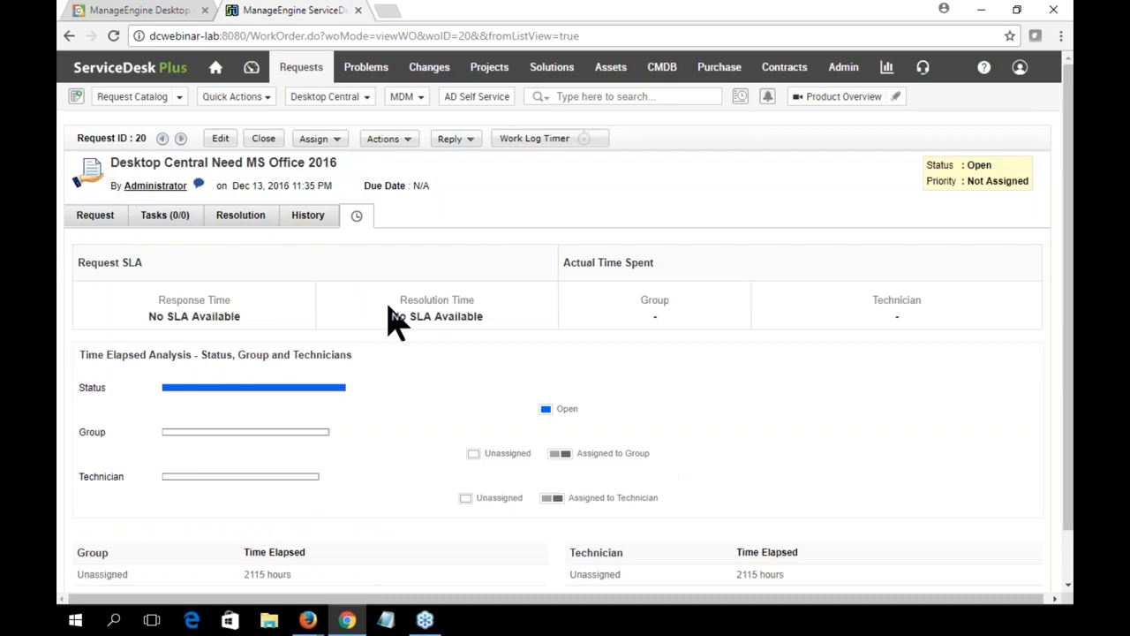
left_click(88, 218)
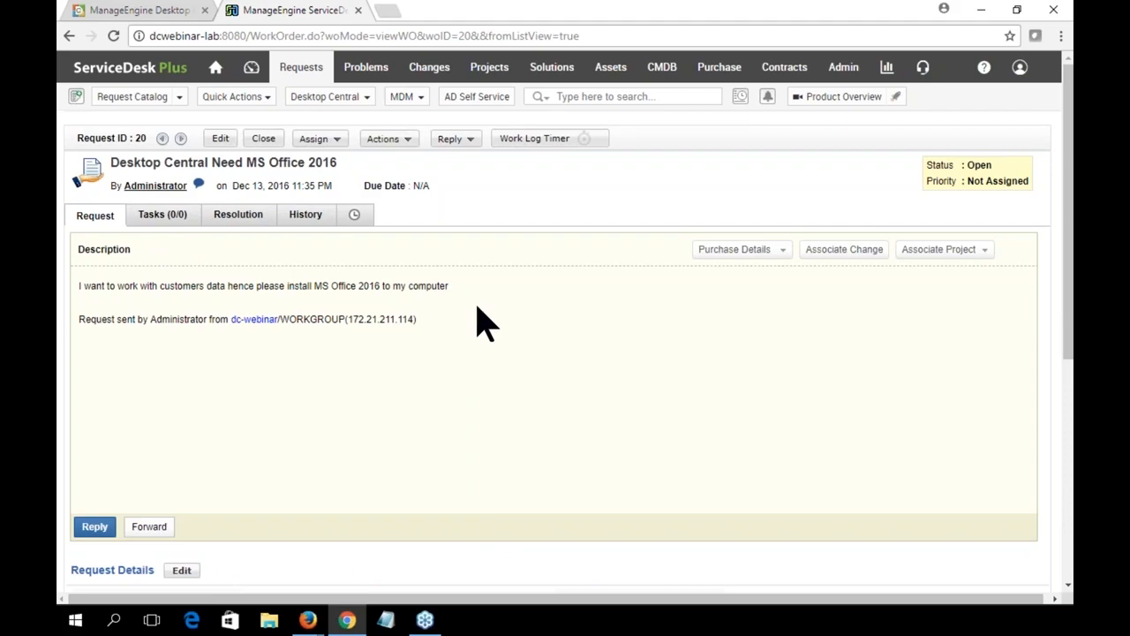
left_click(291, 69)
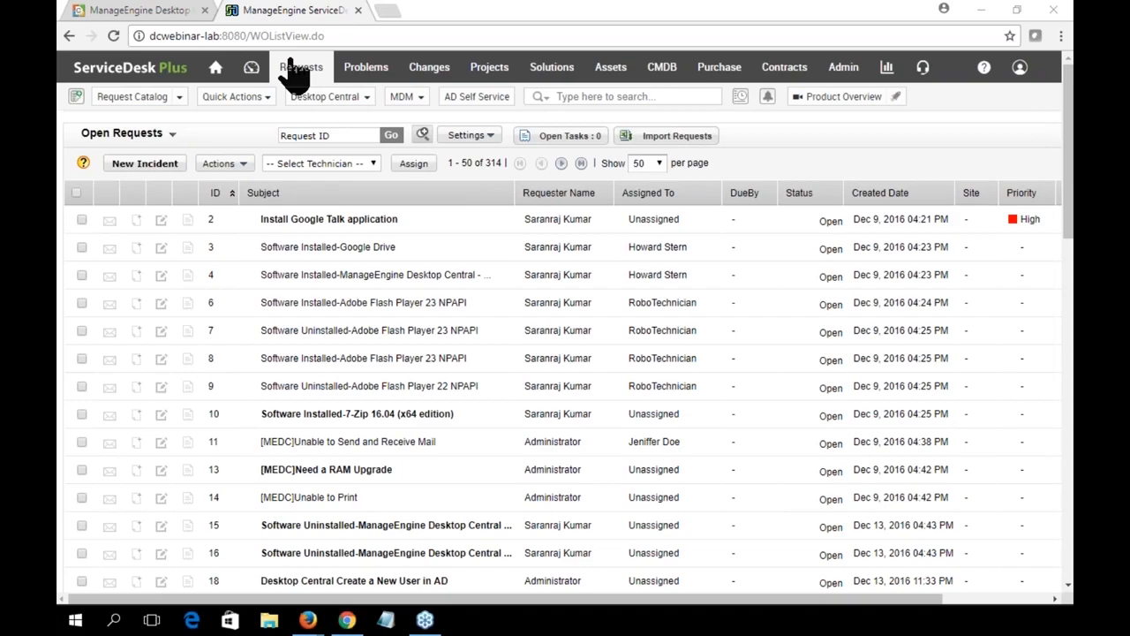
key("alt+Tab")
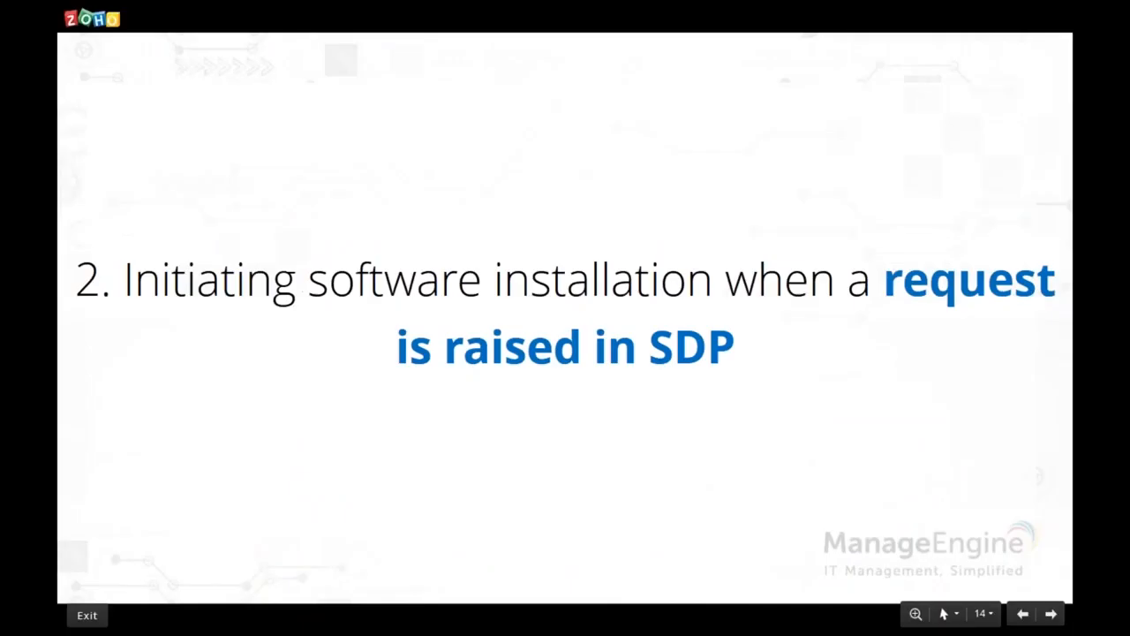
key("Right")
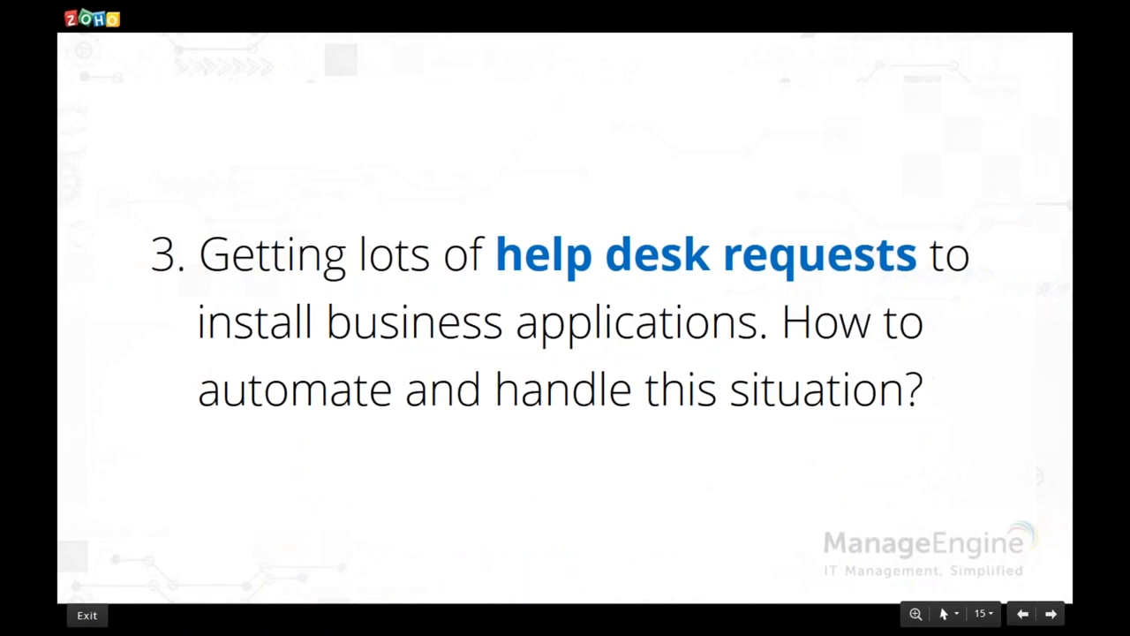
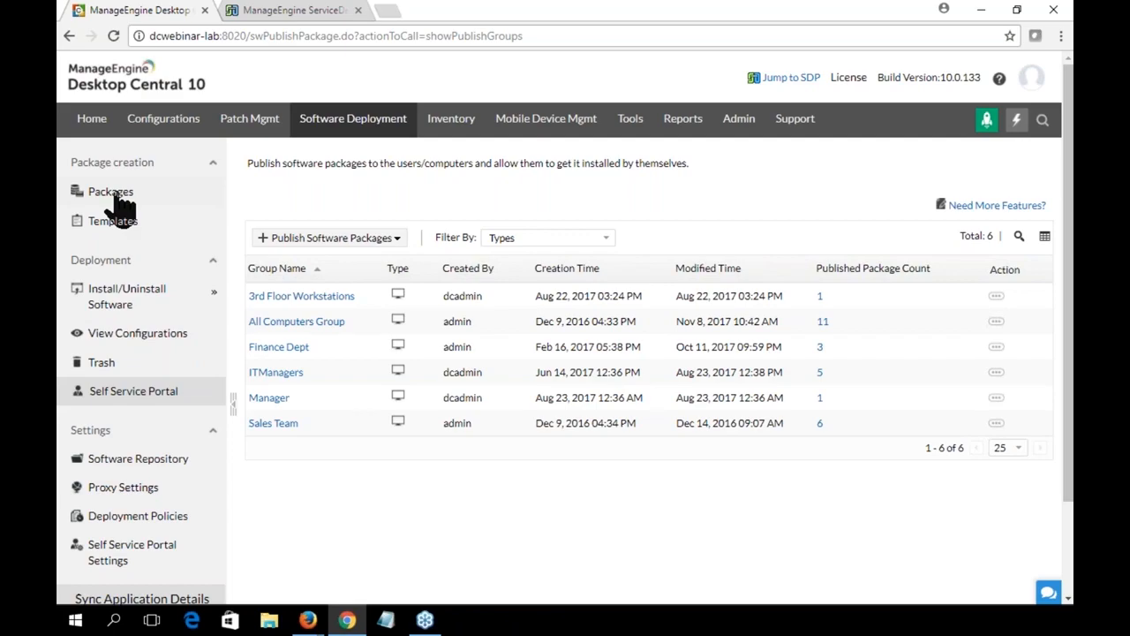
Step: Open the Self Service Portal settings in Desktop Central and examine the display, shortcut icon rebranding and automation options
left_click(389, 238)
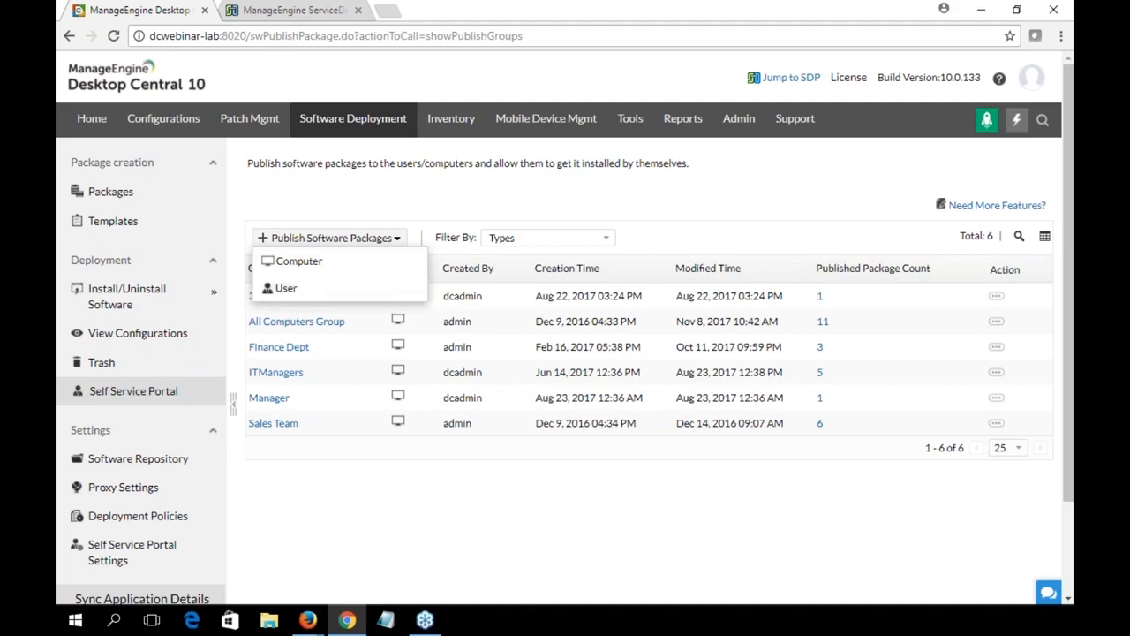
scroll(440, 525, "down", 2)
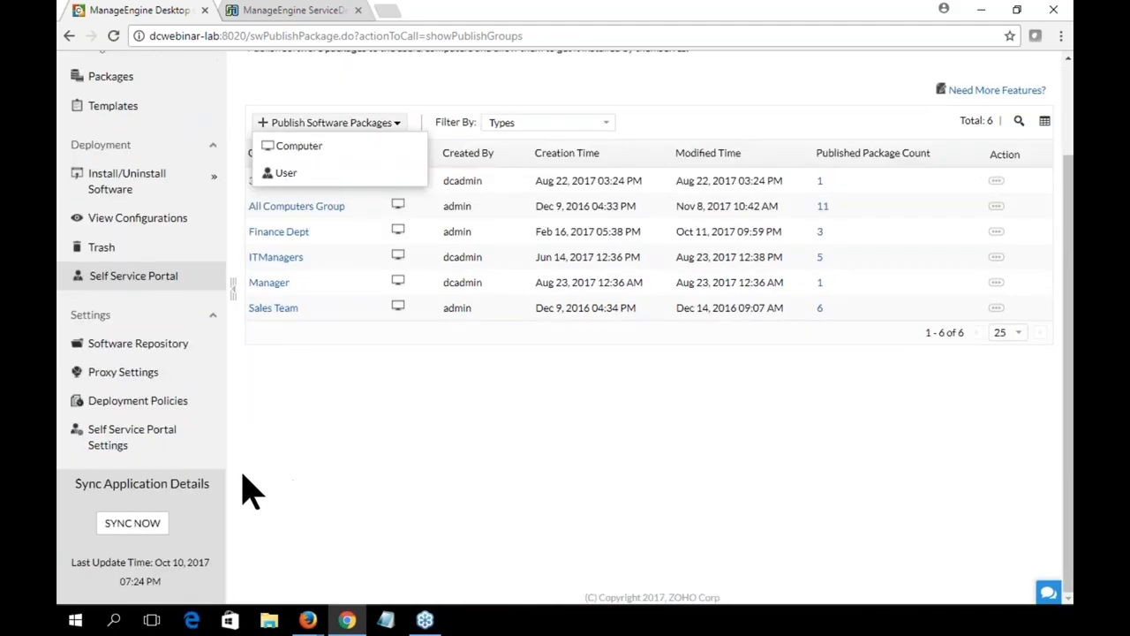
left_click(113, 432)
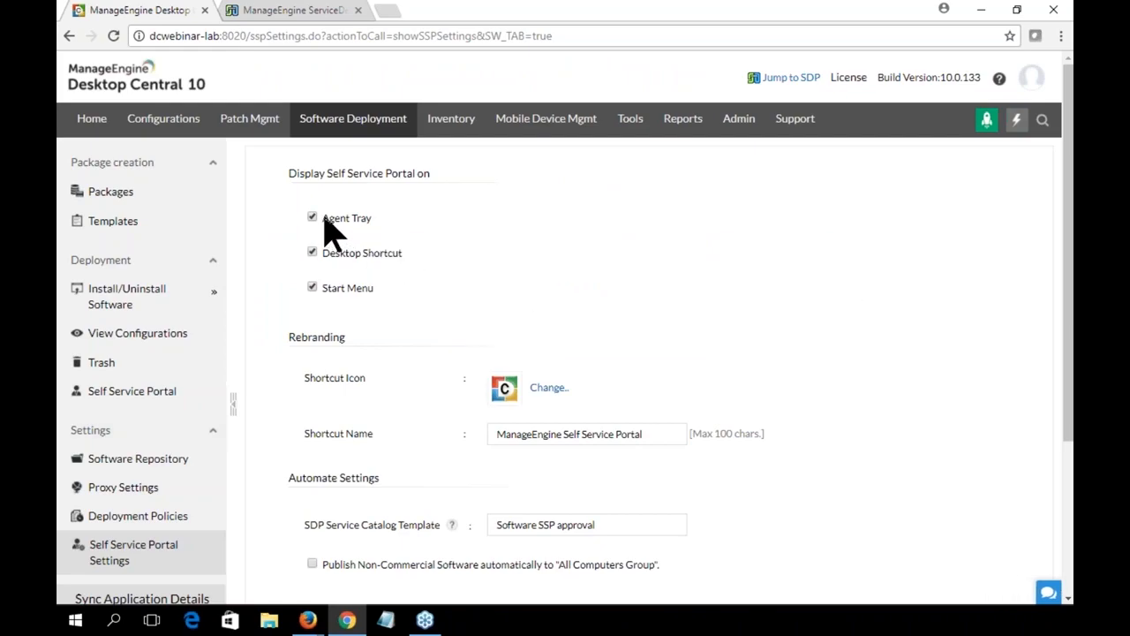
left_click_drag(324, 217, 374, 219)
left_click(549, 390)
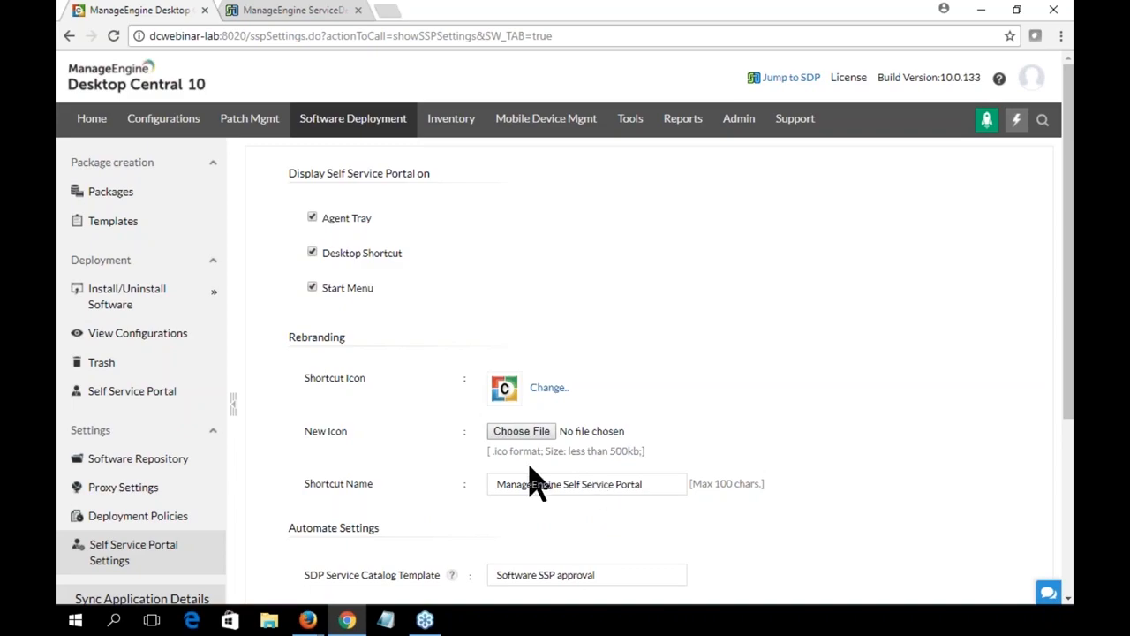
scroll(757, 442, "down", 1)
scroll(745, 429, "up", 1)
Step: Start publishing software packages to computers in the Self Service Portal, with Finance team as the custom group
left_click(140, 394)
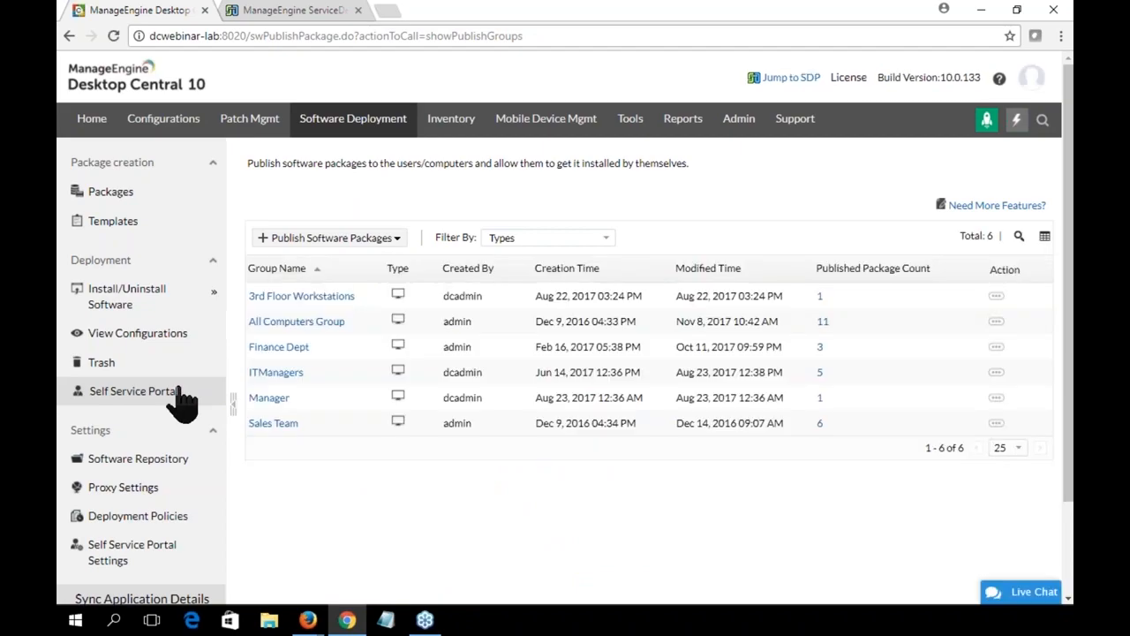
left_click(393, 240)
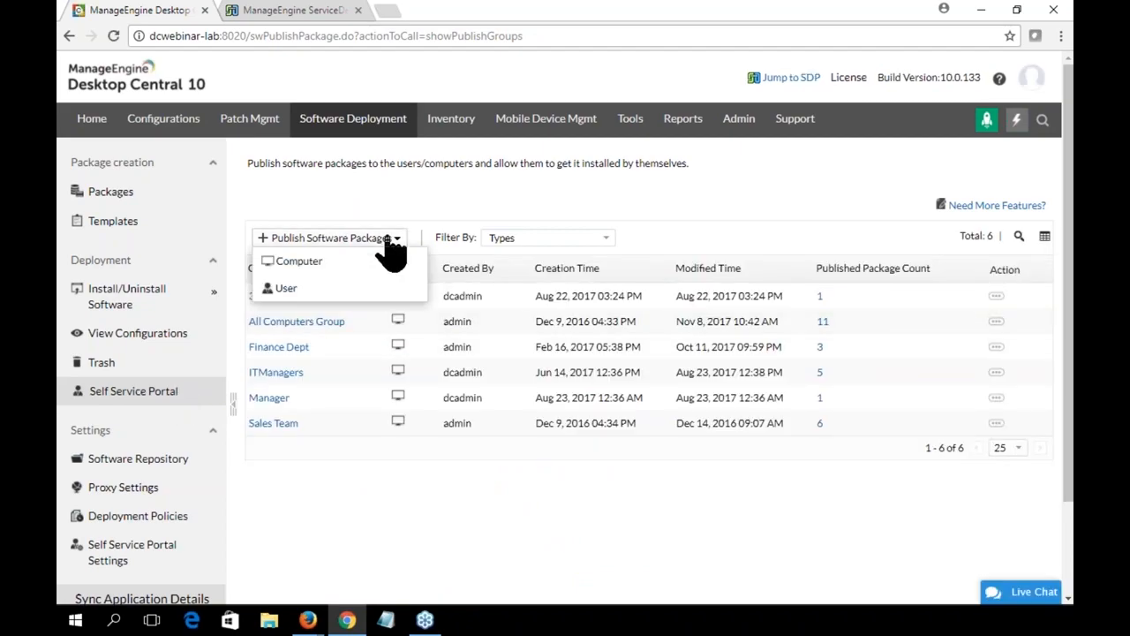
left_click(300, 262)
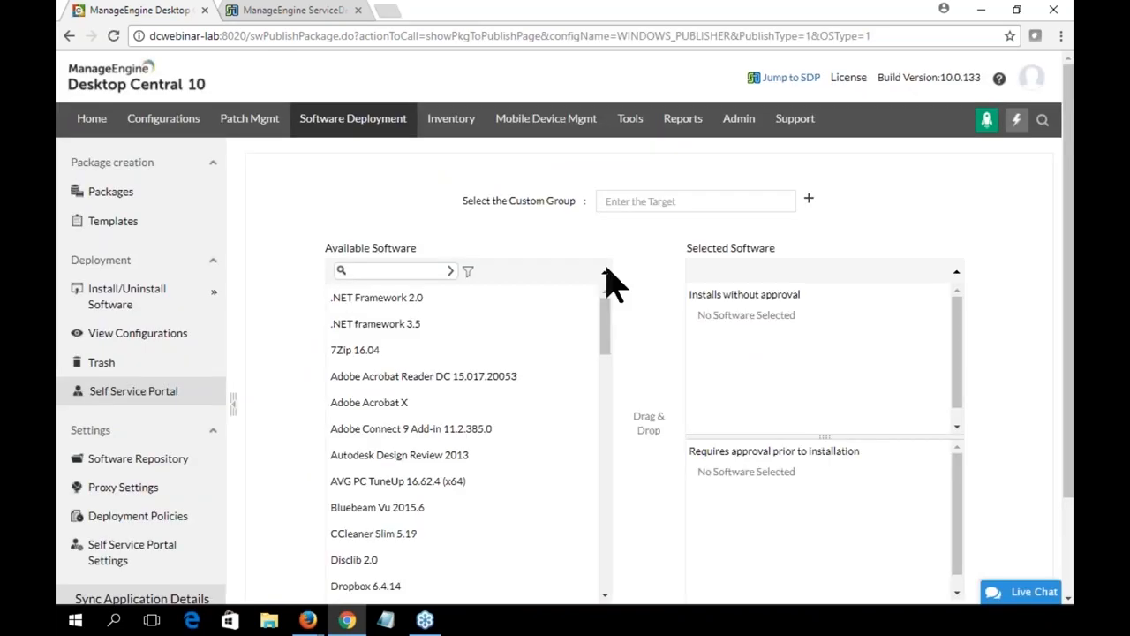
left_click(732, 199)
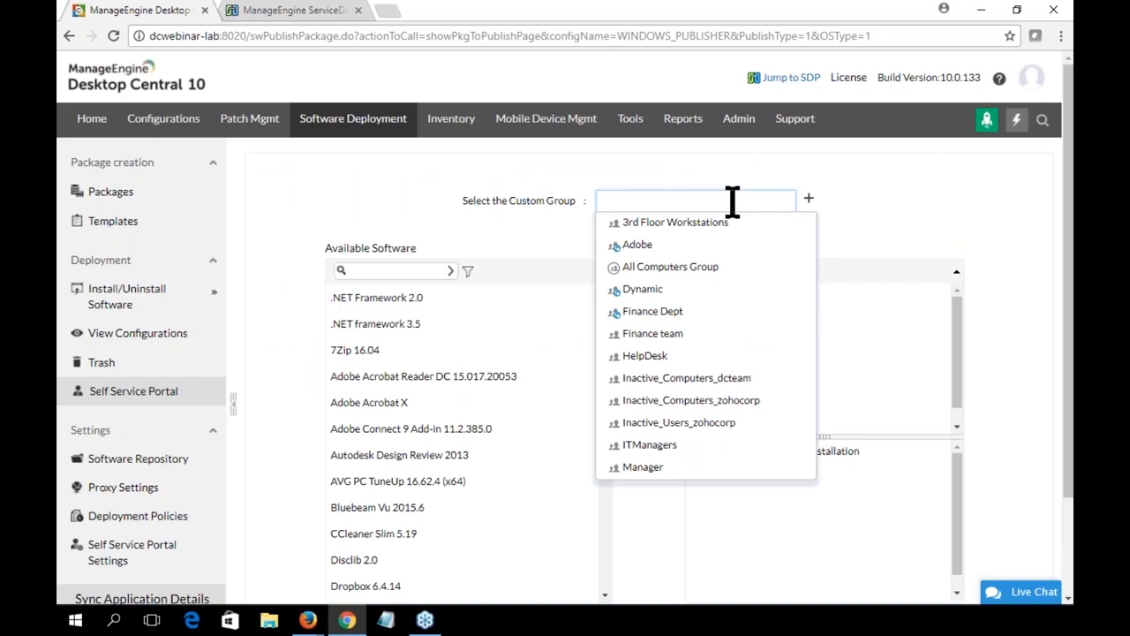
left_click(660, 334)
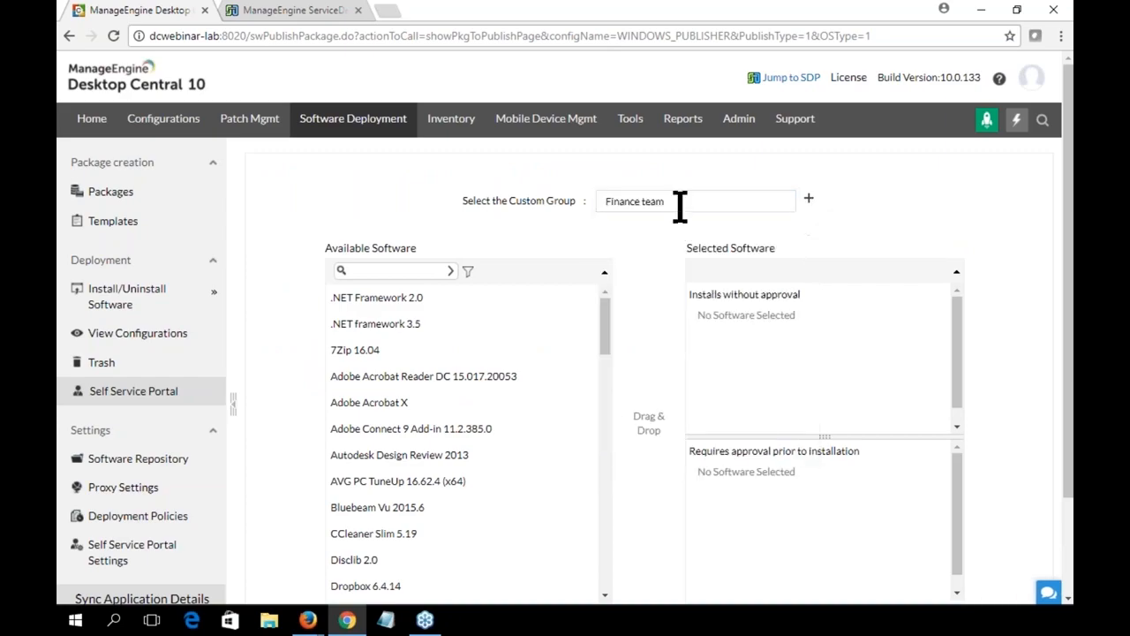
Step: Try the form for creating a new custom group with the ZOHOCORP domain, and leave it without creating a group
left_click(809, 200)
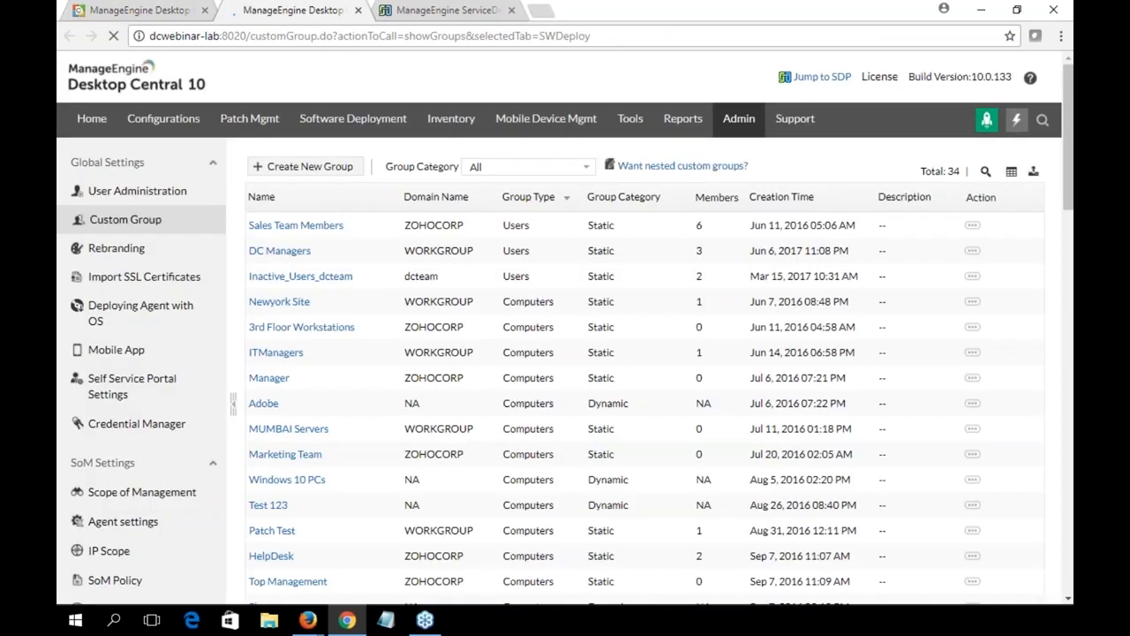
left_click(311, 168)
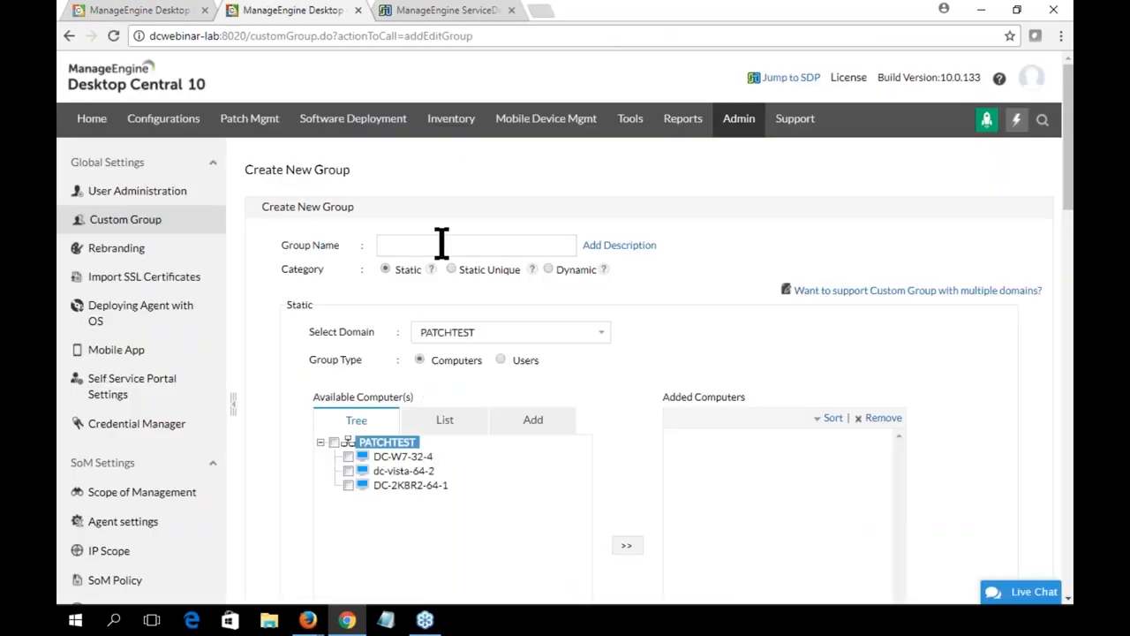
left_click(442, 244)
scroll(719, 335, "down", 2)
left_click(487, 177)
left_click(462, 349)
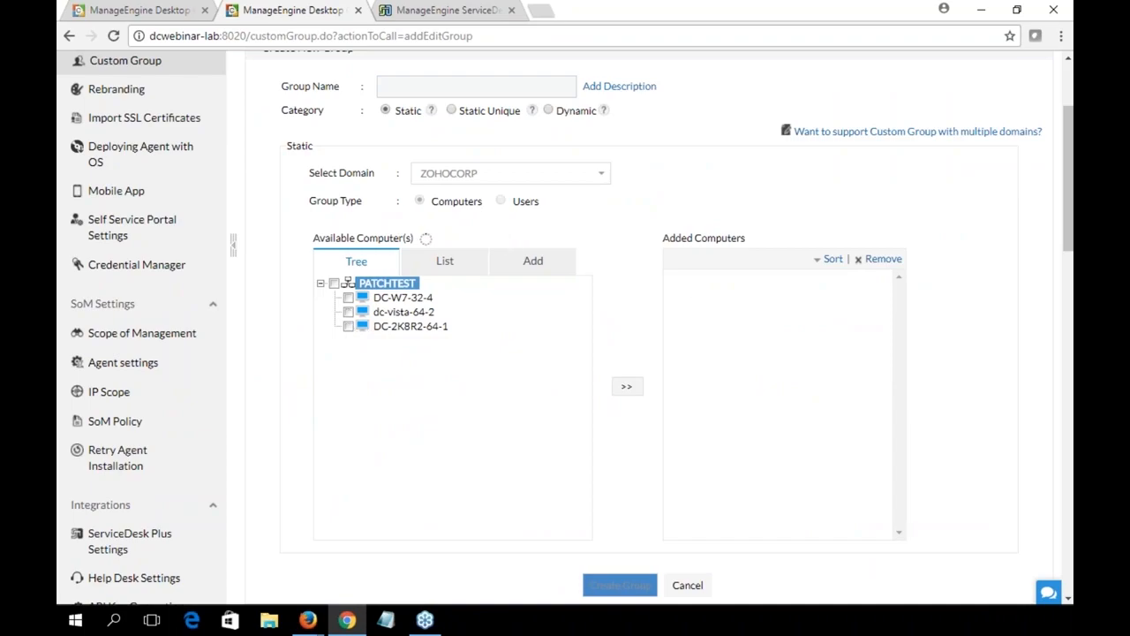
left_click(357, 9)
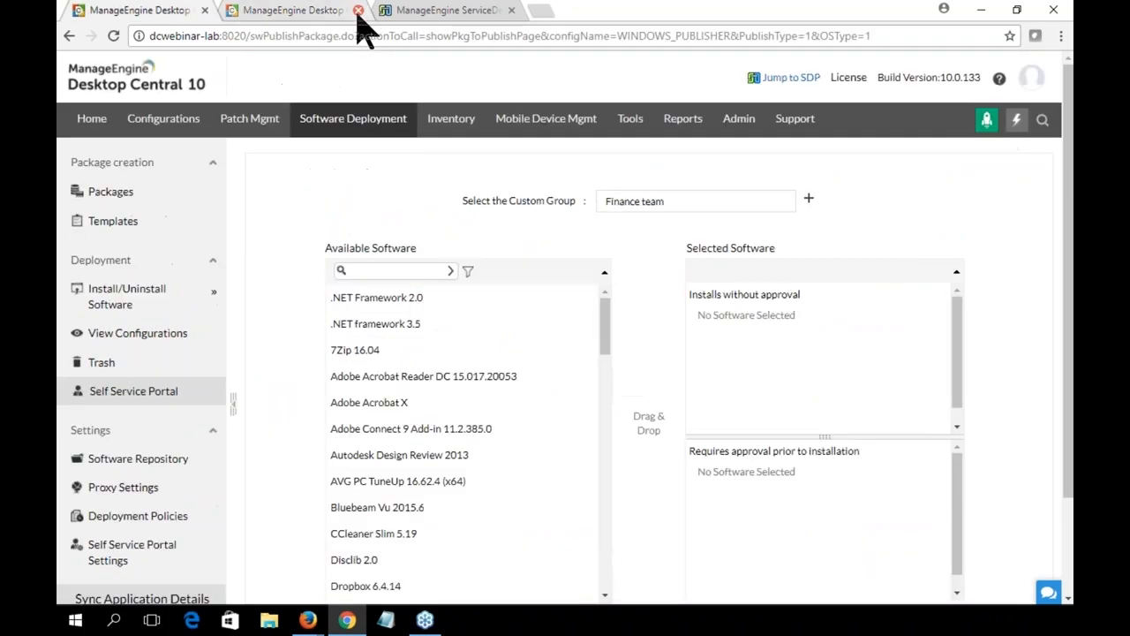
left_click(358, 10)
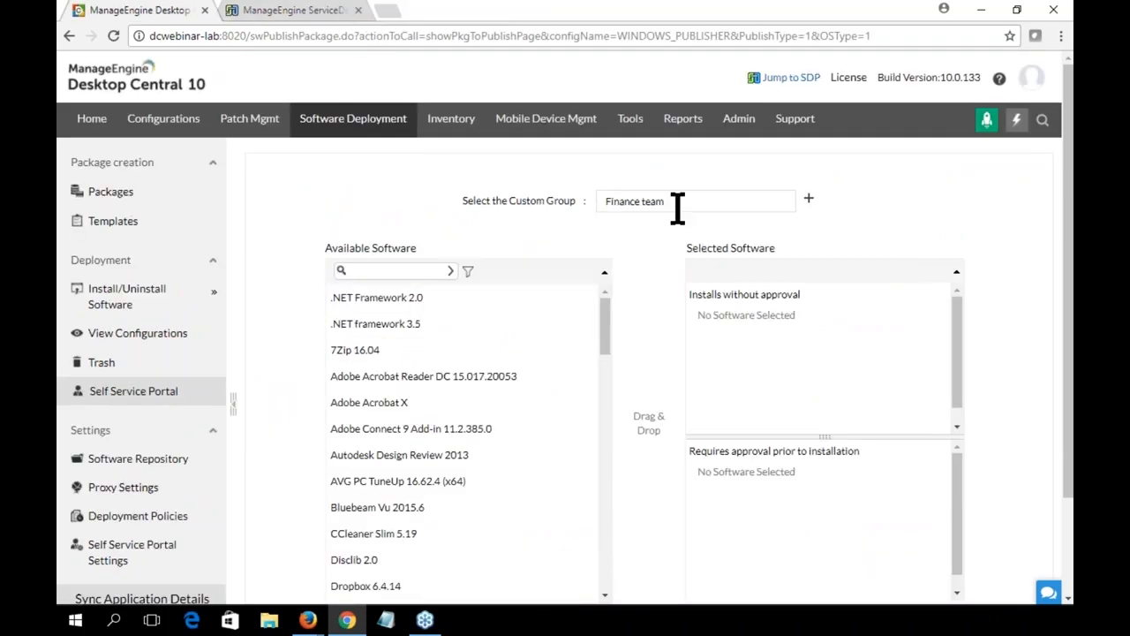
Step: Publish 7Zip 16.04, Adobe Acrobat Reader DC 15.017.20053, CCleaner Slim 5.19 and Excel Viewer 2003 to the Finance team as installable without approval
double_click(393, 352)
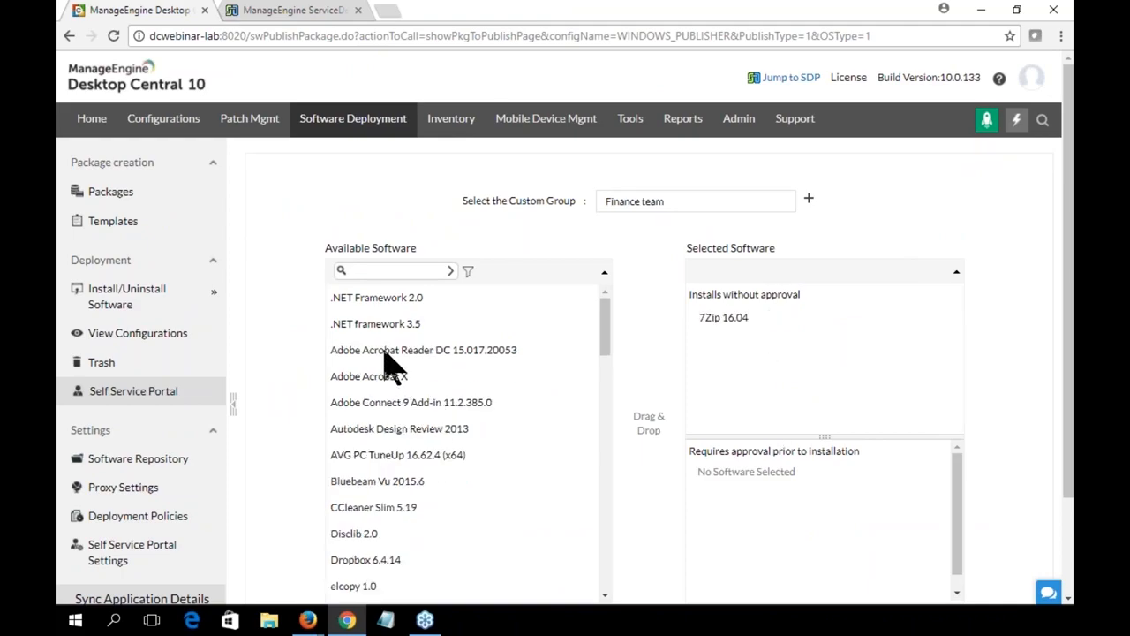
left_click_drag(385, 352, 773, 353)
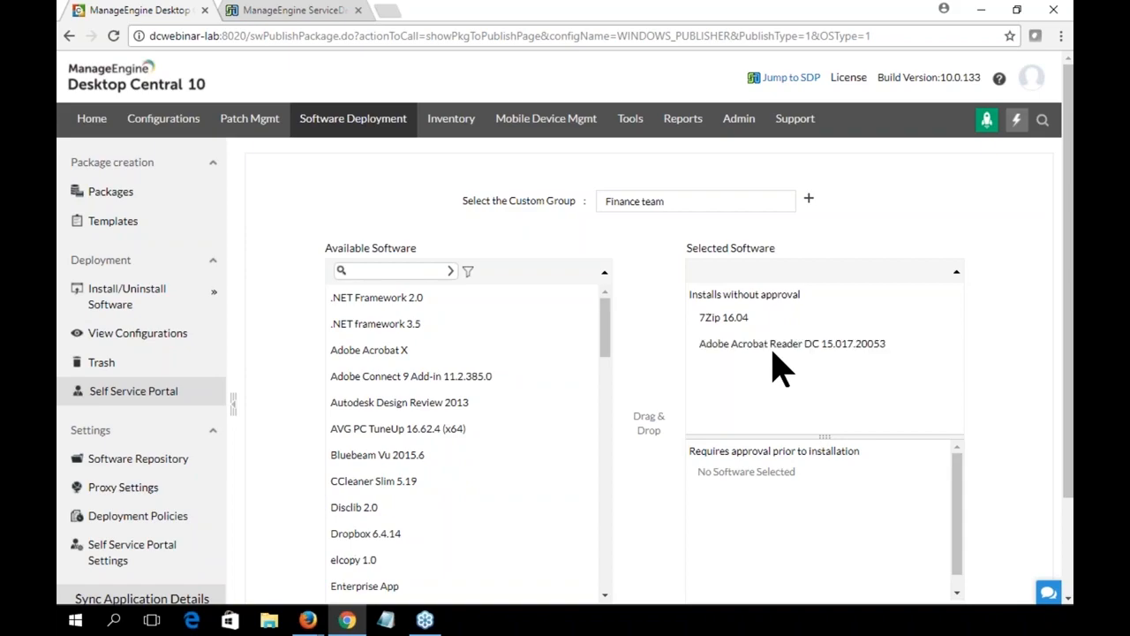
scroll(424, 482, "down", 1)
left_click_drag(420, 465, 779, 372)
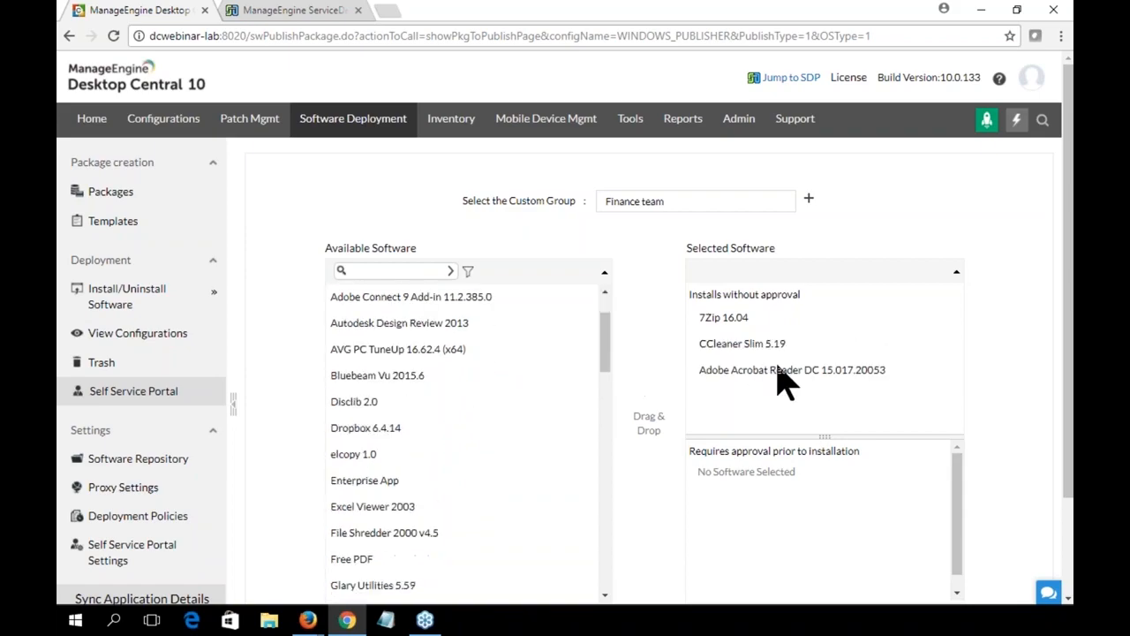
scroll(480, 492, "down", 5)
left_click_drag(420, 423, 750, 366)
scroll(571, 383, "down", 3)
scroll(892, 370, "down", 3)
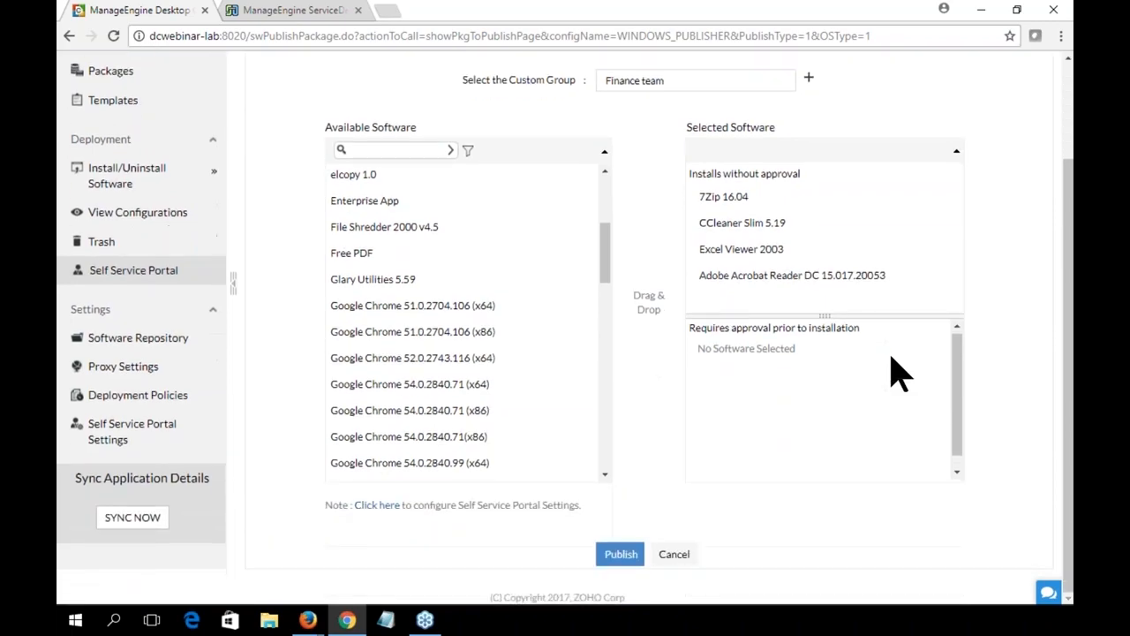
left_click(621, 554)
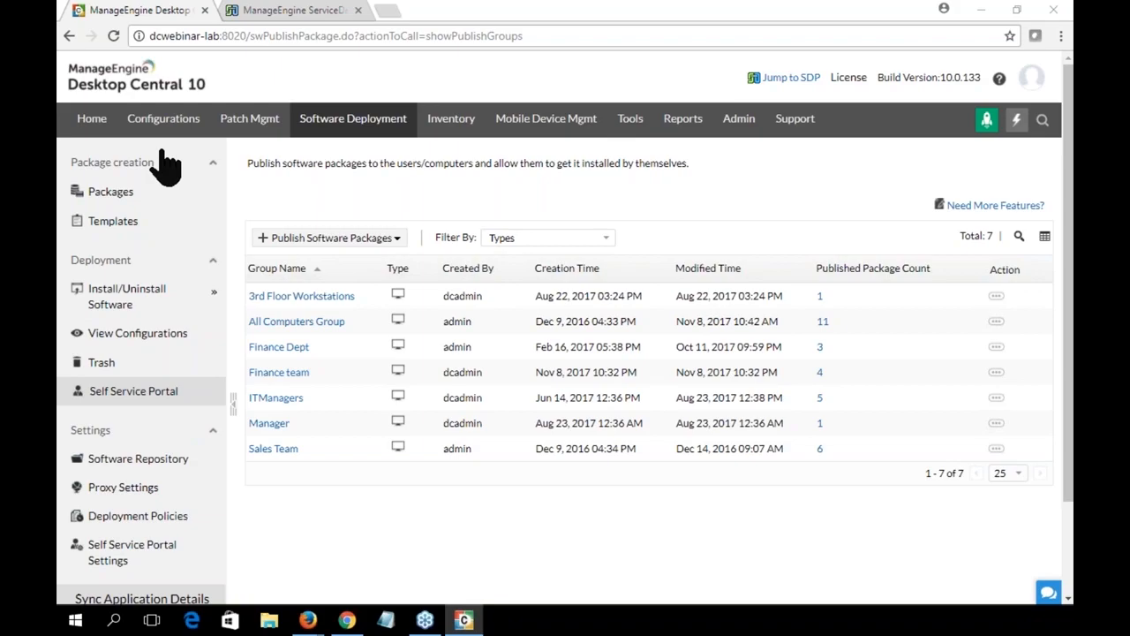
Step: Examine the software catalog in the Self Service Portal window, including its actions and remarks, and close the window
left_click_drag(0, 19, 368, 51)
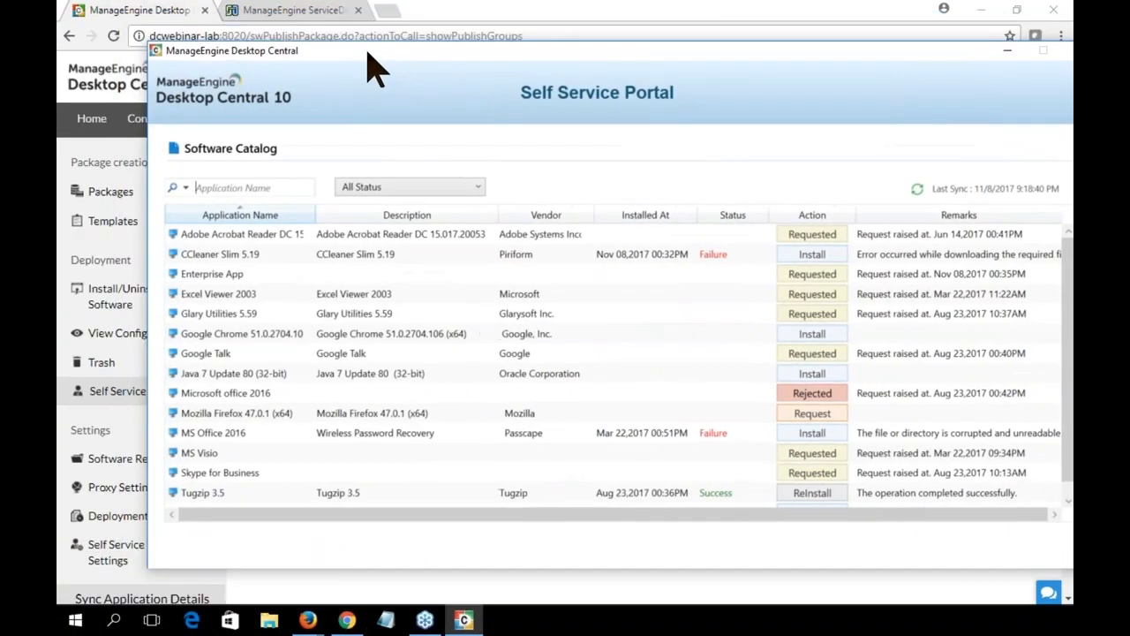
left_click_drag(511, 54, 463, 56)
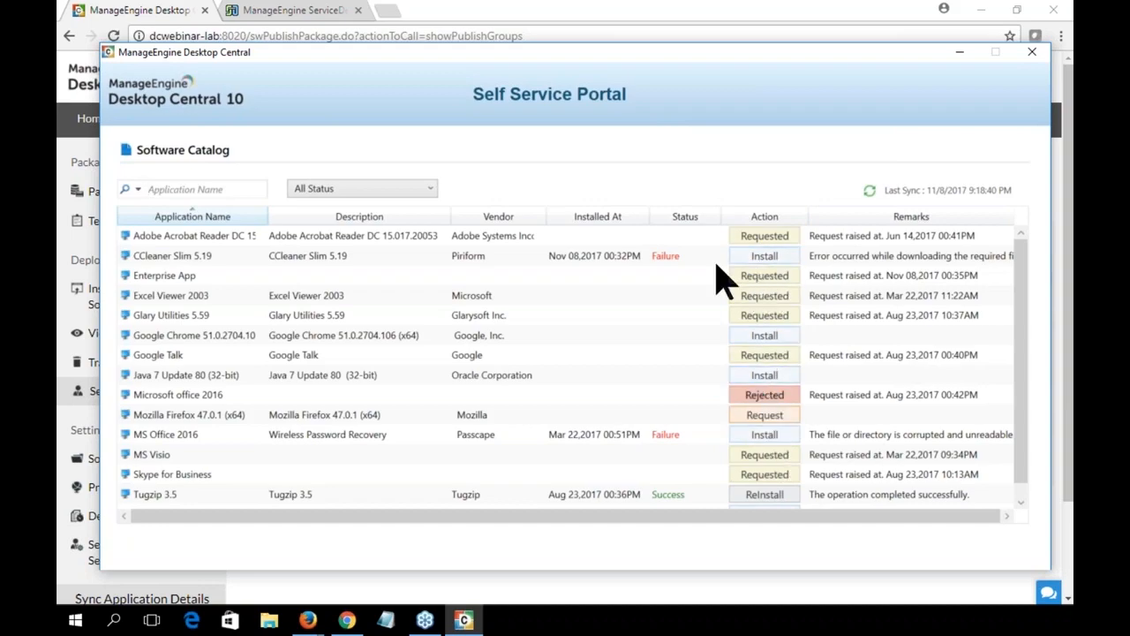
left_click(1032, 53)
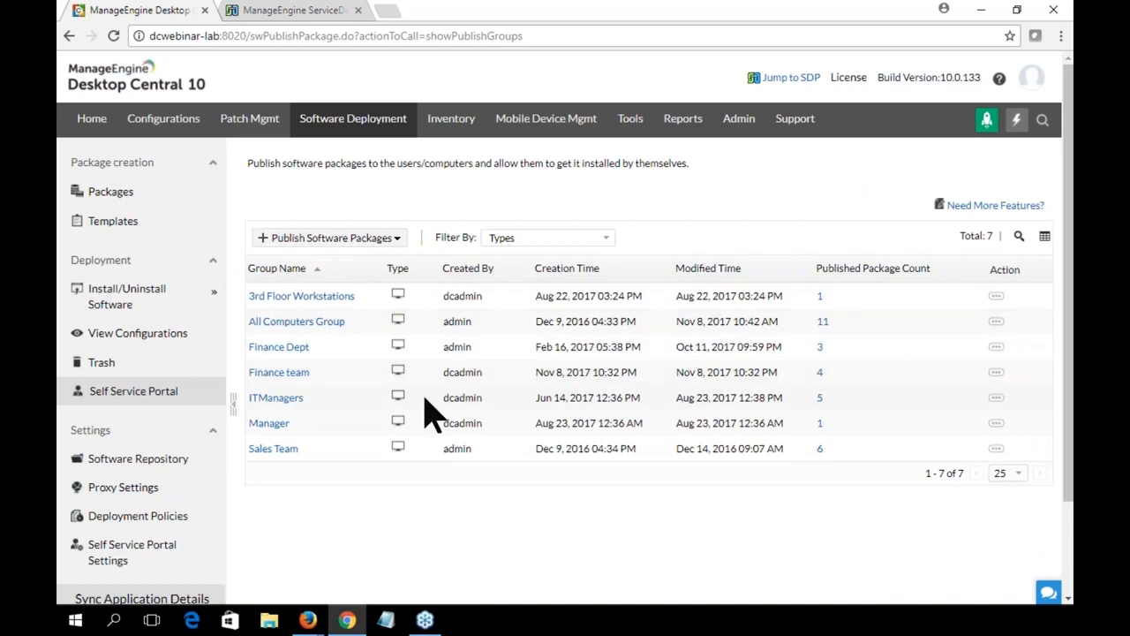
Step: Open the Finance team group and review its member computers and associated software packages
left_click(291, 373)
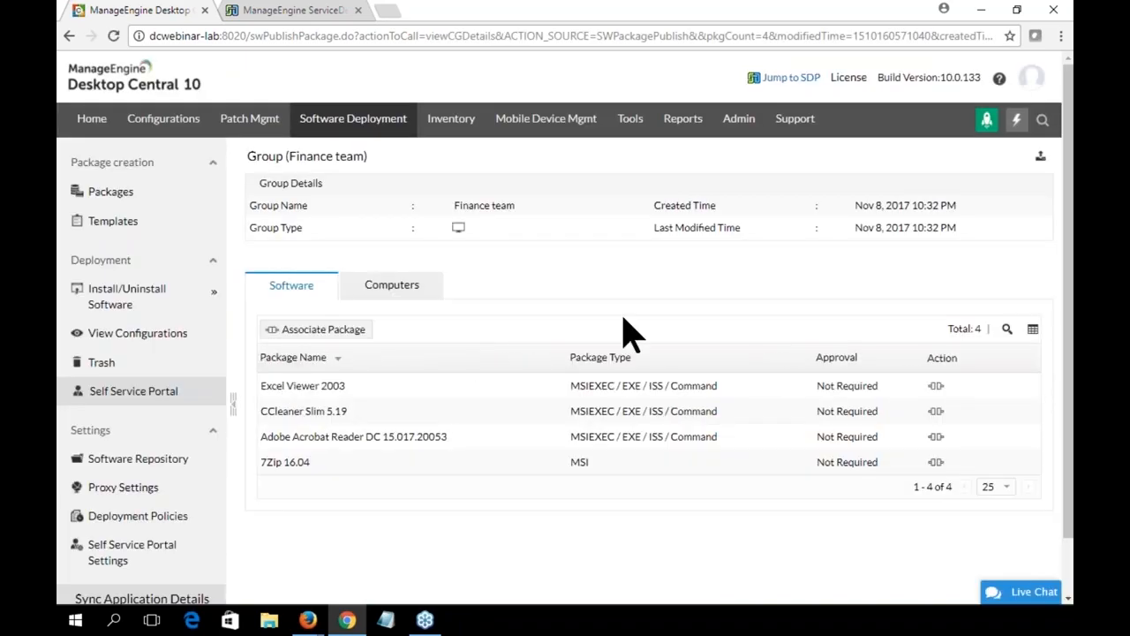
scroll(623, 330, "down", 1)
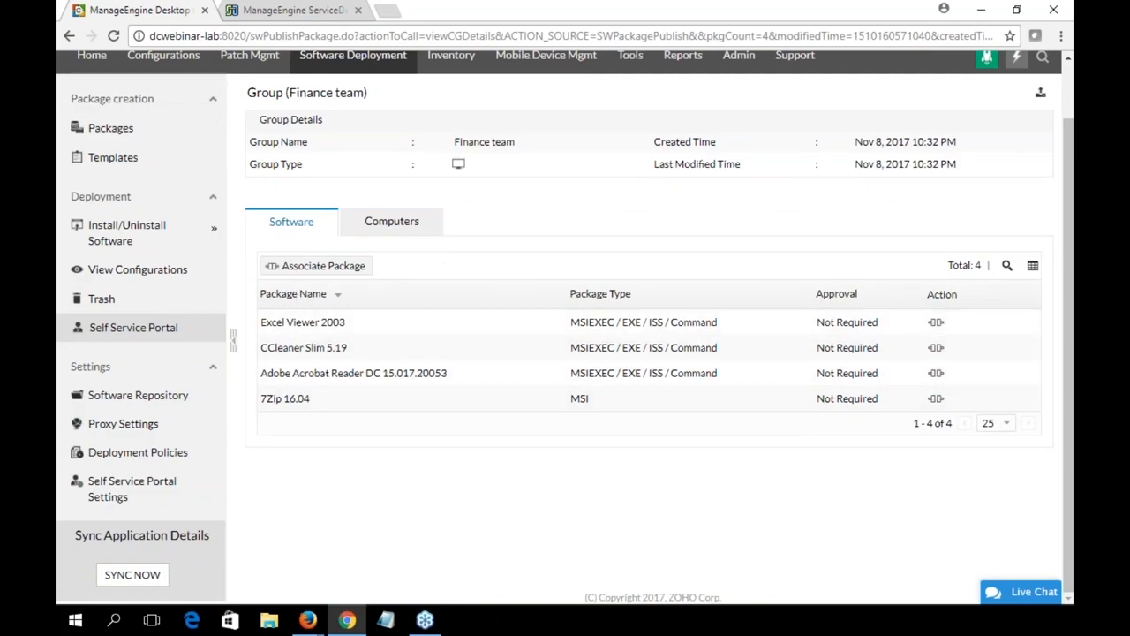
left_click(386, 231)
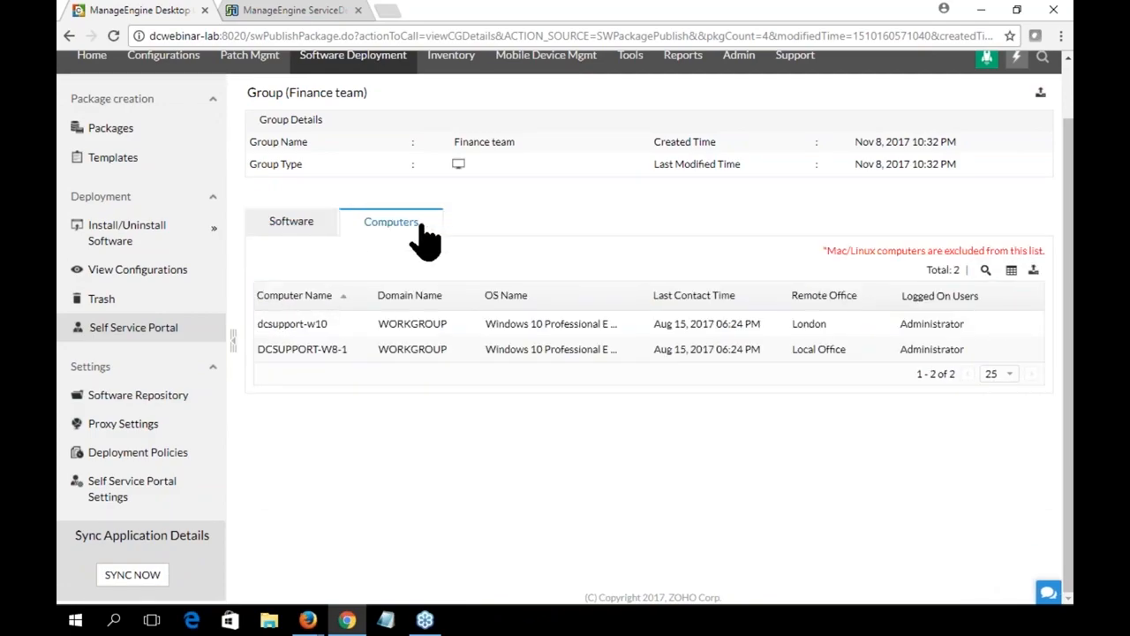
left_click(290, 224)
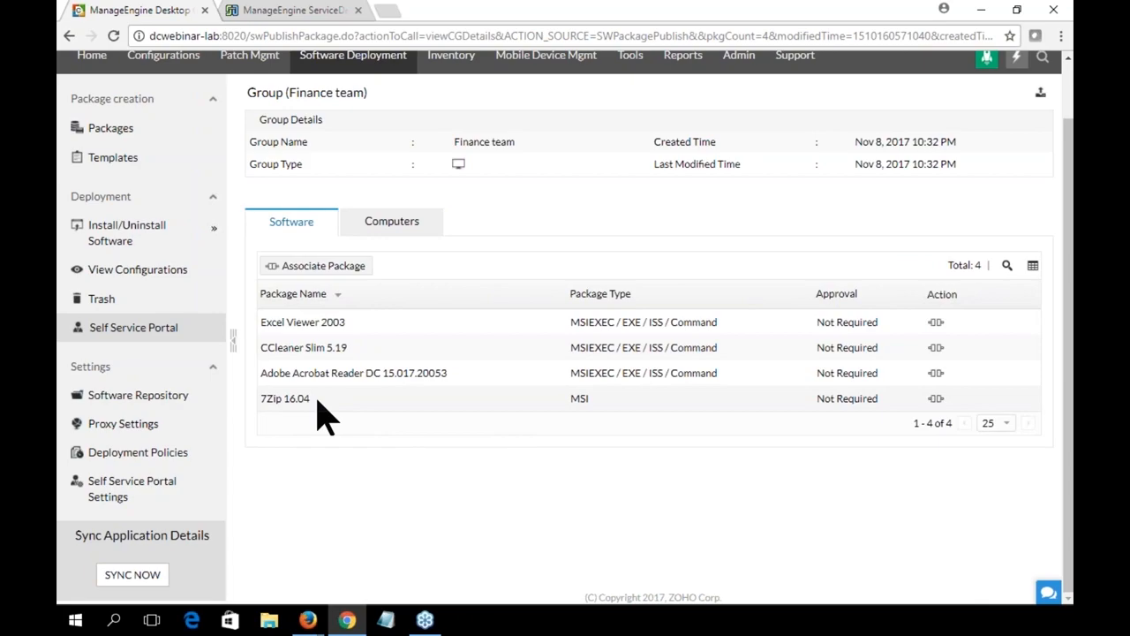
Step: Disassociate the 7Zip 16.04 package from the Finance team group
left_click(936, 398)
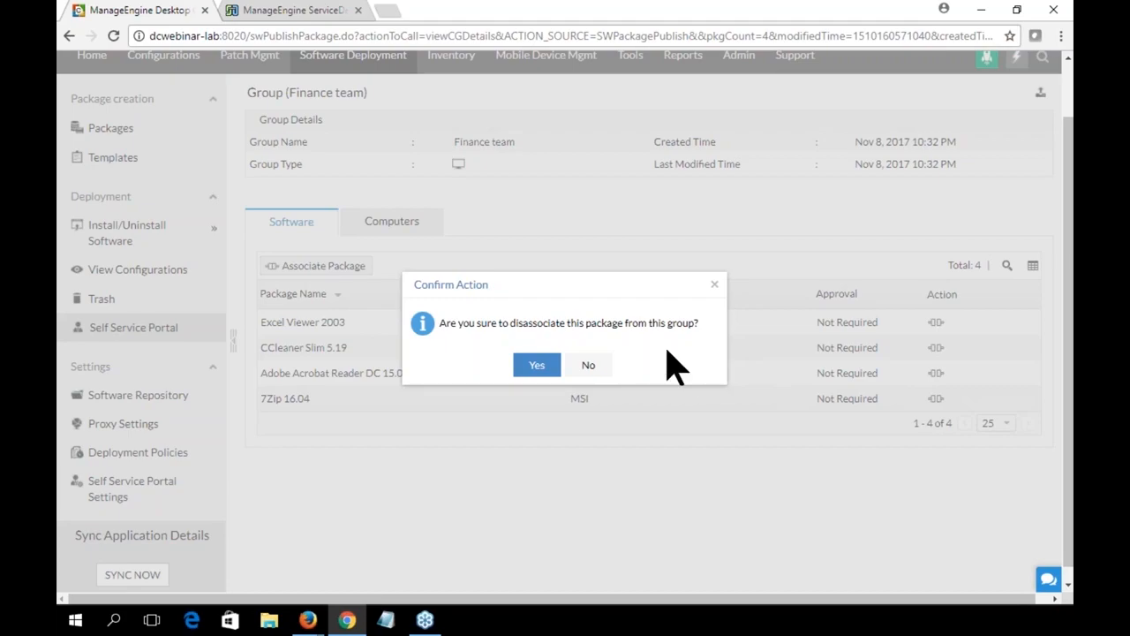
left_click(537, 366)
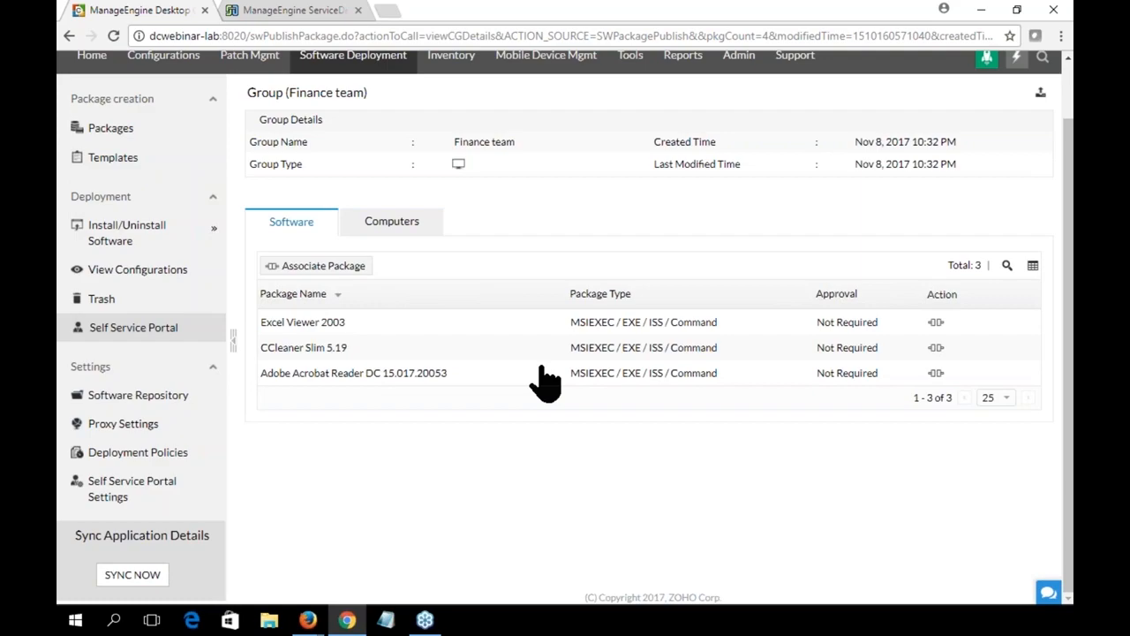
scroll(545, 380, "up", 1)
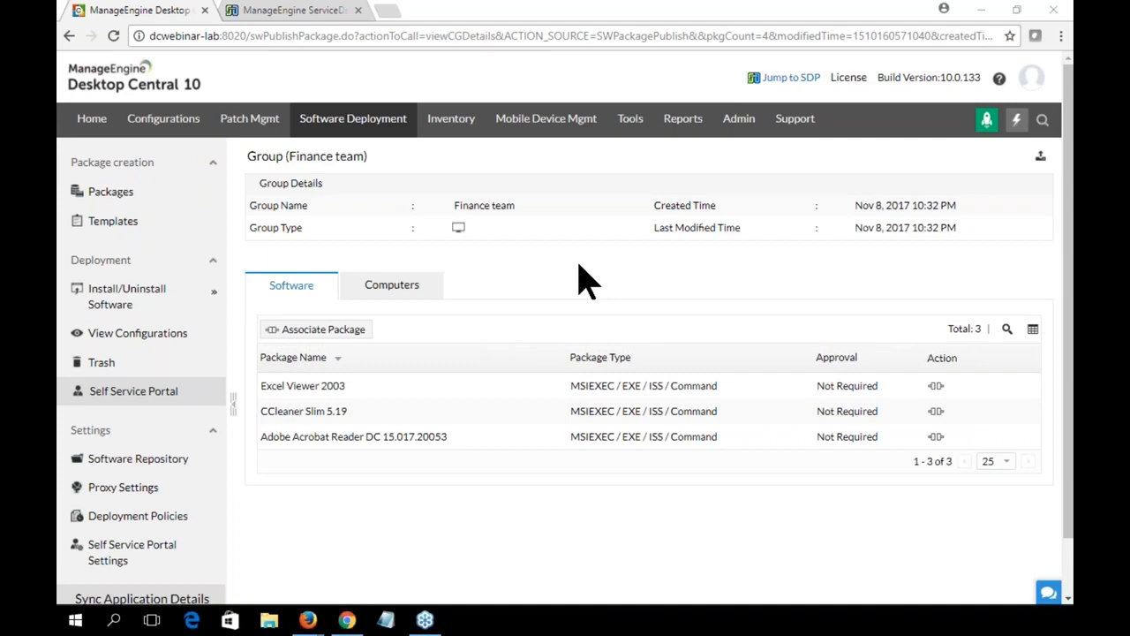
key("alt+Tab")
key("Right")
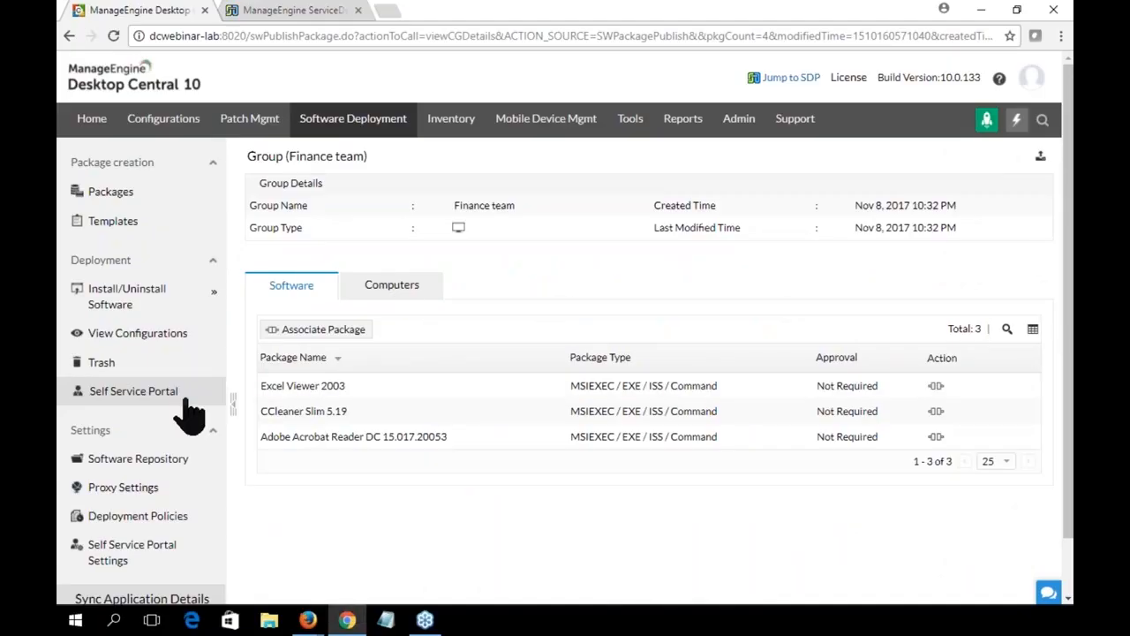
left_click(158, 393)
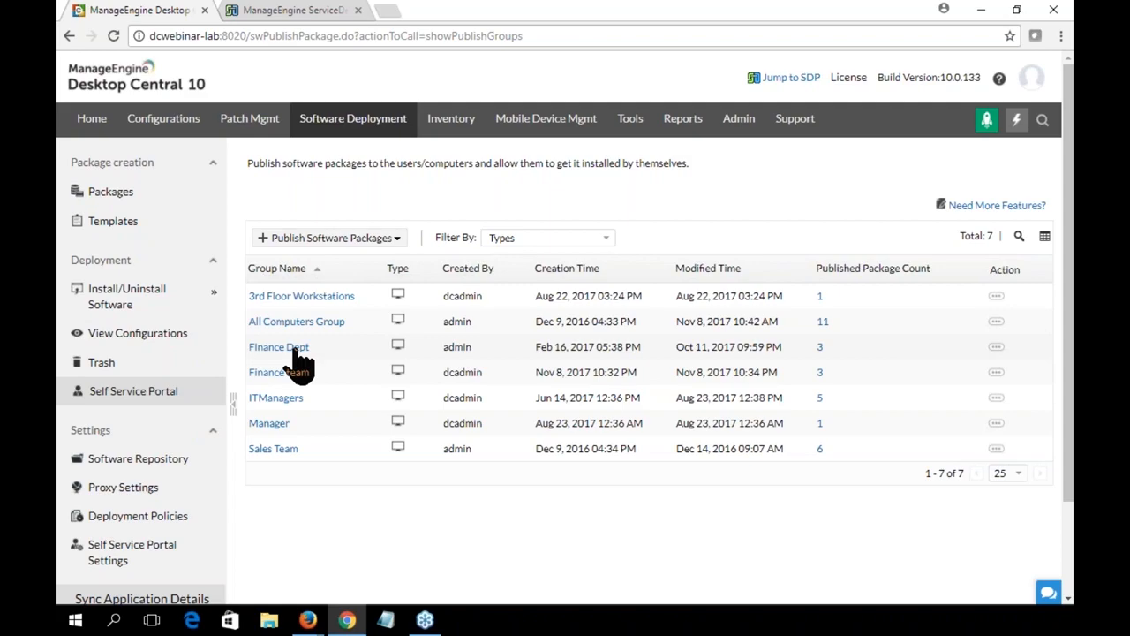
left_click(391, 240)
left_click(303, 265)
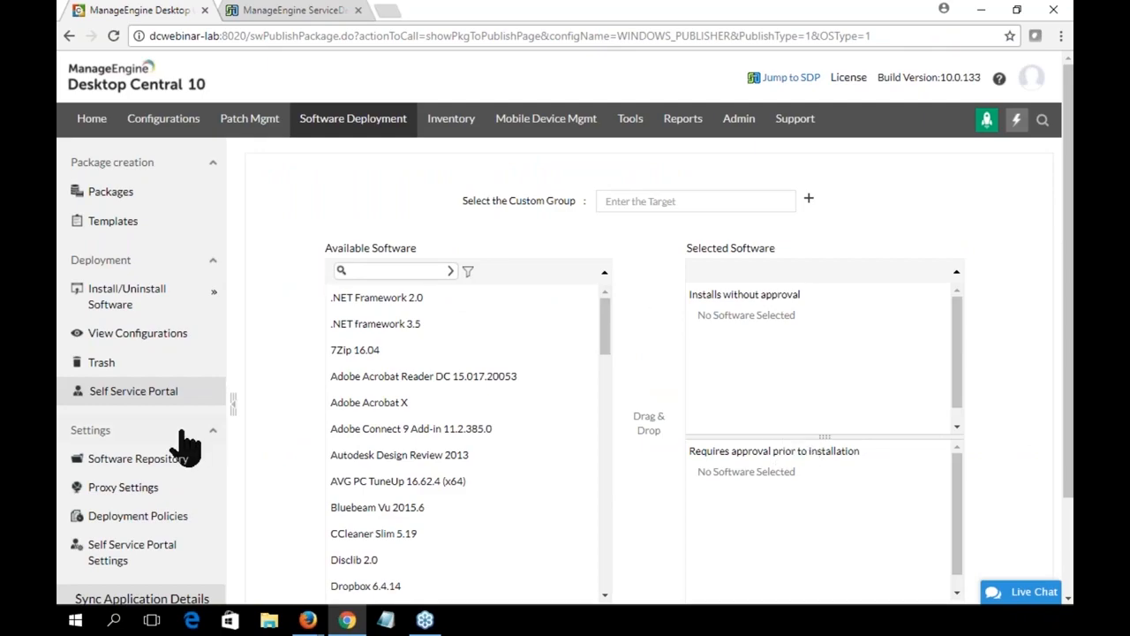
Step: Return to the published groups and open the Finance team group's software selection for modification
left_click(128, 396)
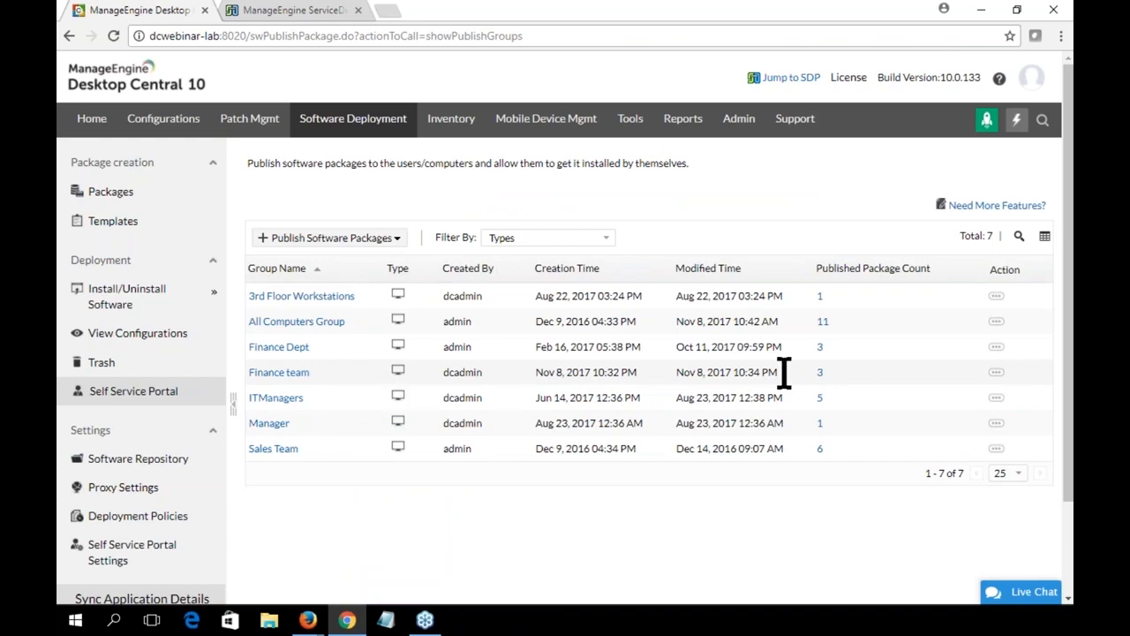
left_click(996, 371)
left_click(930, 372)
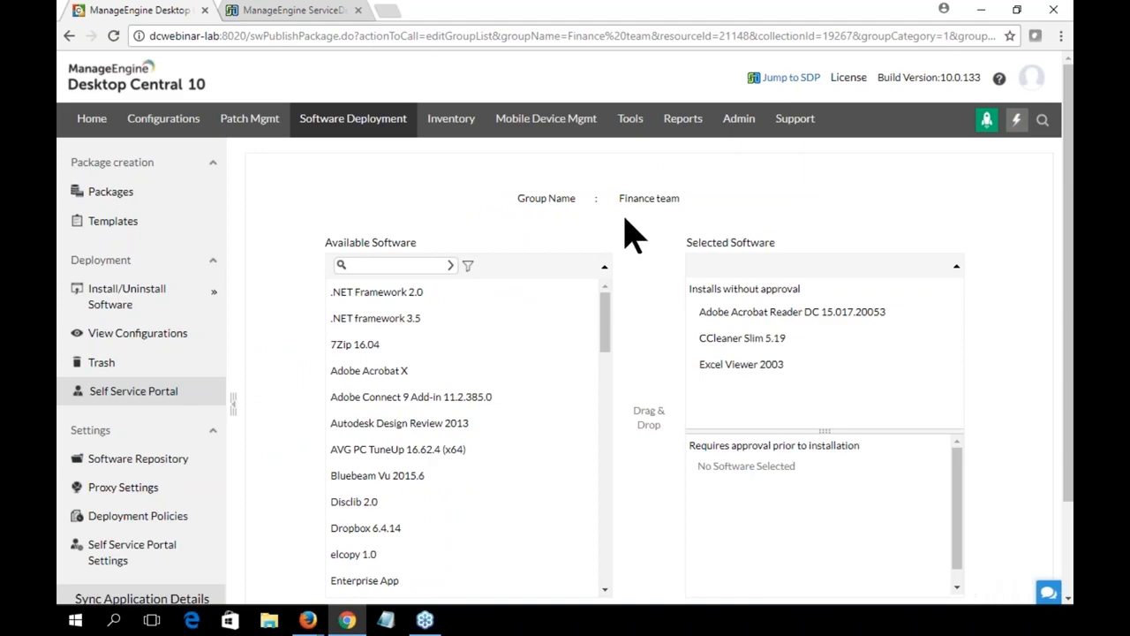
Step: Add Office 2016 and Skype for Business to the Finance team's software that requires approval prior to installation
scroll(602, 415, "down", 1)
scroll(600, 428, "down", 1)
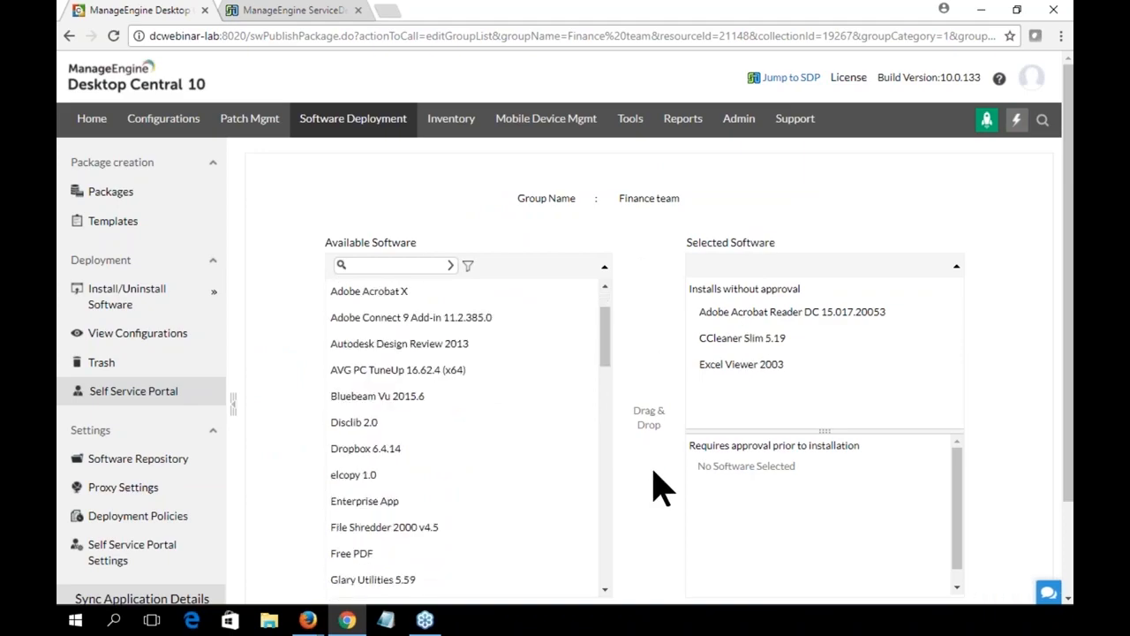
left_click_drag(609, 361, 614, 439)
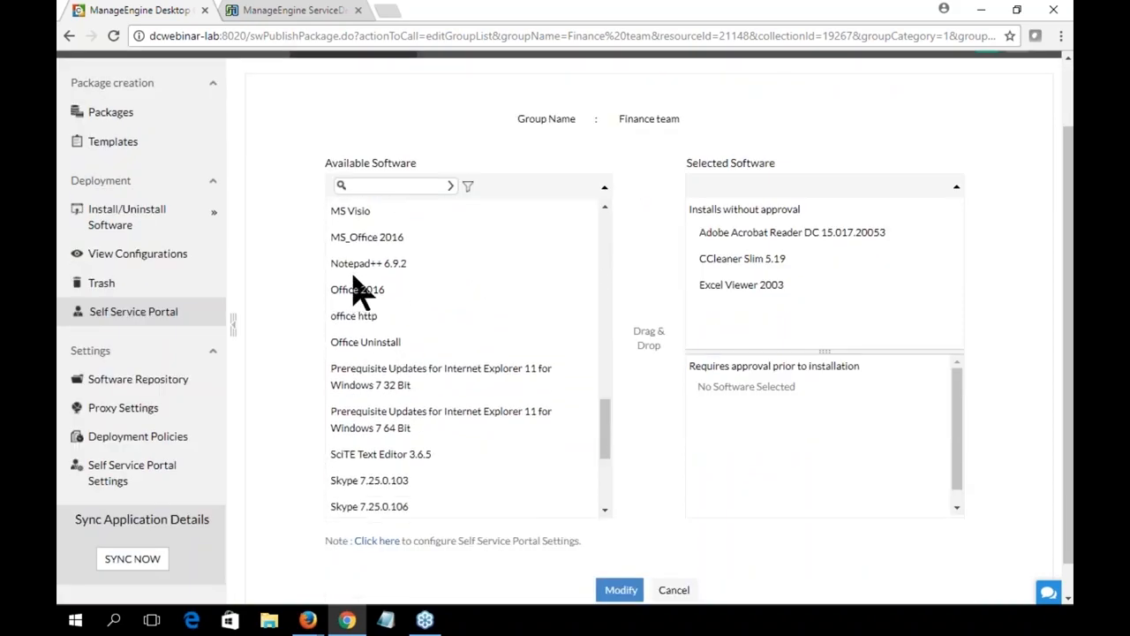
left_click_drag(359, 292, 808, 429)
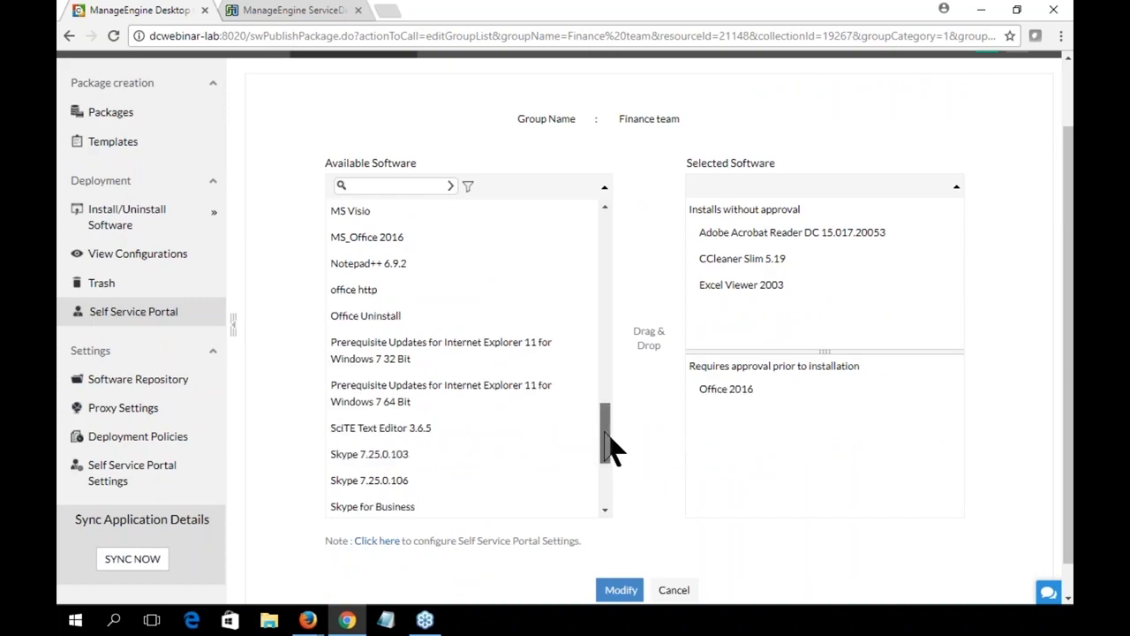
left_click_drag(612, 445, 611, 462)
left_click_drag(398, 449, 977, 454)
scroll(1070, 304, "up", 2)
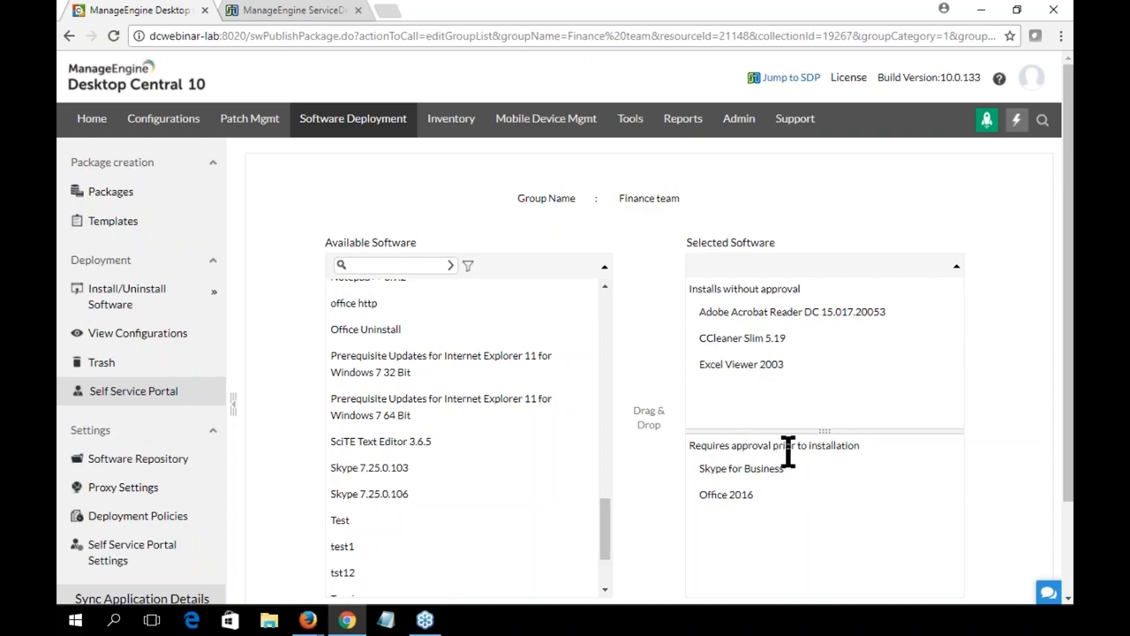
Step: Examine which Finance team packages install without approval and which require approval prior to installation
left_click_drag(691, 446, 858, 454)
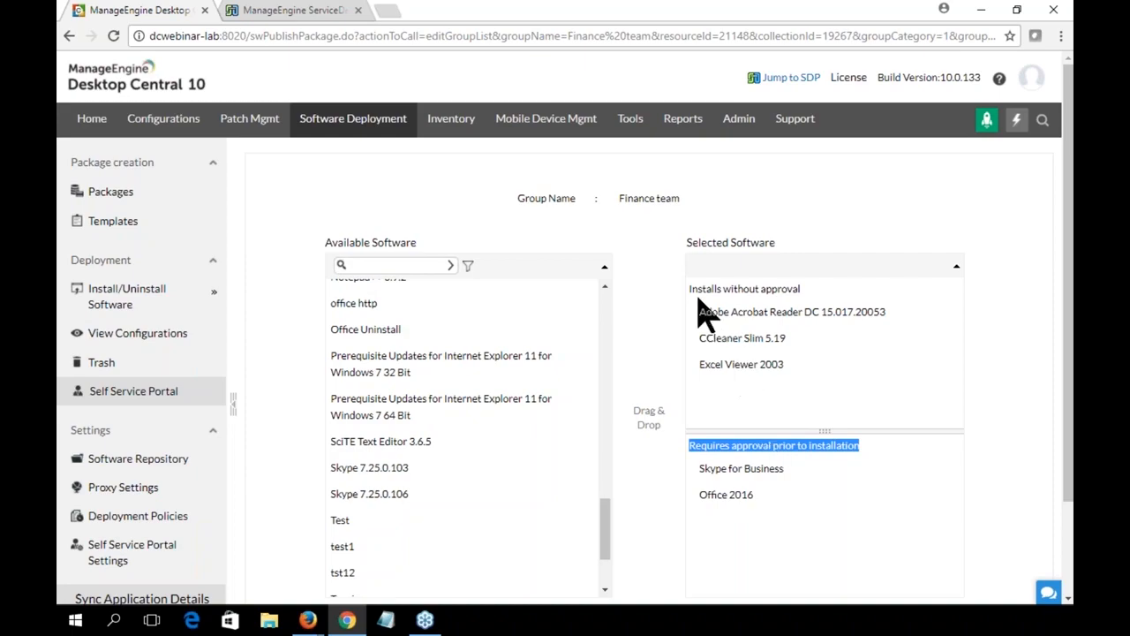
left_click_drag(821, 300, 686, 290)
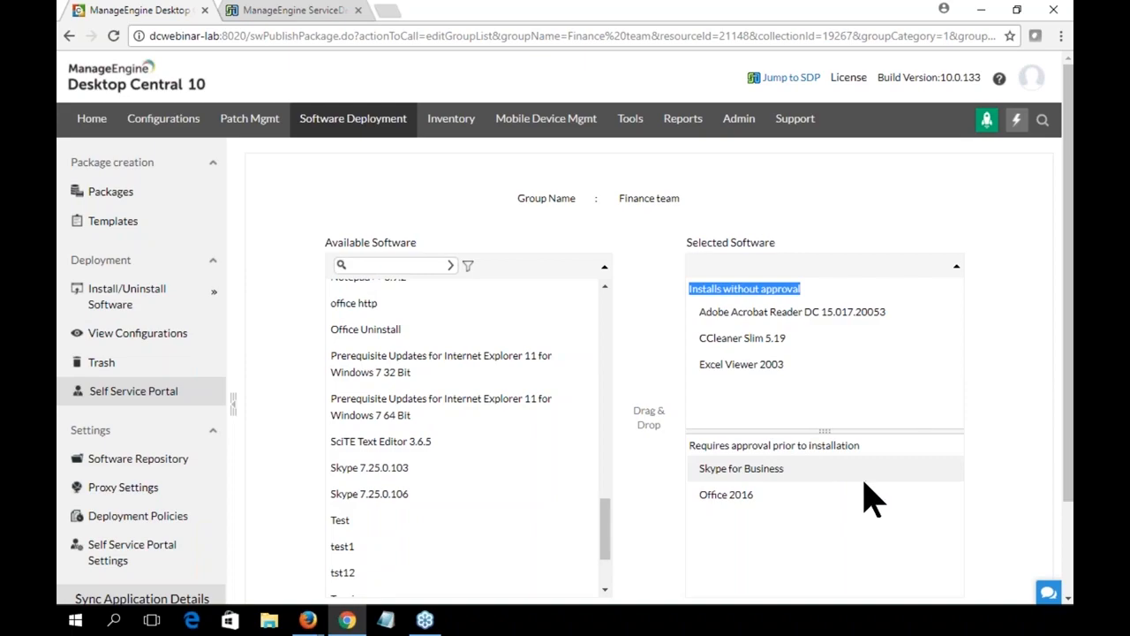
scroll(1068, 472, "down", 1)
scroll(1069, 473, "down", 1)
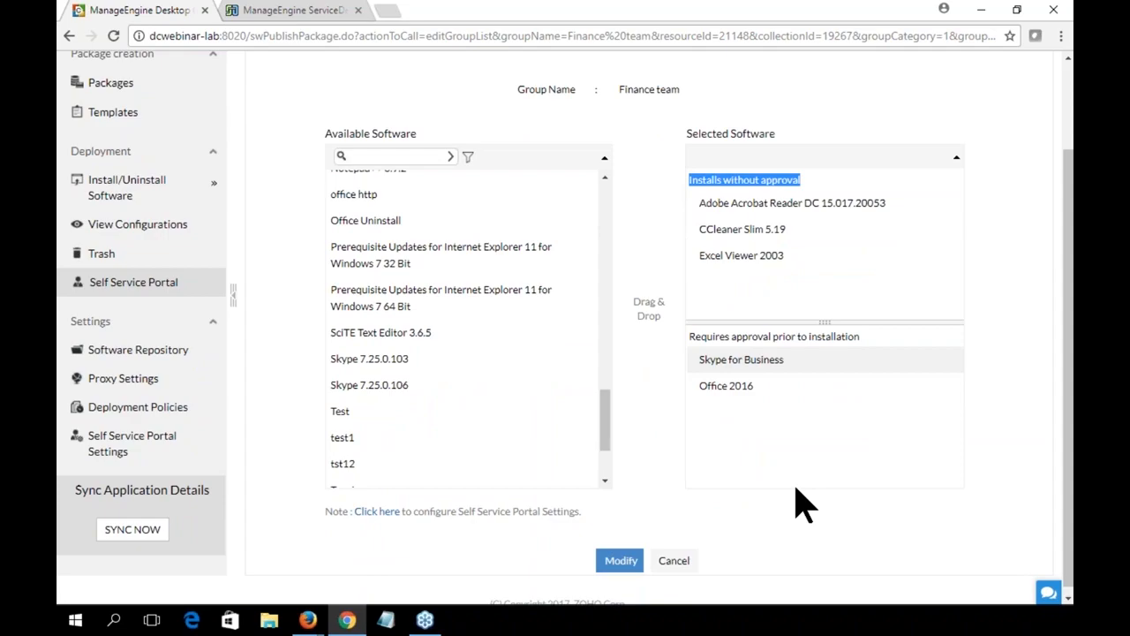
left_click(733, 206)
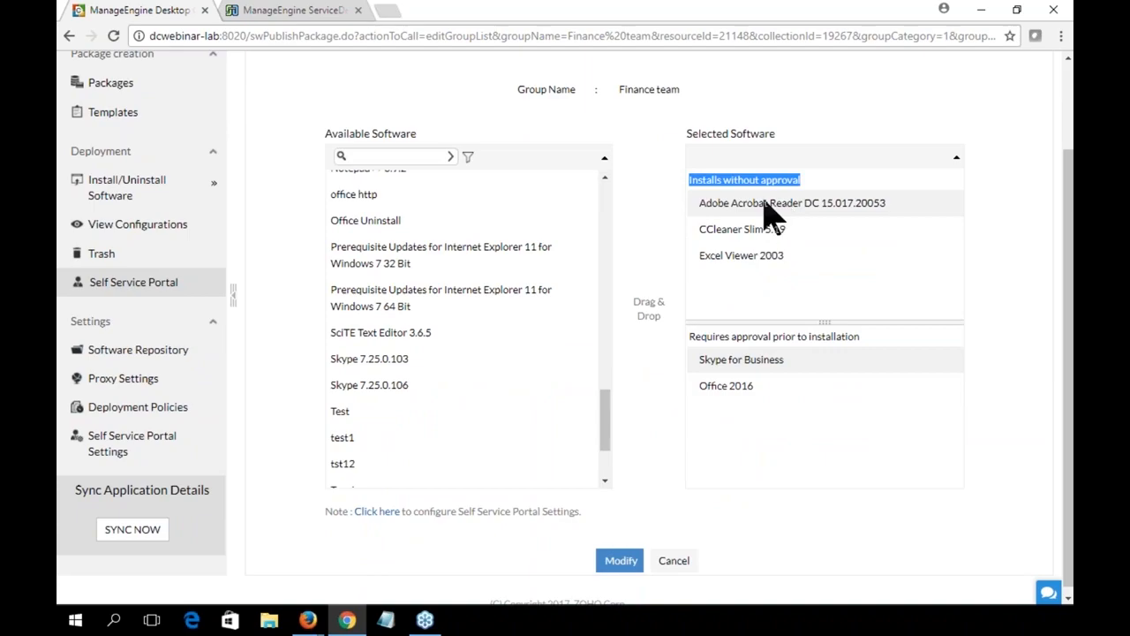
left_click(764, 201)
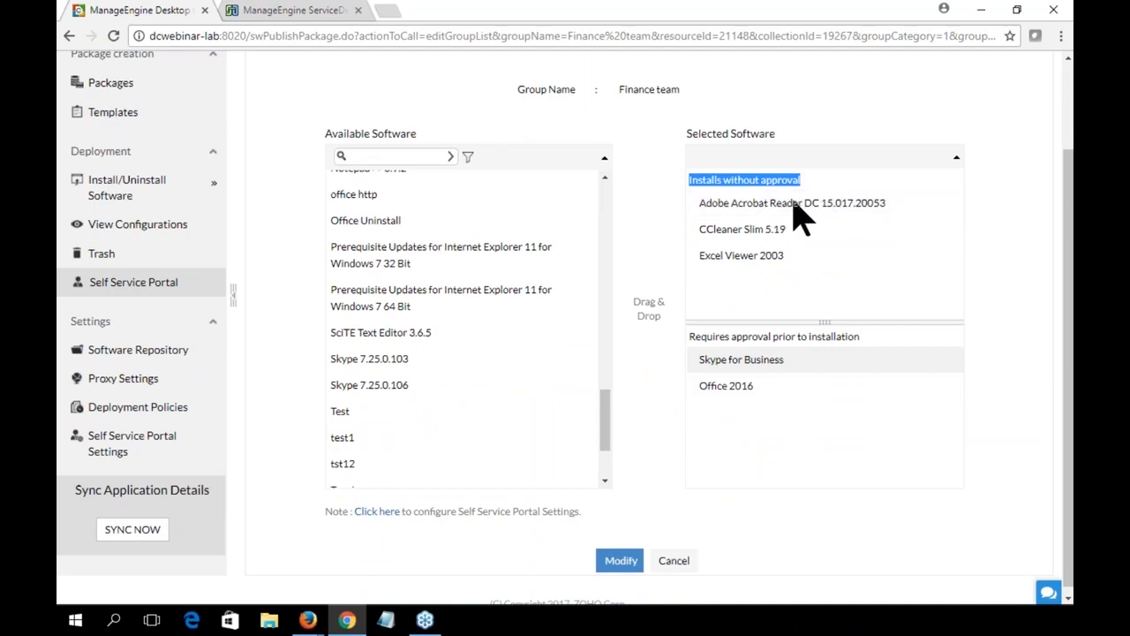
left_click(835, 219)
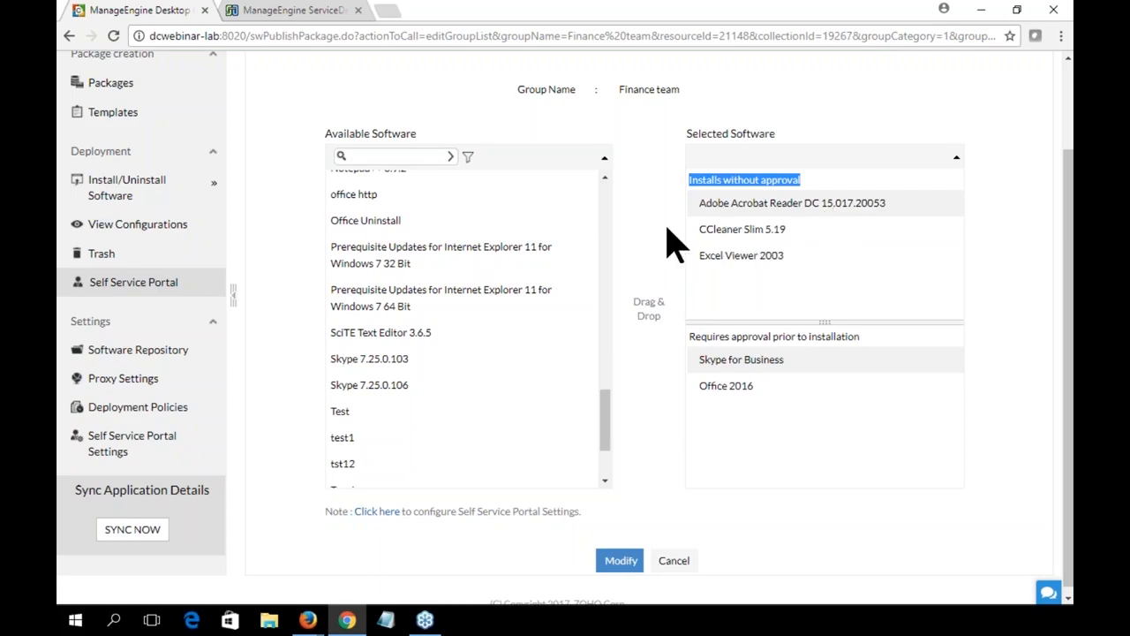
left_click(830, 237)
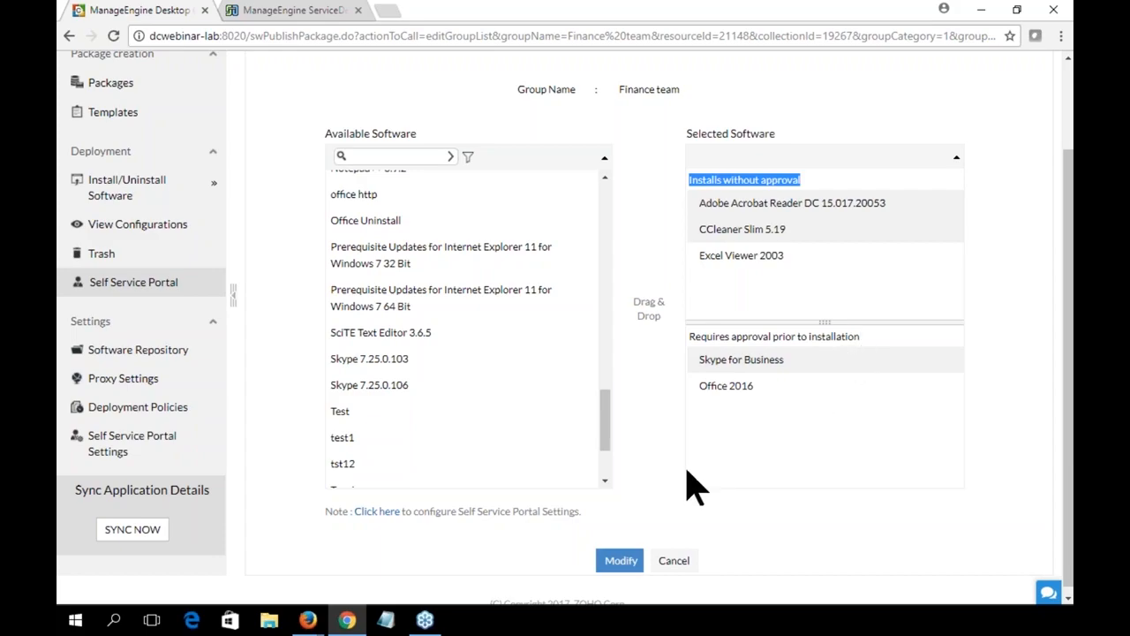
Step: Switch to ServiceDesk Plus and open the "Desktop Central Need MS Office 2016" request with ID 20
left_click(285, 12)
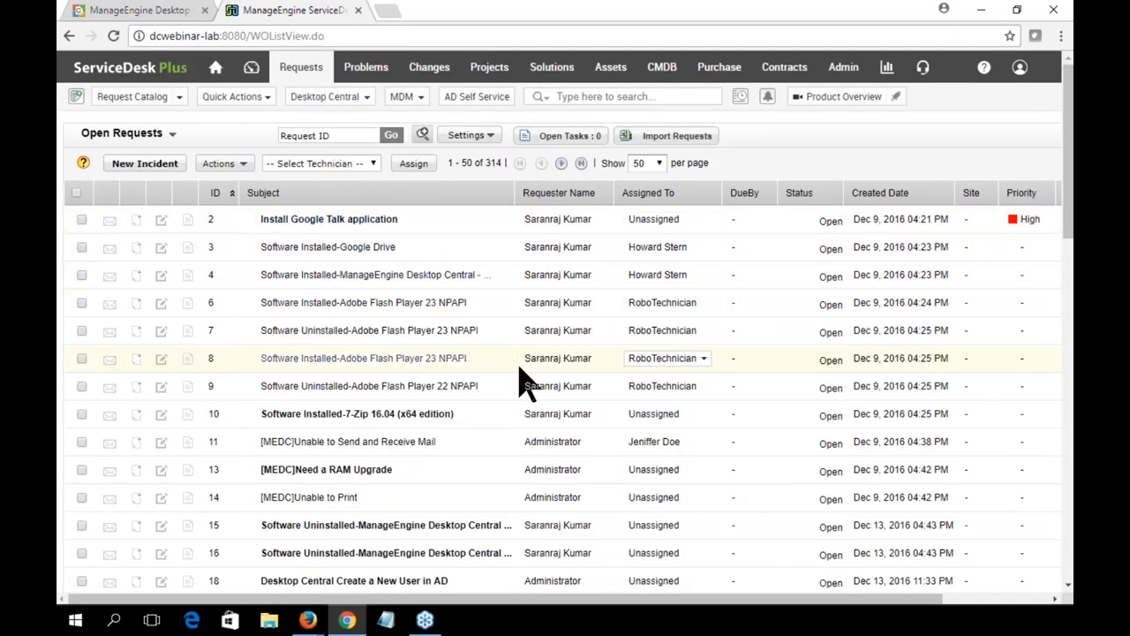
scroll(522, 379, "down", 3)
mouse_move(354, 459)
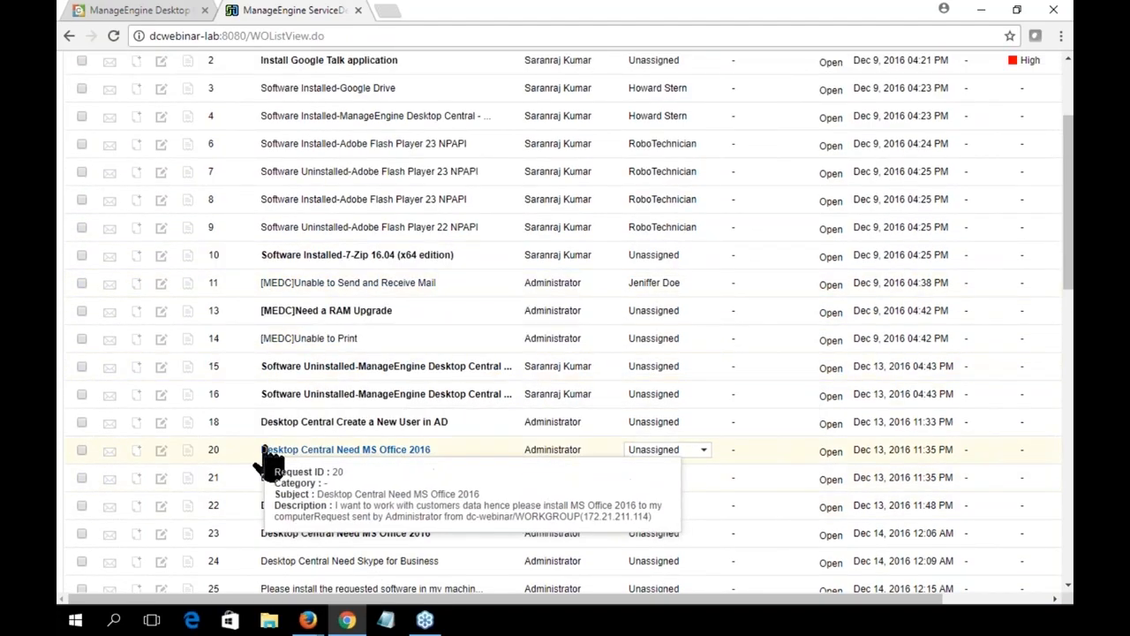
left_click(357, 453)
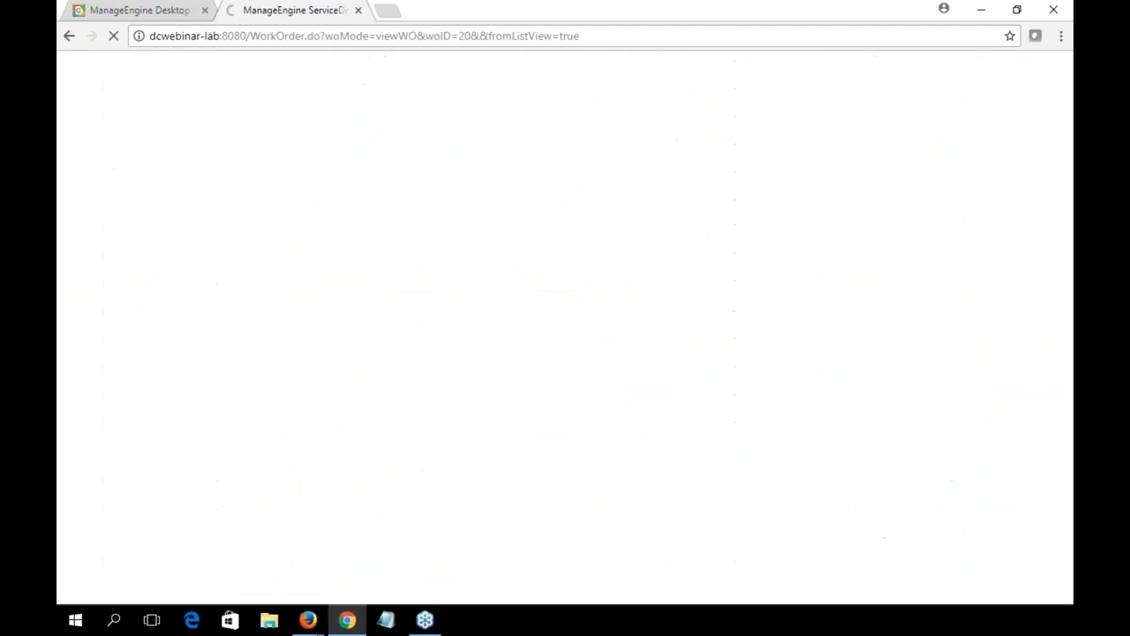
Step: Leave the request and check the pending request approvals on the ServiceDesk Plus home page
left_click(294, 70)
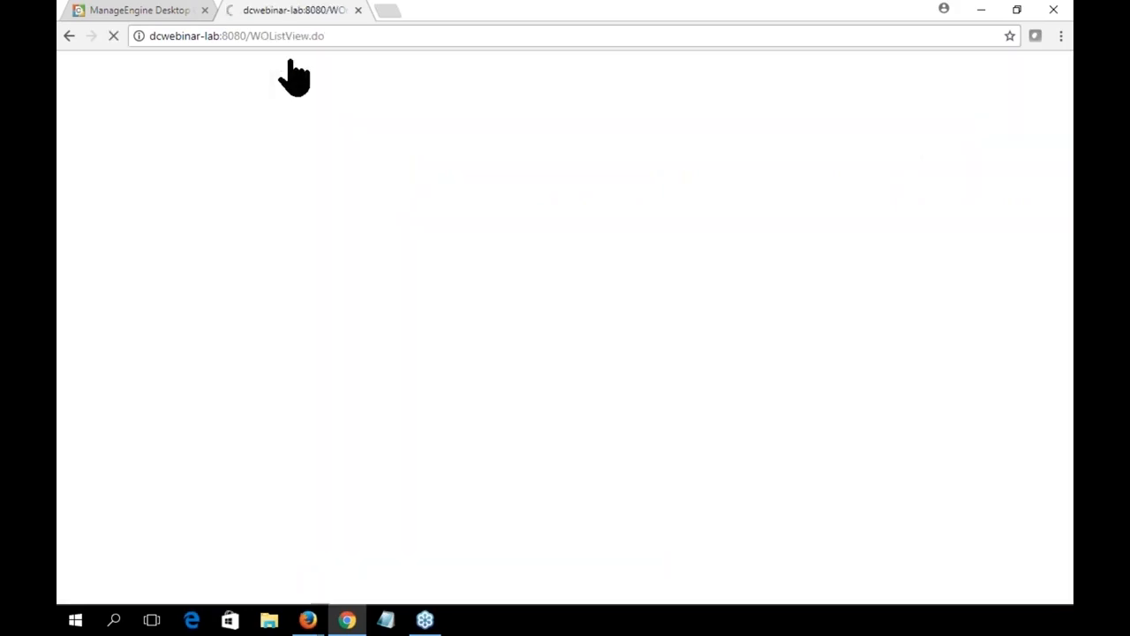
left_click(215, 70)
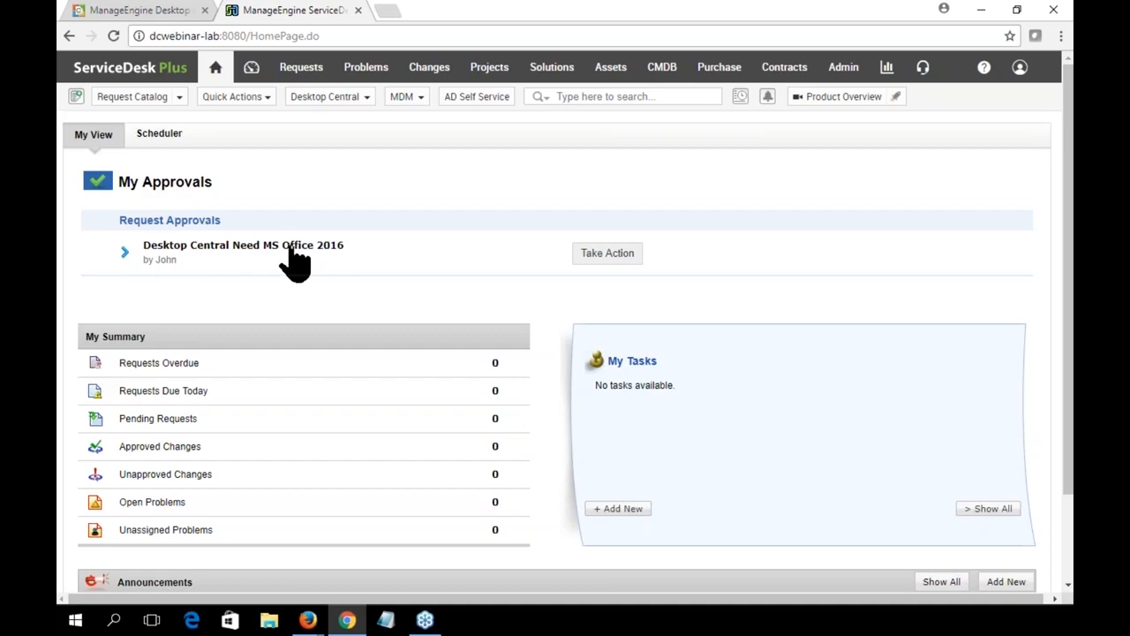
left_click(184, 259)
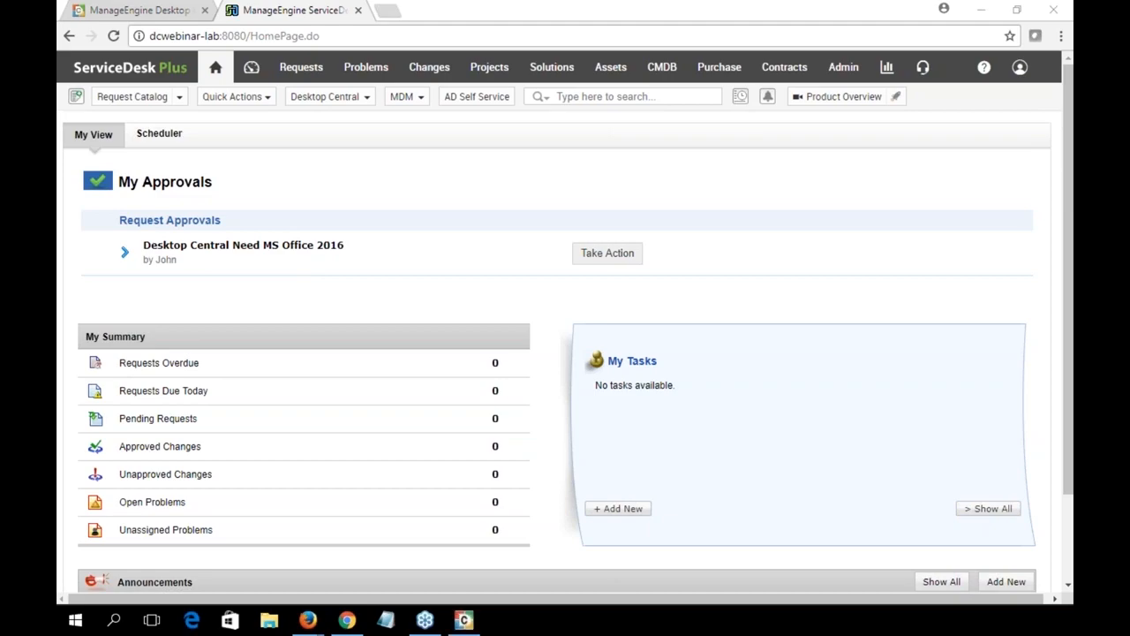
Step: Switch back to the Desktop Central console and open the Self Service Portal Settings
left_click_drag(56, 25, 566, 41)
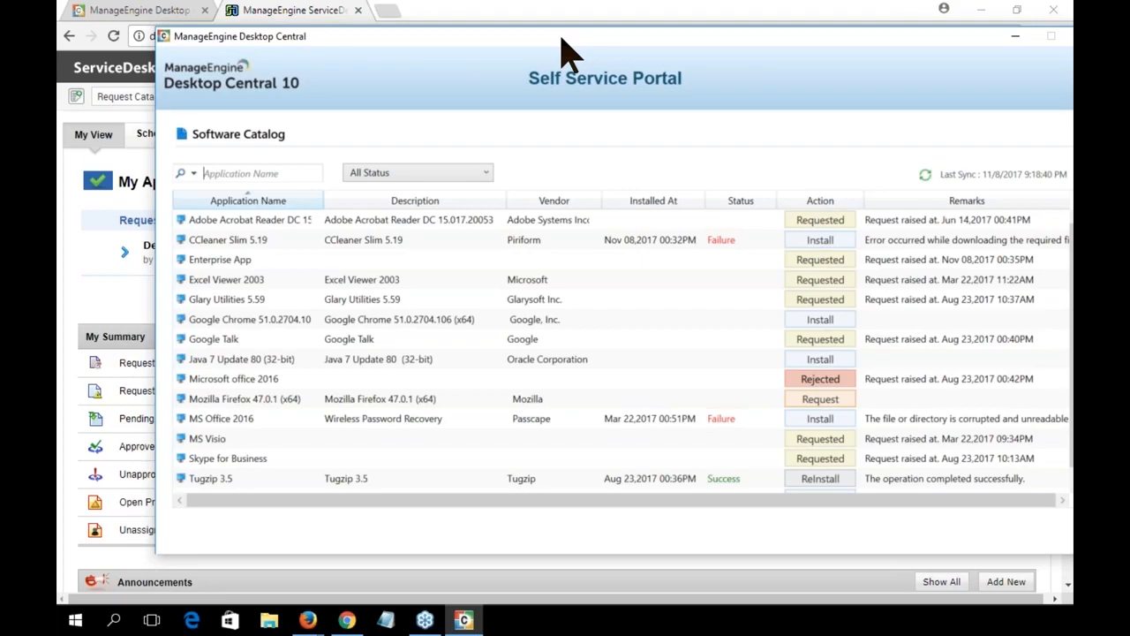
left_click(152, 12)
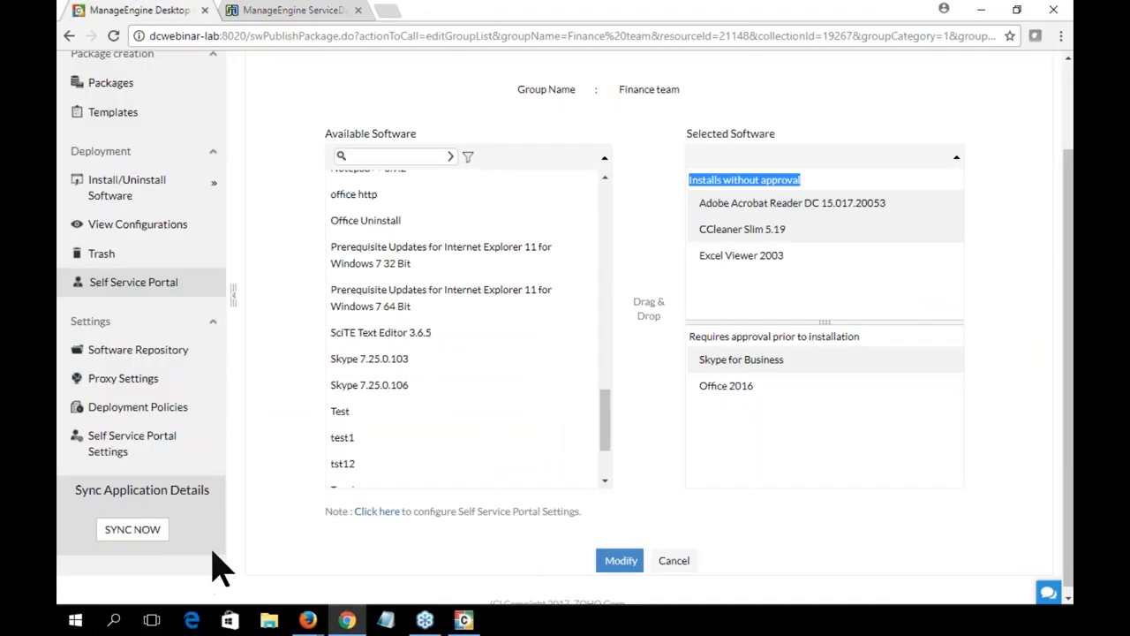
left_click(123, 433)
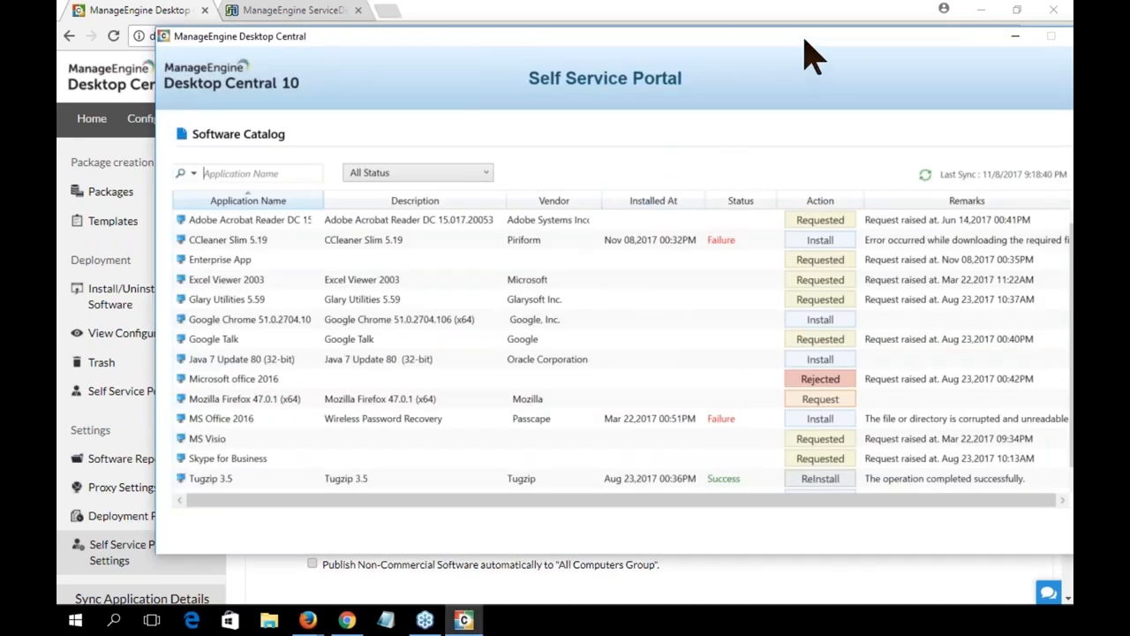
Step: Open the approval request form for Mozilla Firefox 47.0.1 (x64) in the Self Service Portal catalog, and close it without sending
left_click_drag(813, 56, 711, 62)
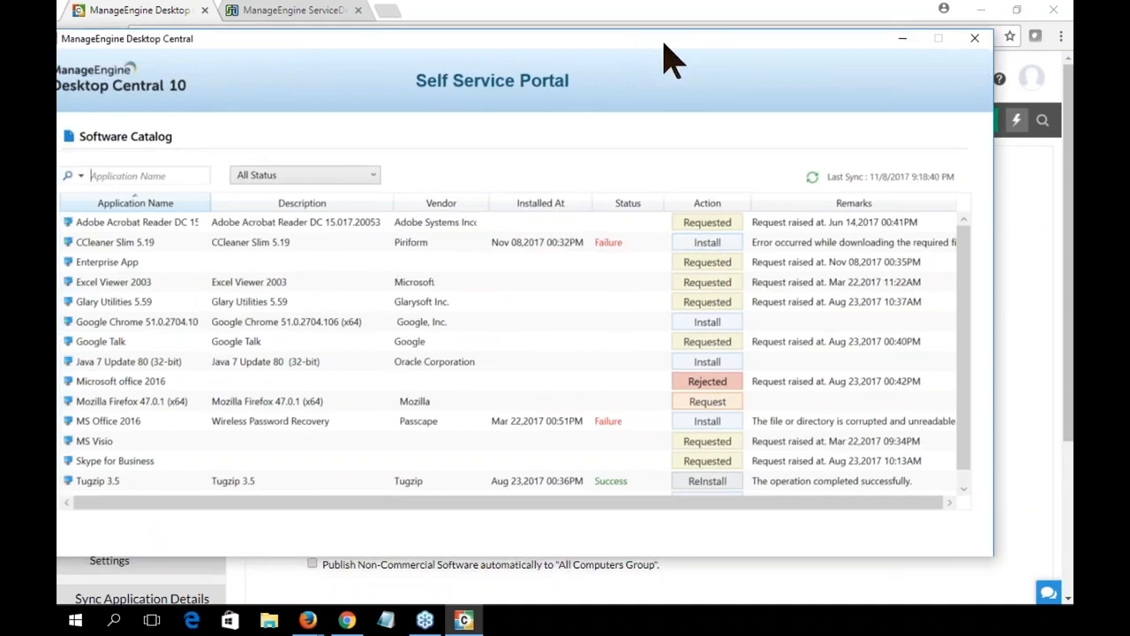
left_click_drag(668, 55, 757, 61)
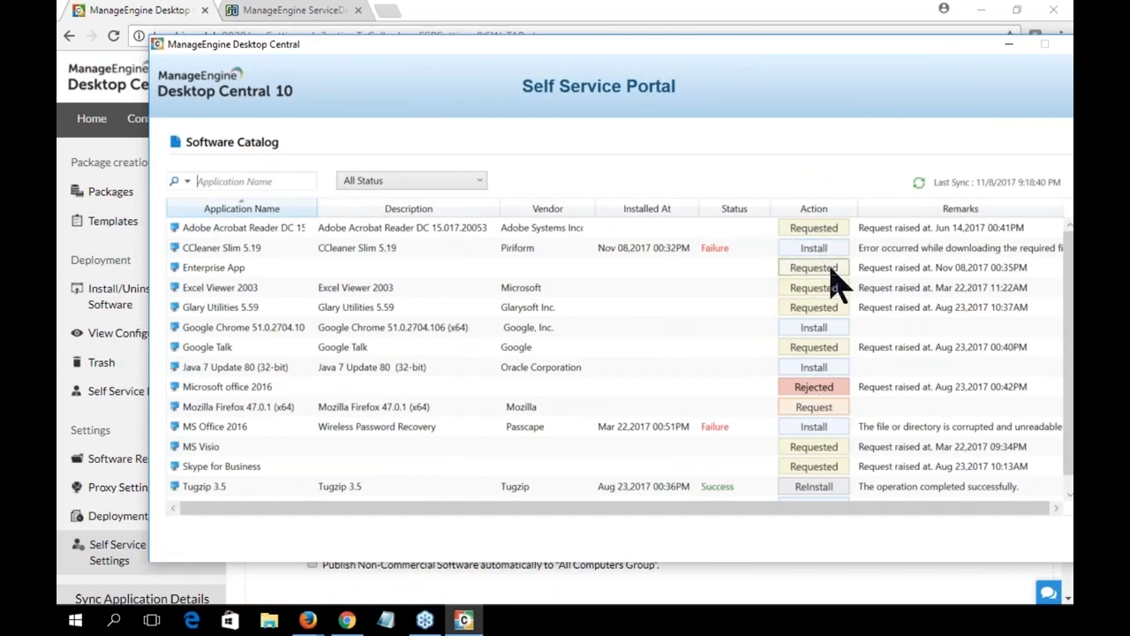
left_click(813, 408)
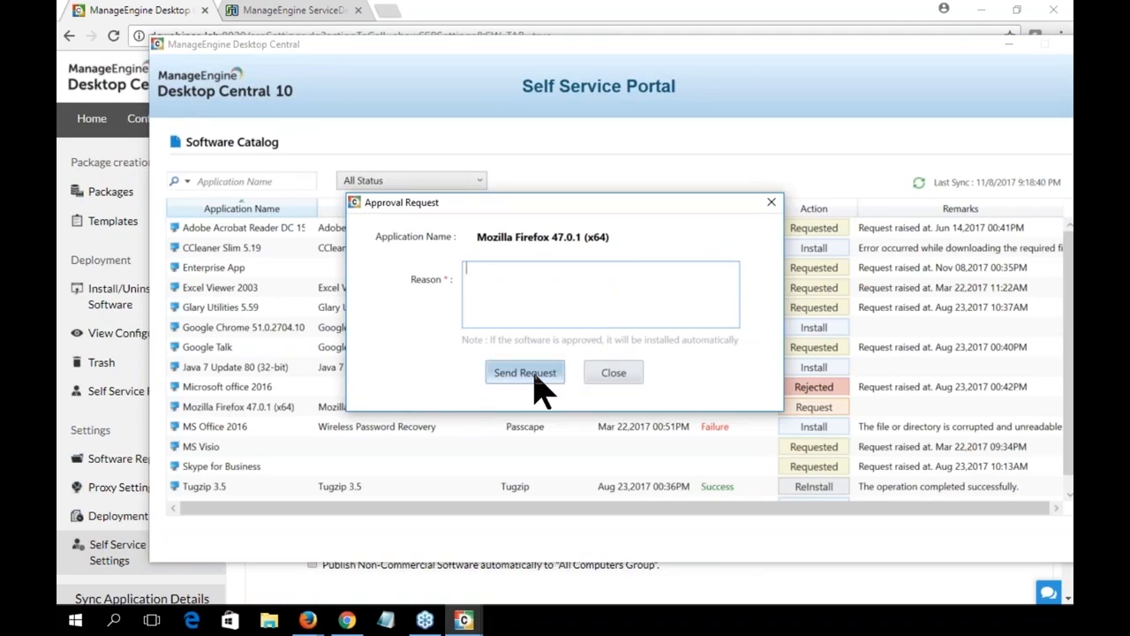
left_click(770, 203)
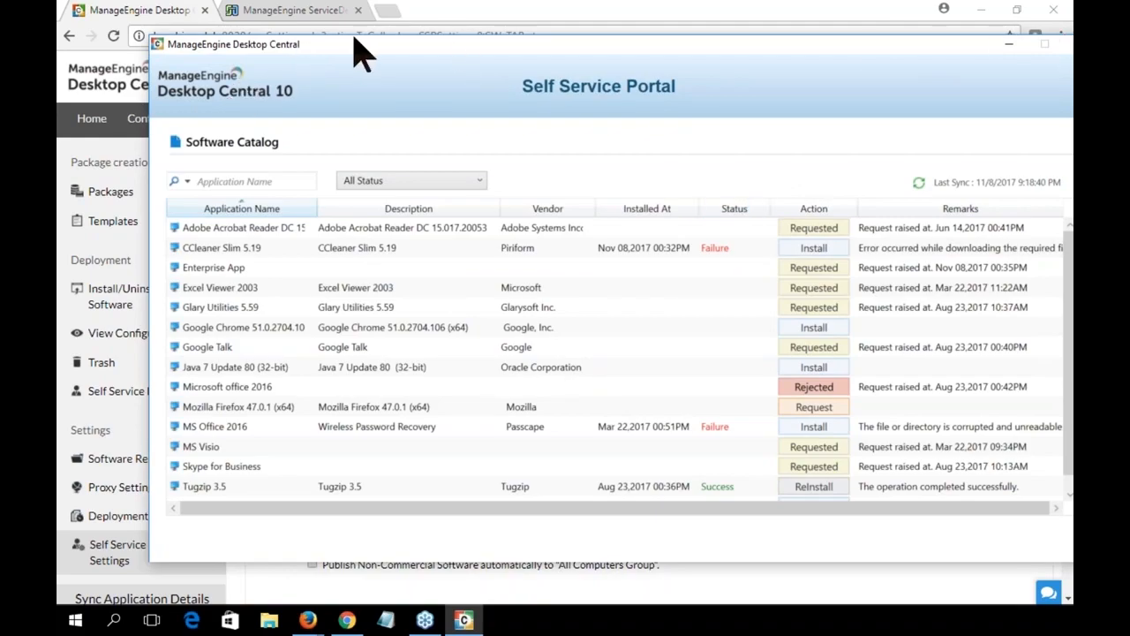
Step: Switch to ServiceDesk Plus, view the approval details of the "Desktop Central Need MS Office 2016" request, and close them without deciding
left_click(289, 12)
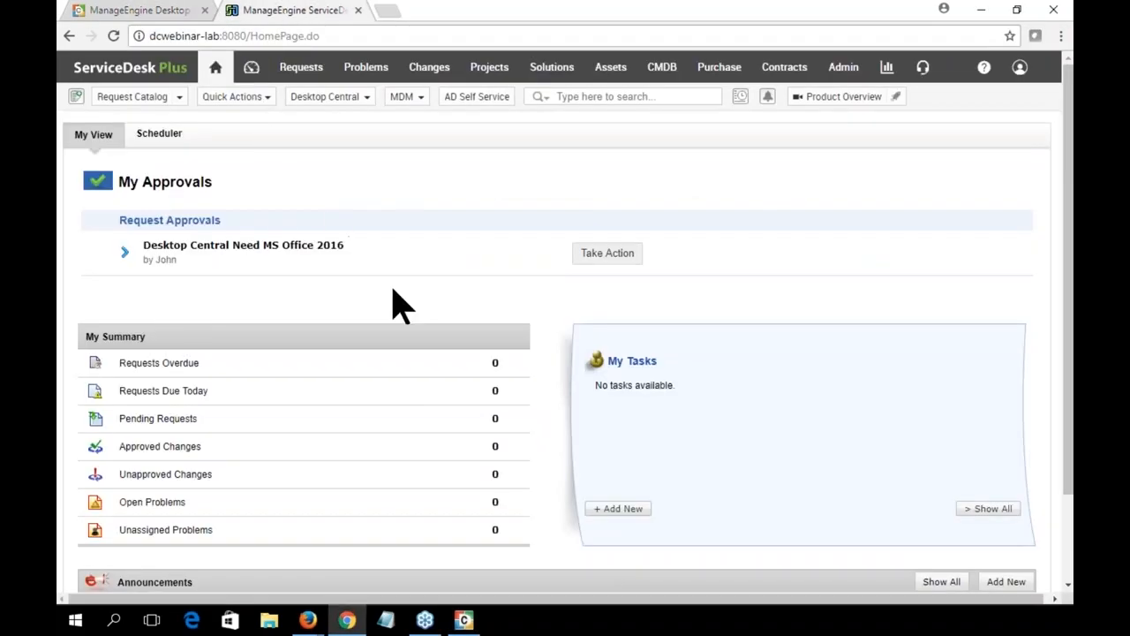
left_click(256, 250)
left_click_drag(300, 192, 432, 83)
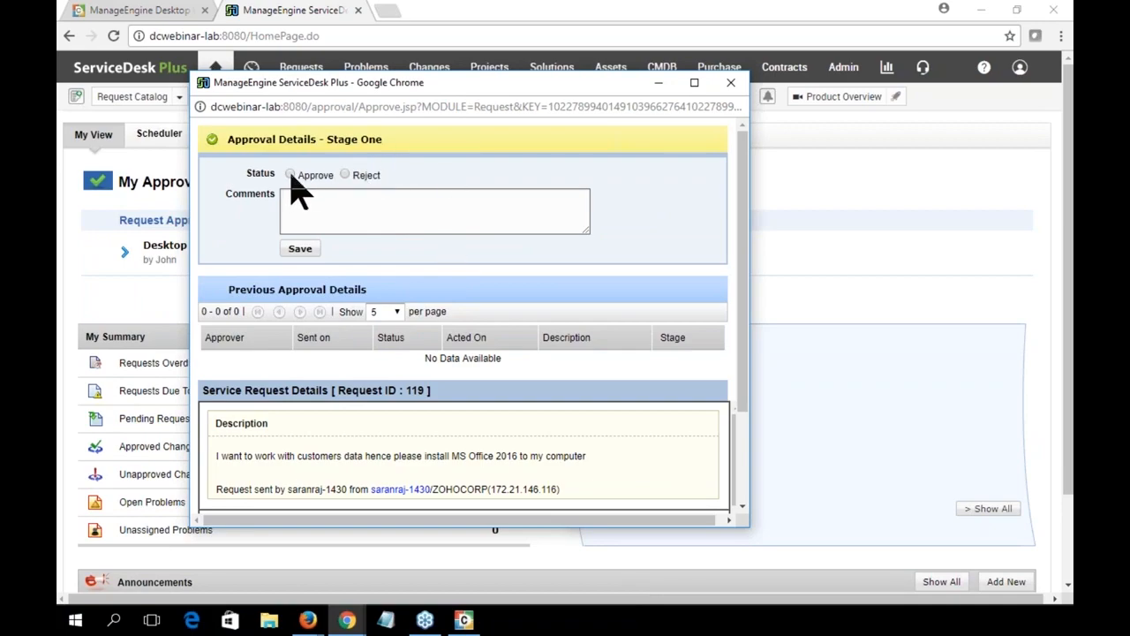
left_click(731, 83)
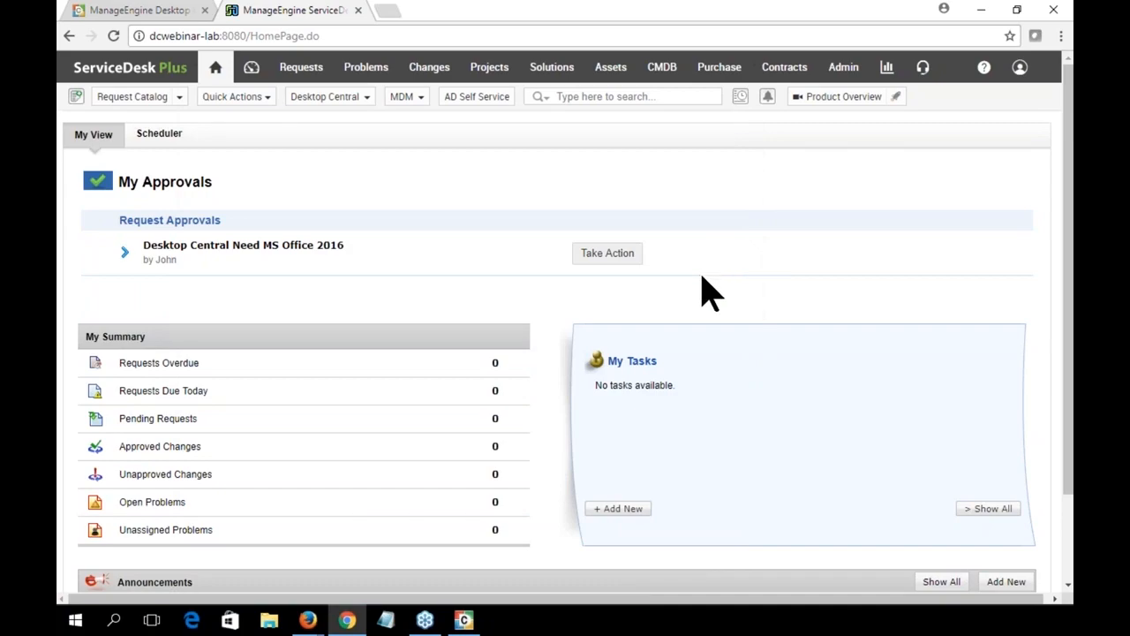
Step: Return to the Self Service Portal software catalog, review the applications' install and request actions, and close the portal
key("alt+Tab")
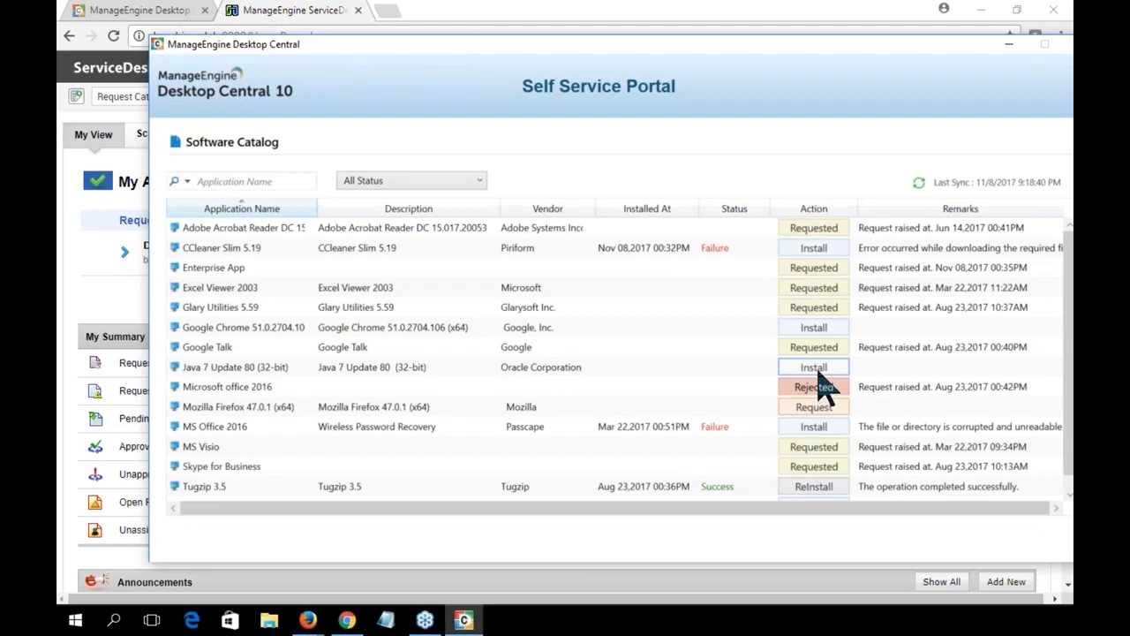
left_click_drag(869, 48, 765, 64)
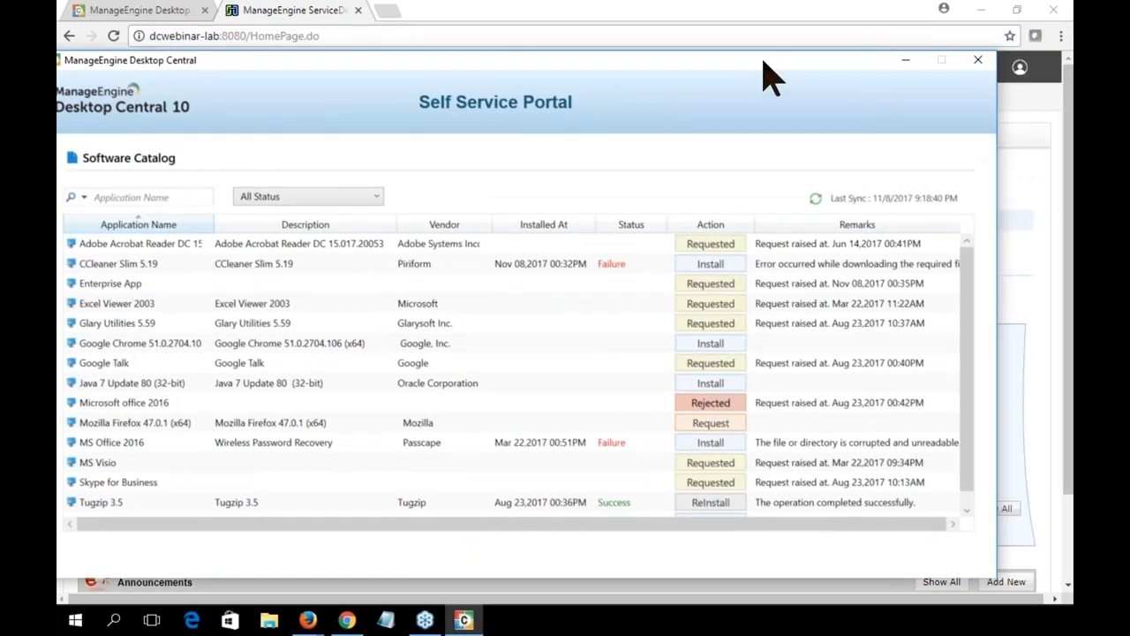
left_click(978, 62)
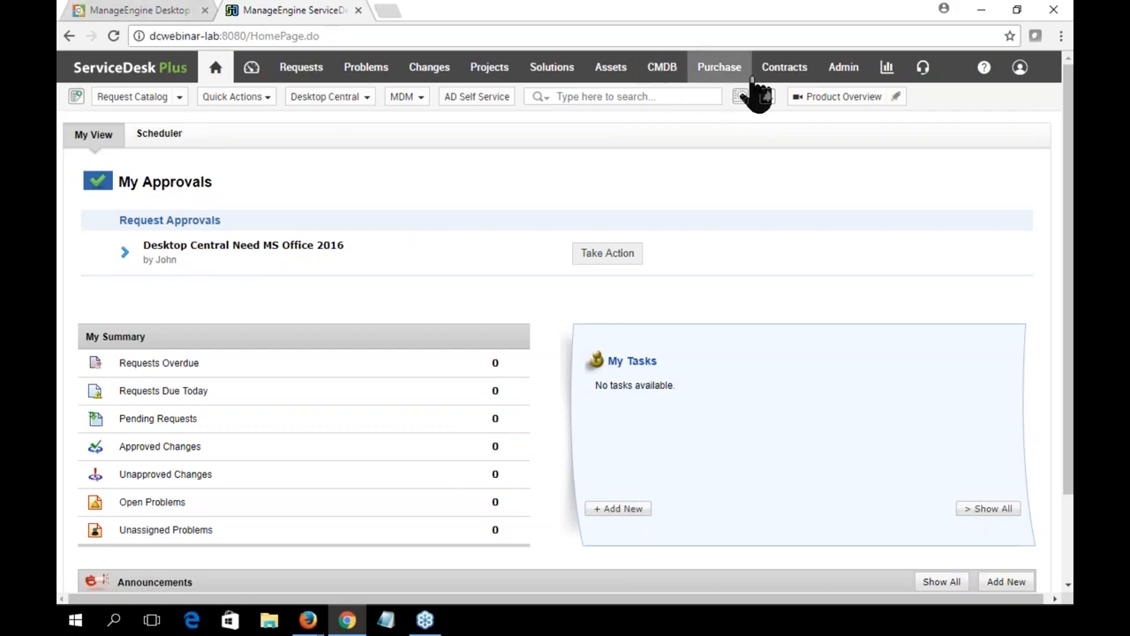
Step: Open the Service Catalog configuration in the ServiceDesk Plus administration settings
left_click(843, 70)
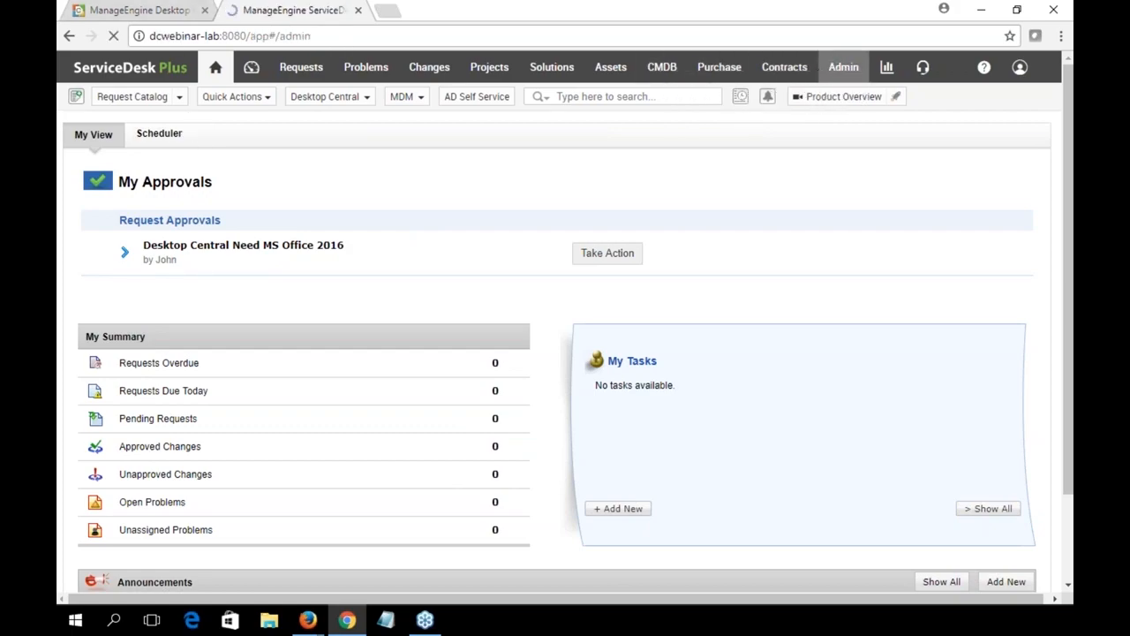
scroll(630, 441, "down", 2)
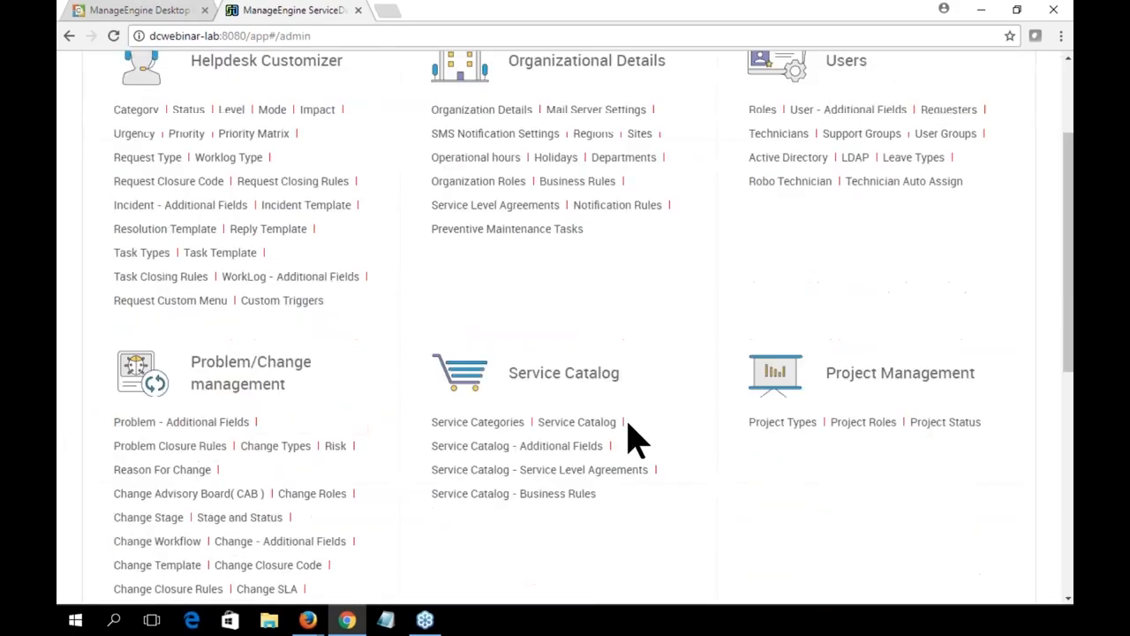
left_click(578, 424)
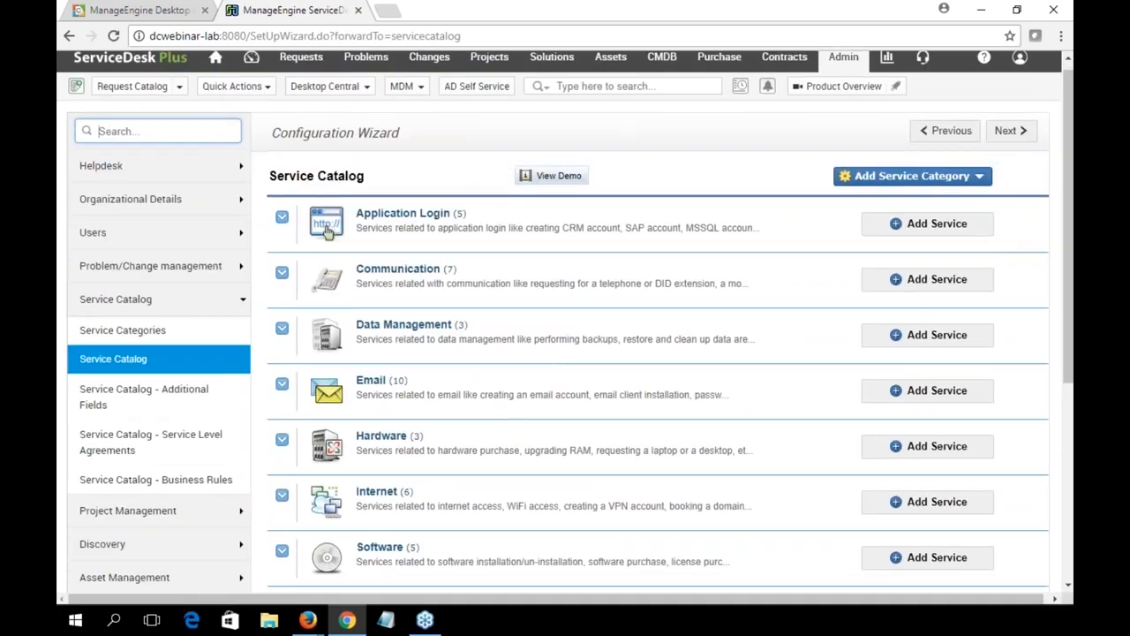
Step: Expand the Software service category and open the "Software SSP approval" service for editing
scroll(328, 82, "down", 2)
scroll(329, 81, "down", 1)
left_click(381, 320)
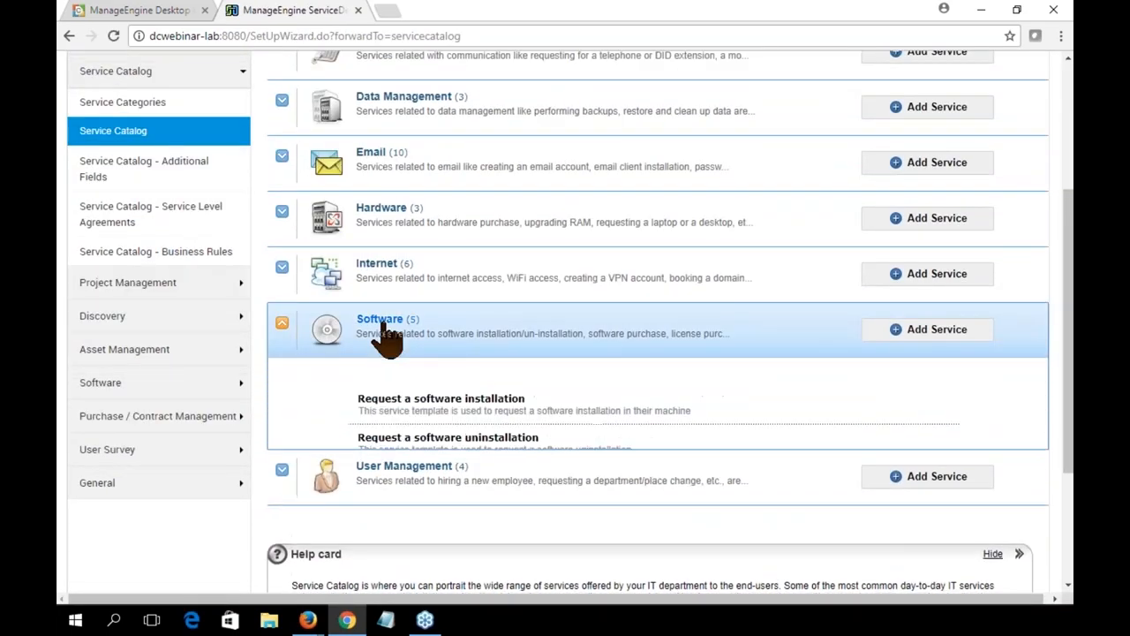
scroll(769, 441, "down", 1)
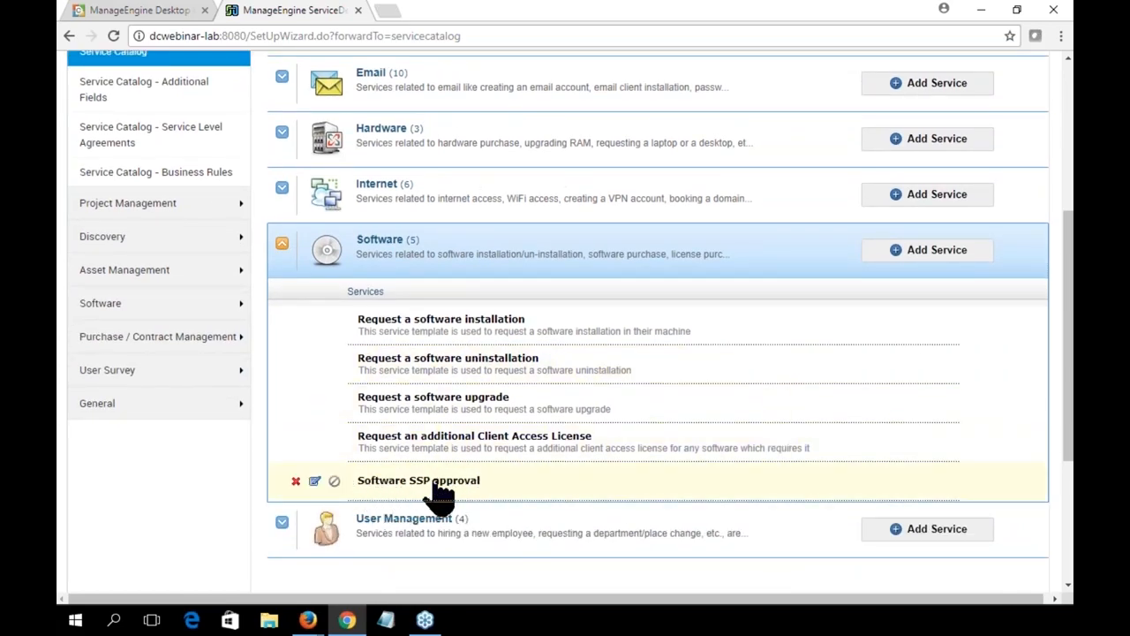
left_click(315, 481)
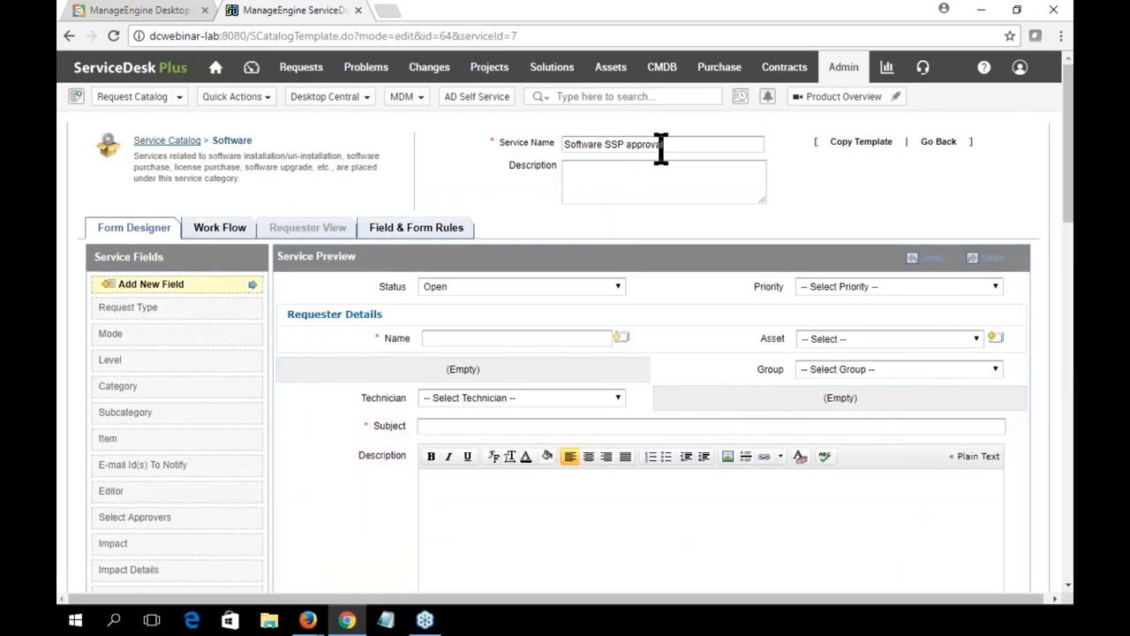
Step: Examine the service template's name and its workflow settings, including approvers and Desktop Central actions, and return to the form design
left_click_drag(680, 148, 565, 150)
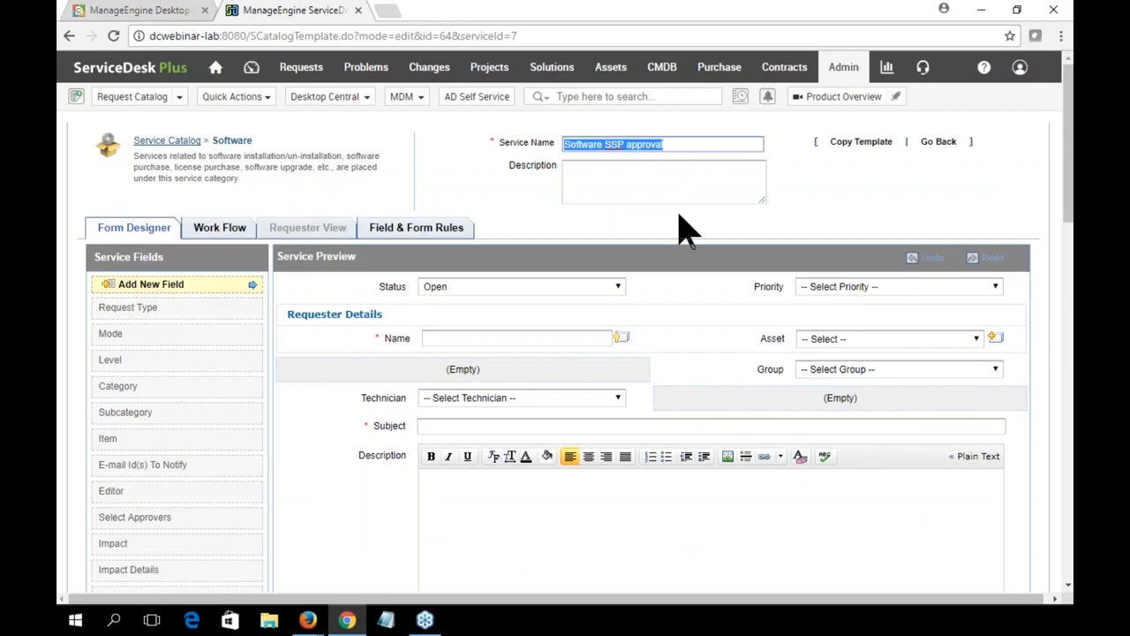
scroll(669, 239, "down", 1)
left_click(225, 152)
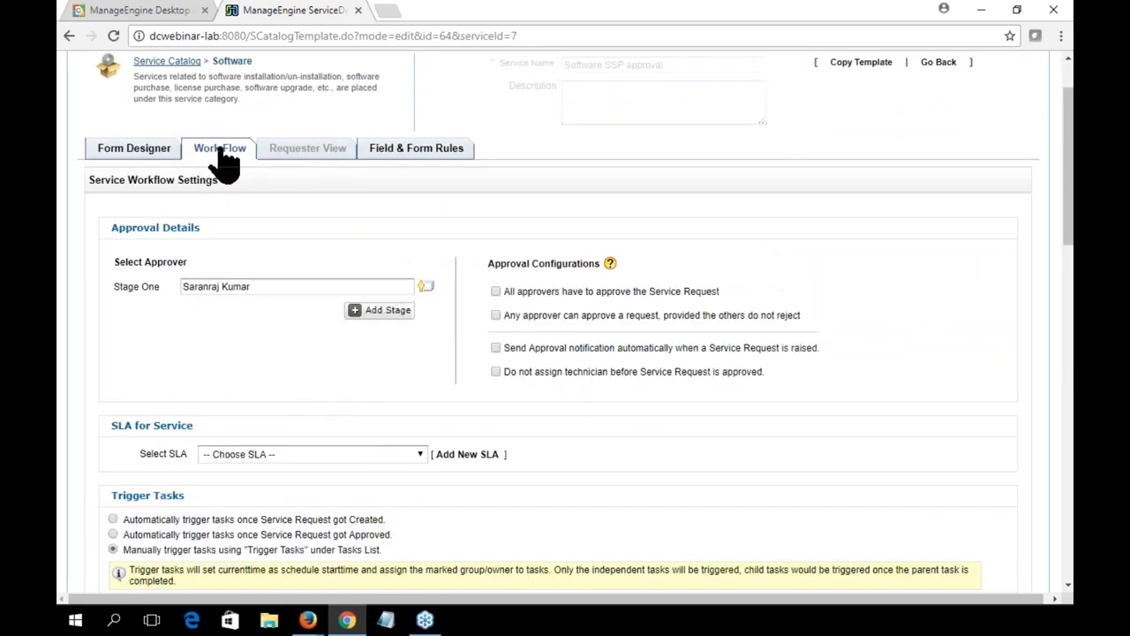
scroll(374, 415, "down", 5)
scroll(374, 415, "down", 5)
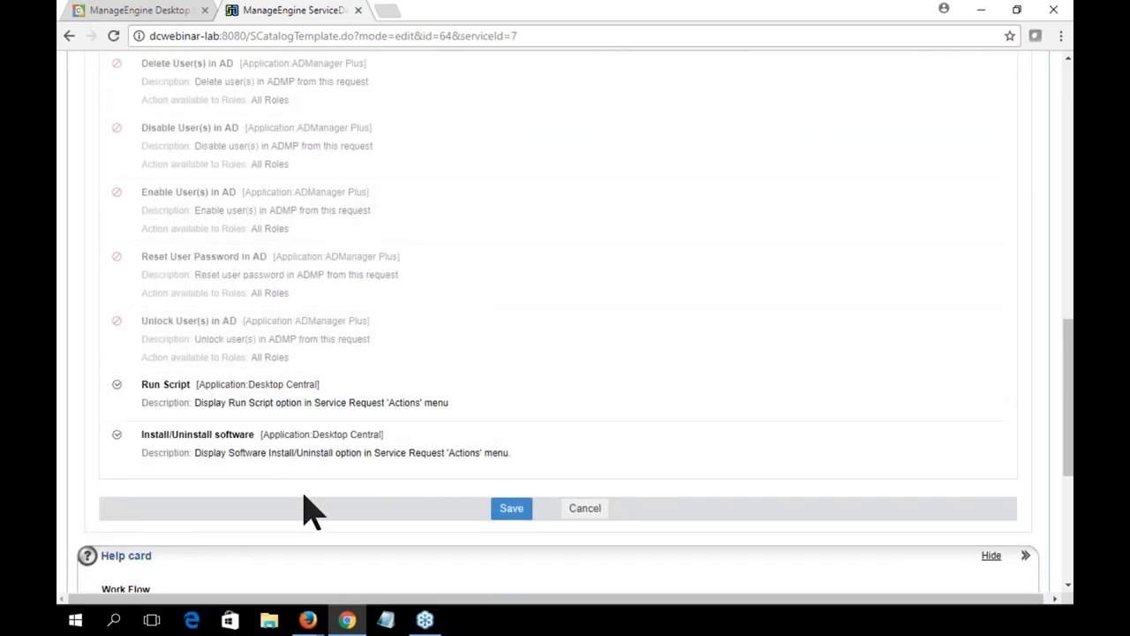
scroll(468, 462, "up", 15)
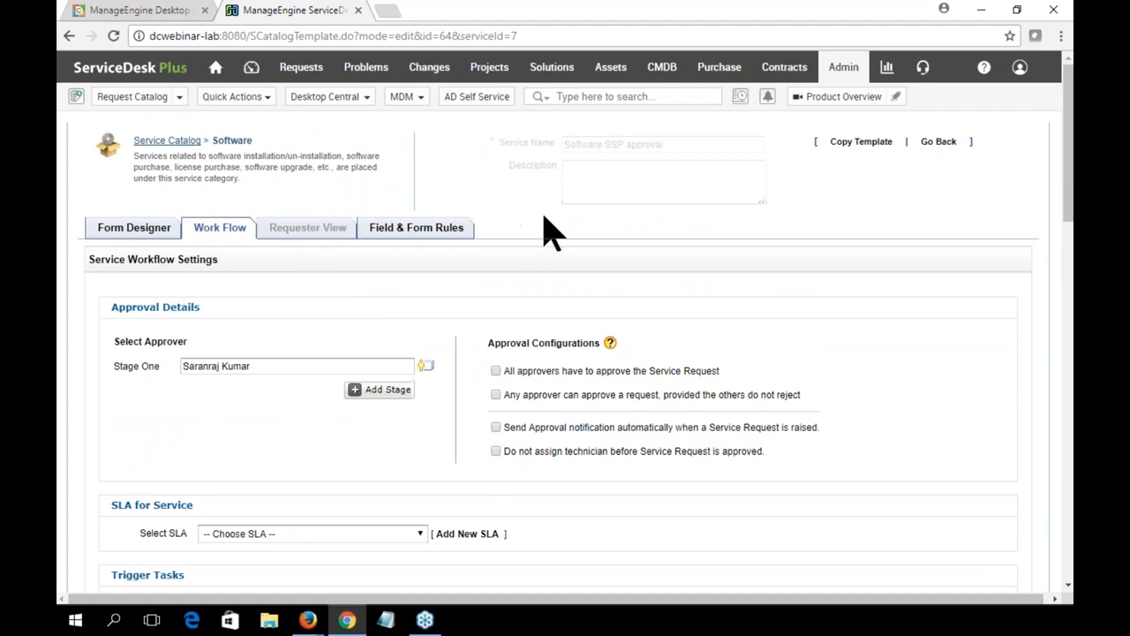
left_click(132, 228)
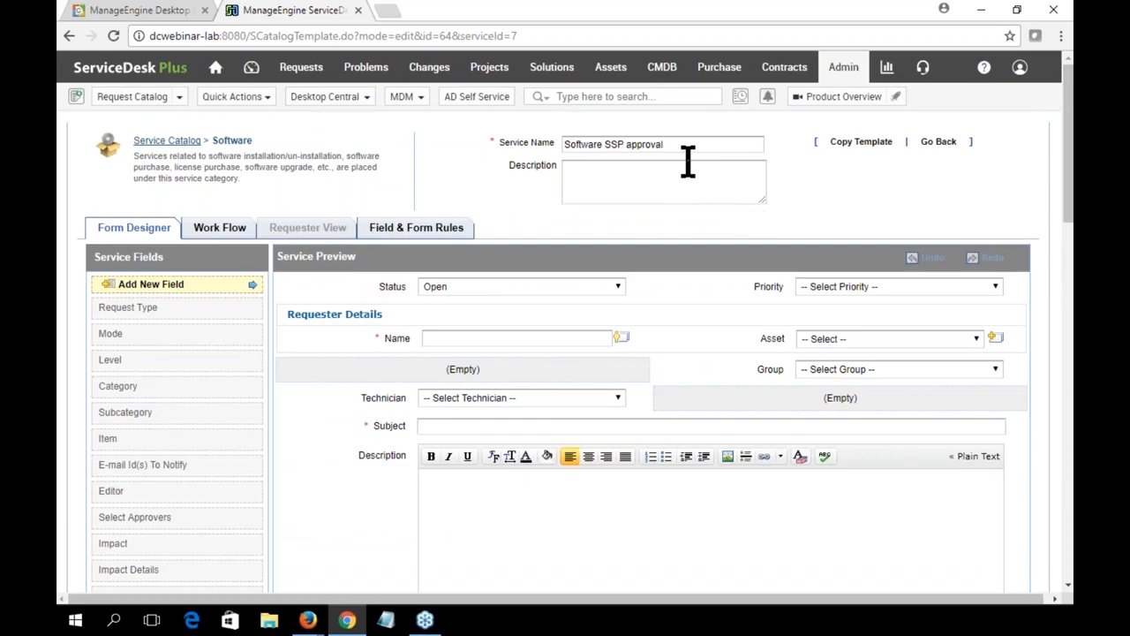
left_click_drag(664, 145, 543, 145)
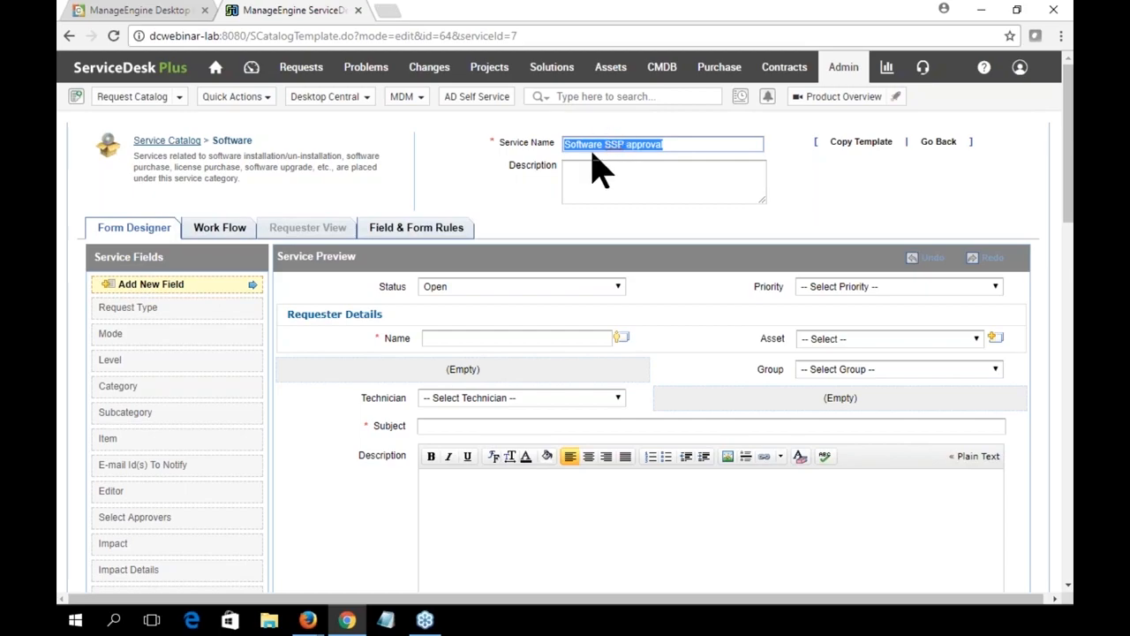
Step: Switch to Desktop Central and check the SDP Service Catalog Template name in the Self Service Portal Settings
left_click(155, 11)
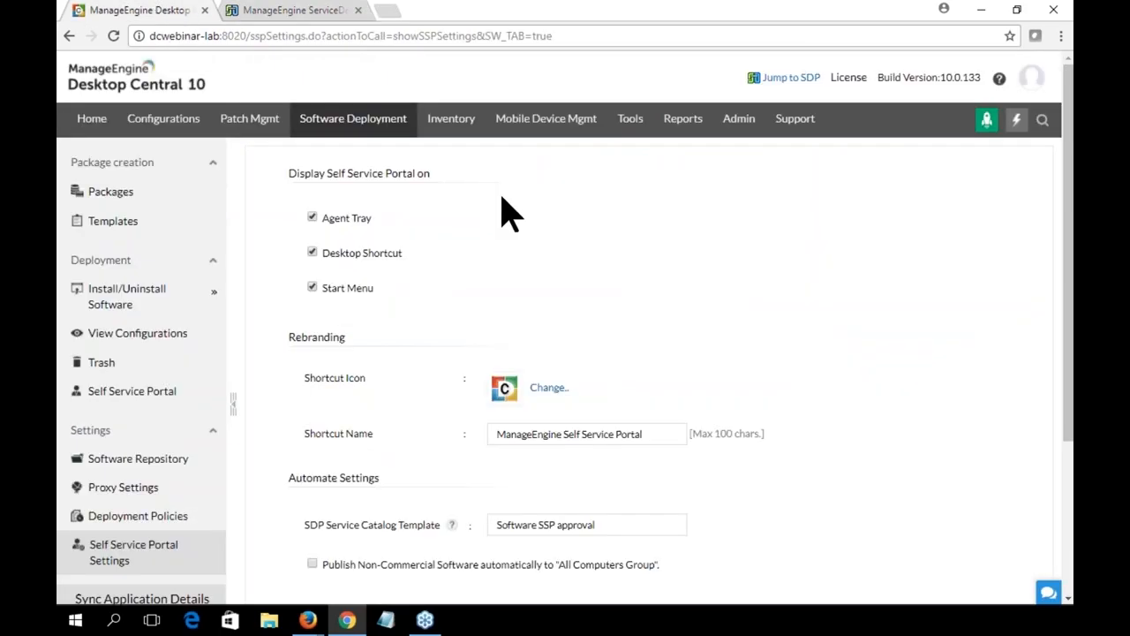
scroll(507, 203, "down", 3)
scroll(424, 194, "up", 3)
scroll(451, 323, "down", 3)
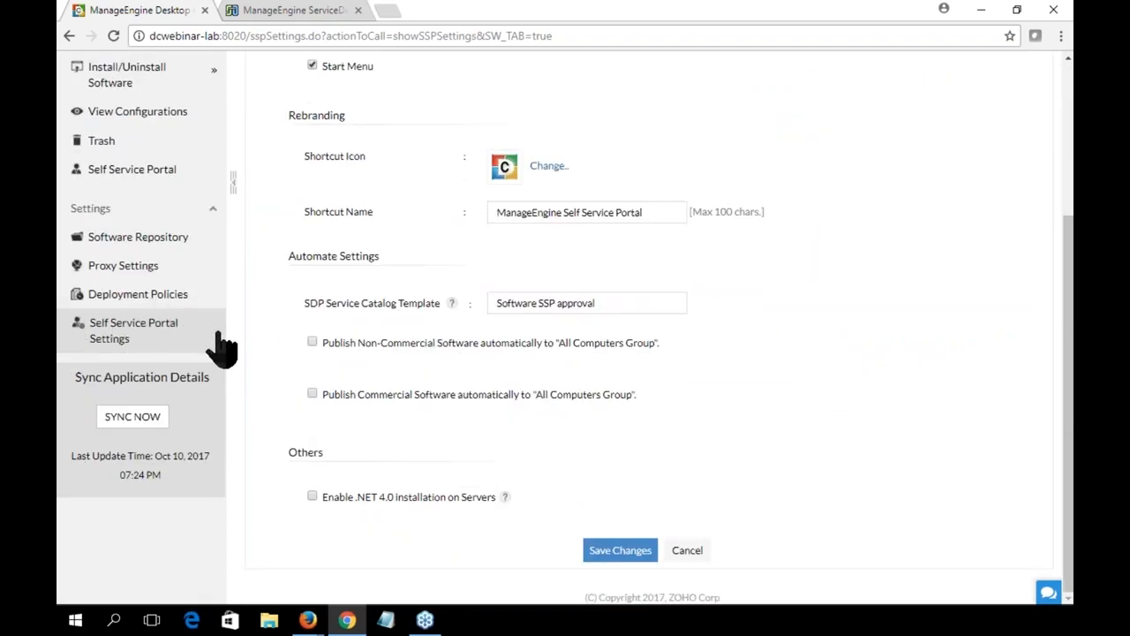
left_click_drag(623, 303, 499, 303)
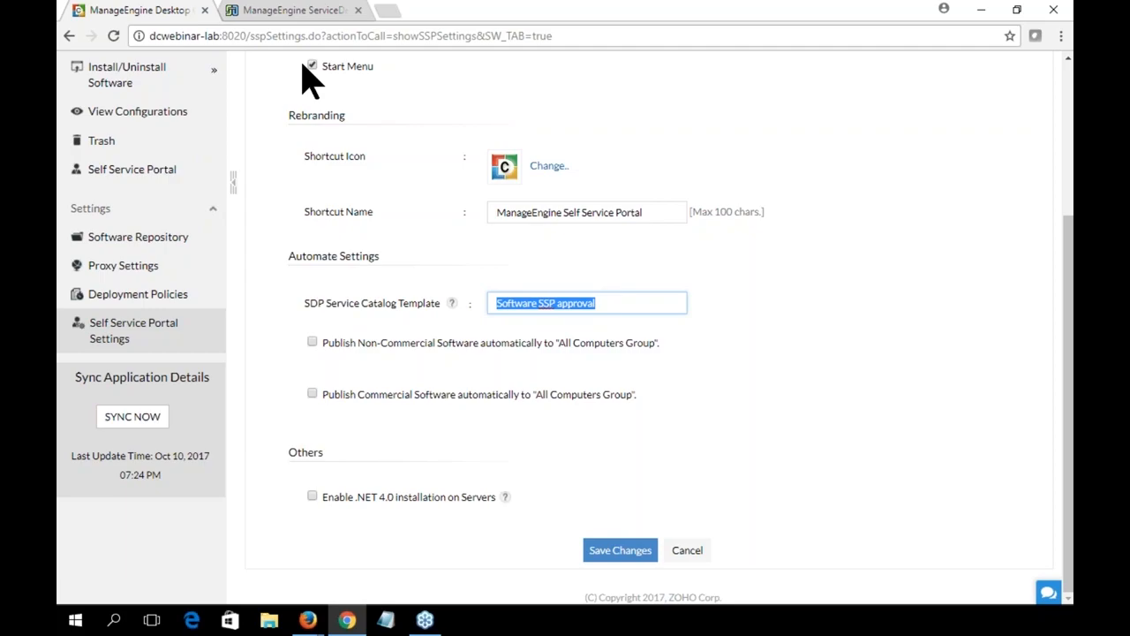
Step: Switch back to ServiceDesk Plus and compare the service name of the template with the one in the portal settings
left_click(301, 10)
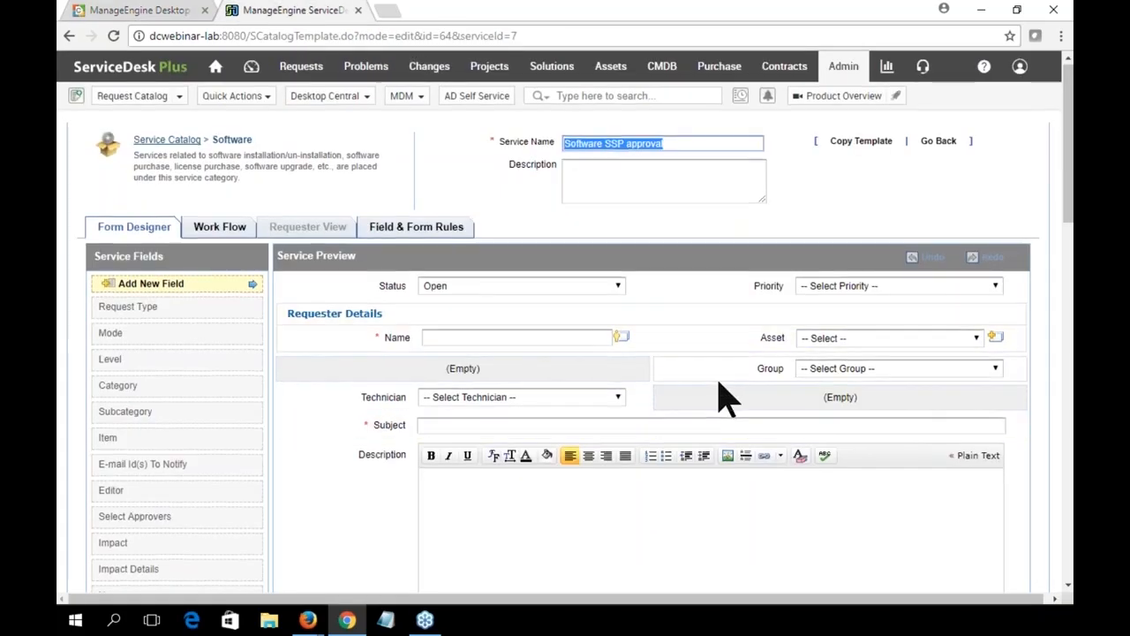
scroll(724, 396, "down", 1)
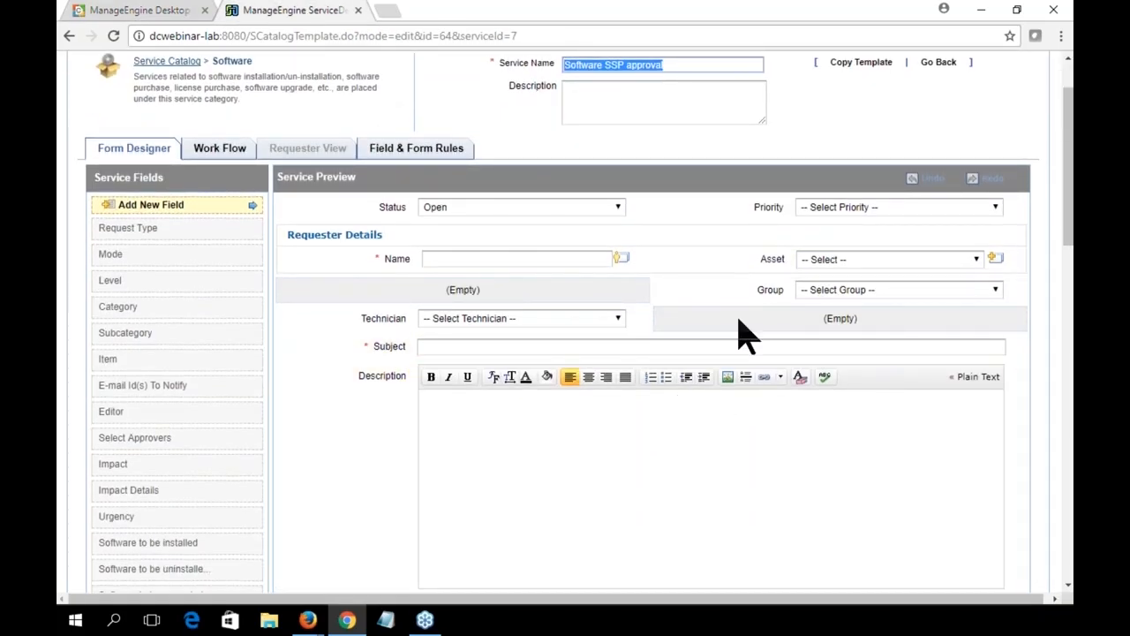
scroll(739, 333, "up", 1)
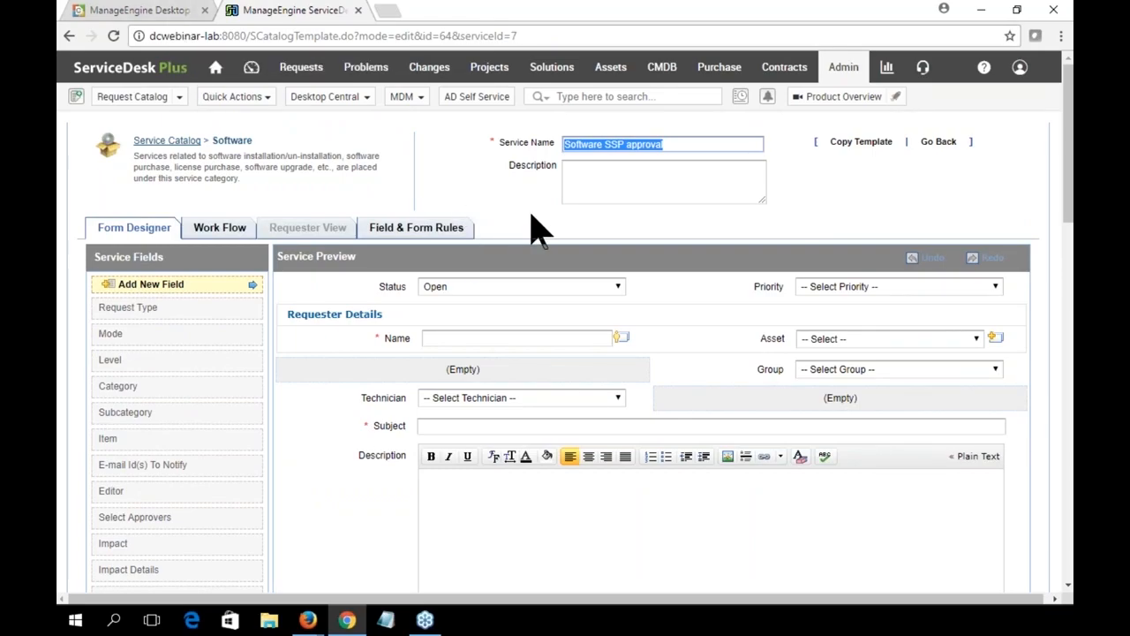
Step: Return to Desktop Central's portal settings and enable automatic publishing of both non-commercial and commercial software to the "All Computers Group"
left_click(155, 10)
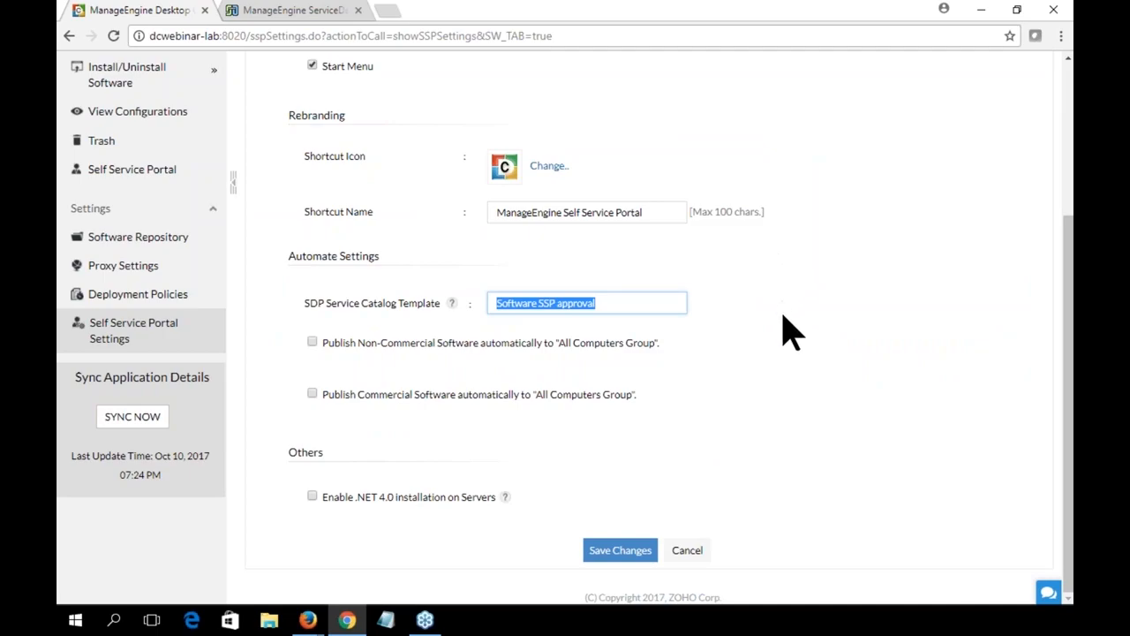
scroll(747, 398, "up", 3)
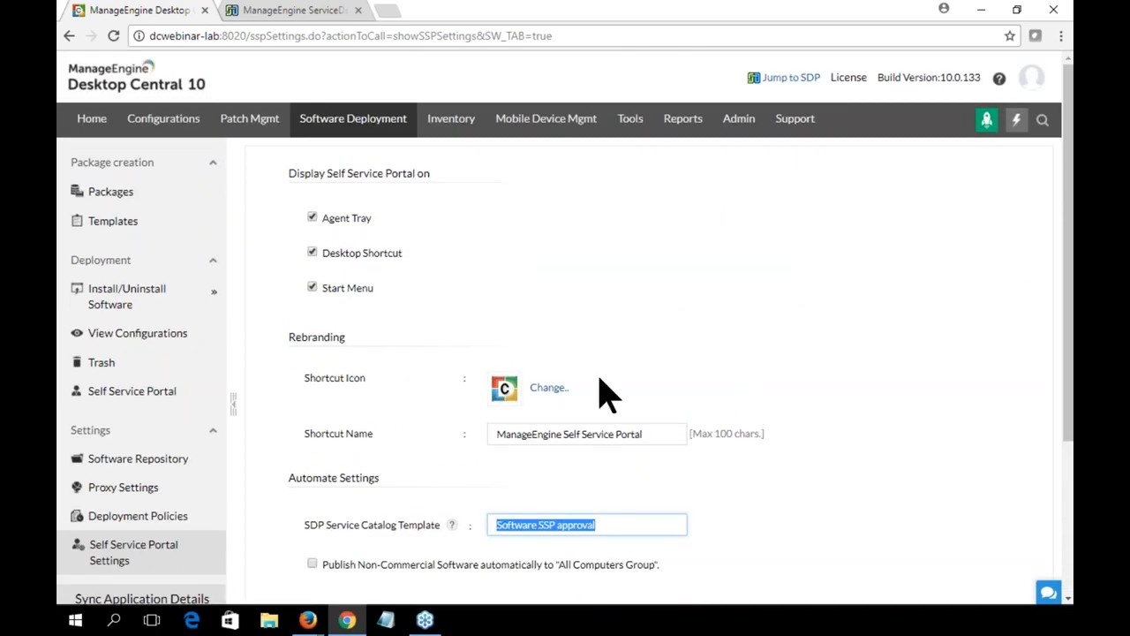
scroll(915, 430, "down", 1)
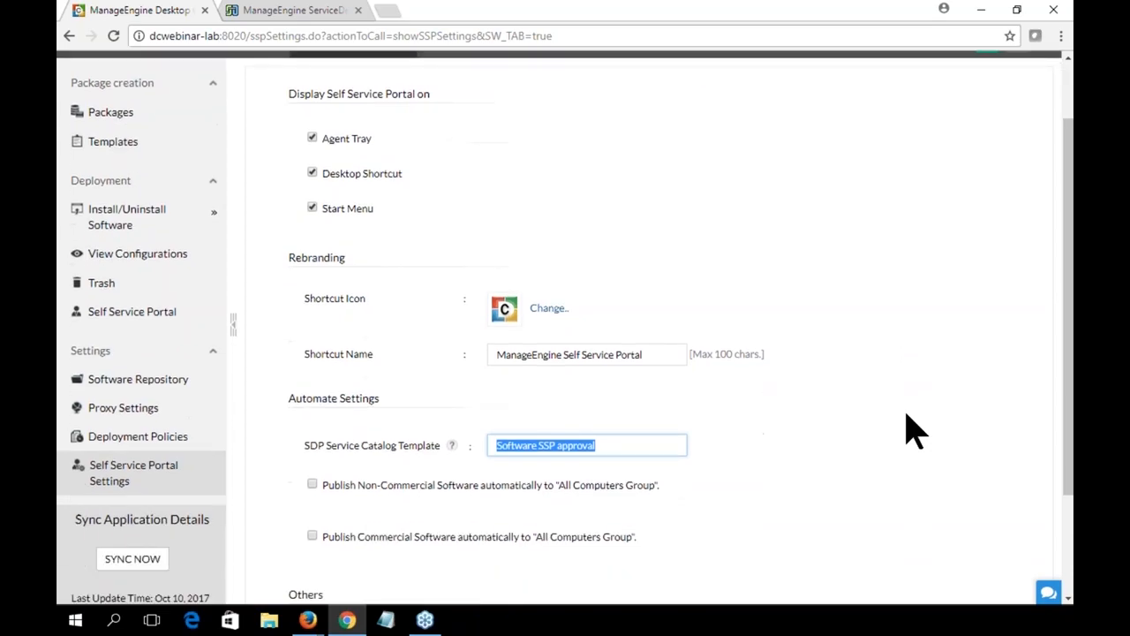
scroll(915, 430, "down", 2)
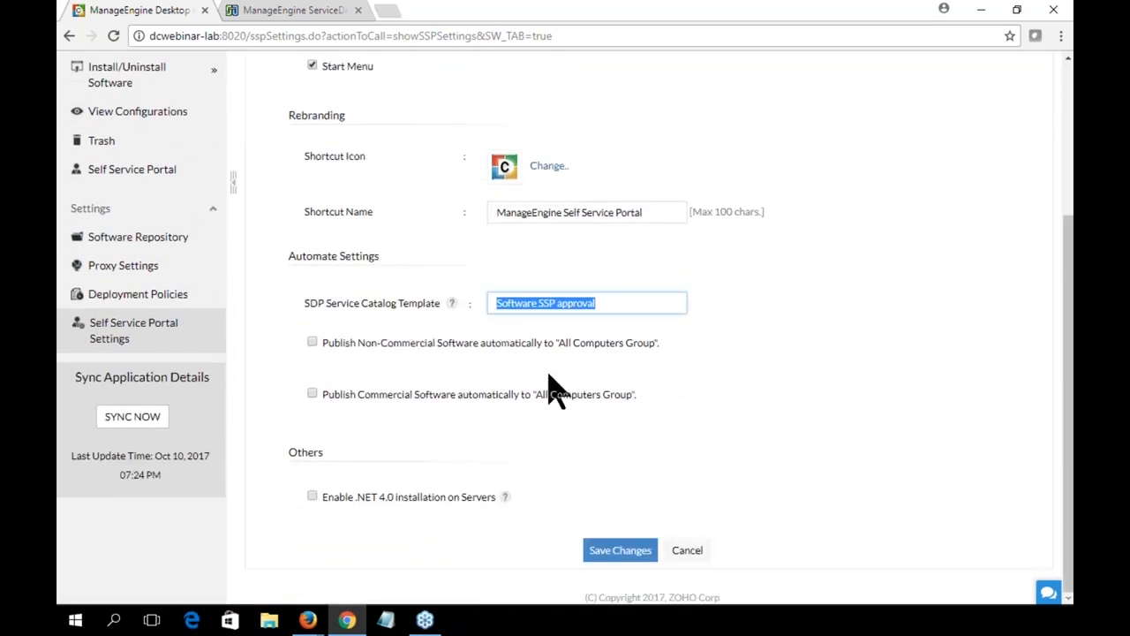
left_click(334, 347)
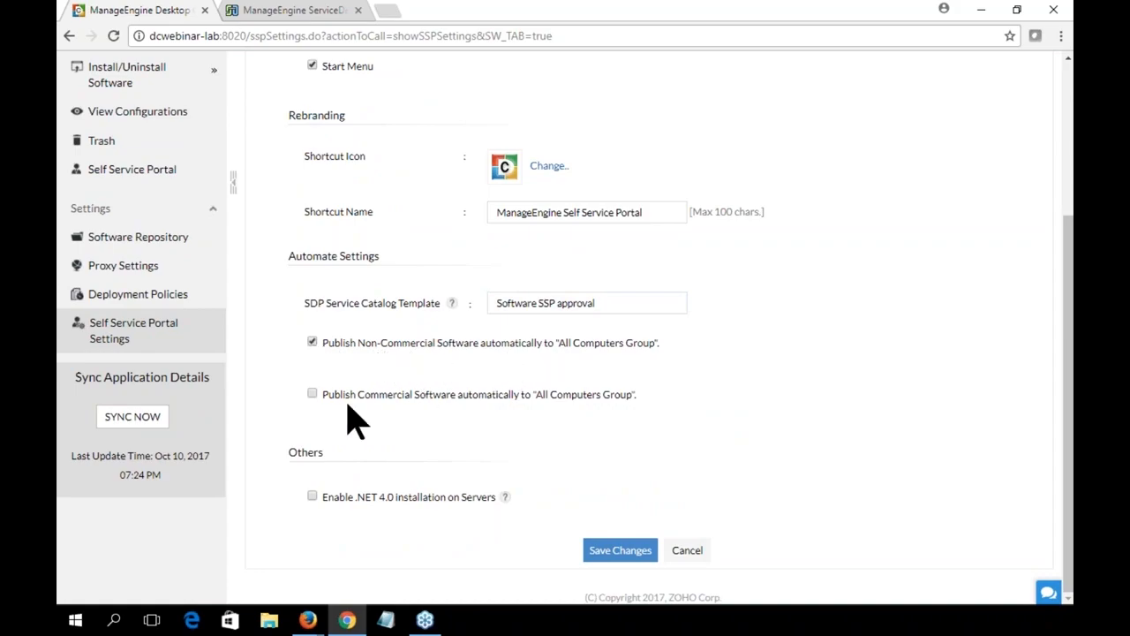
left_click(315, 395)
Step: Start adding a new Windows software package and examine the available license types, including Commercial and Non-Commercial
scroll(410, 366, "up", 5)
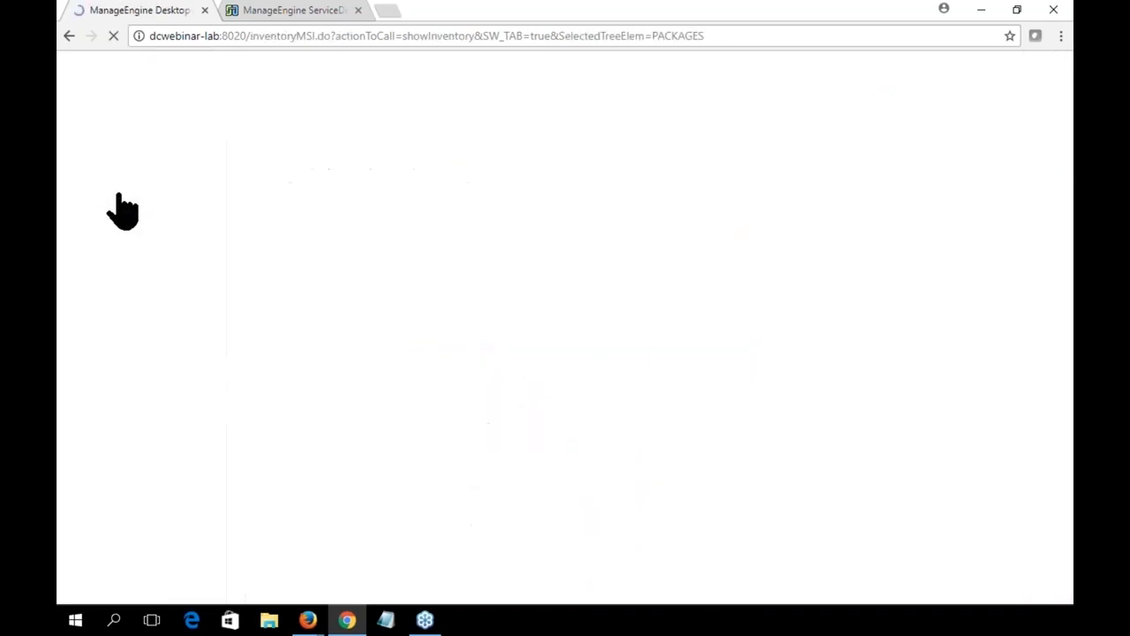
left_click(313, 205)
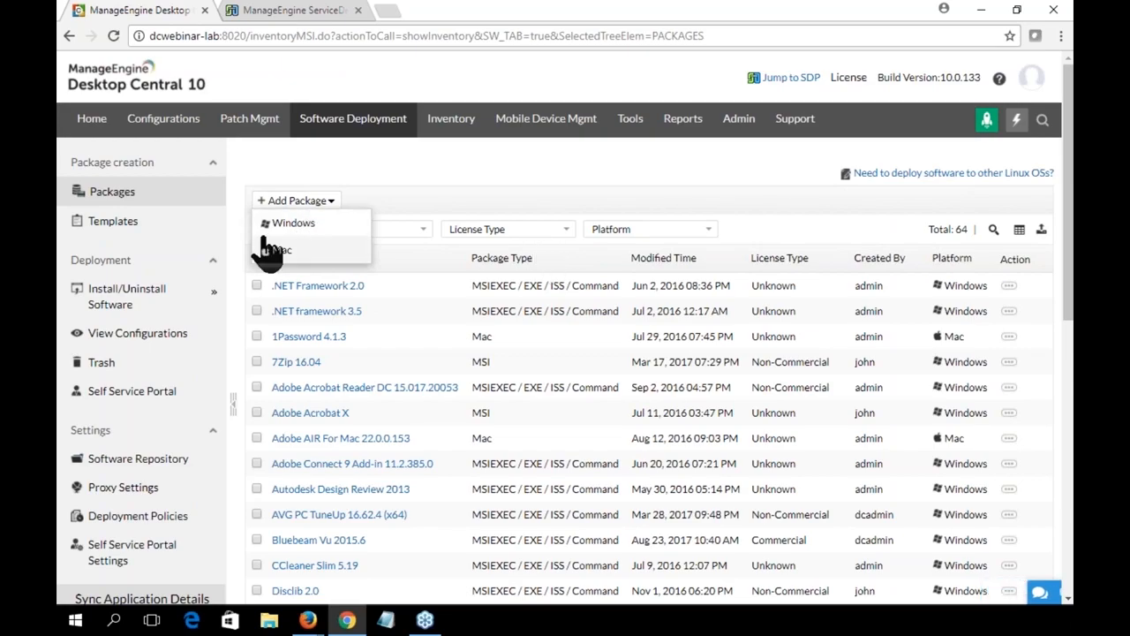
left_click(275, 226)
left_click(439, 431)
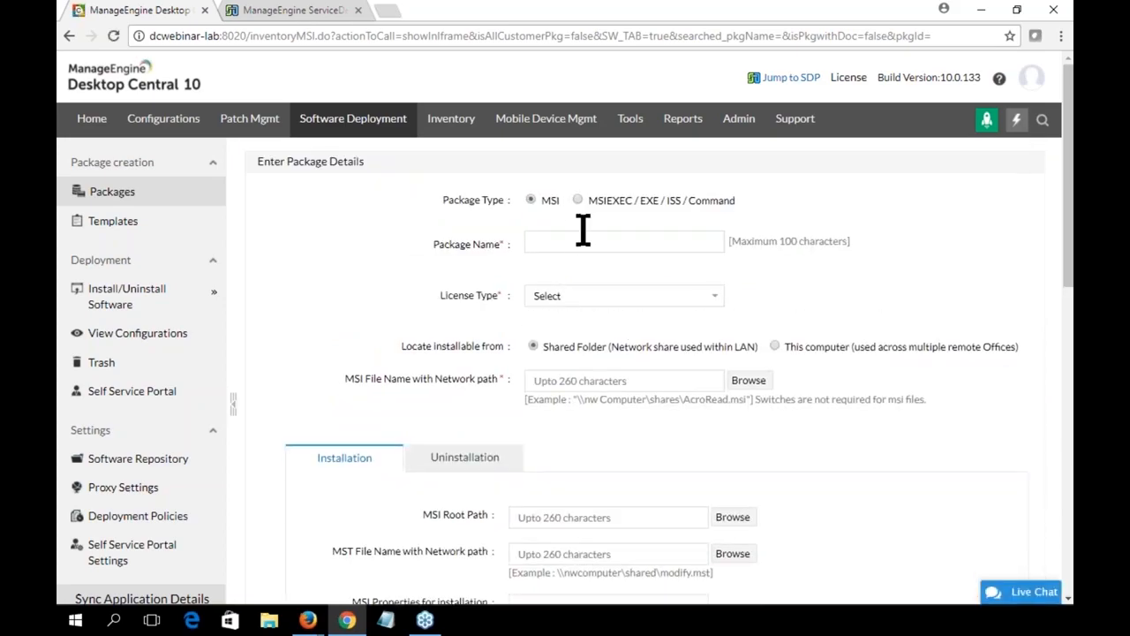
left_click(717, 244)
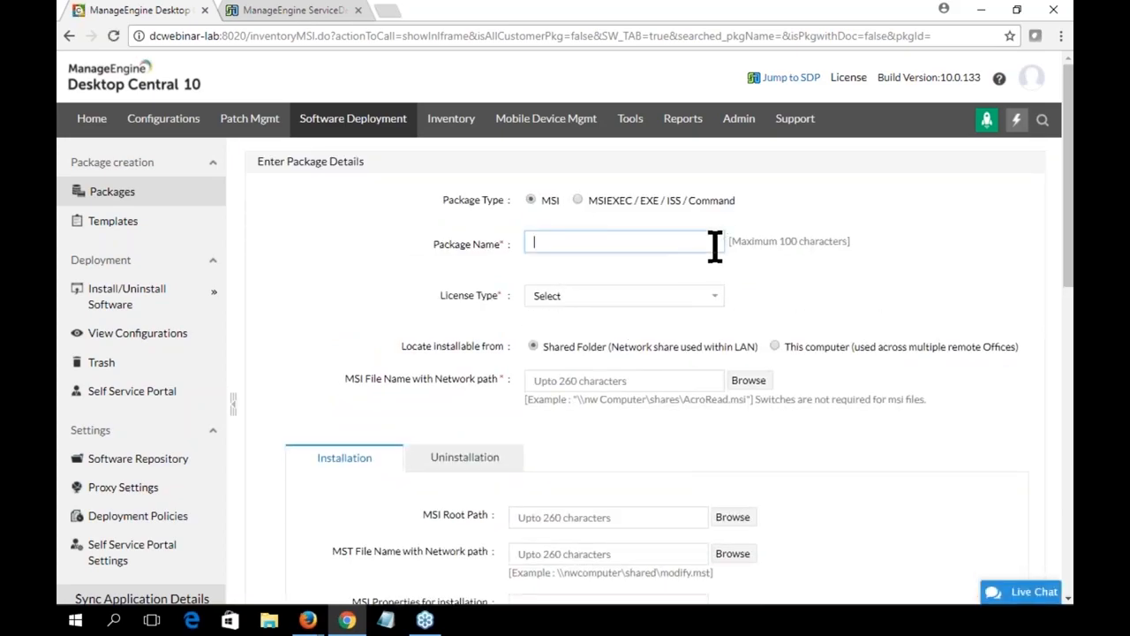
left_click(660, 300)
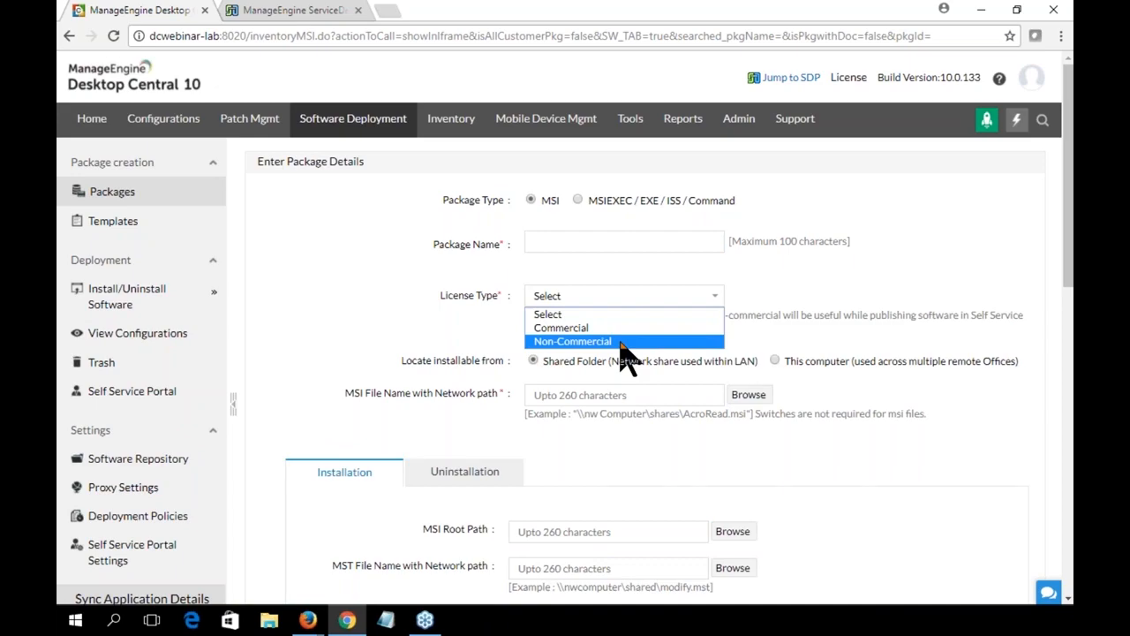
Step: Return to the Self Service Portal Settings and enable automatic publishing of non-commercial software to the "All Computers Group"
left_click(137, 547)
scroll(389, 415, "down", 3)
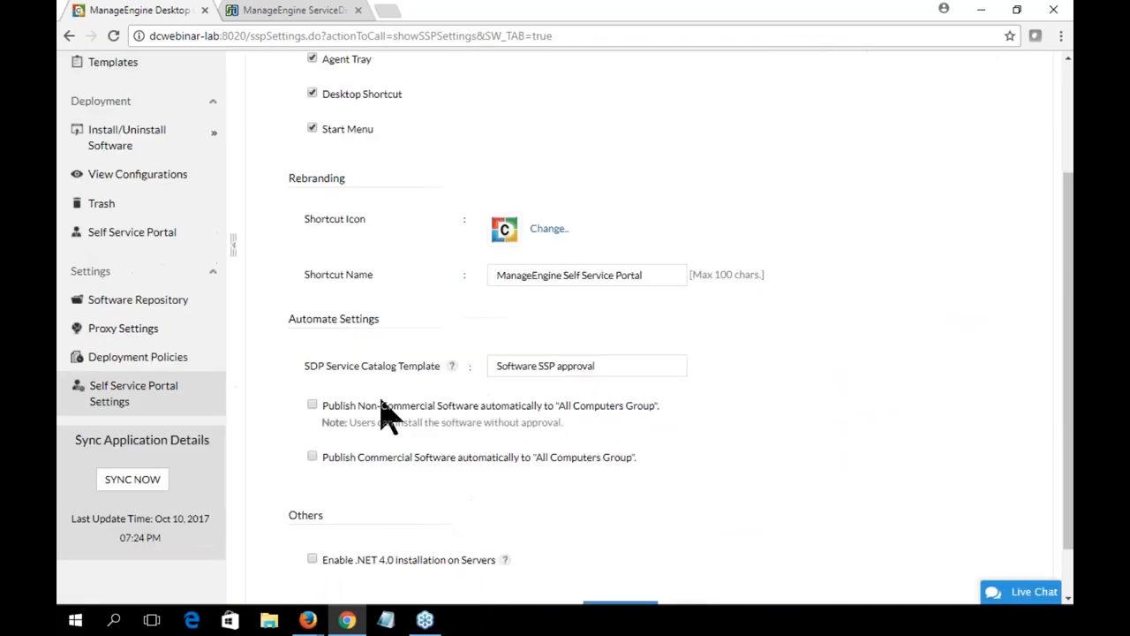
left_click(312, 404)
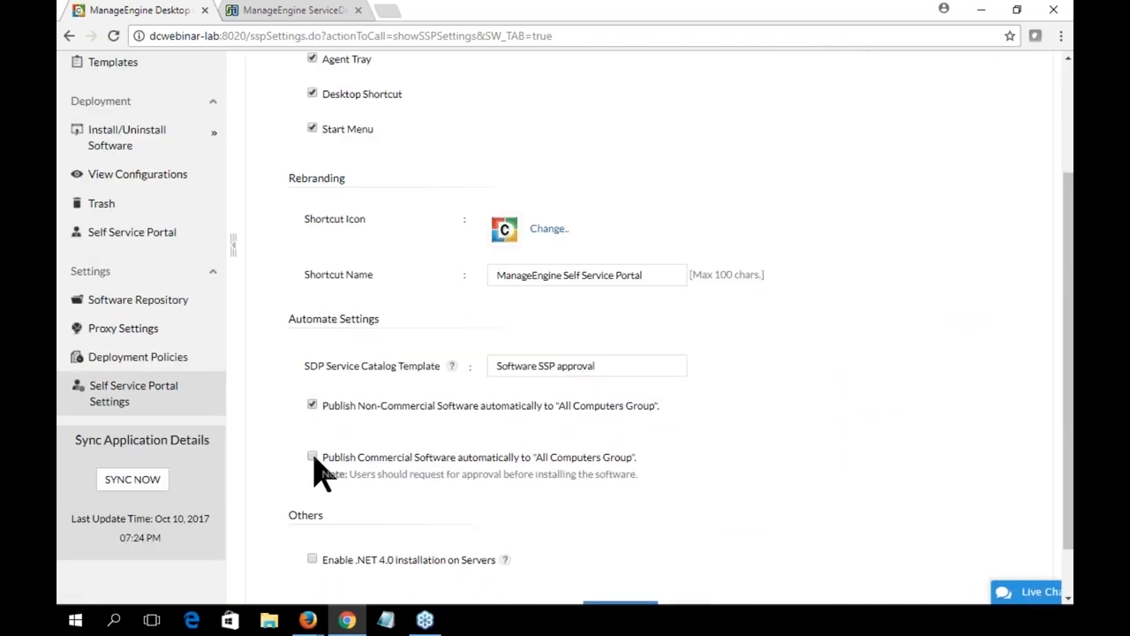
scroll(530, 424, "up", 5)
Step: Switch to ServiceDesk Plus, view the open requests, and go to the home page to check the pending approvals
left_click(288, 11)
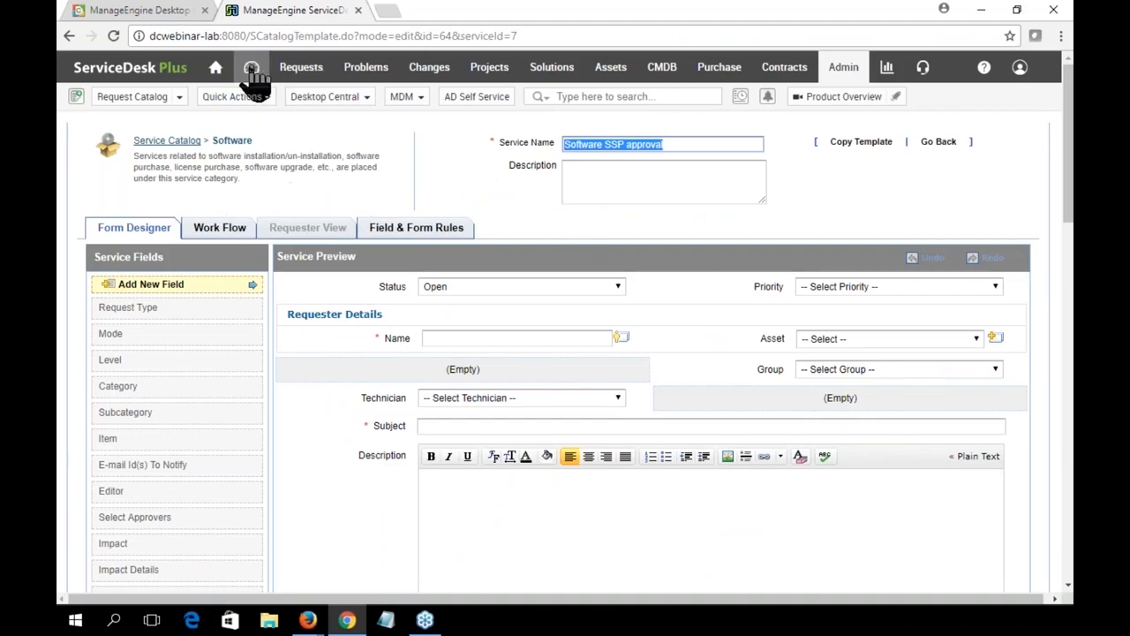
left_click(302, 68)
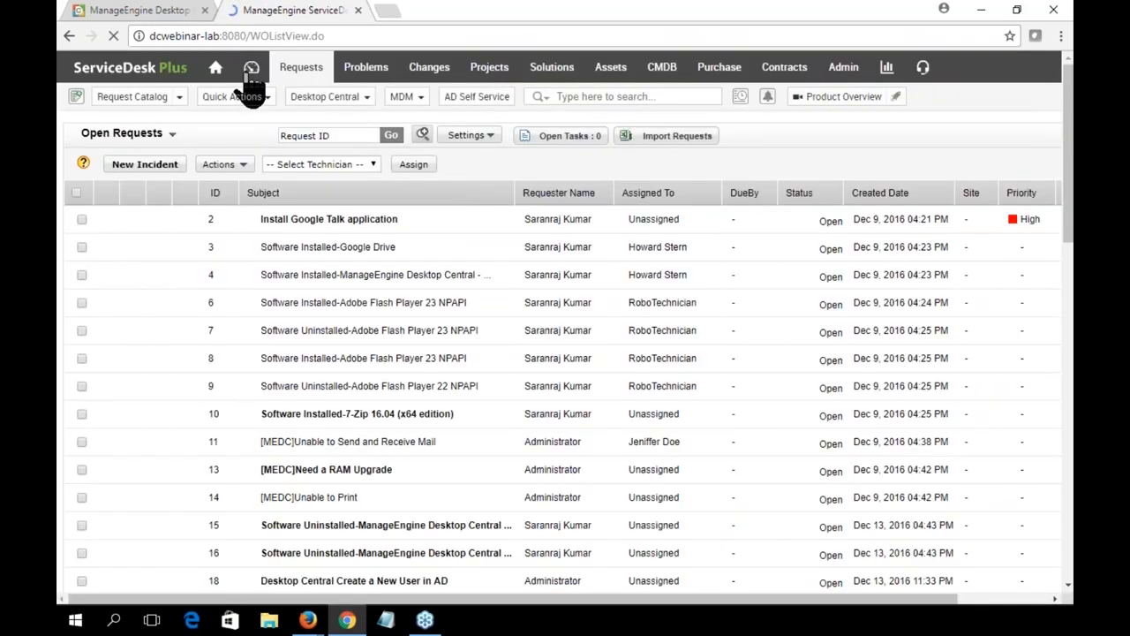
left_click(216, 69)
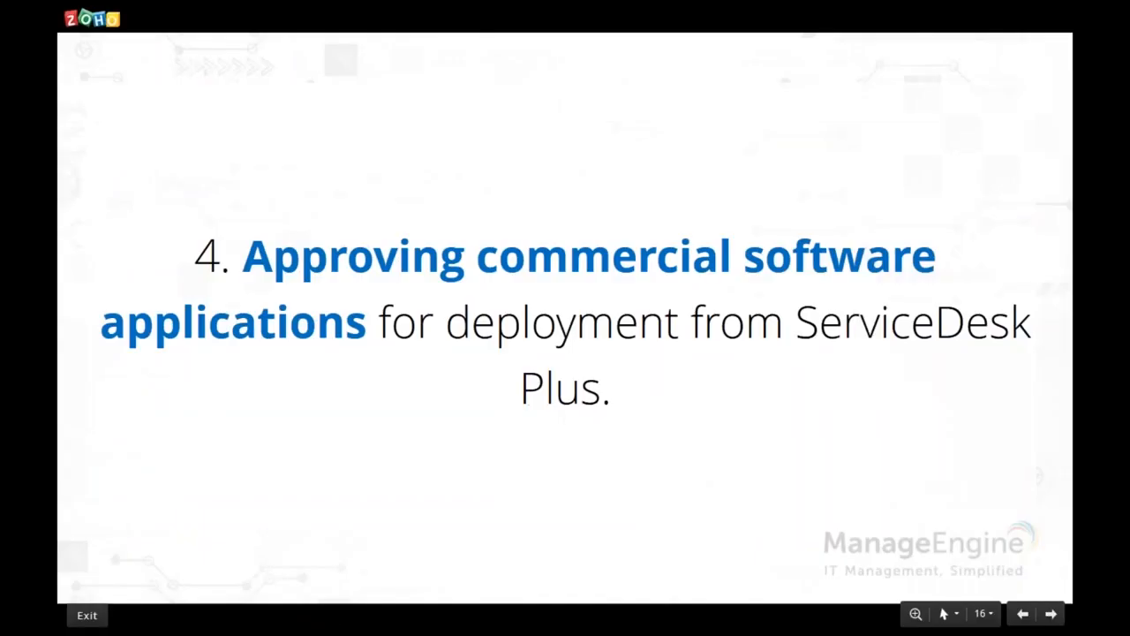
key("Right")
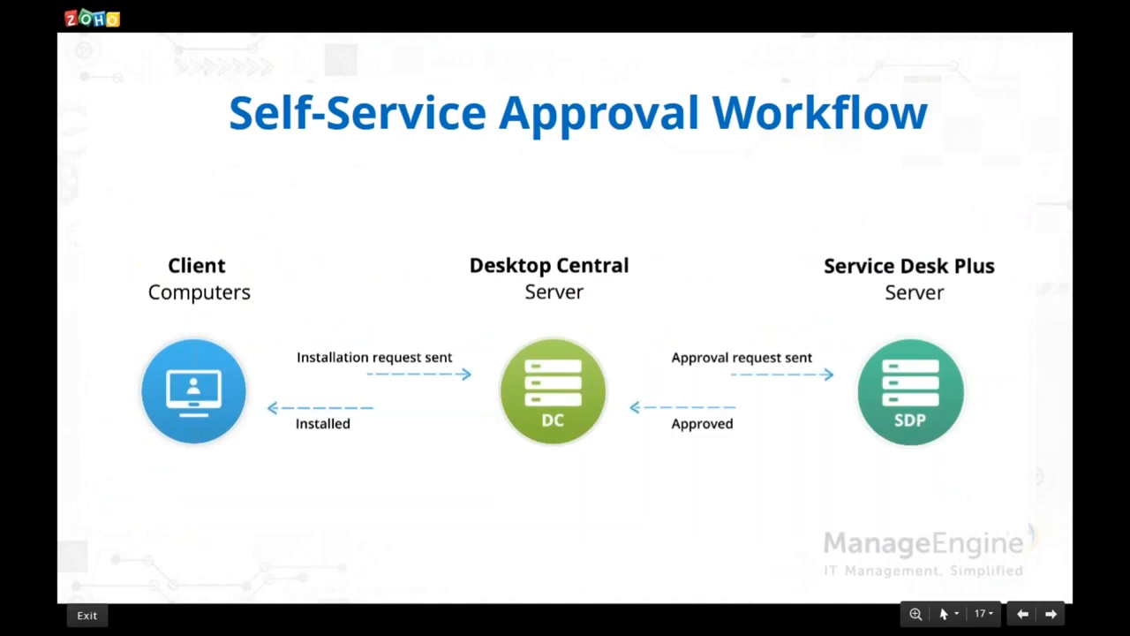
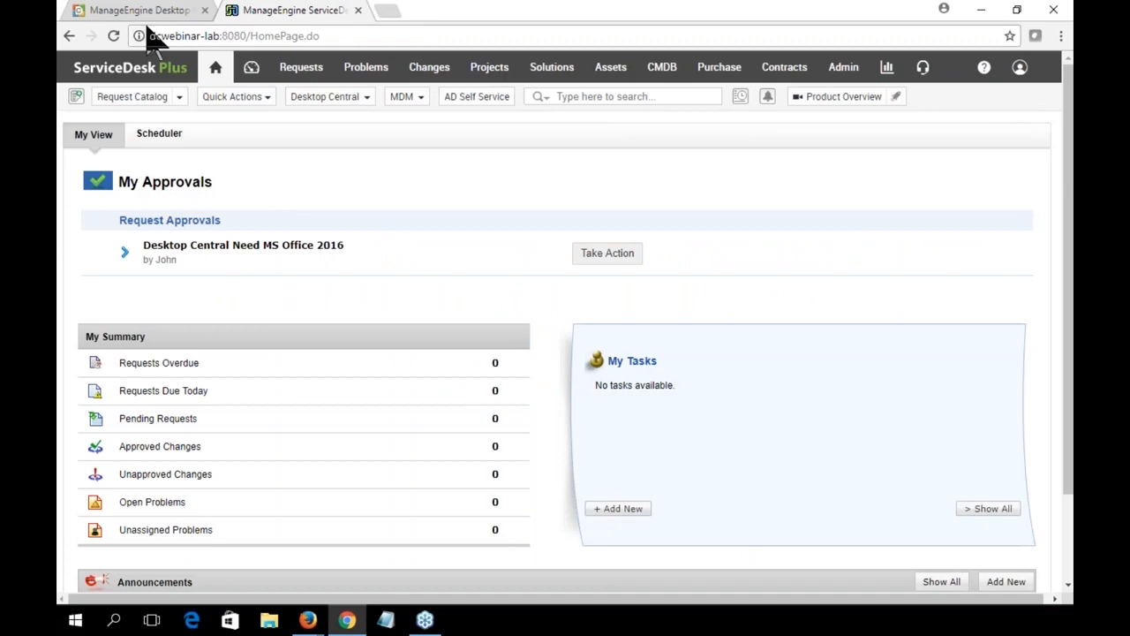
Step: Switch to Desktop Central and examine the inventory overview, including software, compliance and warranty summaries and recently installed software
left_click(141, 10)
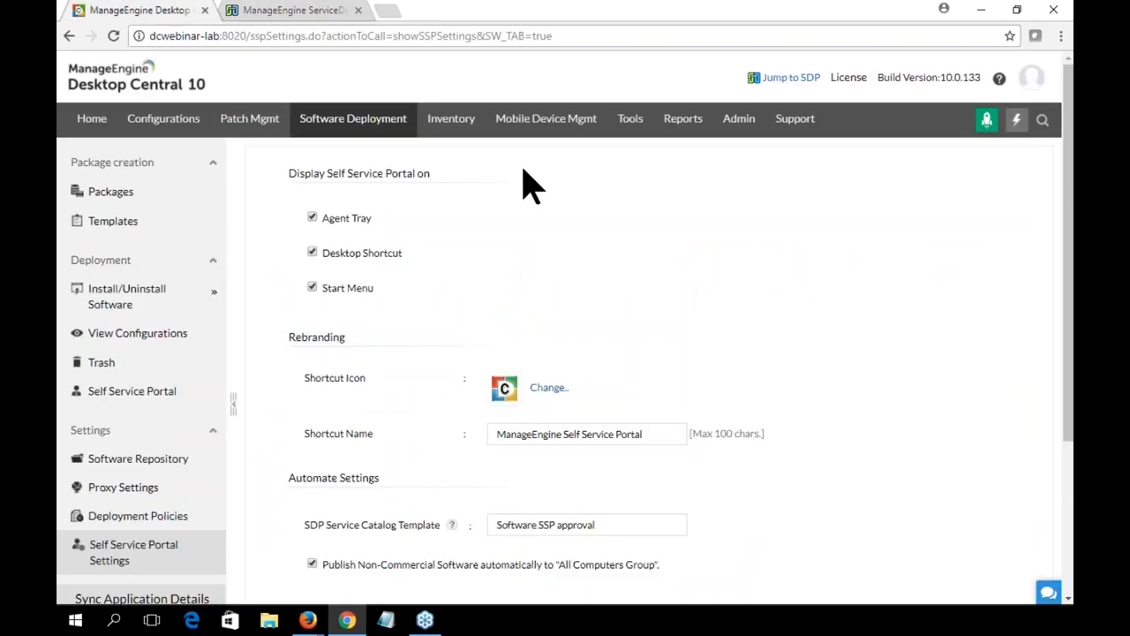
left_click(453, 126)
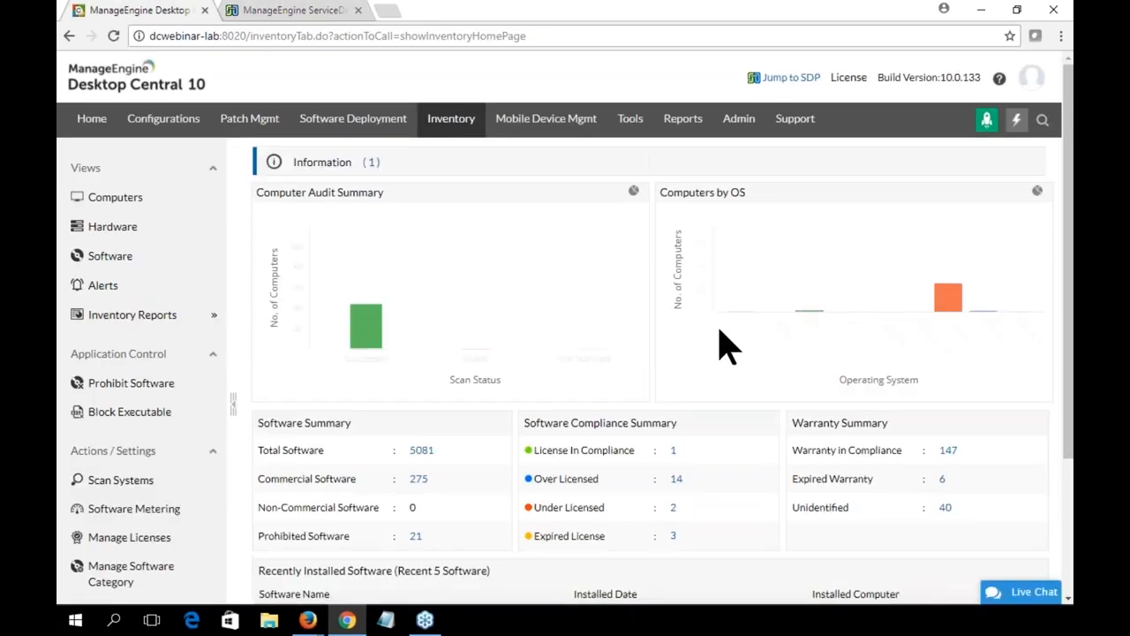
scroll(724, 346, "down", 2)
scroll(724, 345, "down", 1)
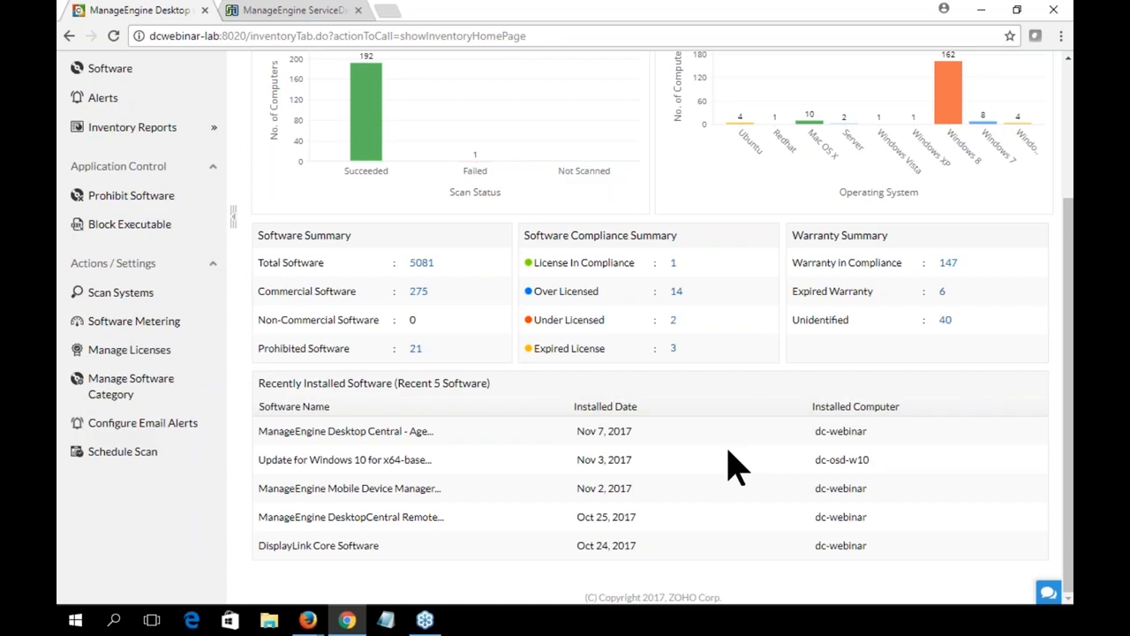
scroll(738, 466, "up", 2)
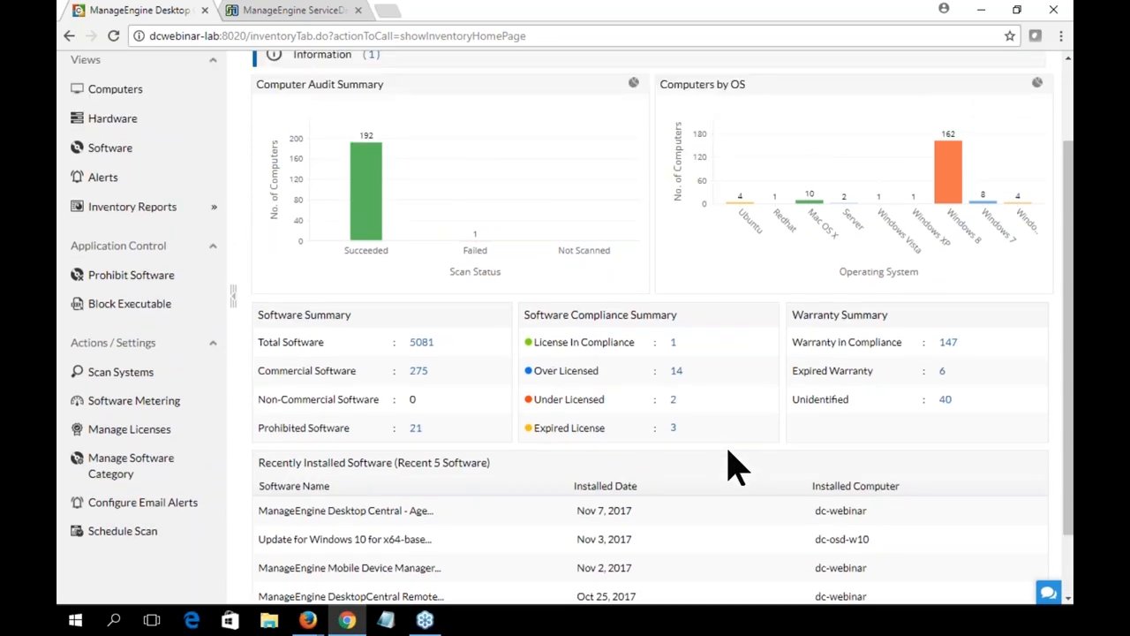
scroll(738, 467, "up", 3)
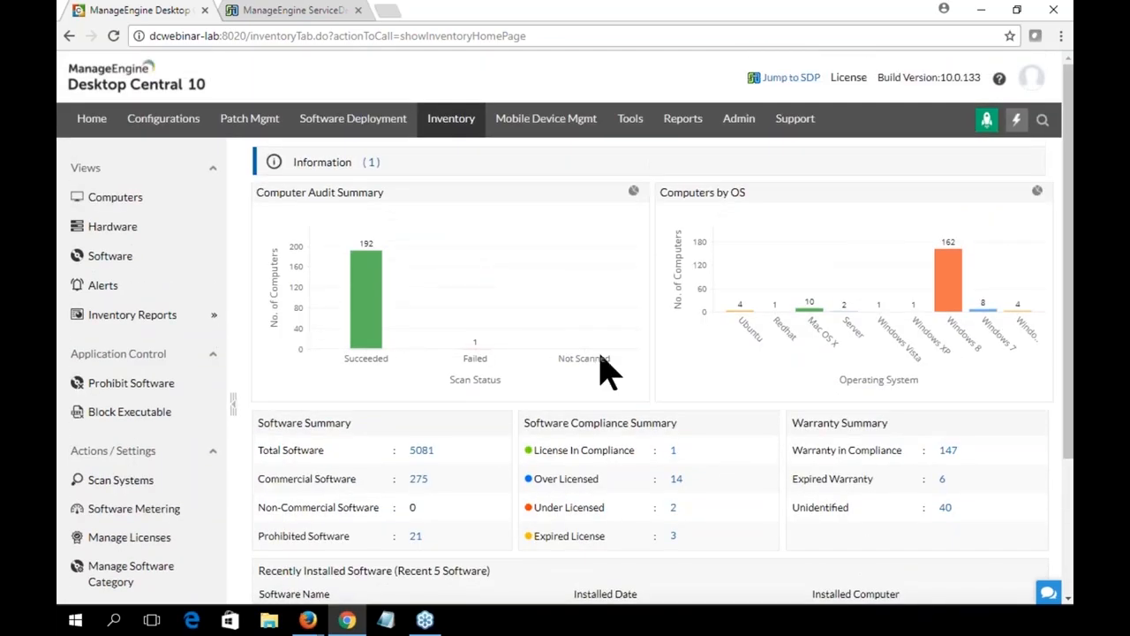
scroll(733, 410, "down", 3)
scroll(737, 420, "down", 2)
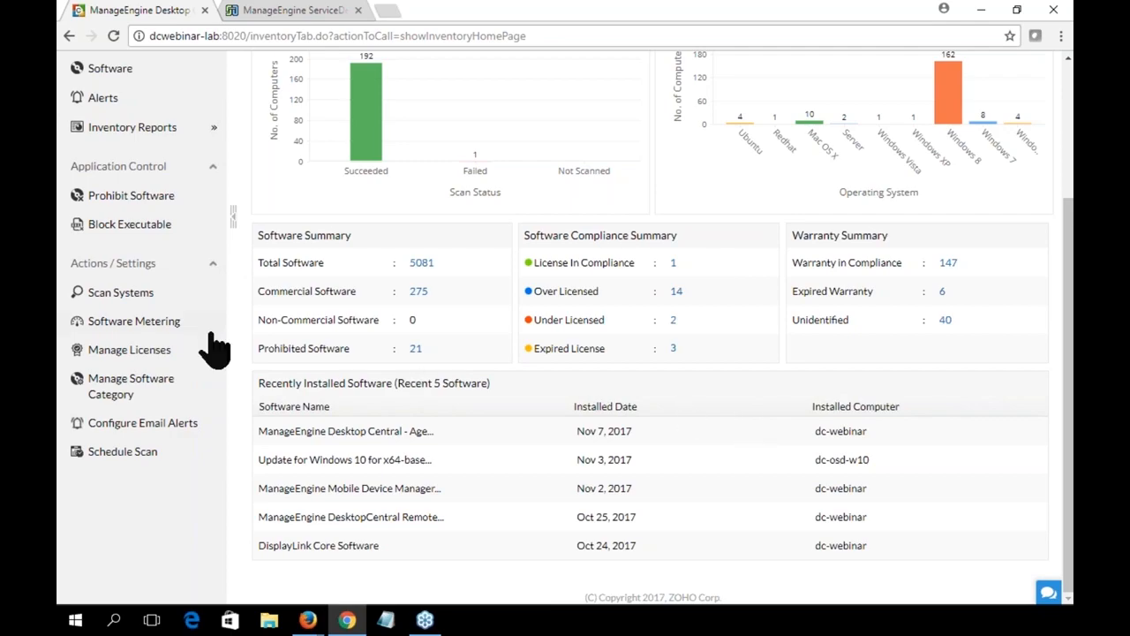
Step: View the inventory's list of scanned computers with their operating systems, domains and last successful scans
scroll(214, 348, "up", 3)
left_click(113, 201)
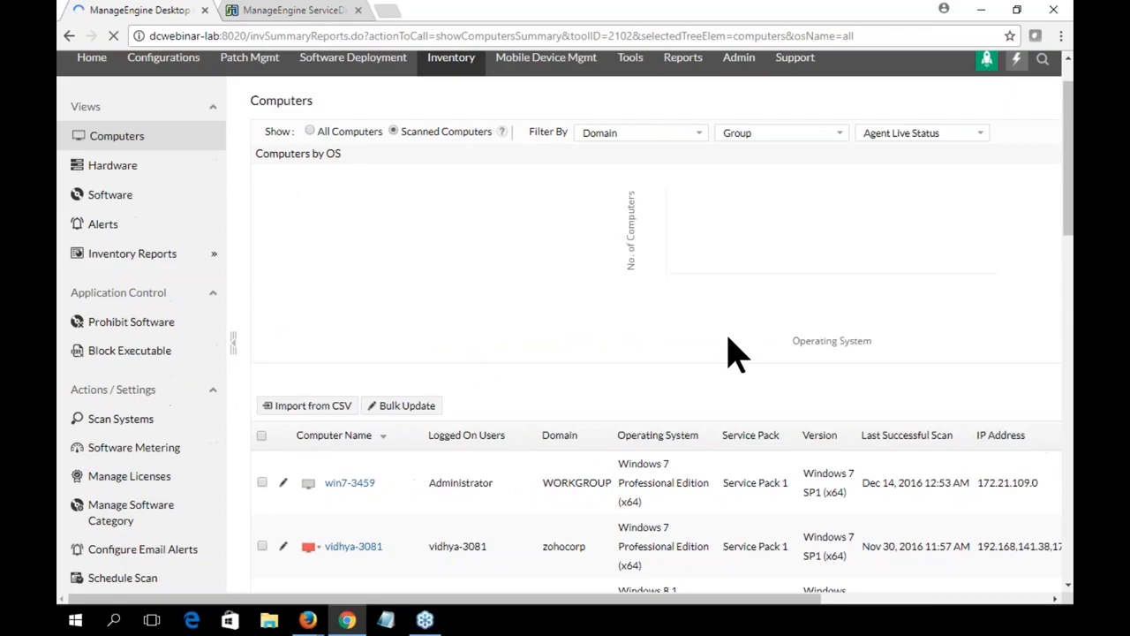
scroll(732, 354, "down", 4)
scroll(537, 244, "down", 1)
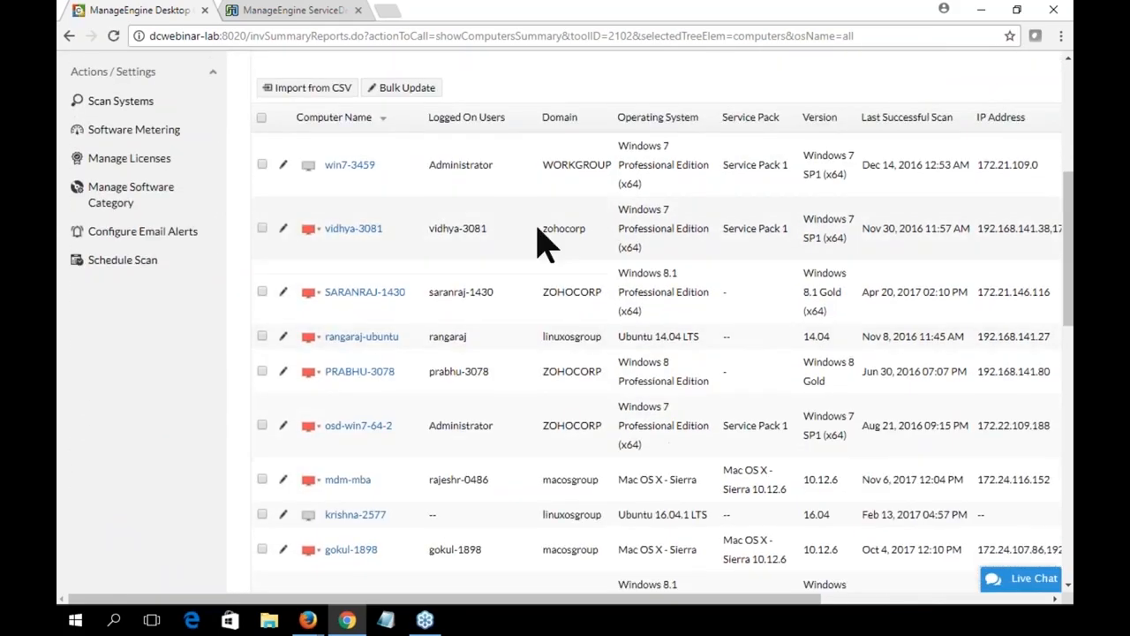
Step: Open the details of computer win7-3459 and examine its asset, operating system and hardware summaries
scroll(530, 406, "up", 3)
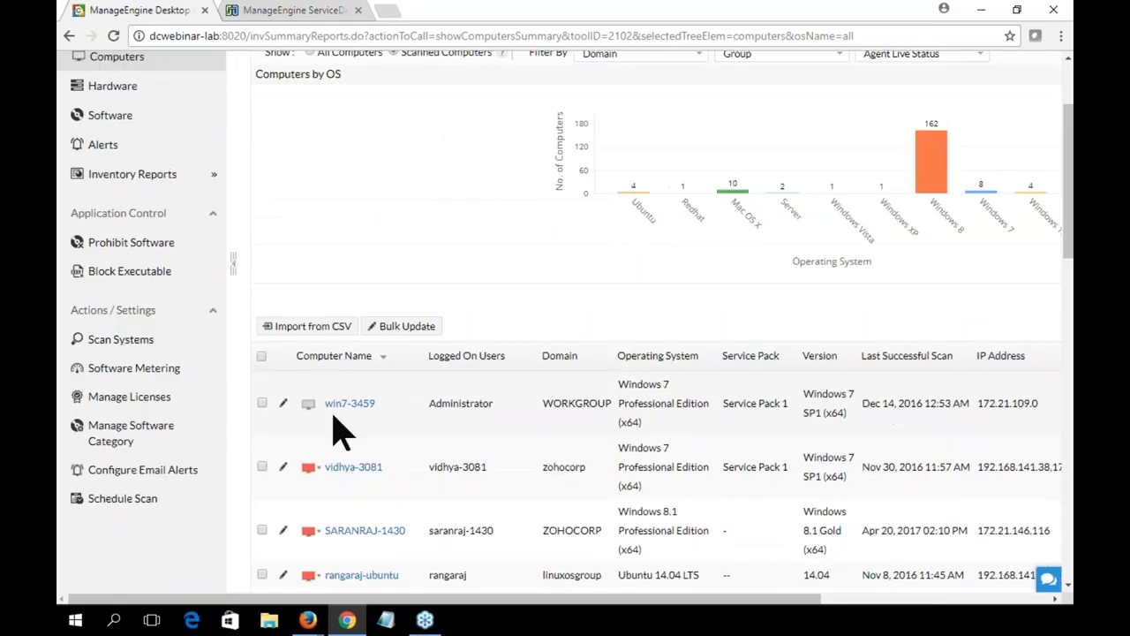
left_click(342, 408)
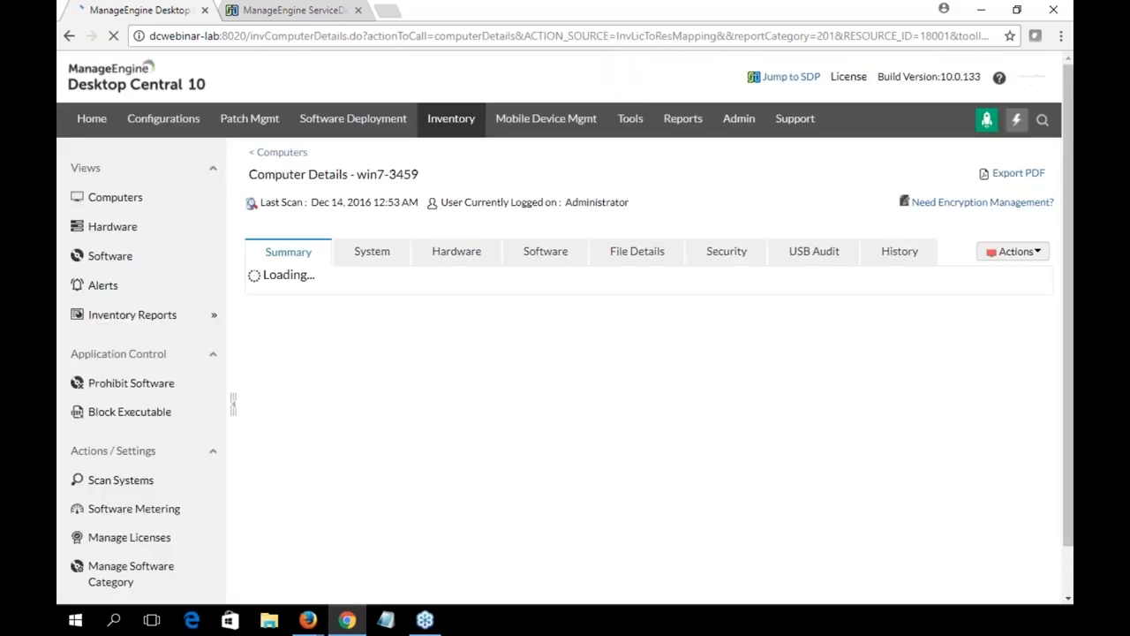
scroll(403, 404, "down", 2)
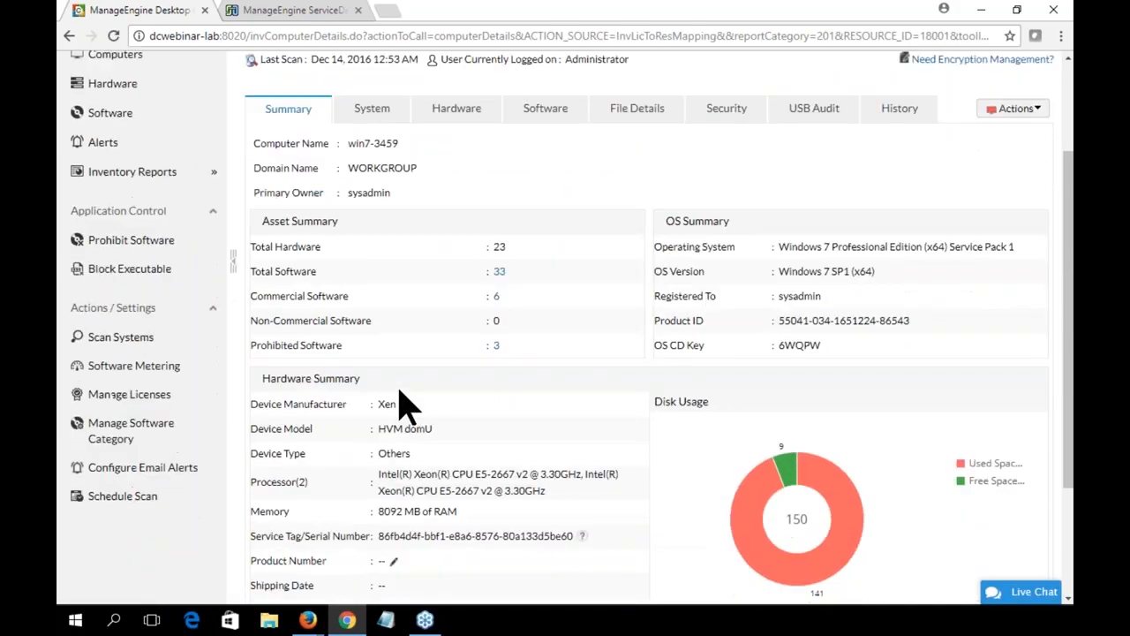
scroll(418, 397, "up", 2)
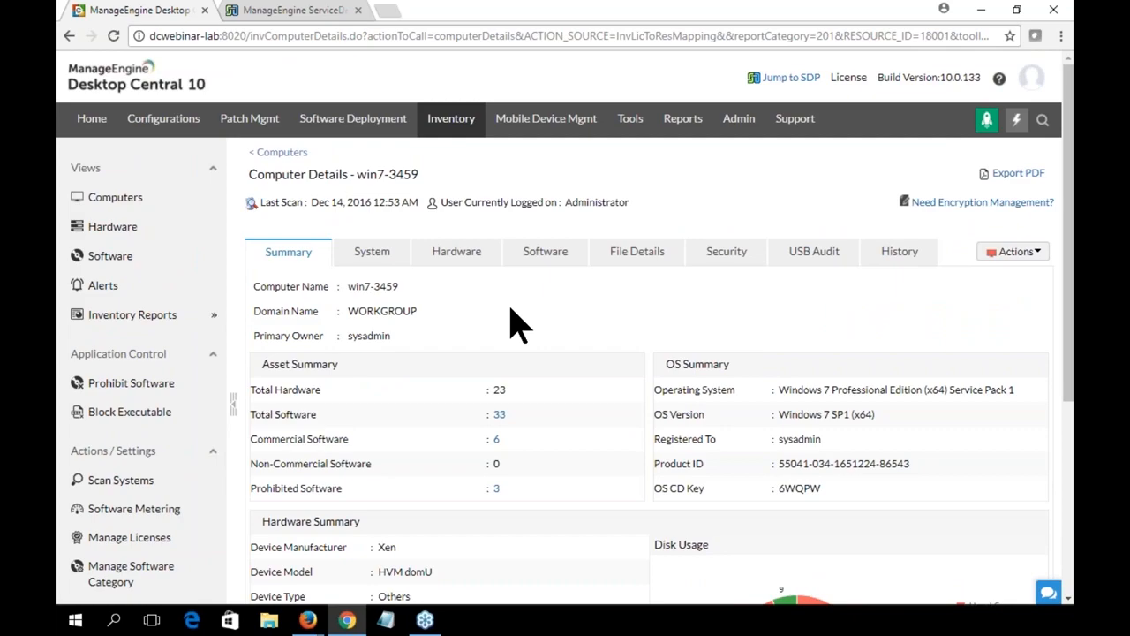
Step: Open the weekly inventory scan schedule for modification, review its settings, and close it without saving
scroll(516, 325, "down", 2)
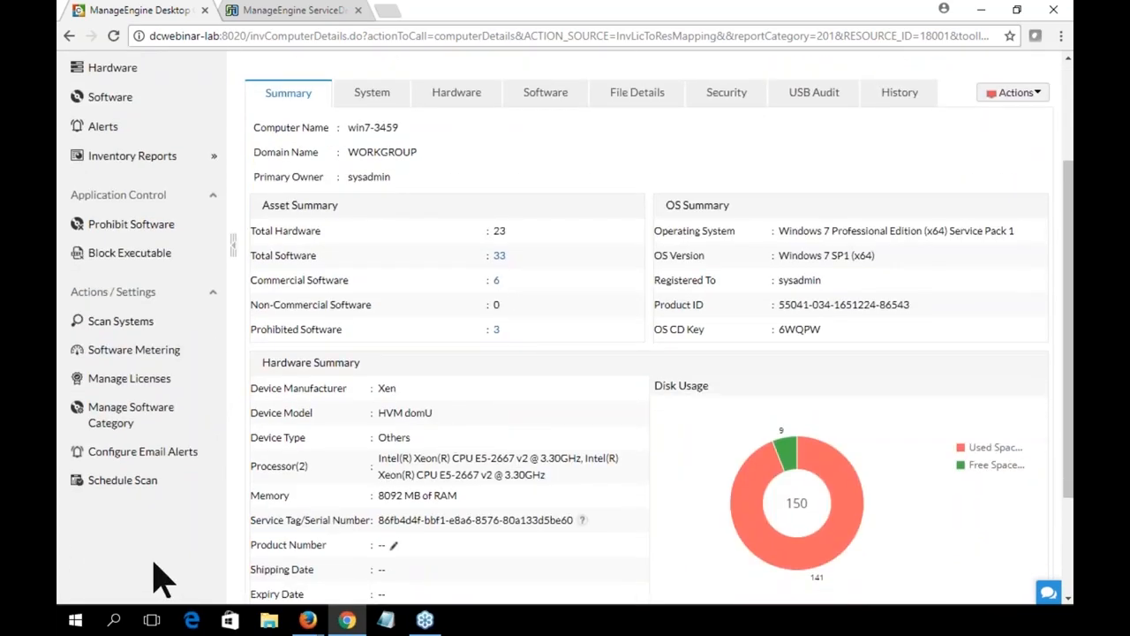
left_click(122, 482)
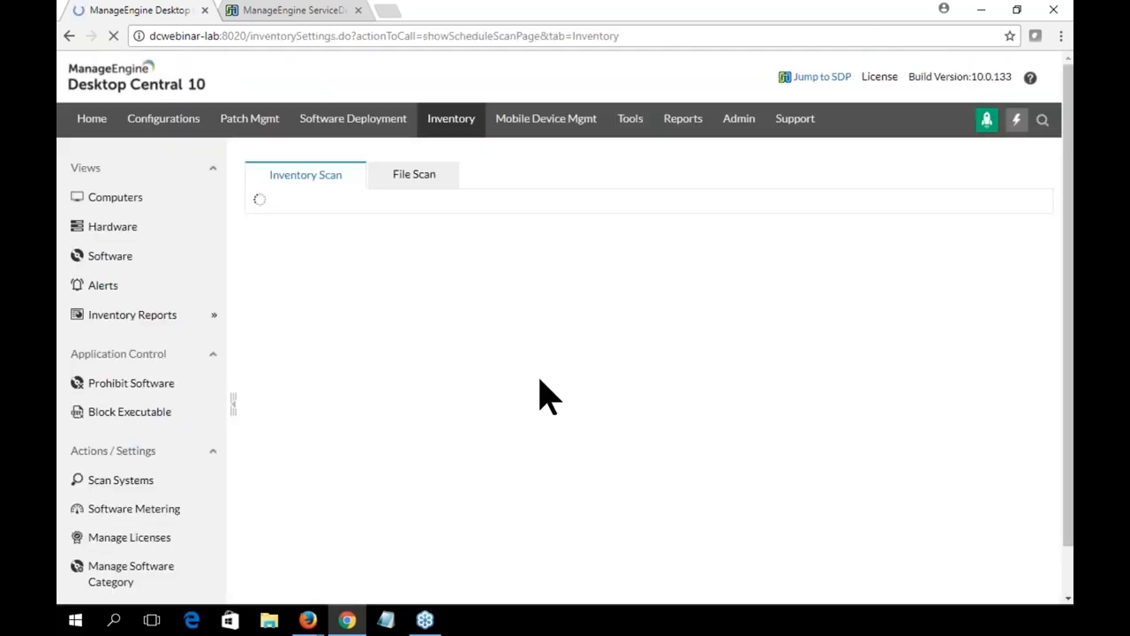
left_click(935, 265)
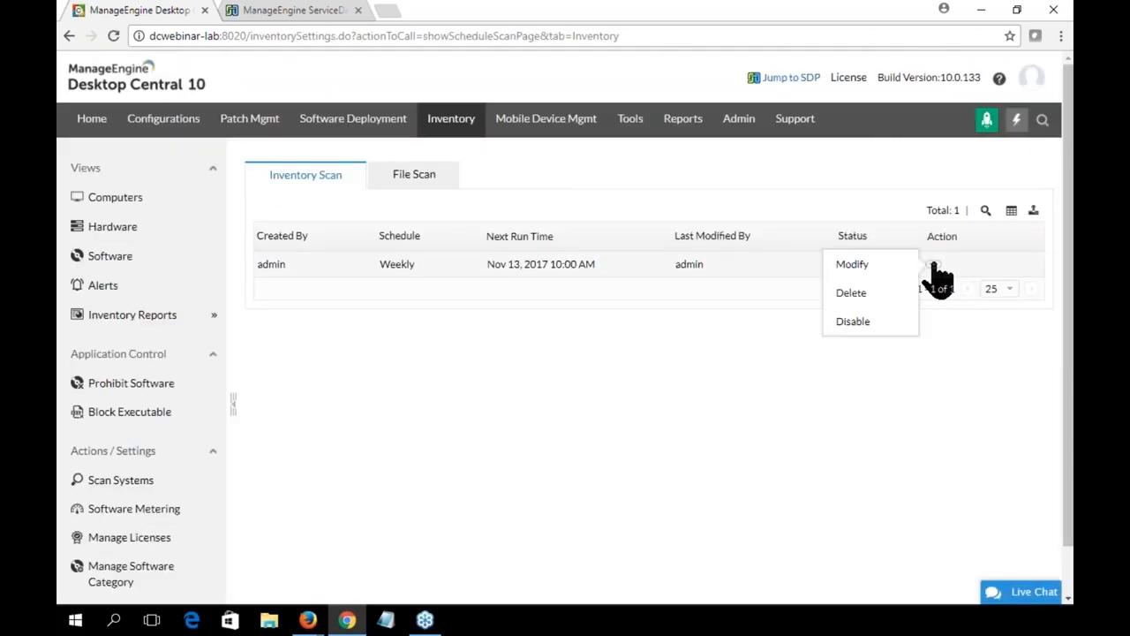
left_click(859, 266)
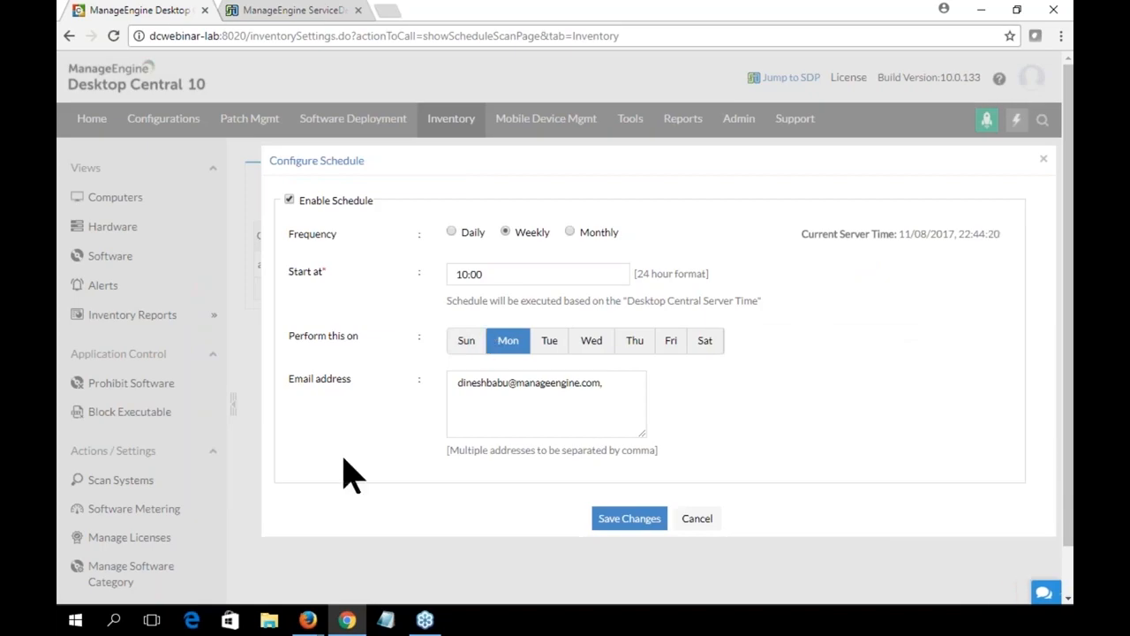
left_click(696, 519)
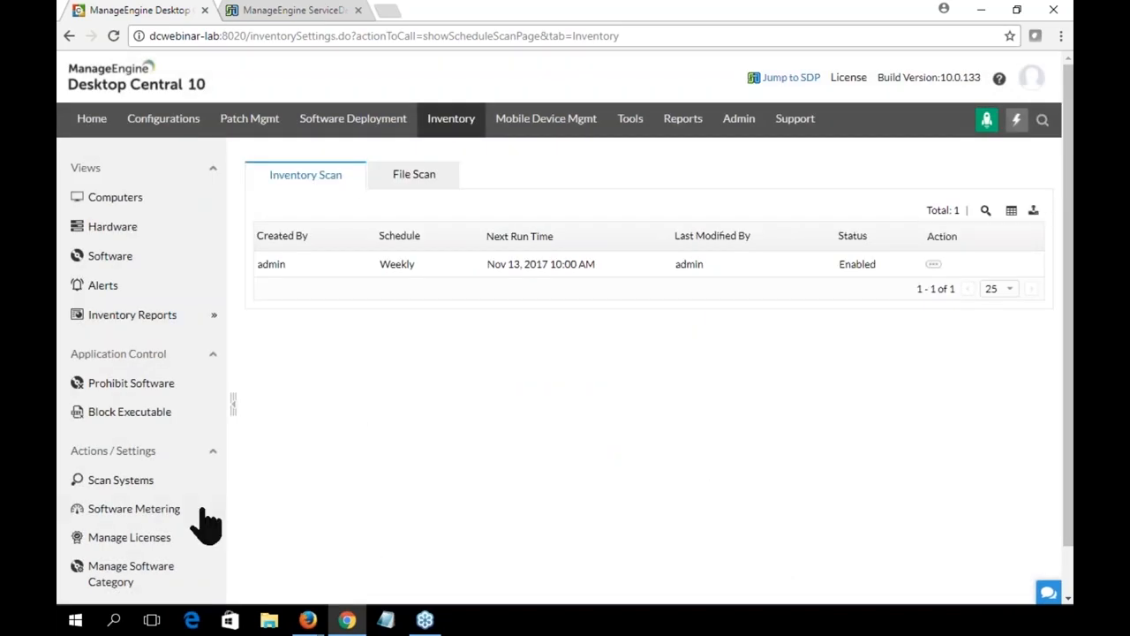
Step: Open the list of systems to scan, toggle the selection of all computers, and select only dc-webinar
left_click(127, 487)
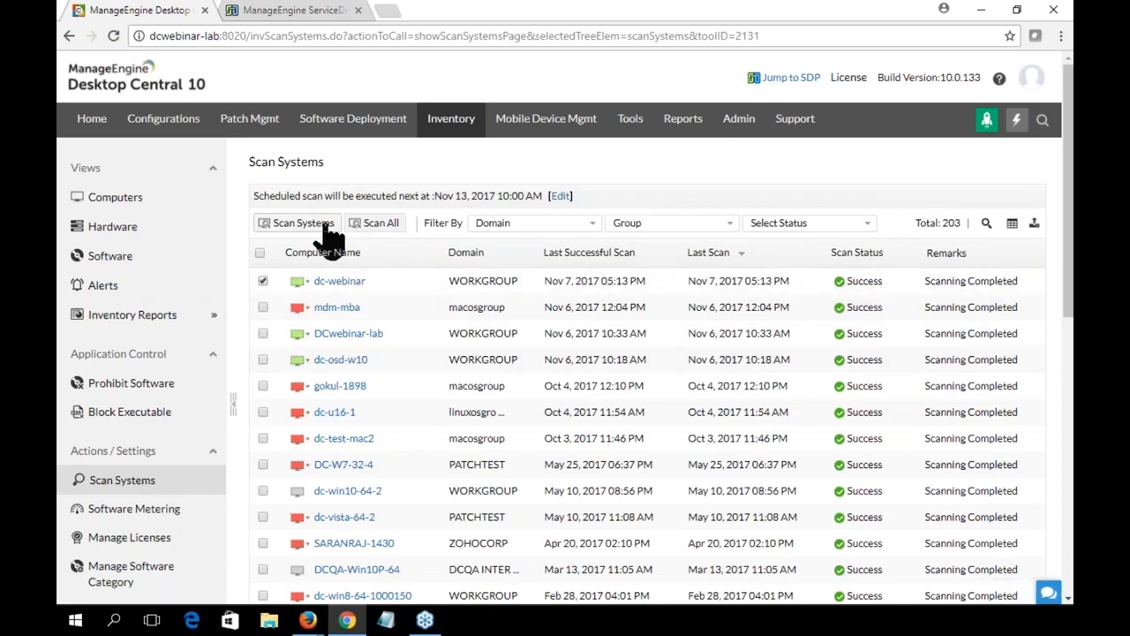
left_click(260, 253)
left_click(259, 253)
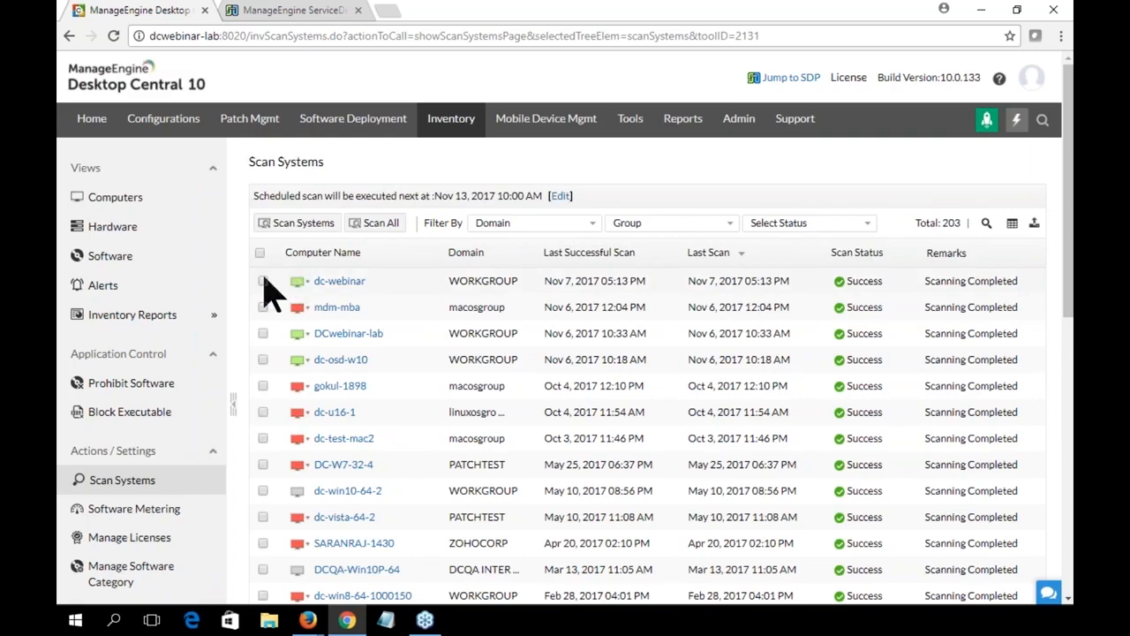
left_click(263, 281)
Step: Filter the scan systems list by the Not Done status, then select all listed computers and clear the selection
left_click(858, 226)
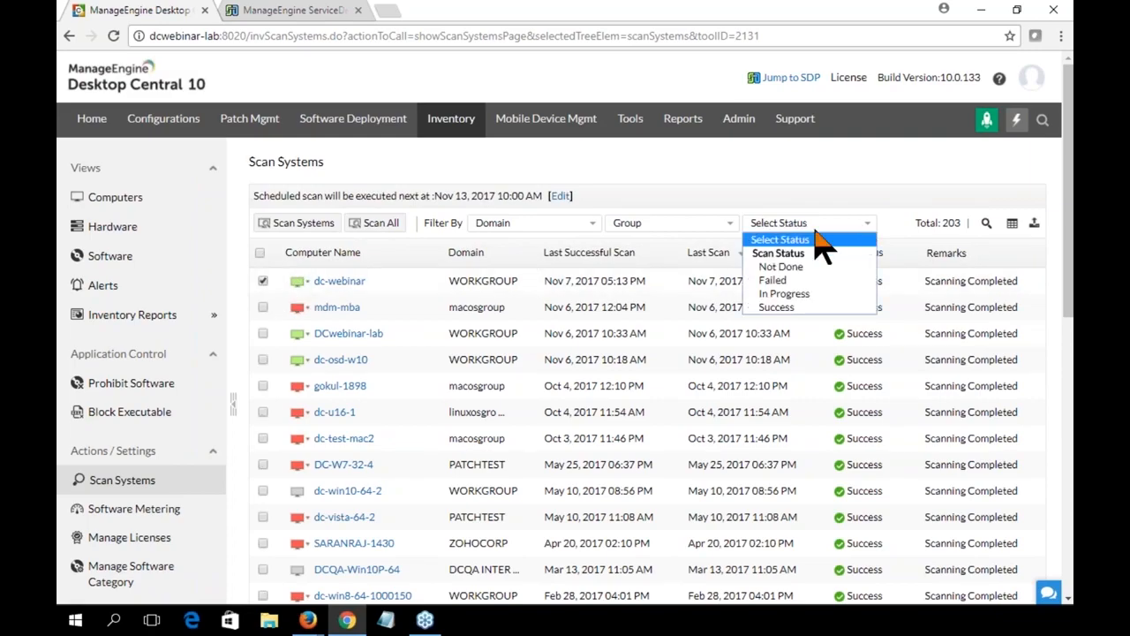
left_click(780, 268)
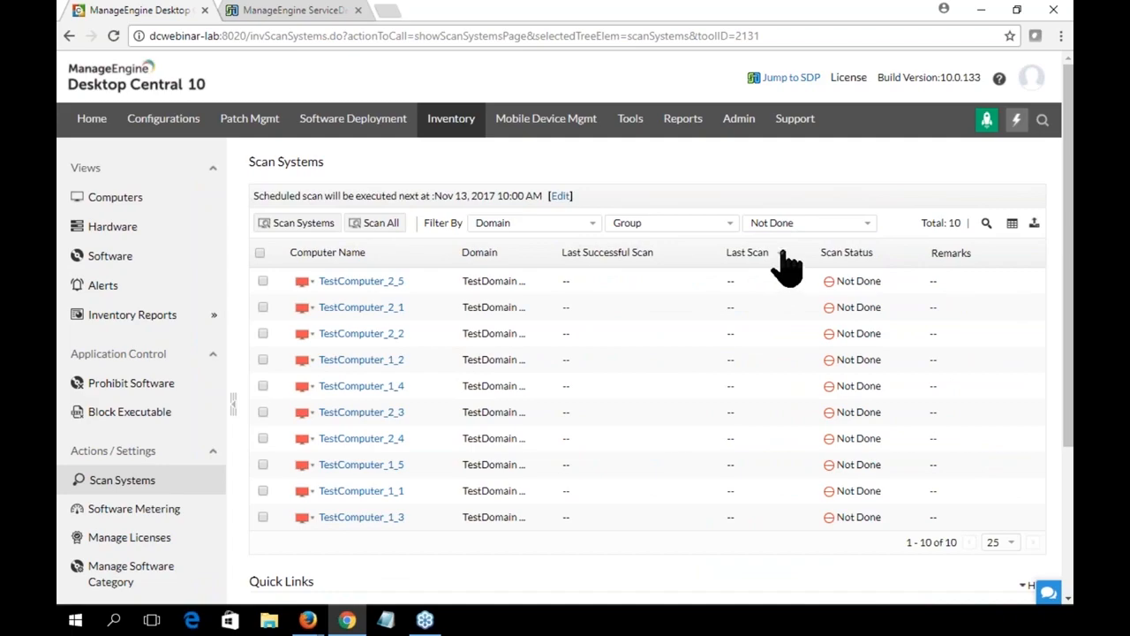
left_click(260, 252)
left_click(259, 253)
Step: Filter the scan systems list by the Failed status, and then by In Progress
left_click(803, 226)
left_click(783, 284)
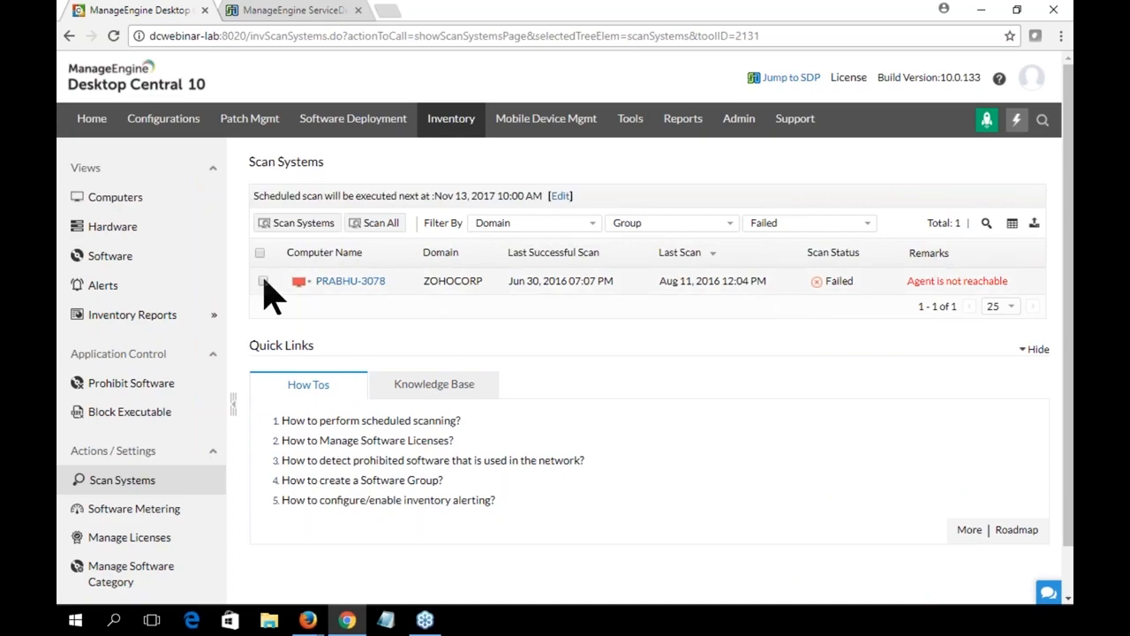
left_click(853, 224)
left_click(789, 295)
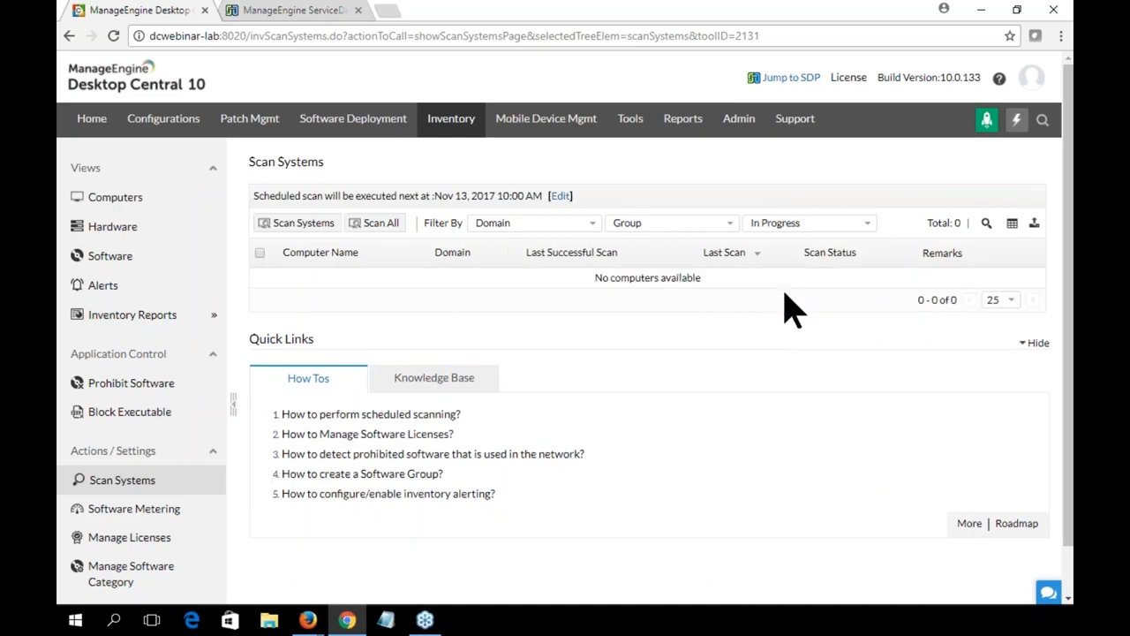
Step: Filter the scan systems list by the Success status and look through the listed computers
left_click(846, 221)
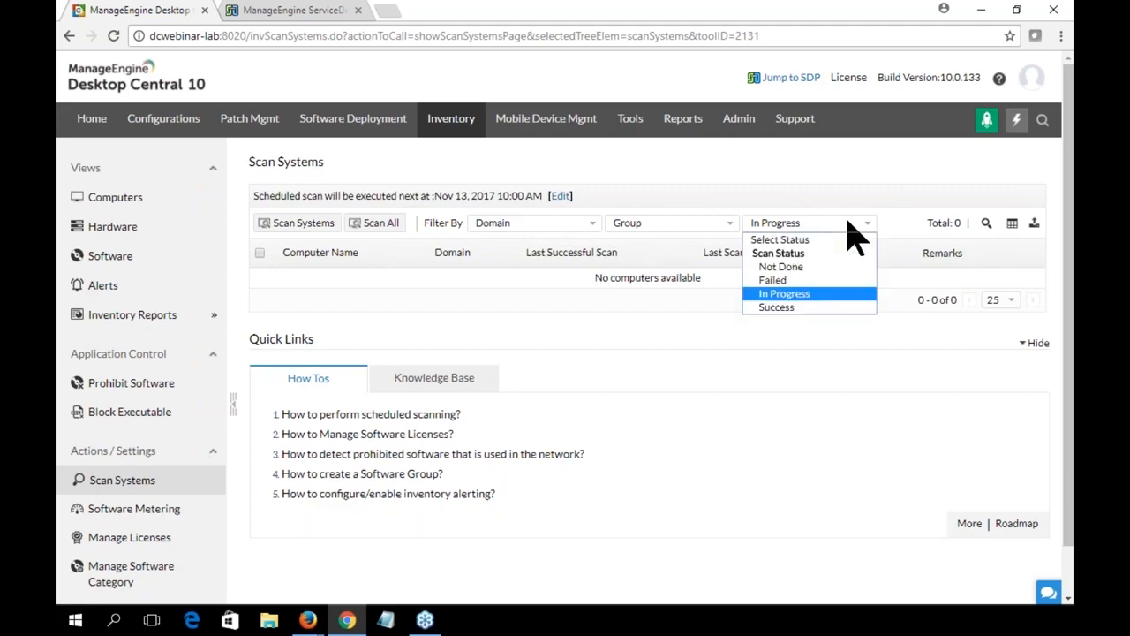
left_click(793, 309)
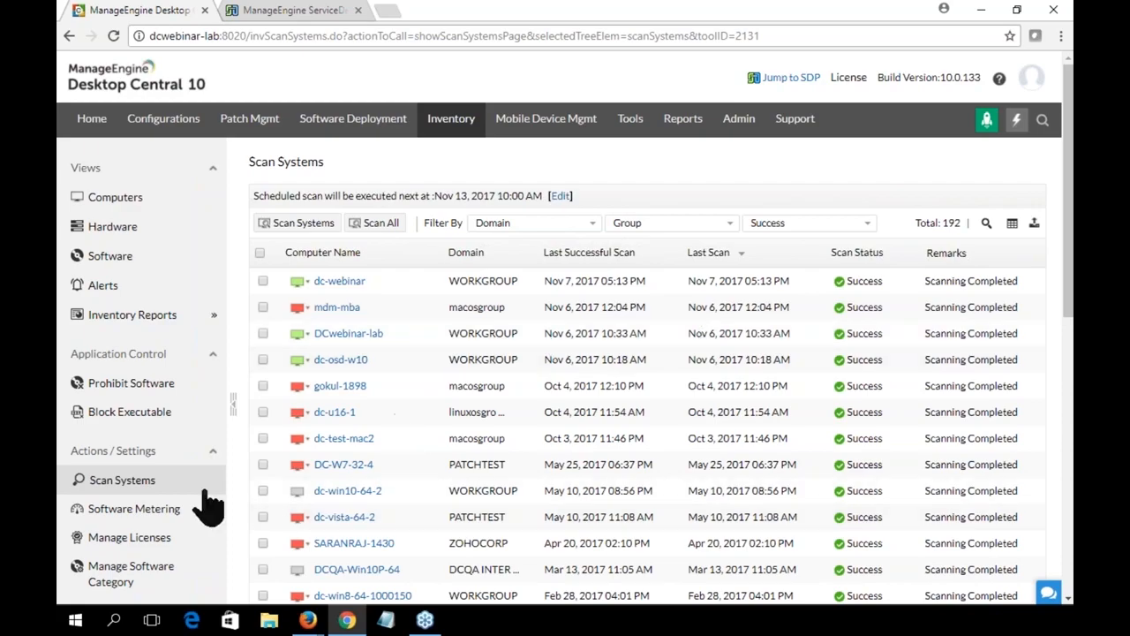
scroll(565, 326, "down", 2)
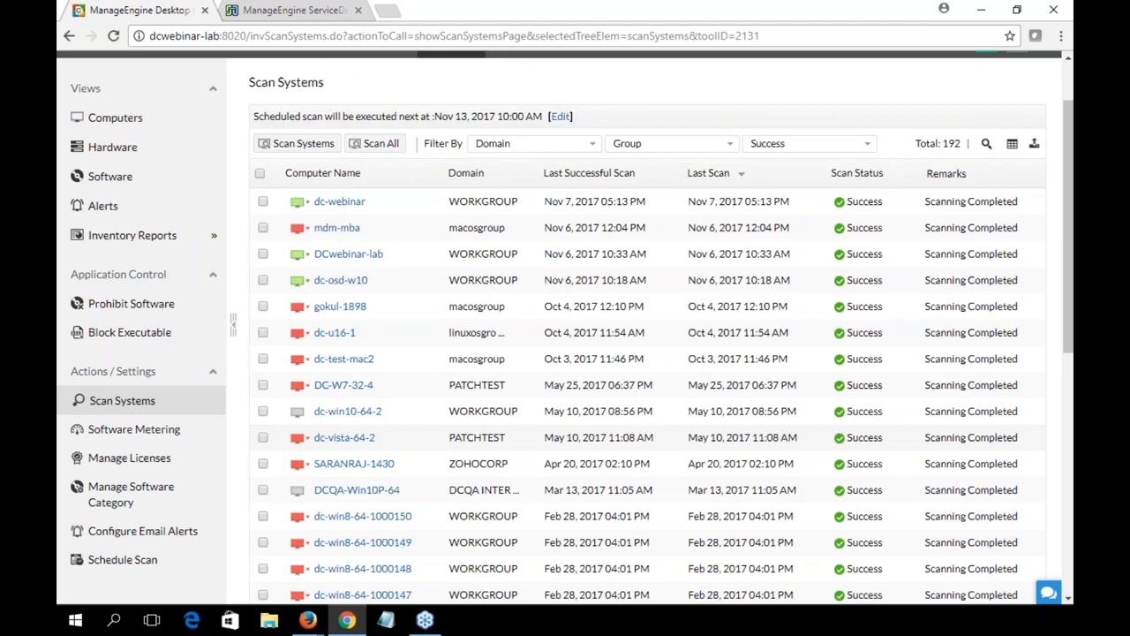
scroll(570, 442, "down", 2)
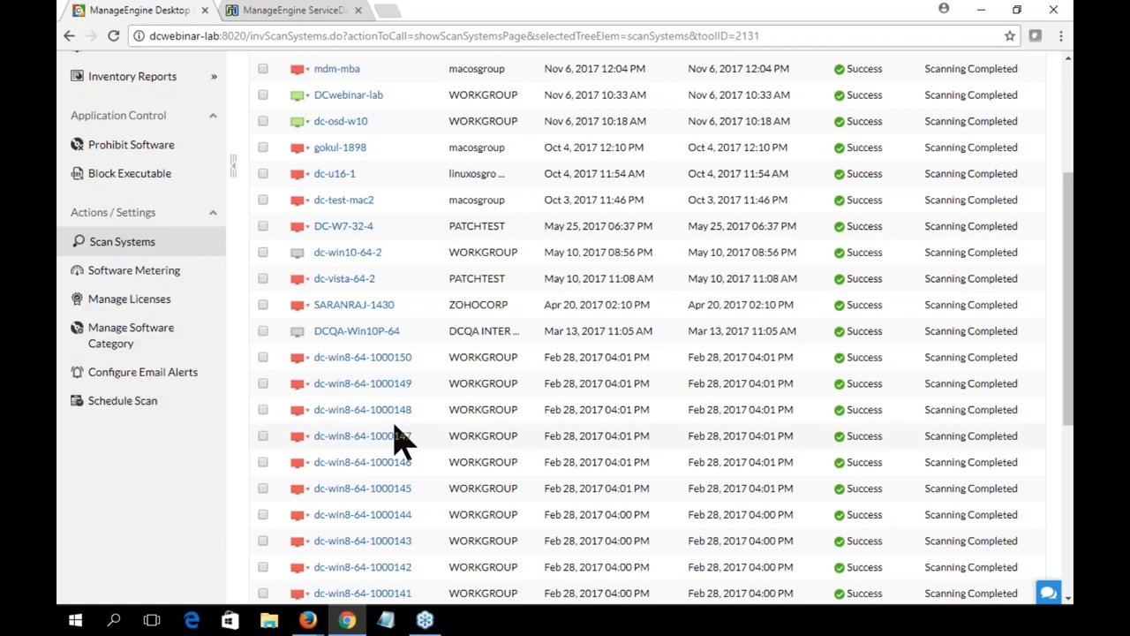
scroll(397, 442, "up", 2)
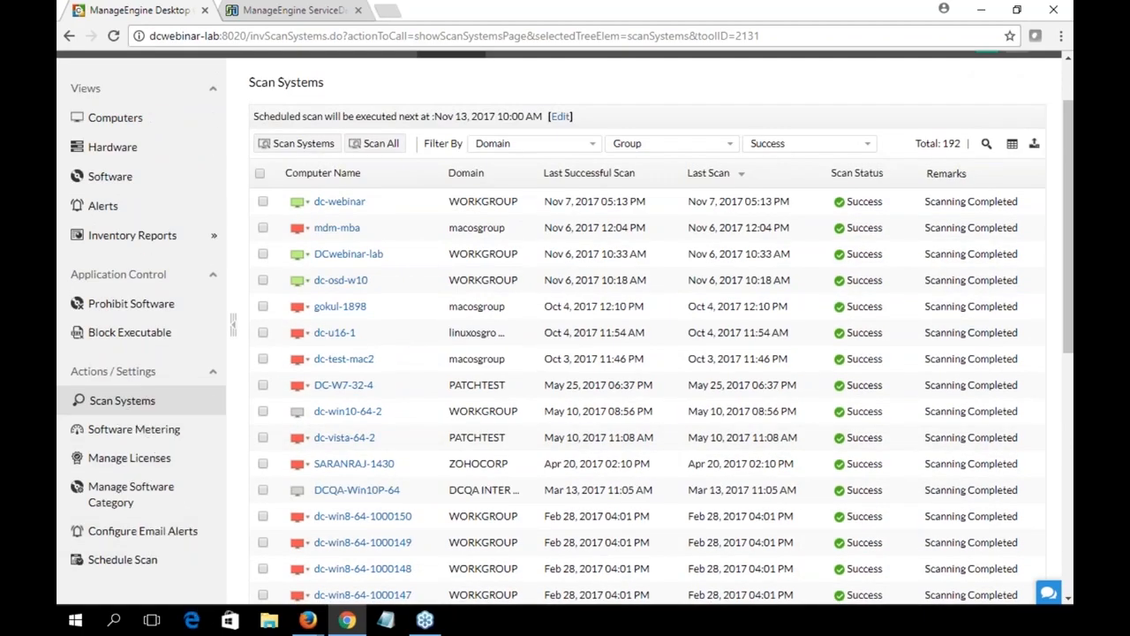
Step: Go to the inventory scan schedules and open the weekly schedule for modification
left_click(123, 560)
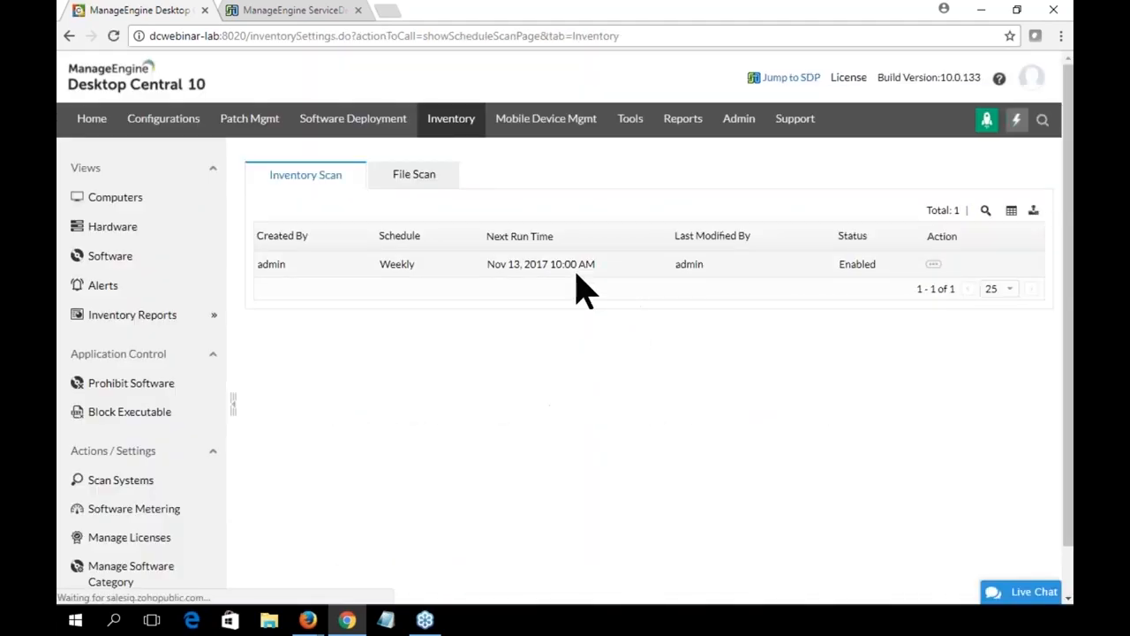
left_click_drag(488, 263, 626, 291)
left_click(629, 309)
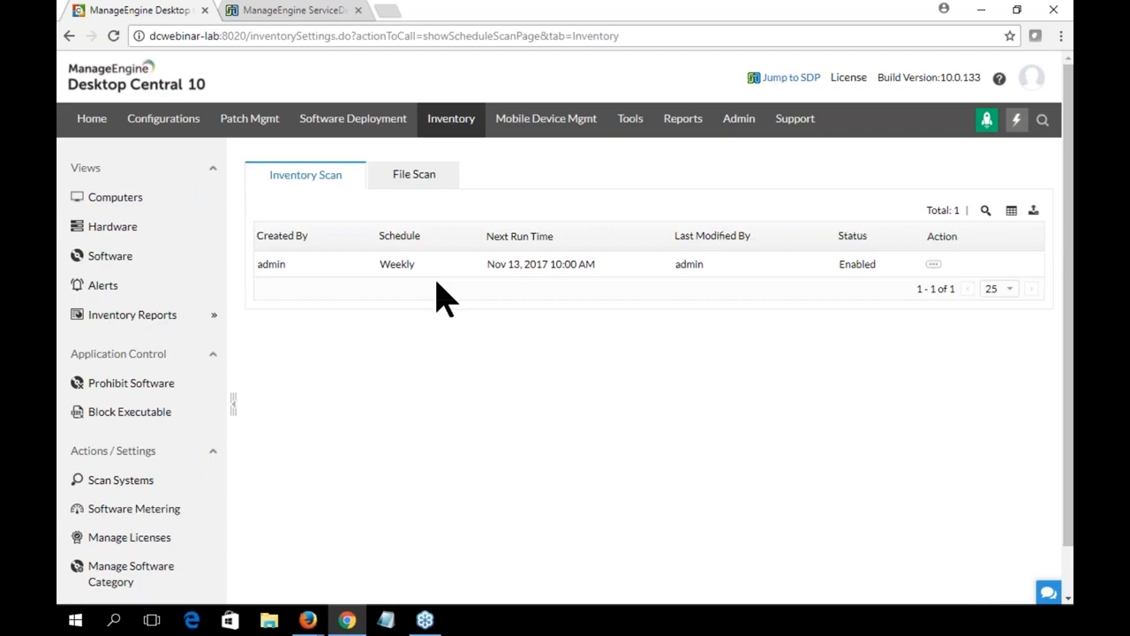
left_click(938, 264)
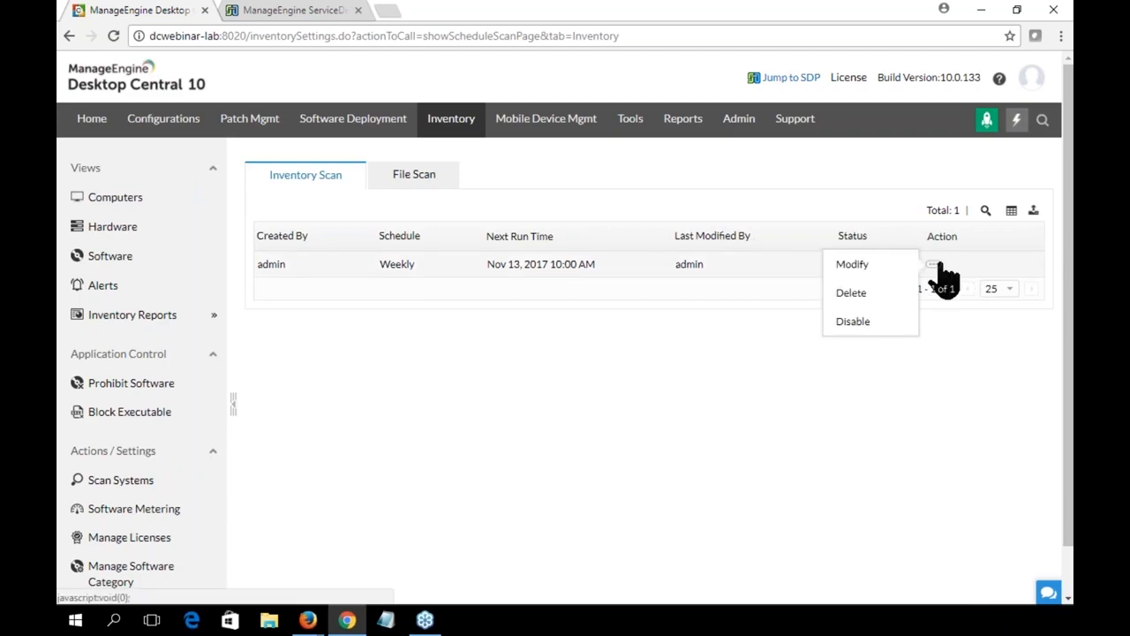
left_click(883, 268)
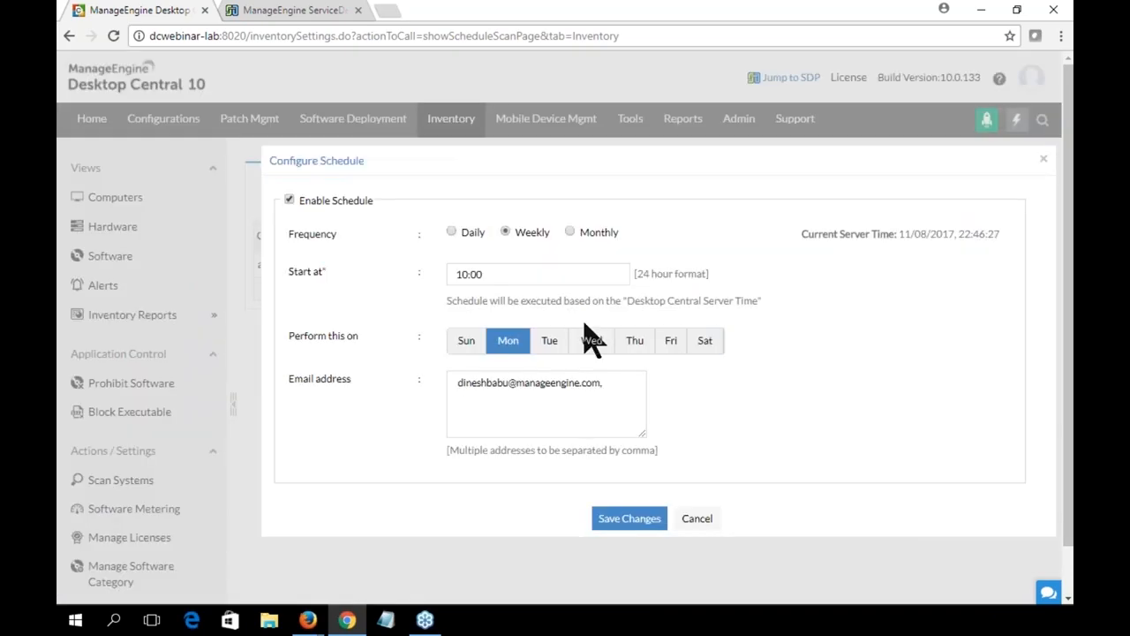
Step: Toggle Monday off and on in the weekly scan schedule, cancel the changes, and return to the list of systems to scan
left_click(509, 346)
left_click(509, 344)
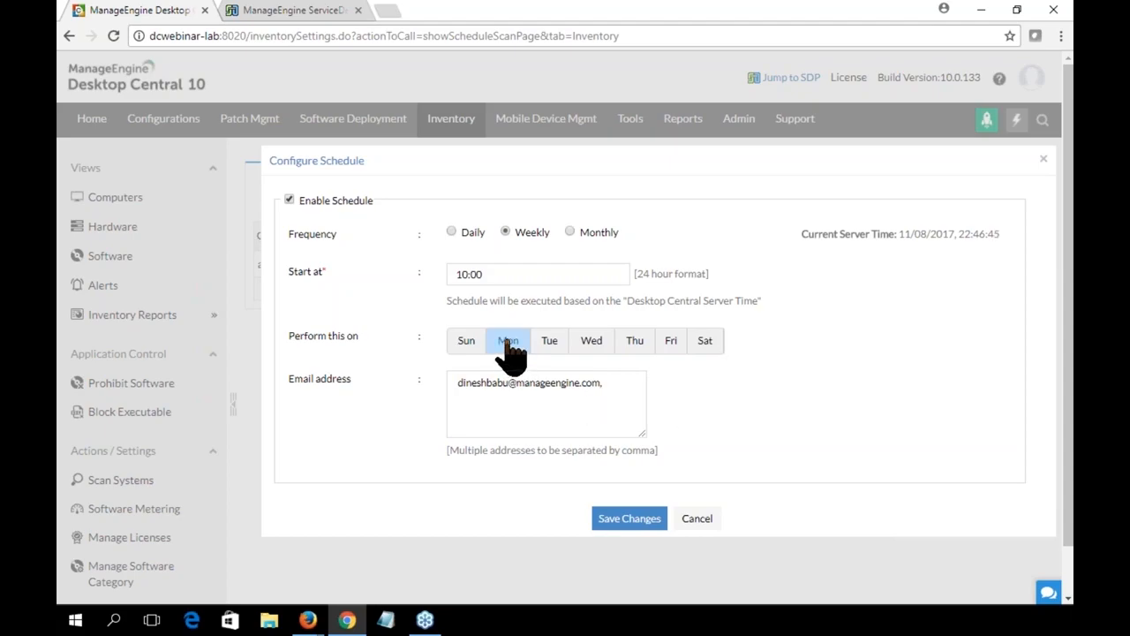
left_click(510, 345)
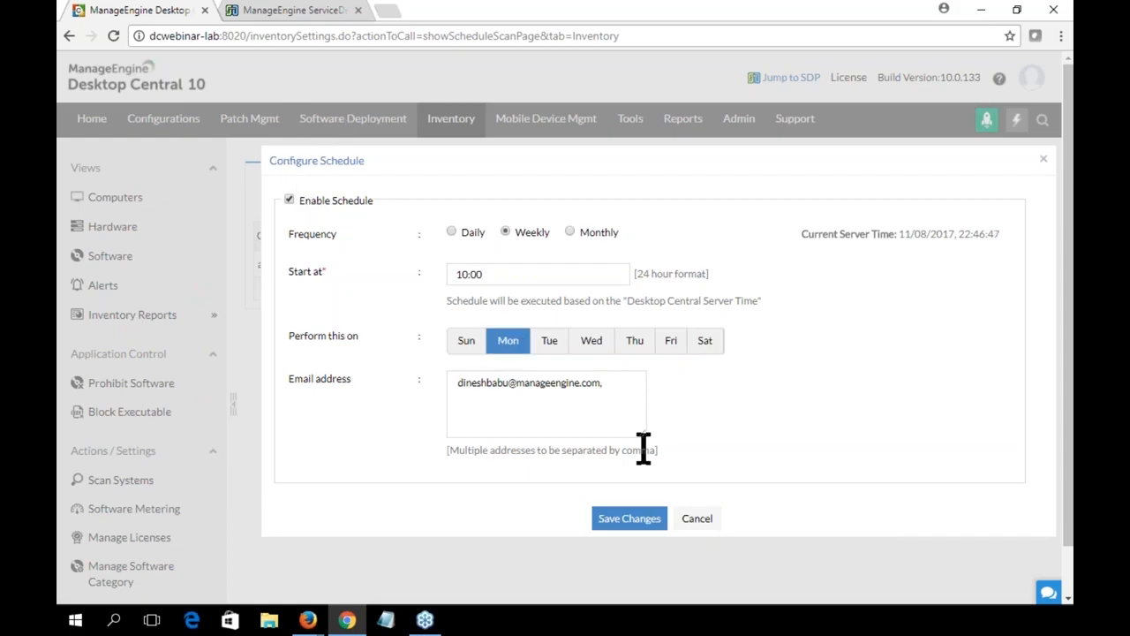
left_click(696, 519)
left_click(130, 484)
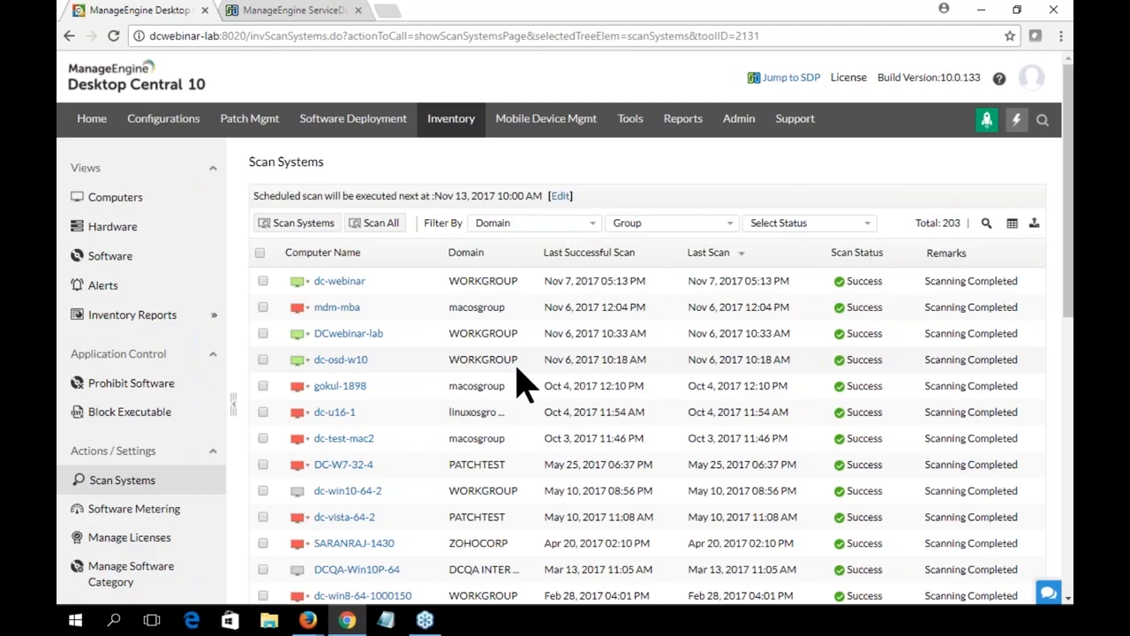
Step: Switch to ServiceDesk Plus, open the workstation list under the IT assets, and look through its computers
left_click(281, 13)
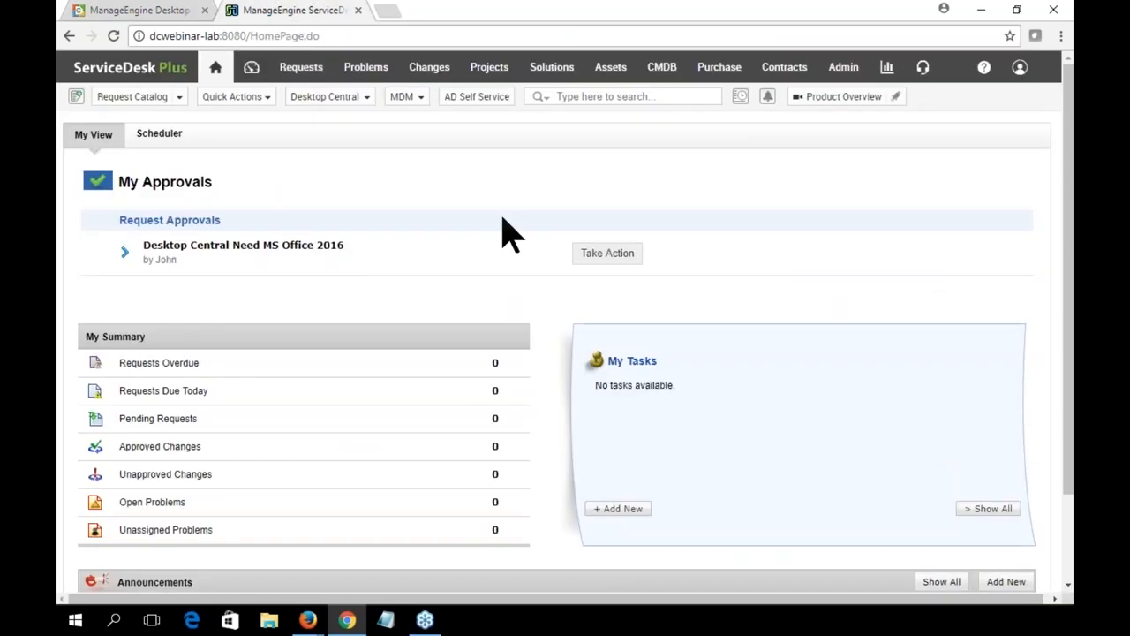
left_click(611, 73)
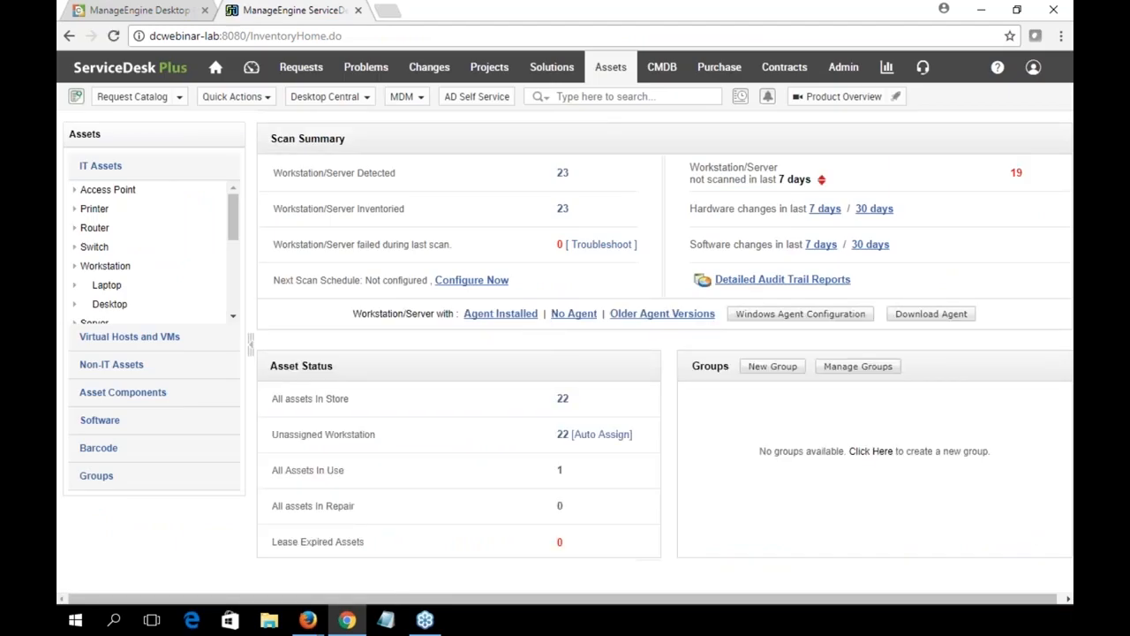
left_click_drag(238, 238, 239, 251)
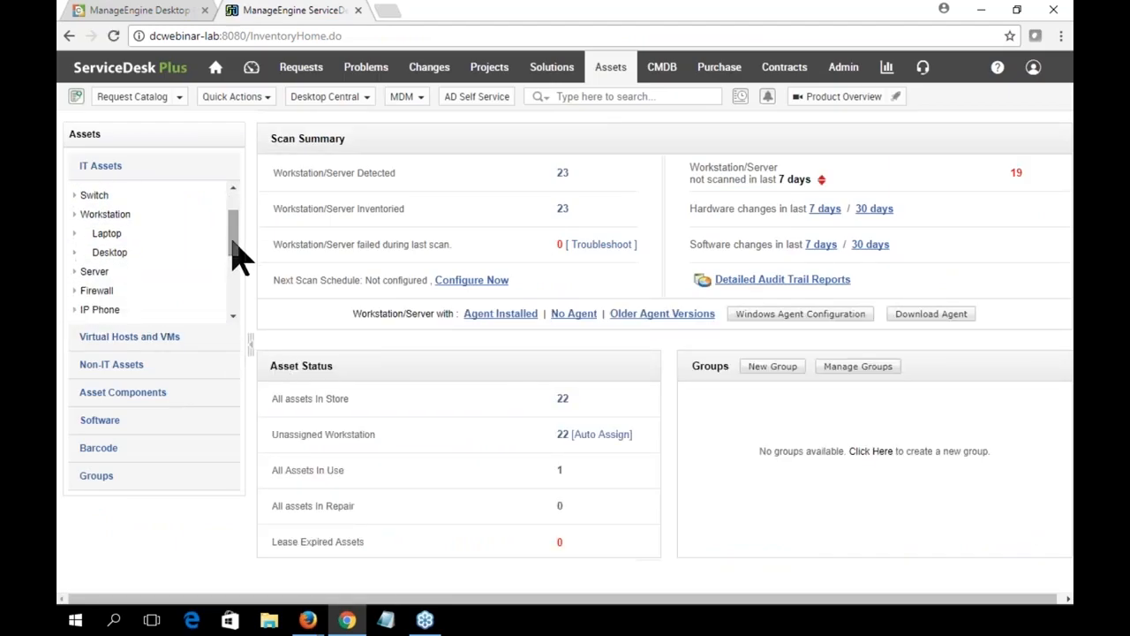
left_click(110, 215)
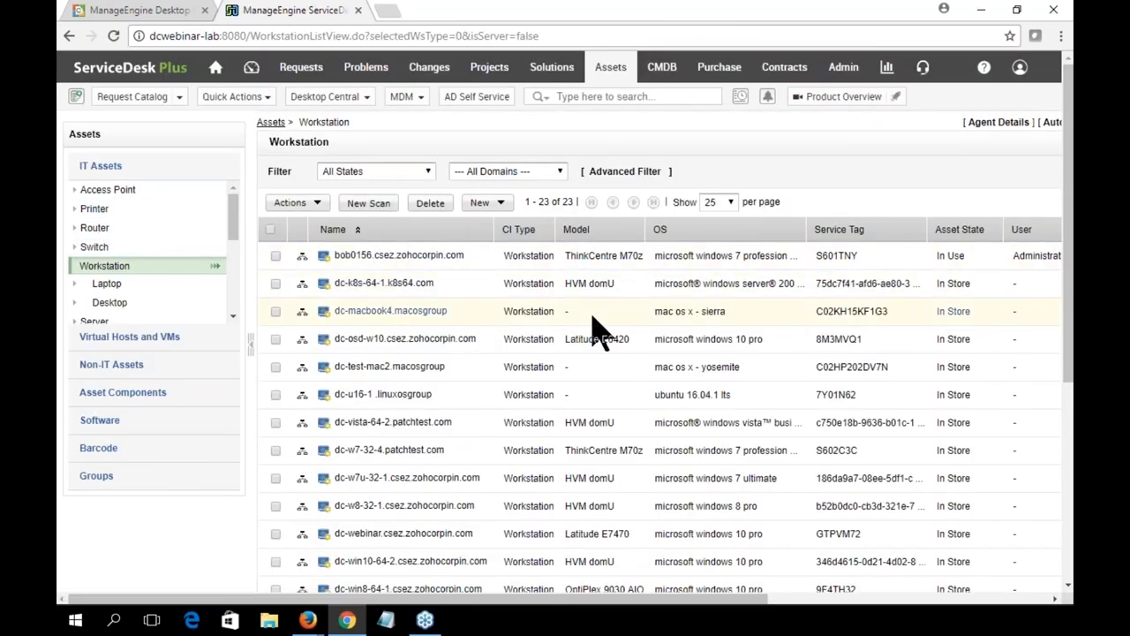
scroll(591, 331, "down", 1)
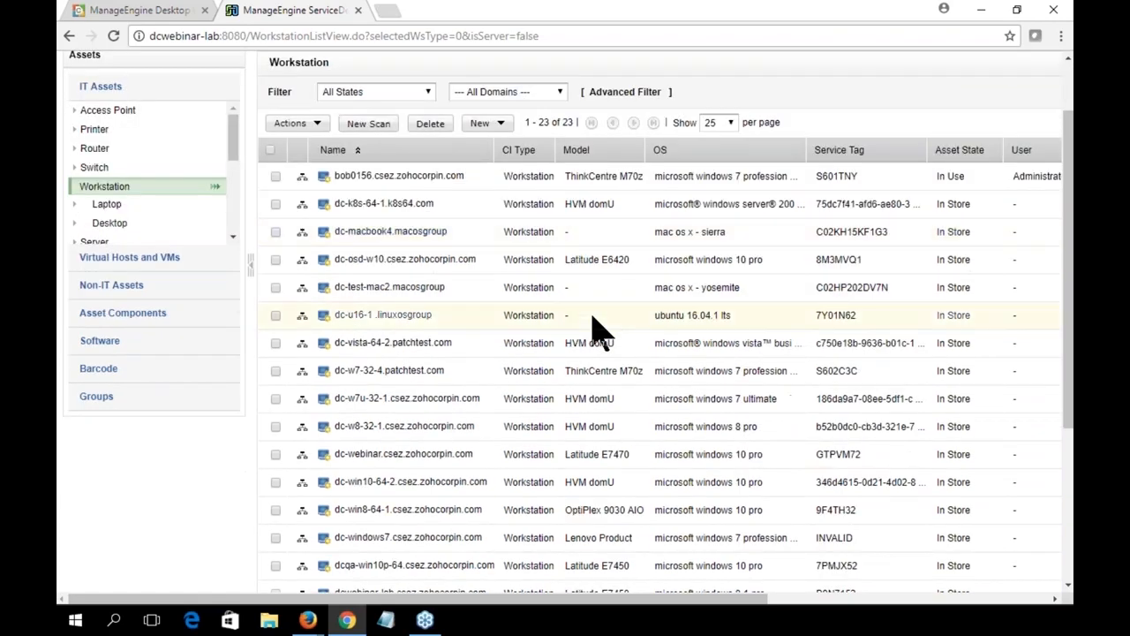
scroll(551, 340, "down", 3)
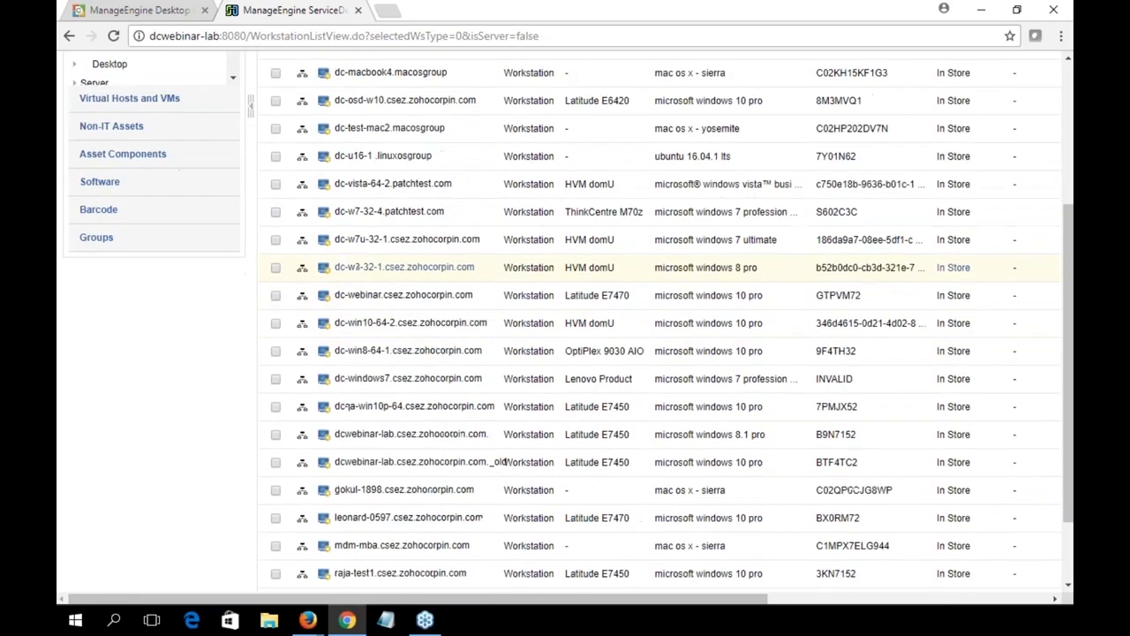
scroll(558, 354, "up", 3)
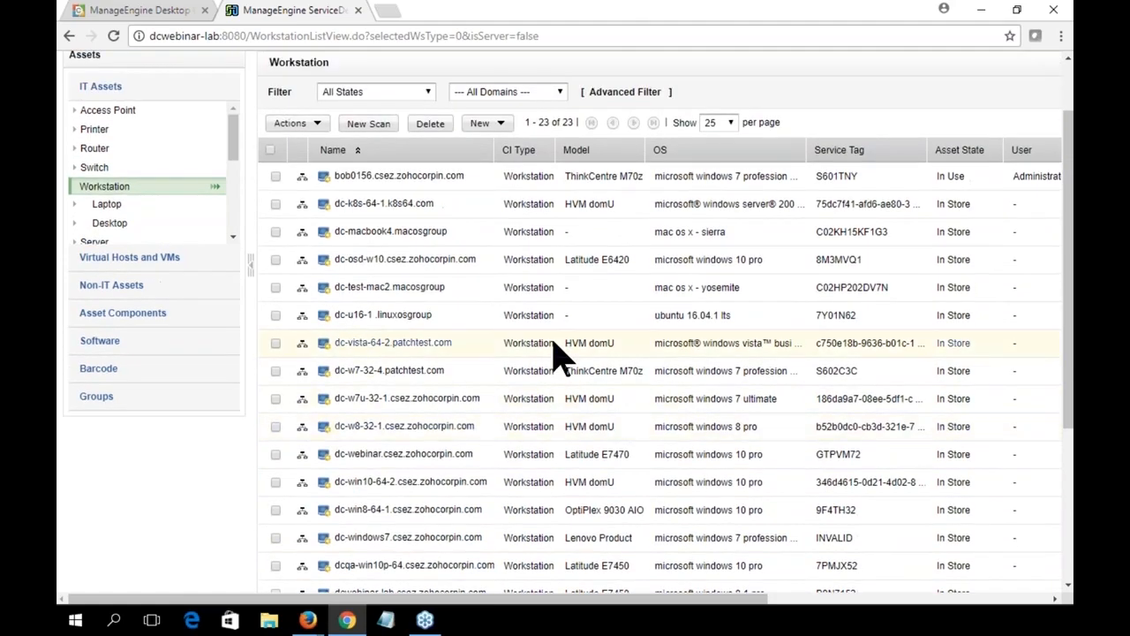
Step: Open the workstation dc-k8s-64-1.k8s64.com and examine its CI, hardware, software and system details
left_click(362, 204)
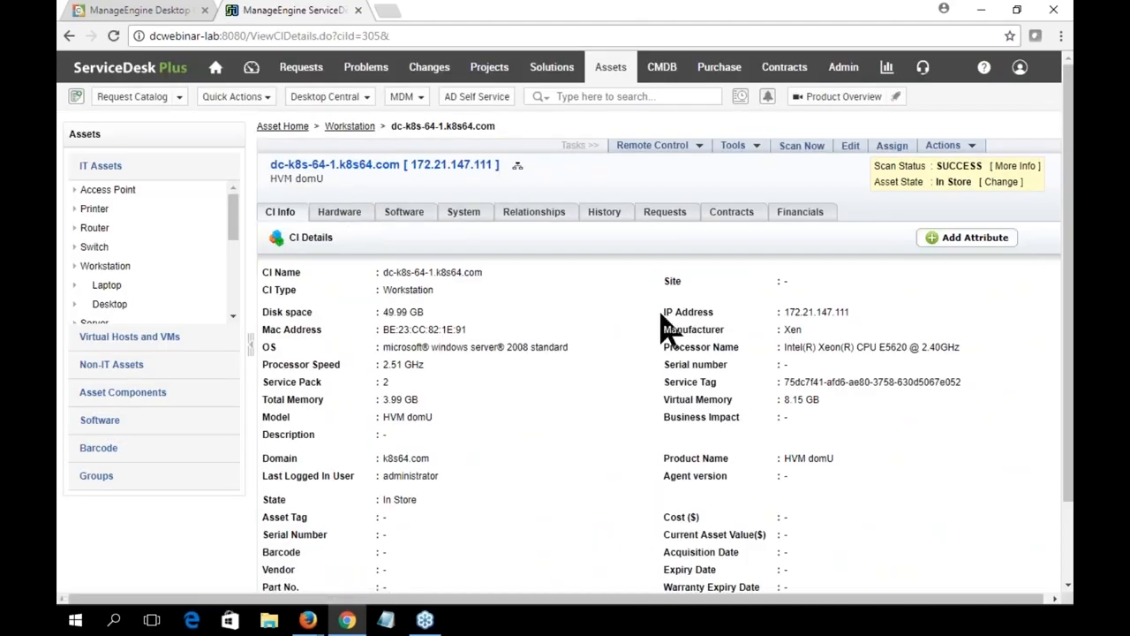
scroll(597, 369, "down", 1)
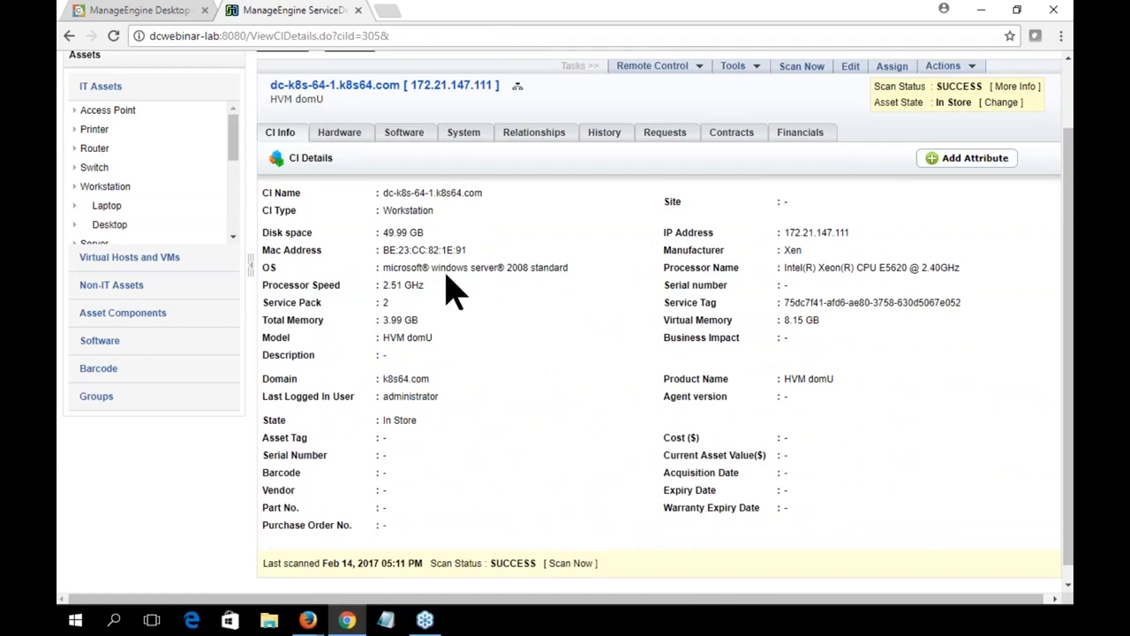
left_click(339, 133)
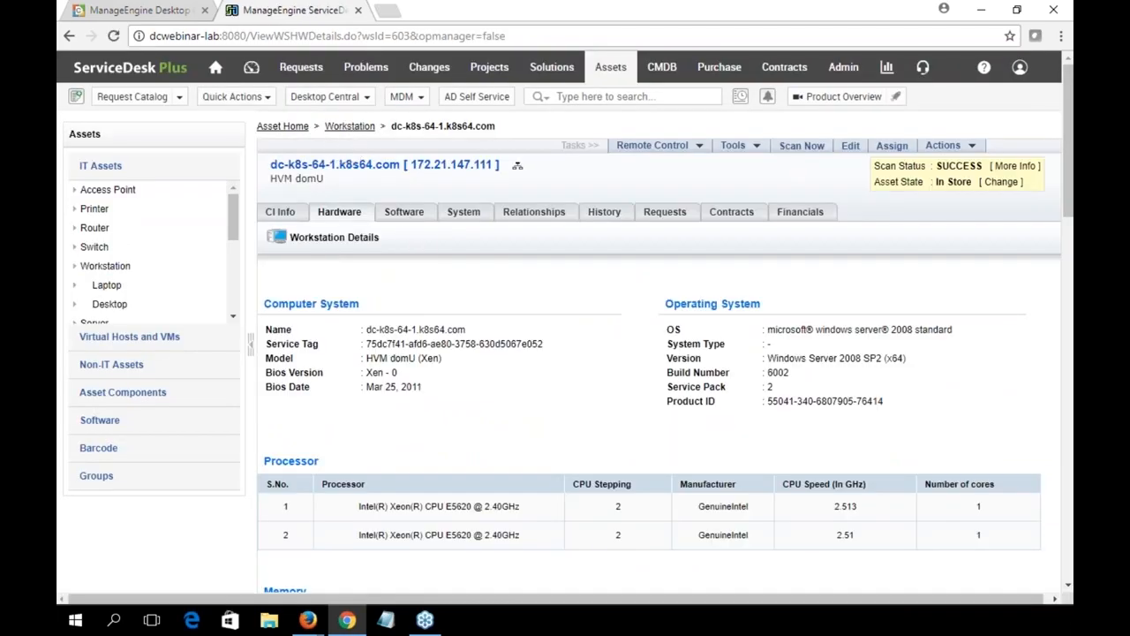
left_click(401, 212)
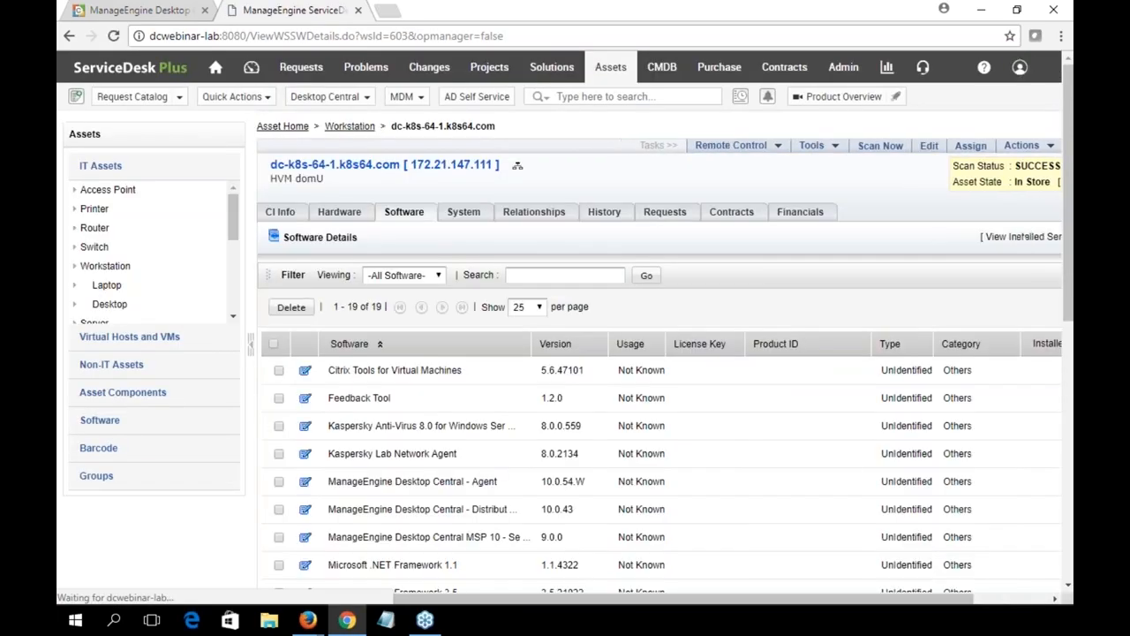
left_click(465, 214)
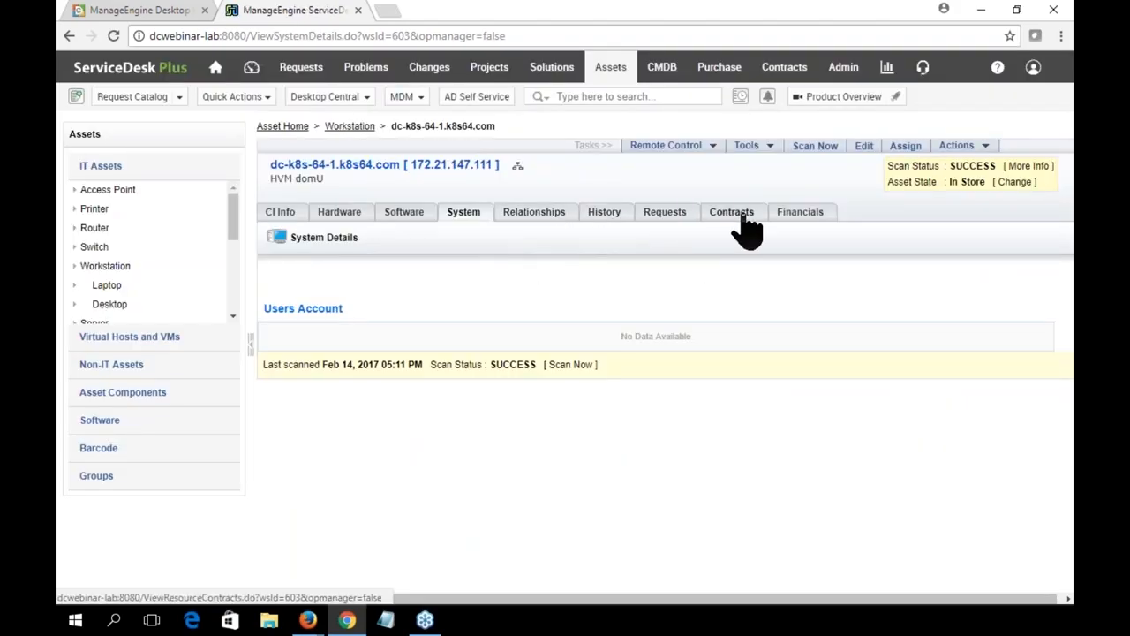
left_click(332, 214)
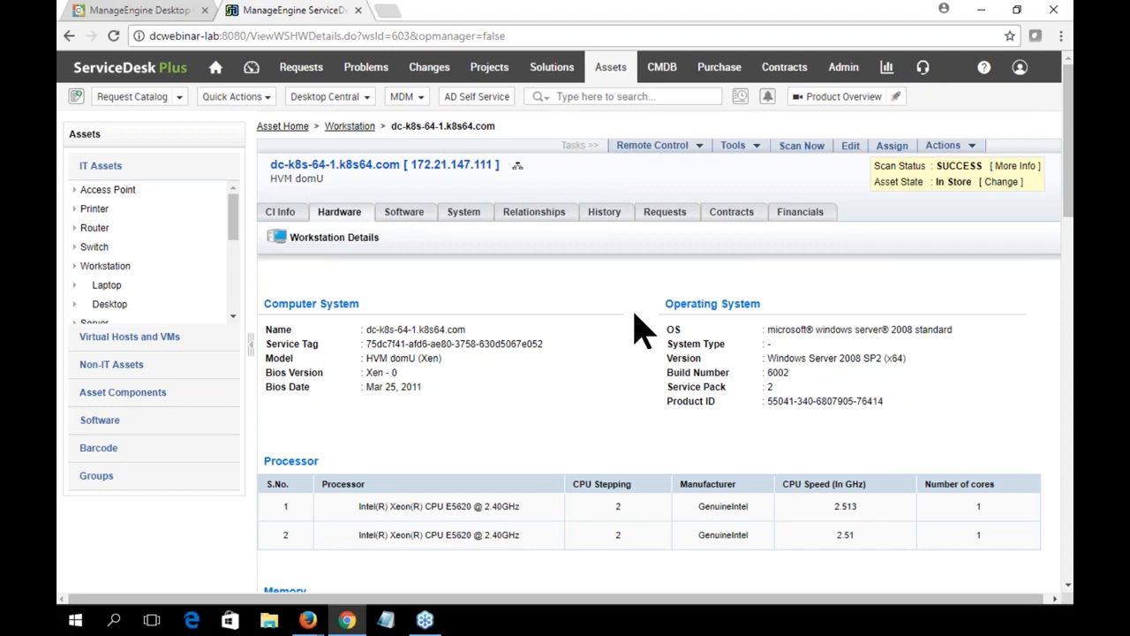
key("alt+Tab")
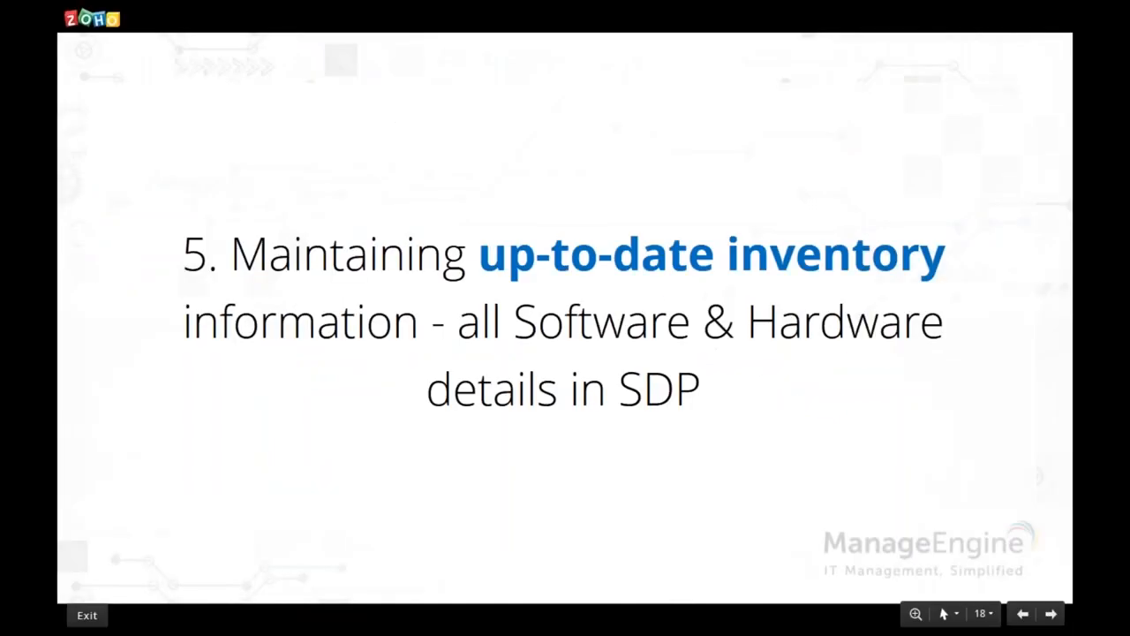
key("Right")
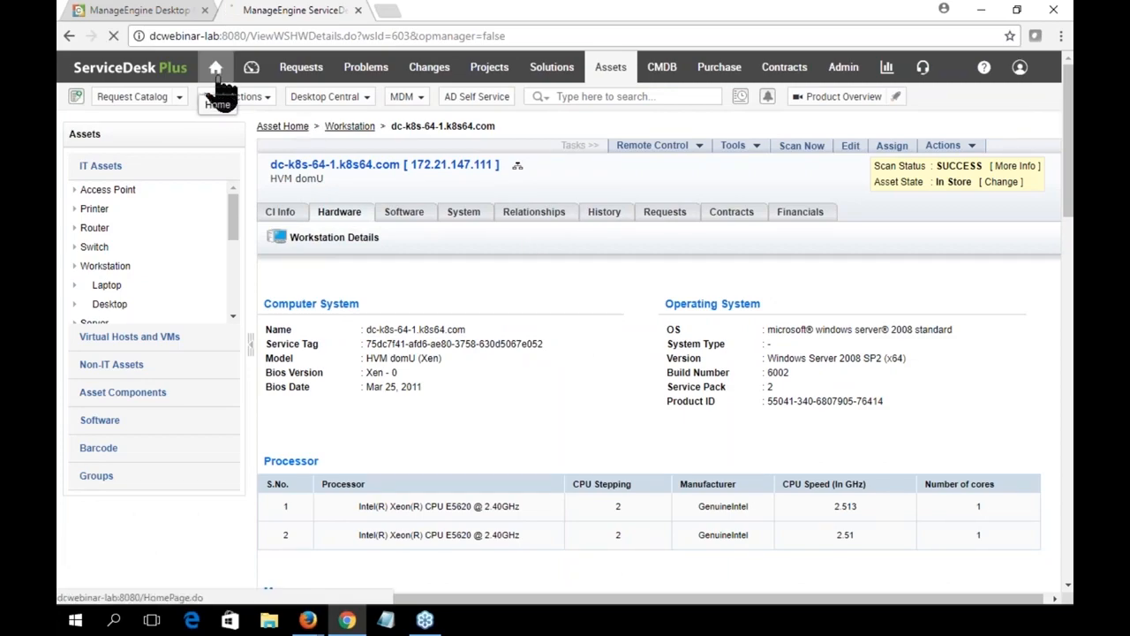
Step: Return to the ServiceDesk Plus home page and start adding a new announcement
left_click(216, 78)
scroll(899, 348, "down", 2)
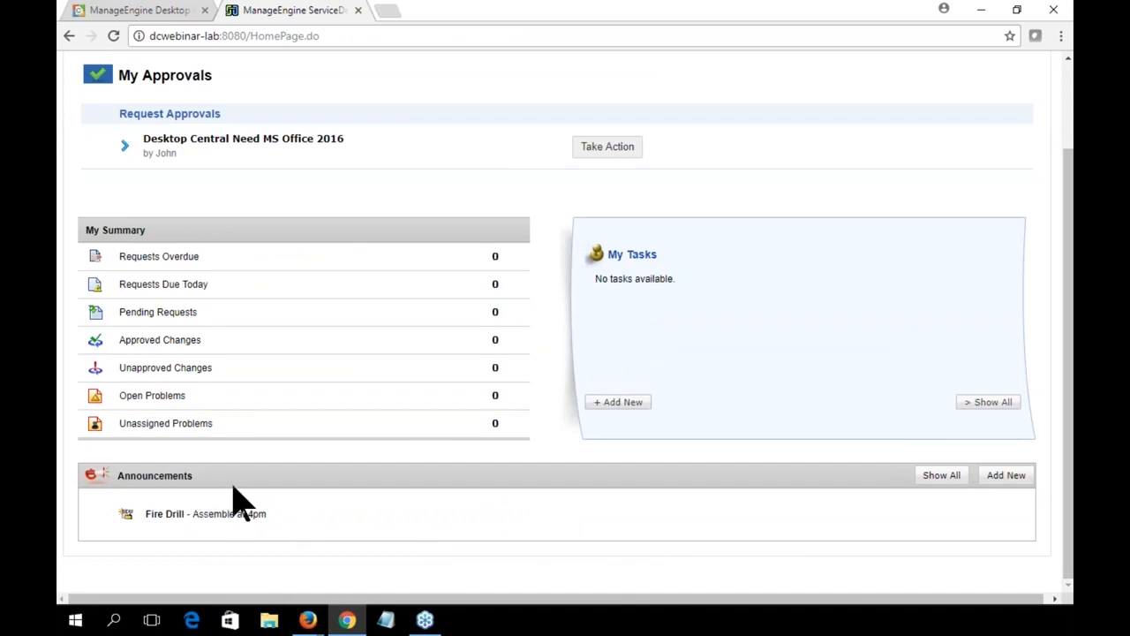
left_click(1004, 477)
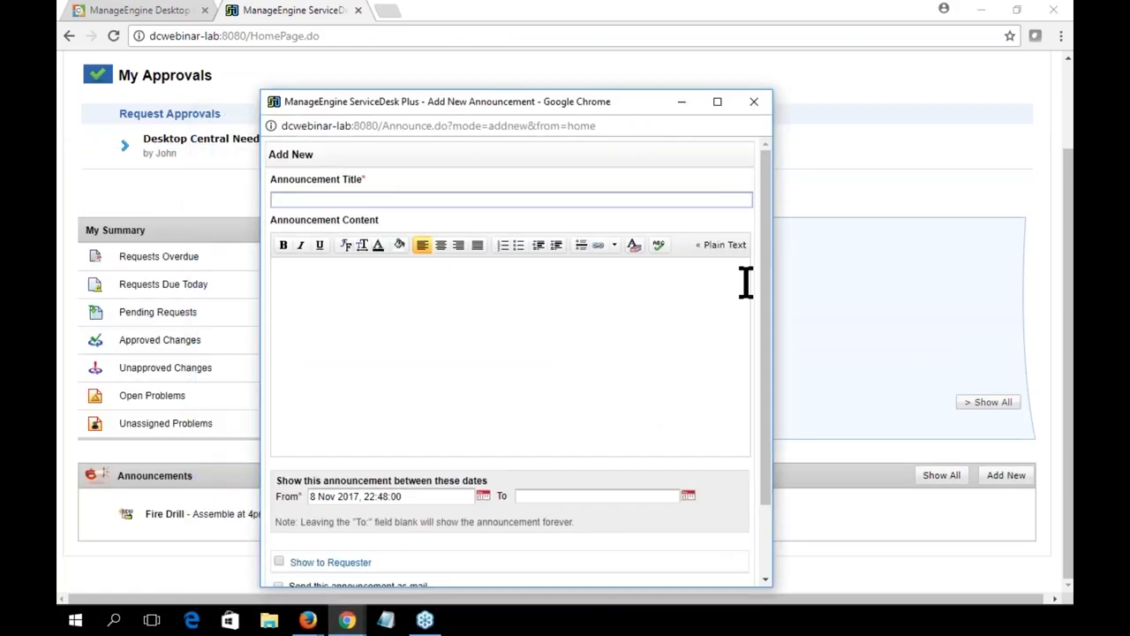
left_click_drag(648, 104, 647, 71)
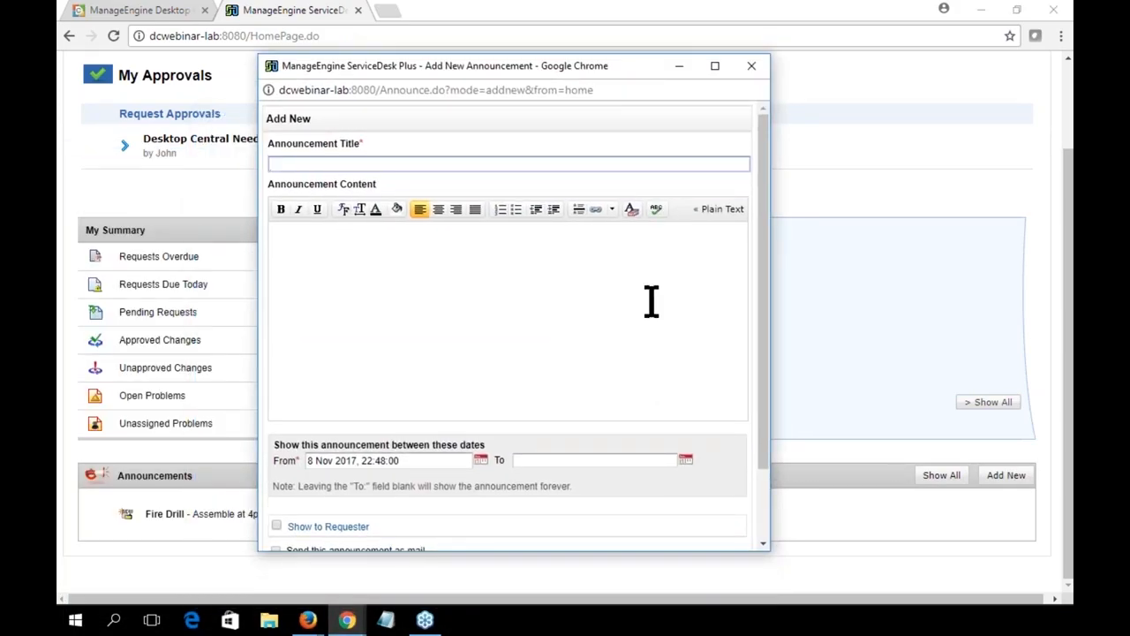
mouse_move(765, 439)
left_mouse_down()
mouse_move(768, 485)
mouse_move(765, 434)
left_mouse_up()
Step: Title the new announcement Fire Drill and place the cursor in its content area
left_click(353, 162)
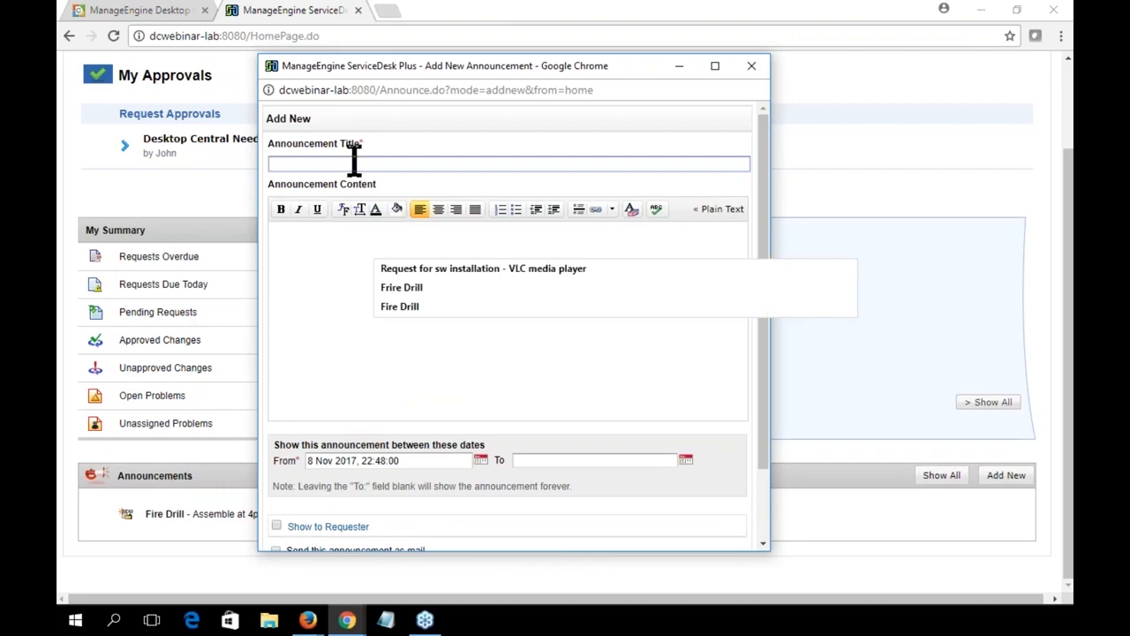
left_click(399, 306)
left_click(363, 262)
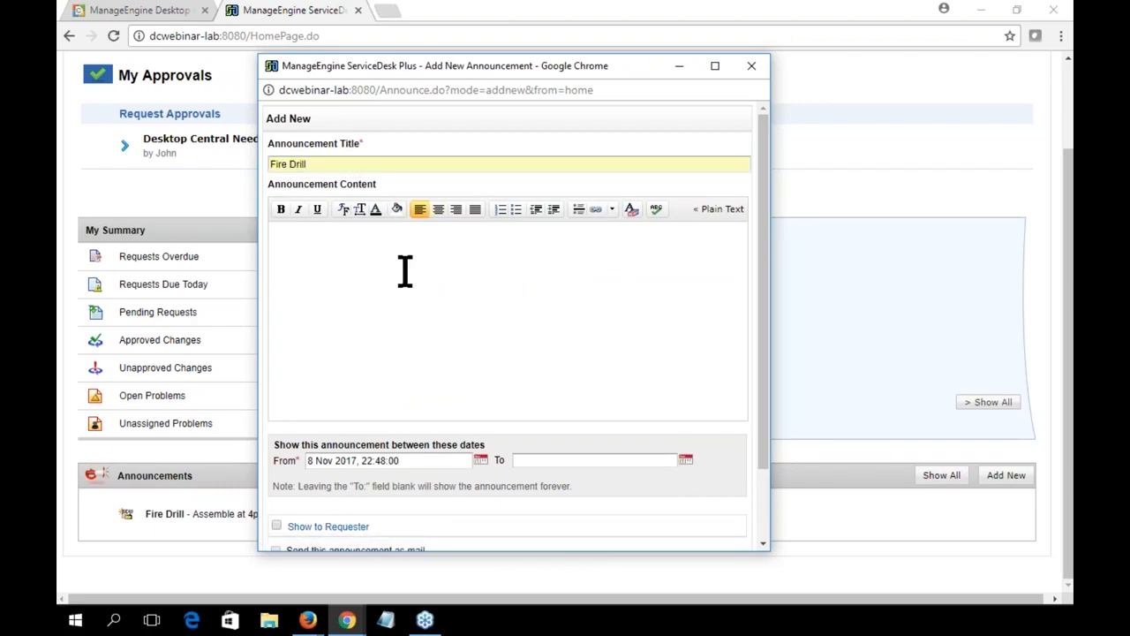
Step: Set the announcement's end date to 09 Nov 2017, 22:49:00, and enable showing it to requesters and sending it as mail
left_click_drag(766, 233, 768, 301)
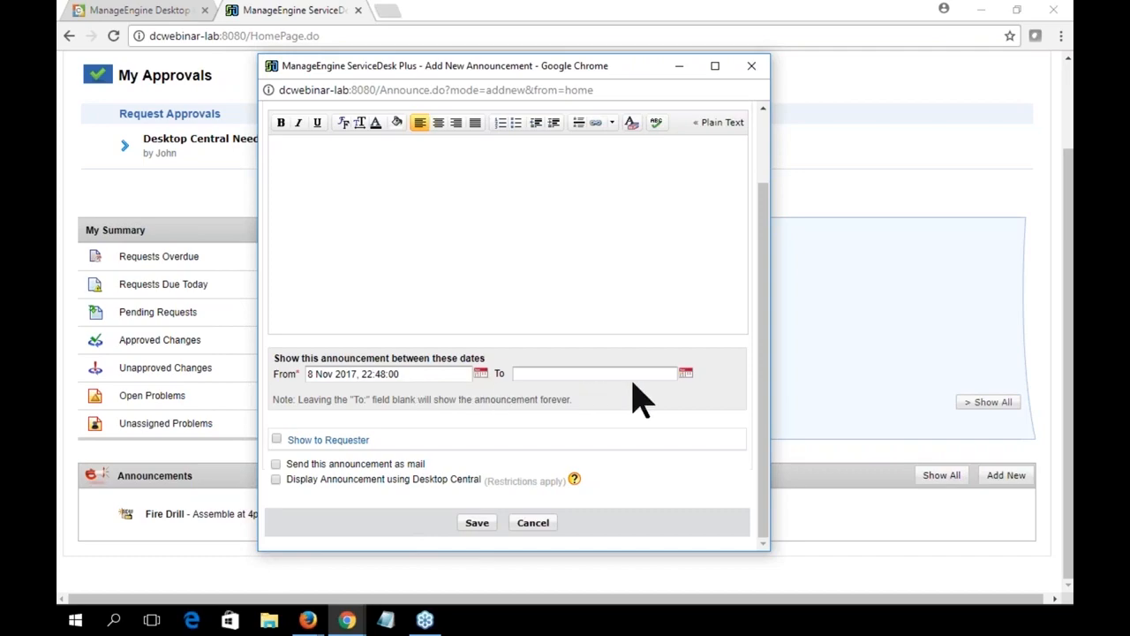
left_click(687, 374)
left_click(649, 477)
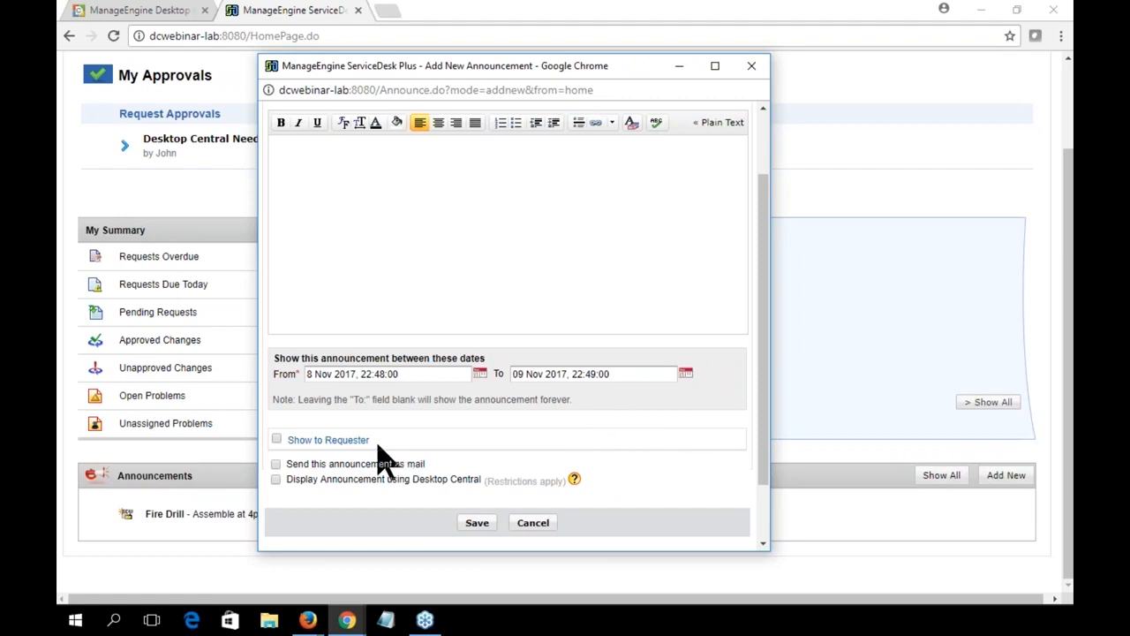
left_click(276, 439)
left_click(277, 464)
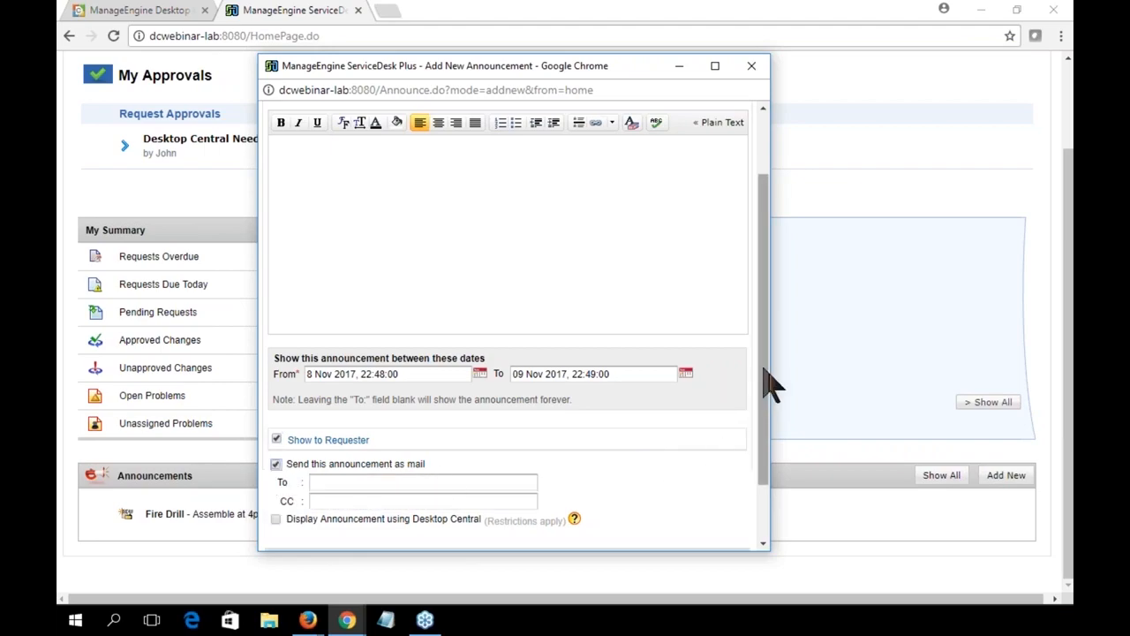
Step: Turn off sending the announcement as mail after checking its recipient fields, and select displaying it using Desktop Central
scroll(765, 380, "down", 2)
left_click(343, 408)
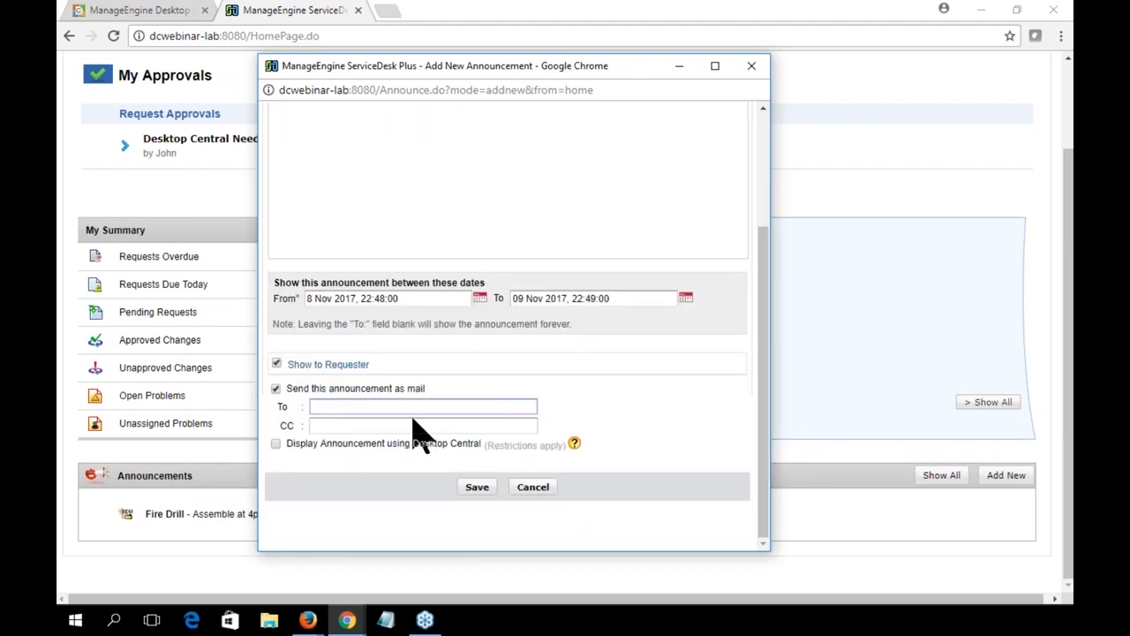
left_click(374, 428)
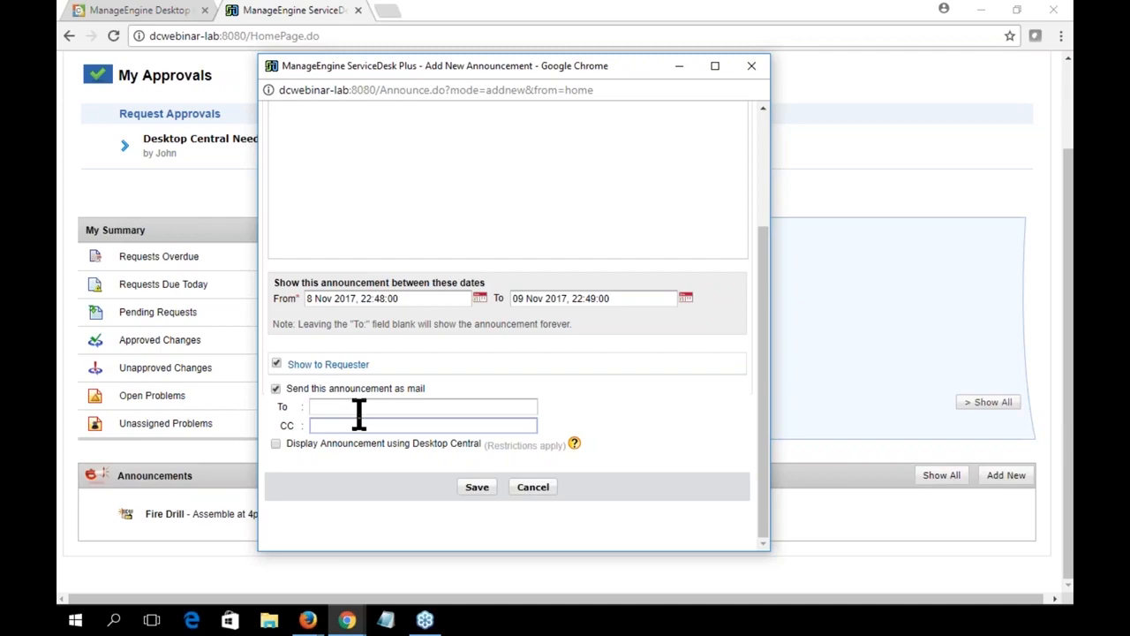
left_click(276, 389)
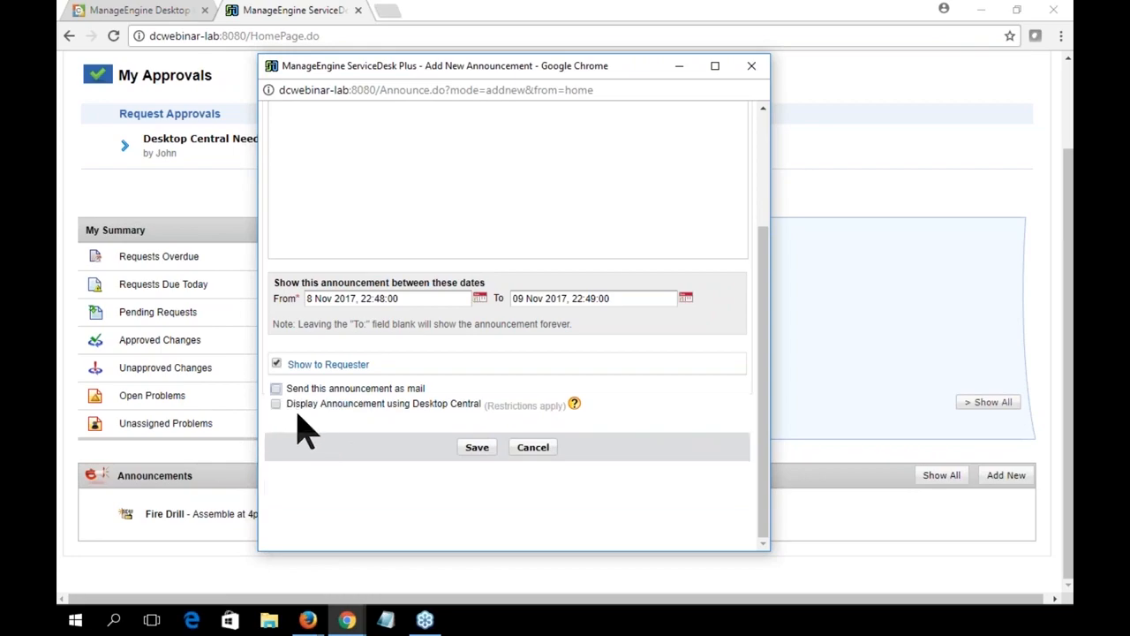
left_click(275, 404)
Step: Switch to Desktop Central, open the Announcement tool's list, and highlight the creator of the Fire Drill announcement
left_click(176, 14)
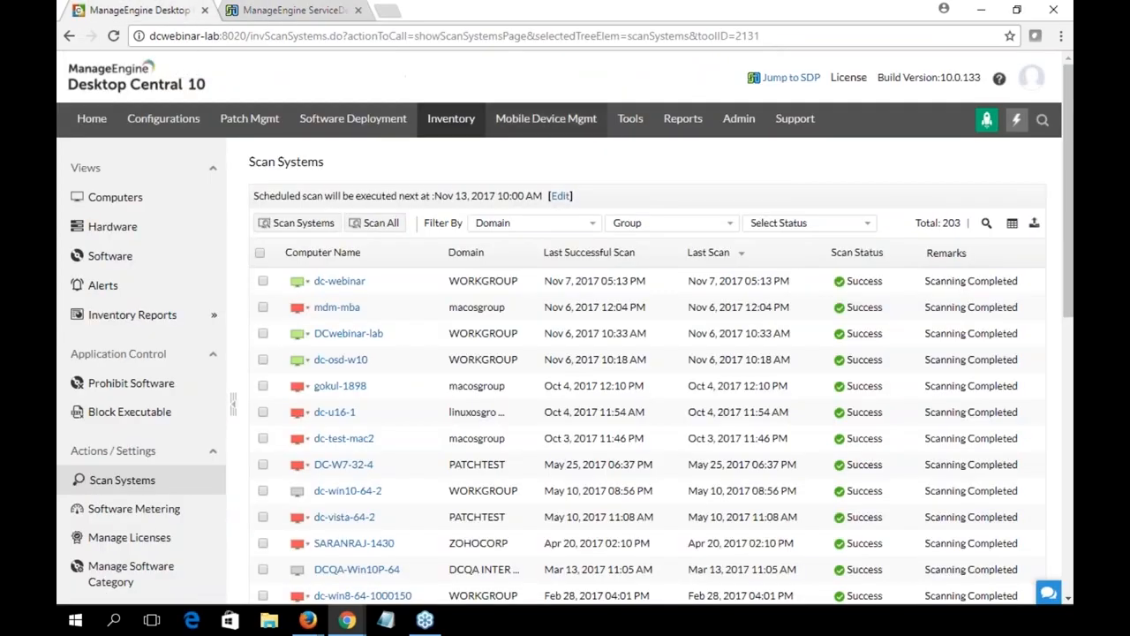
left_click(636, 123)
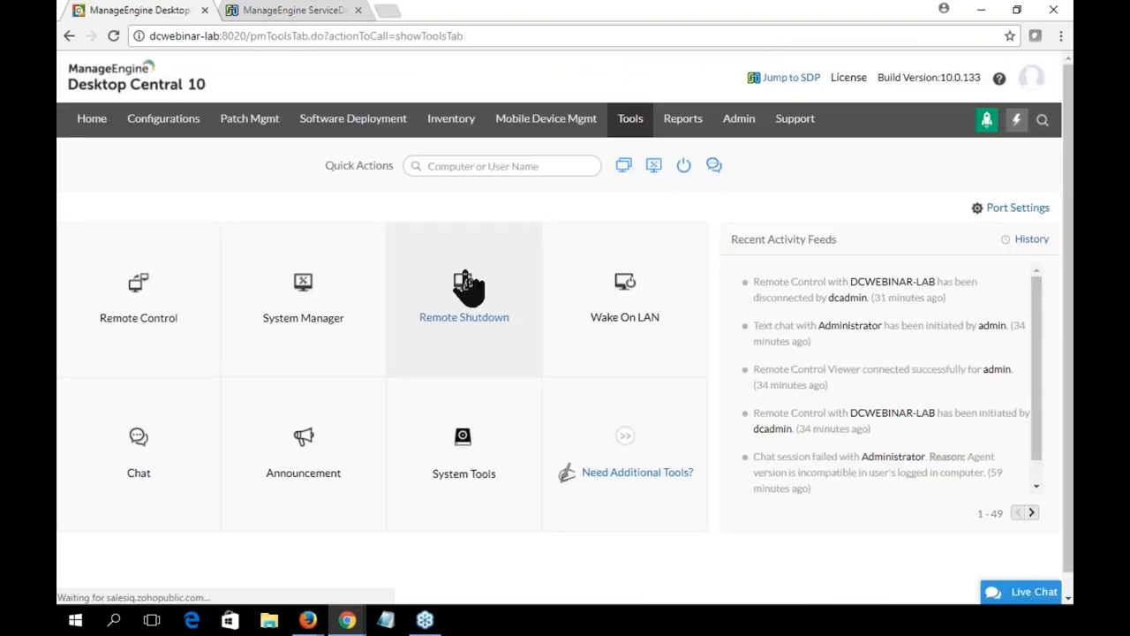
left_click(303, 452)
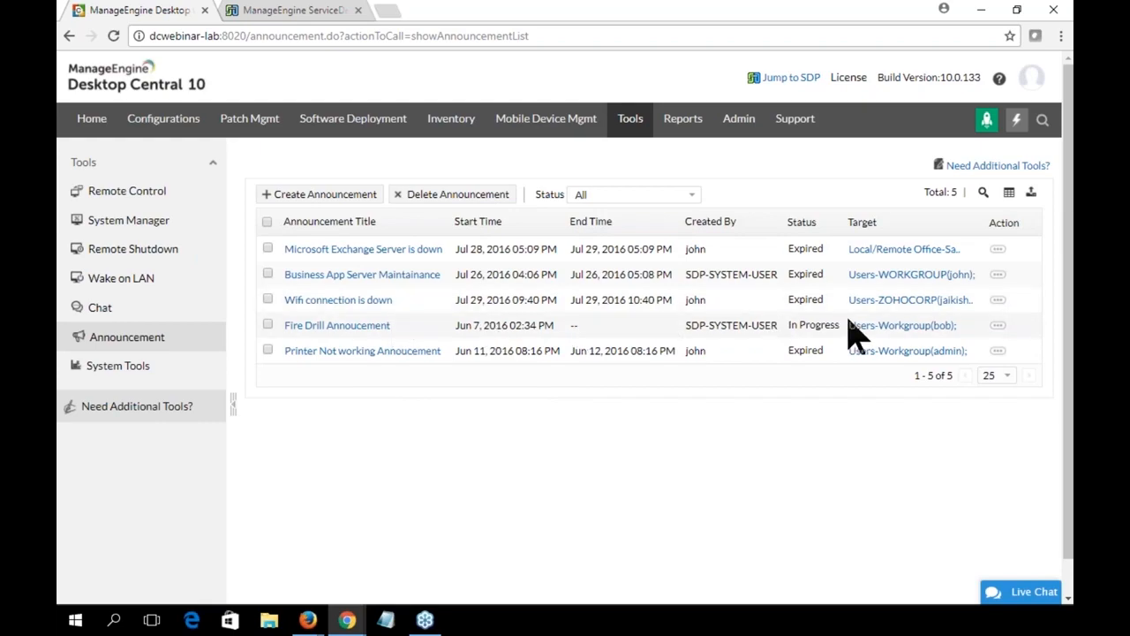
left_click_drag(686, 327, 777, 325)
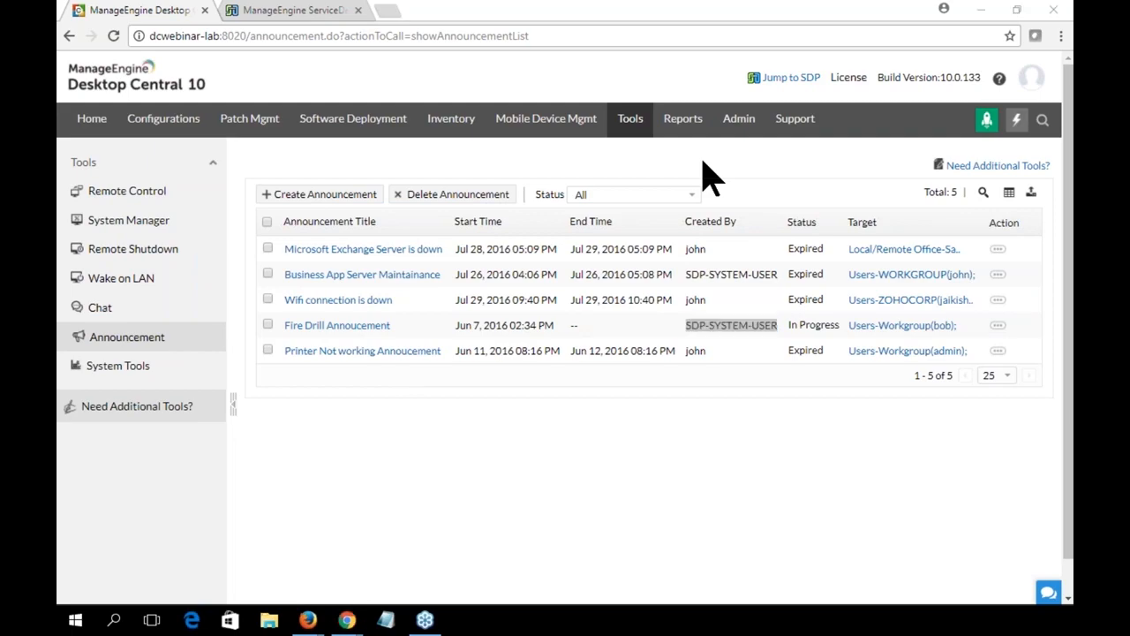
key("alt+Tab")
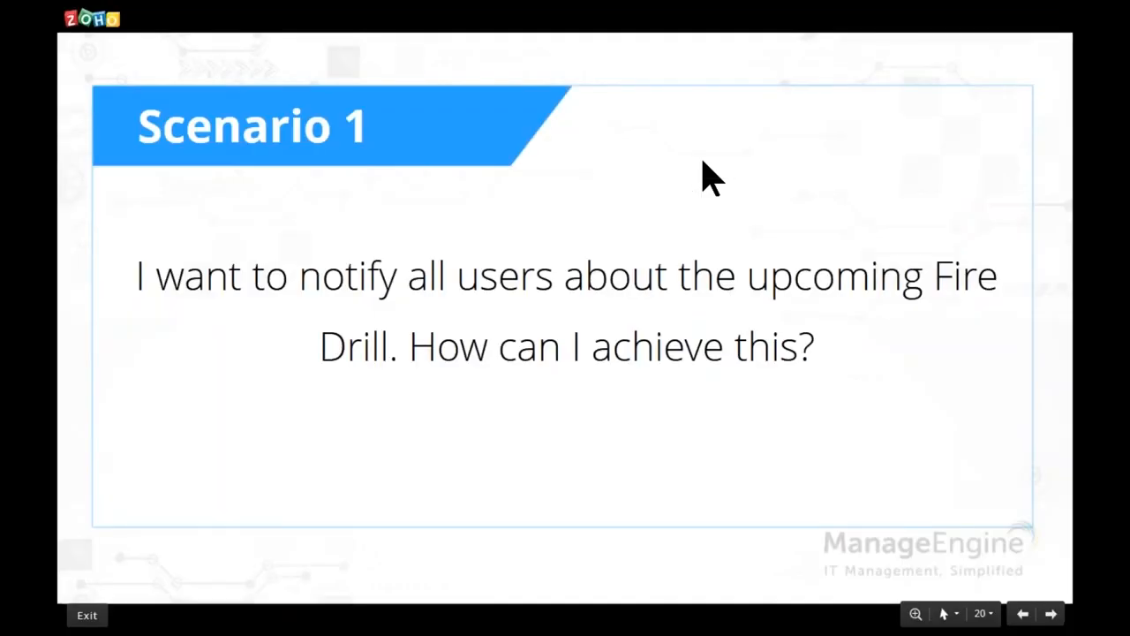
key("Right")
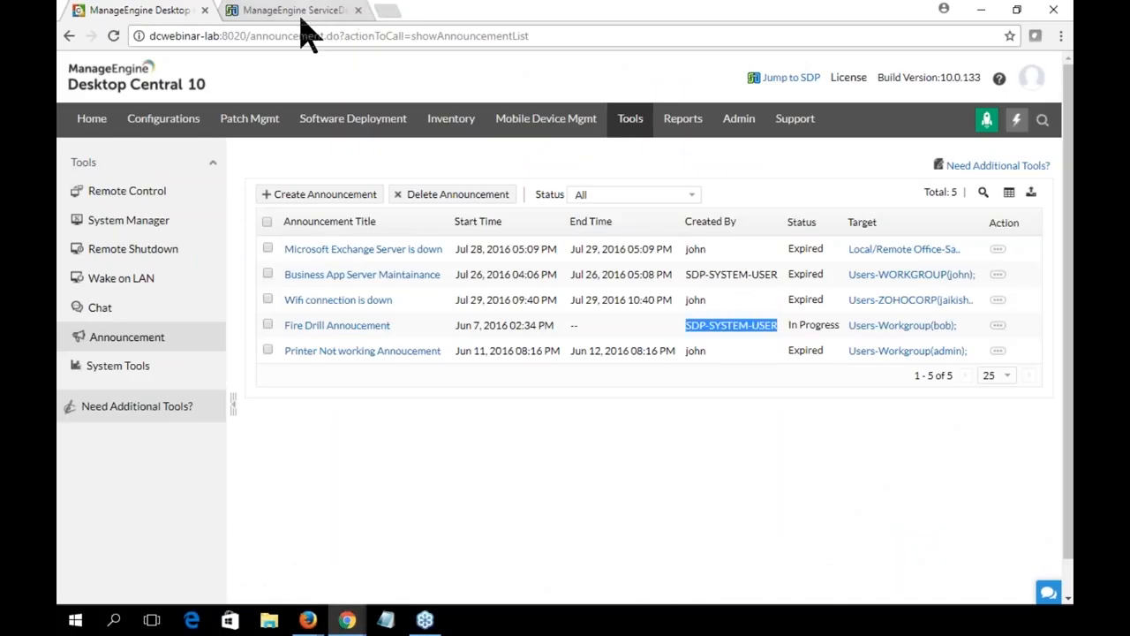
Step: Switch to ServiceDesk Plus and open the [MEDC]Unable to Print request from the open requests list
left_click(301, 14)
scroll(364, 164, "up", 2)
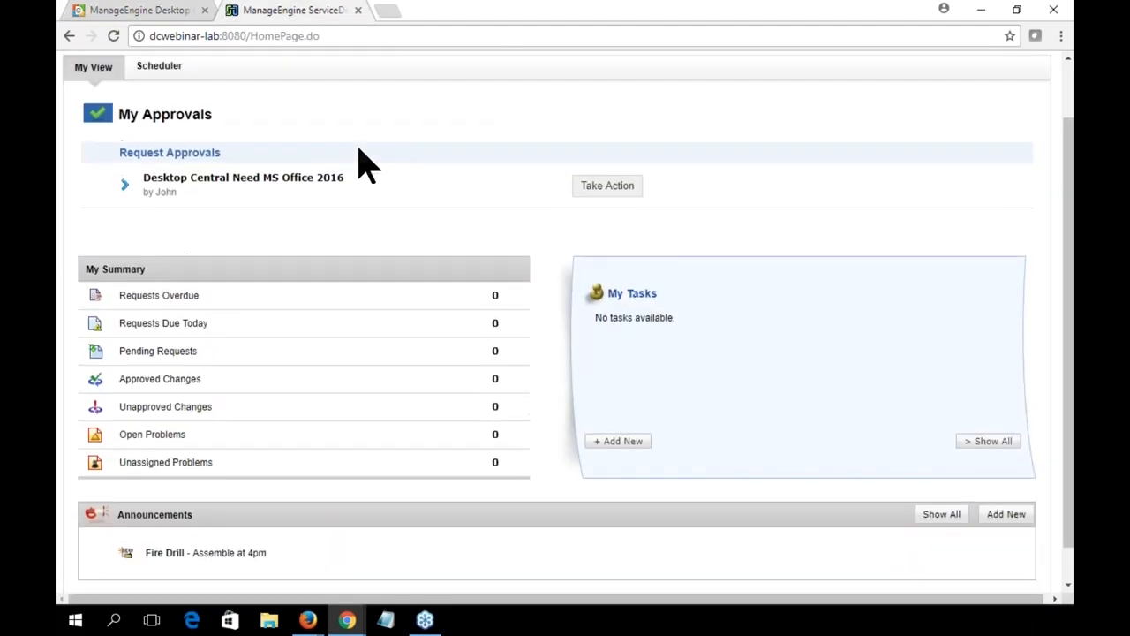
left_click(302, 67)
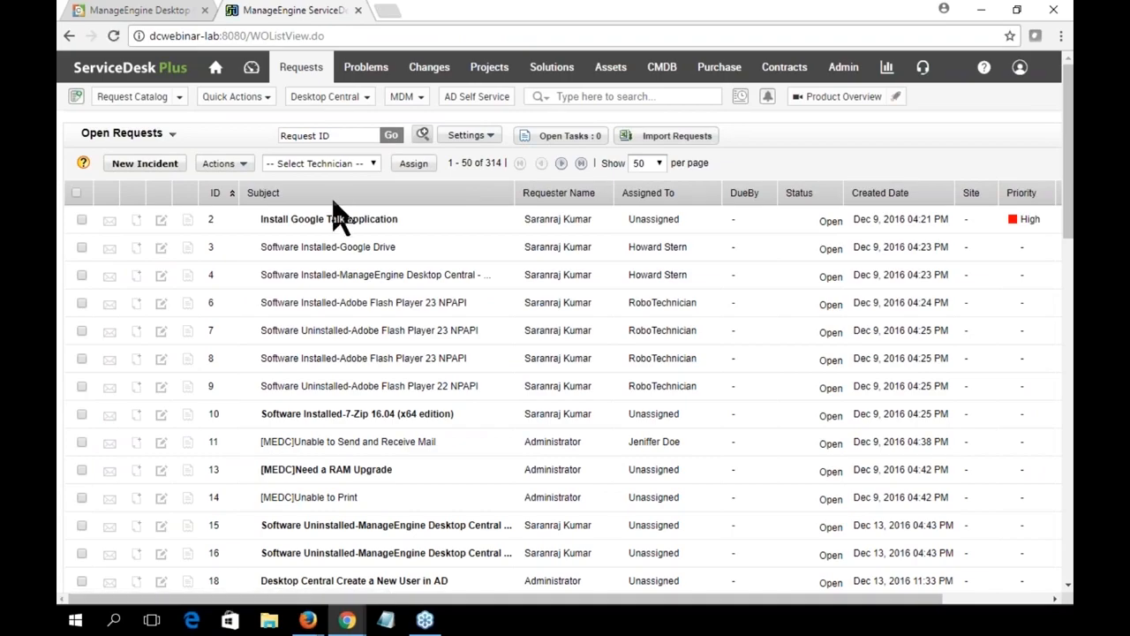
scroll(512, 297, "down", 2)
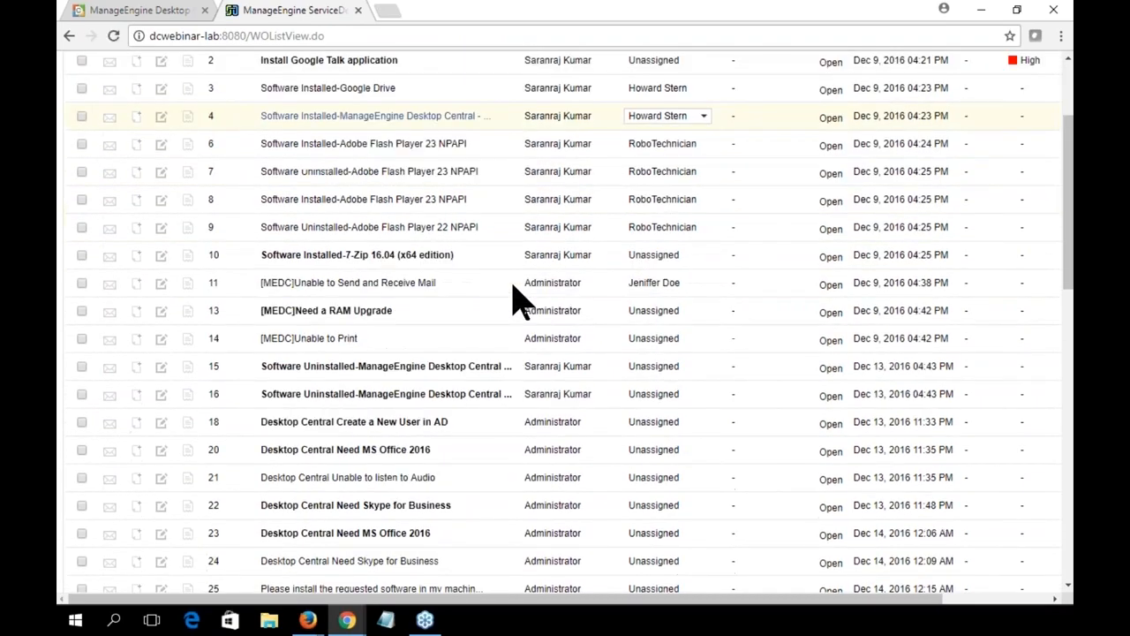
left_click(334, 341)
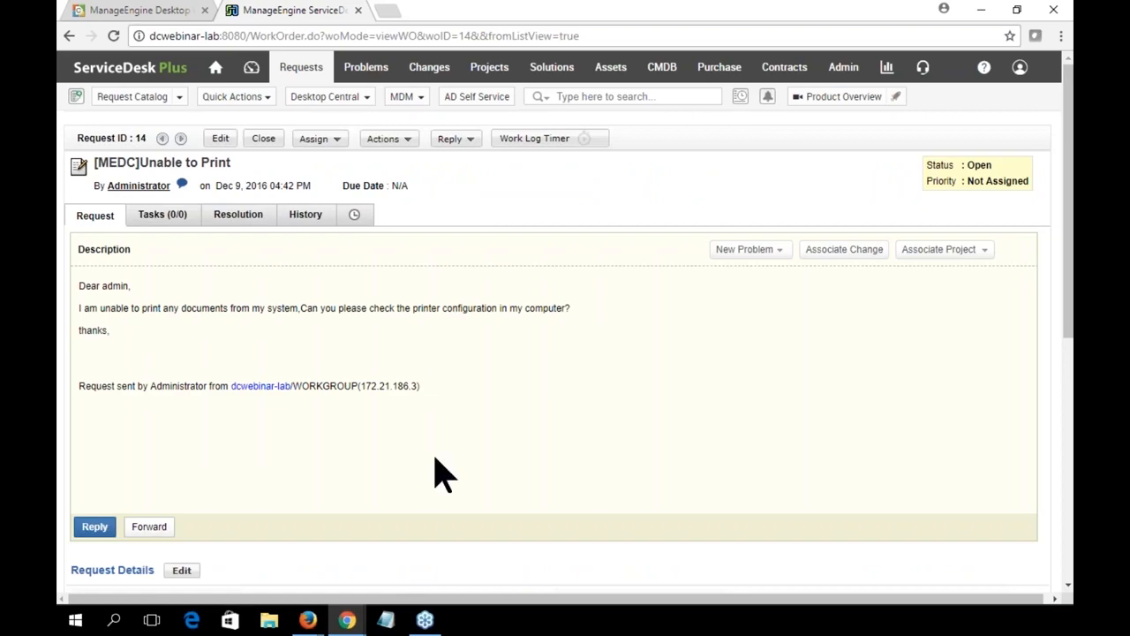
Step: Try to start a chat with the requester, close the chat window, and highlight the printing problem in the request description
left_click(183, 186)
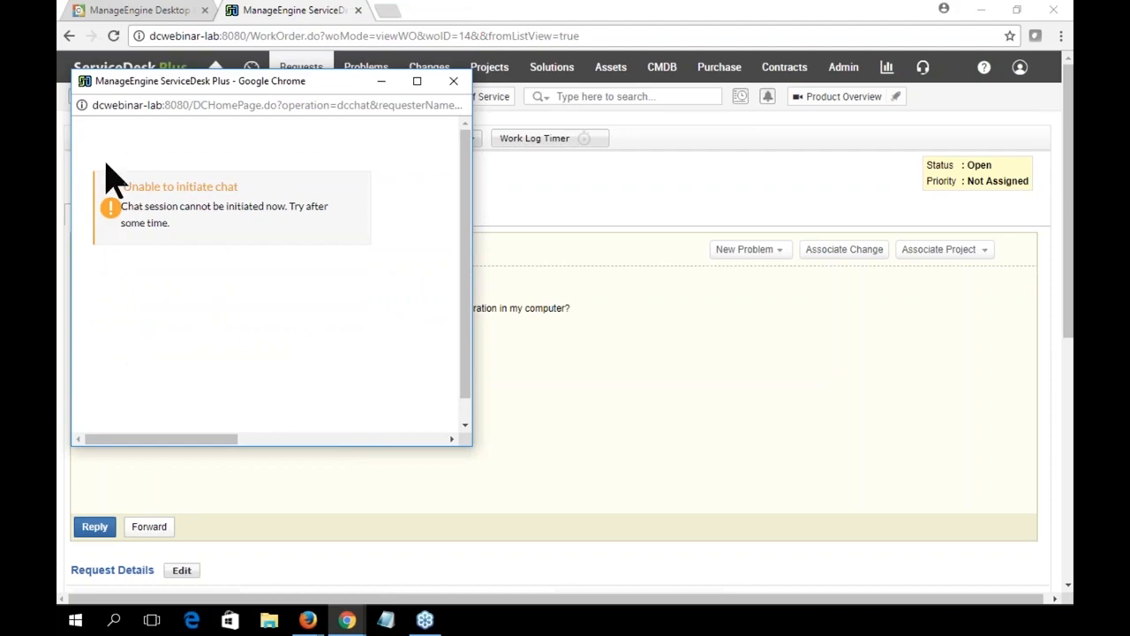
left_click(453, 80)
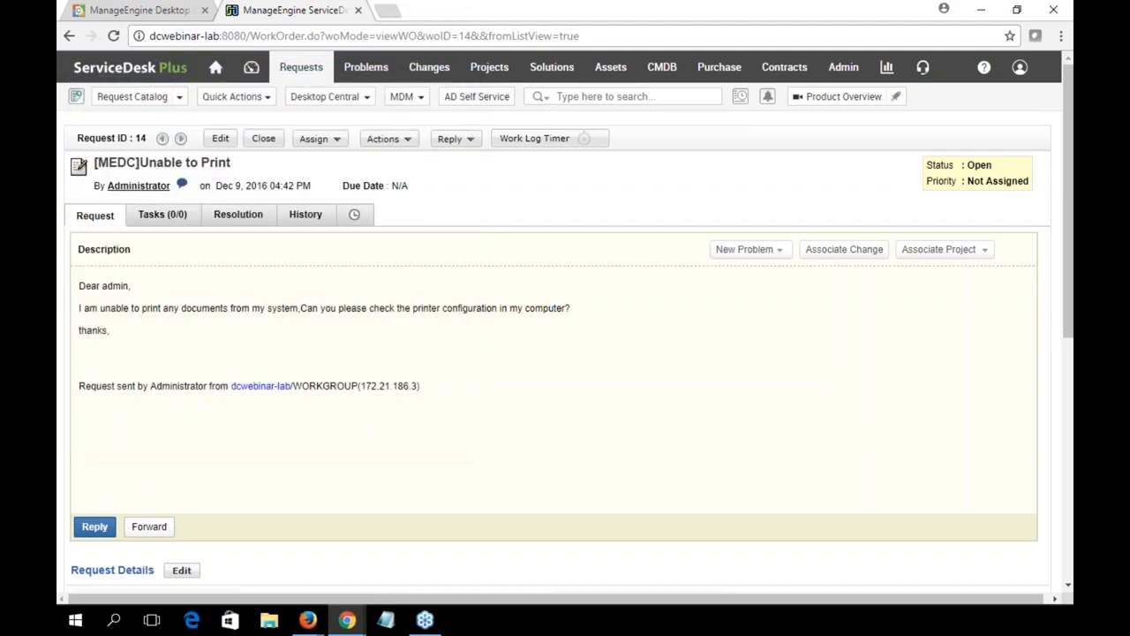
left_click_drag(578, 309, 78, 311)
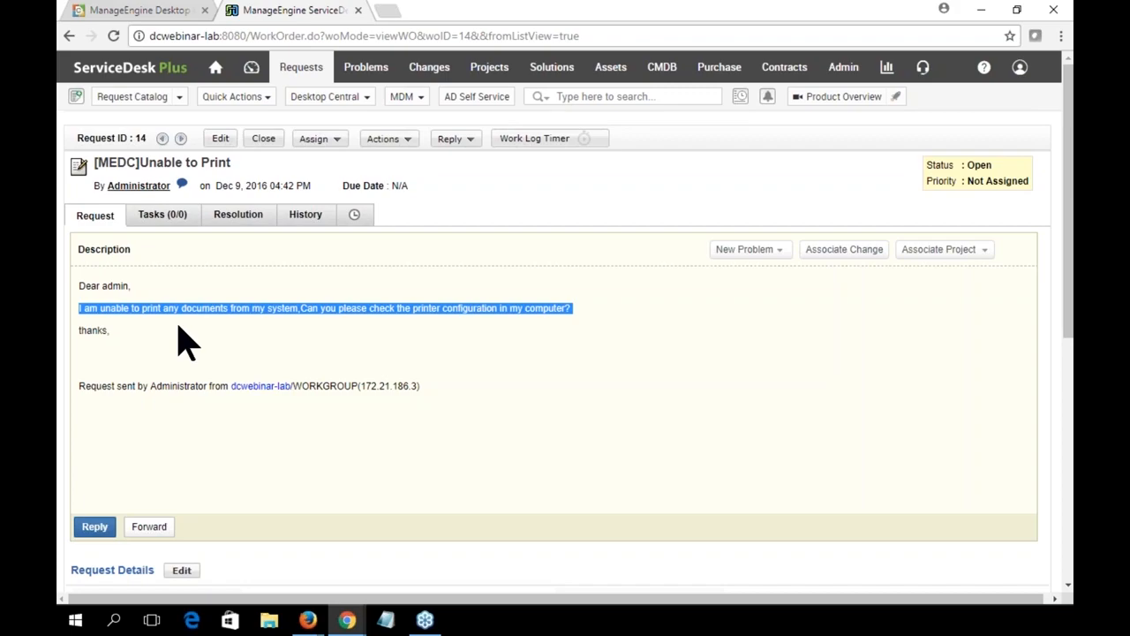
key("alt+Tab")
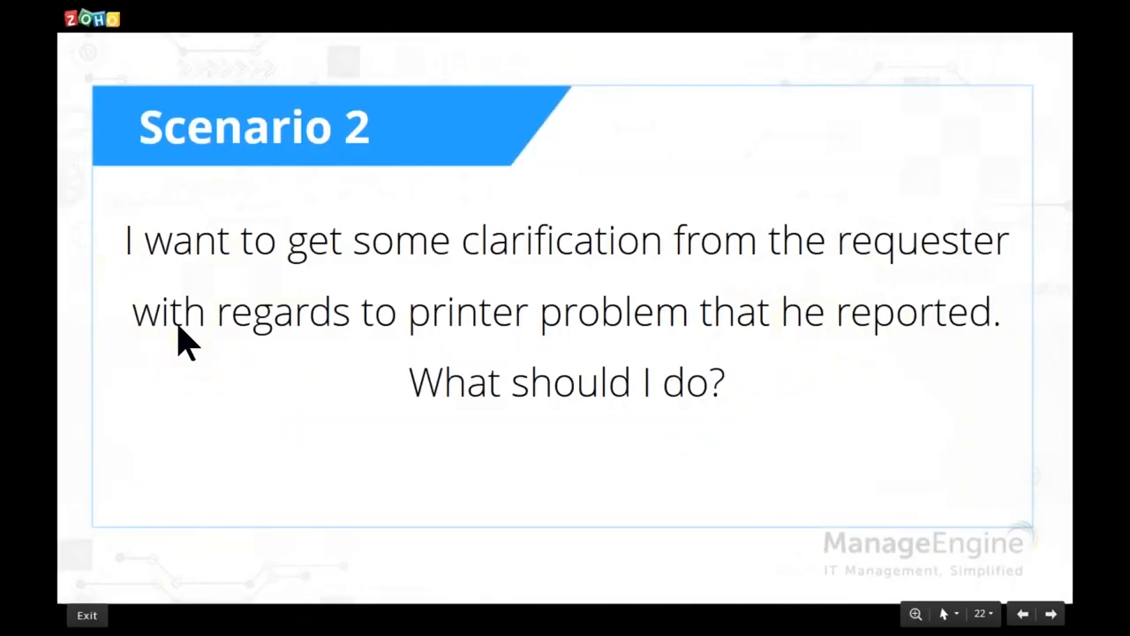
key("Right")
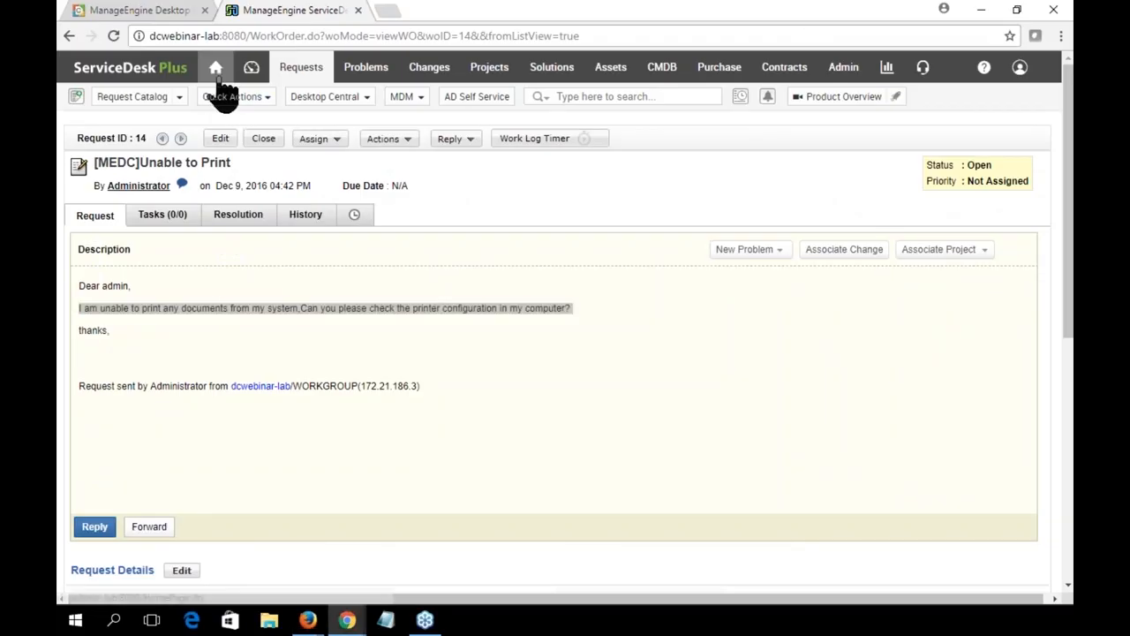
Step: Review Desktop Central's ServiceDesk Plus integration settings and highlight the feature for logging Help Desk requests and alerts as tickets
left_click(216, 69)
left_click(162, 12)
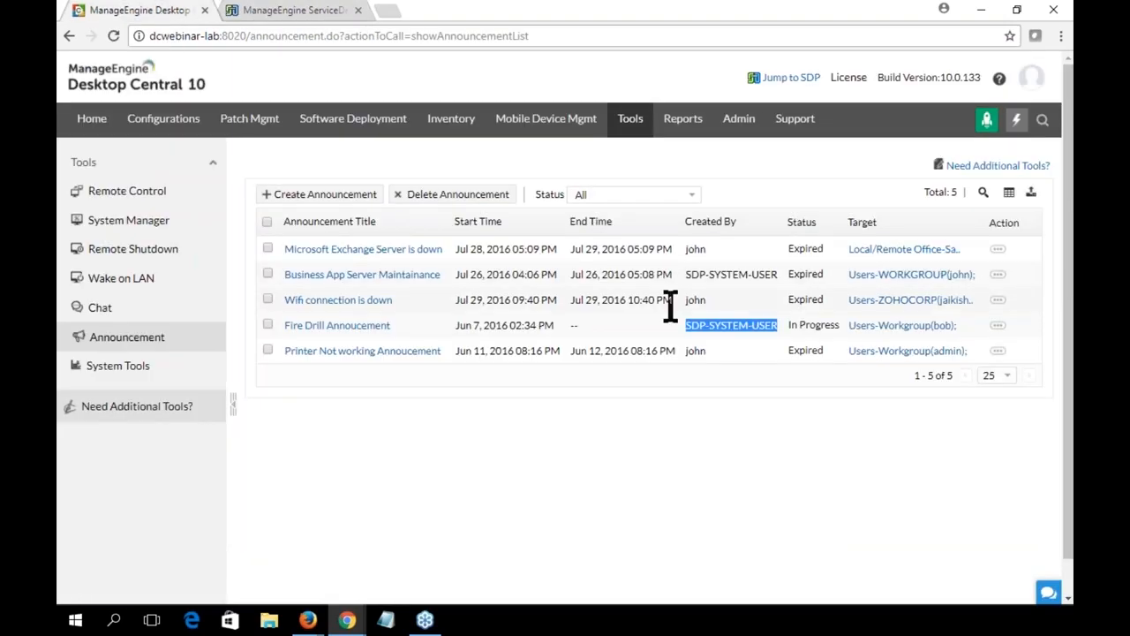
left_click(742, 125)
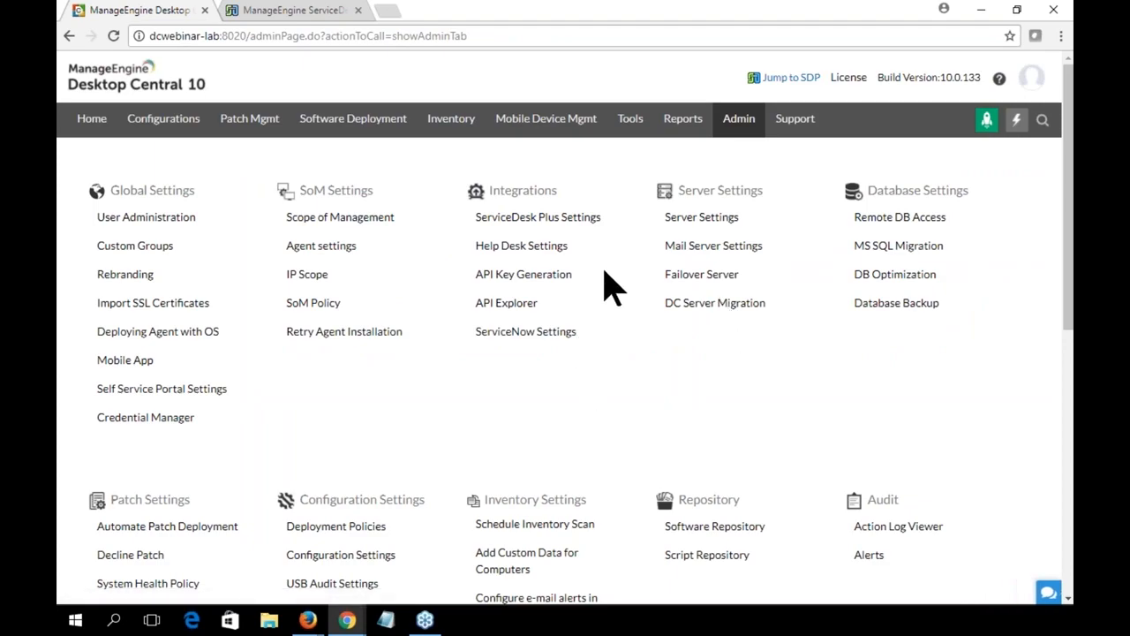
left_click(533, 219)
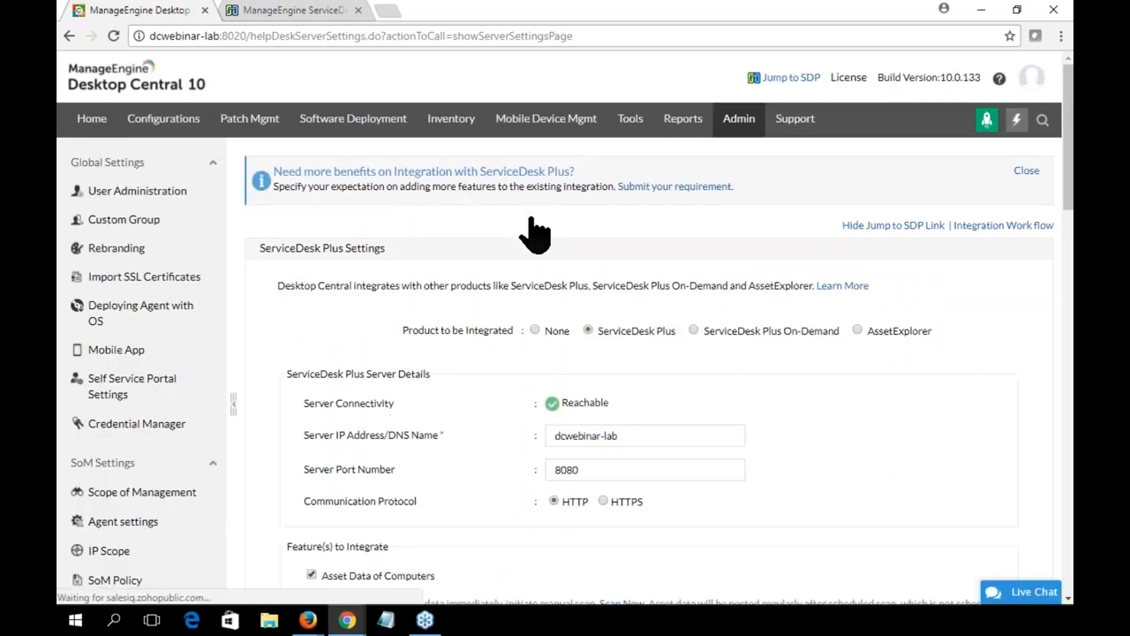
scroll(698, 422, "down", 2)
scroll(698, 422, "down", 6)
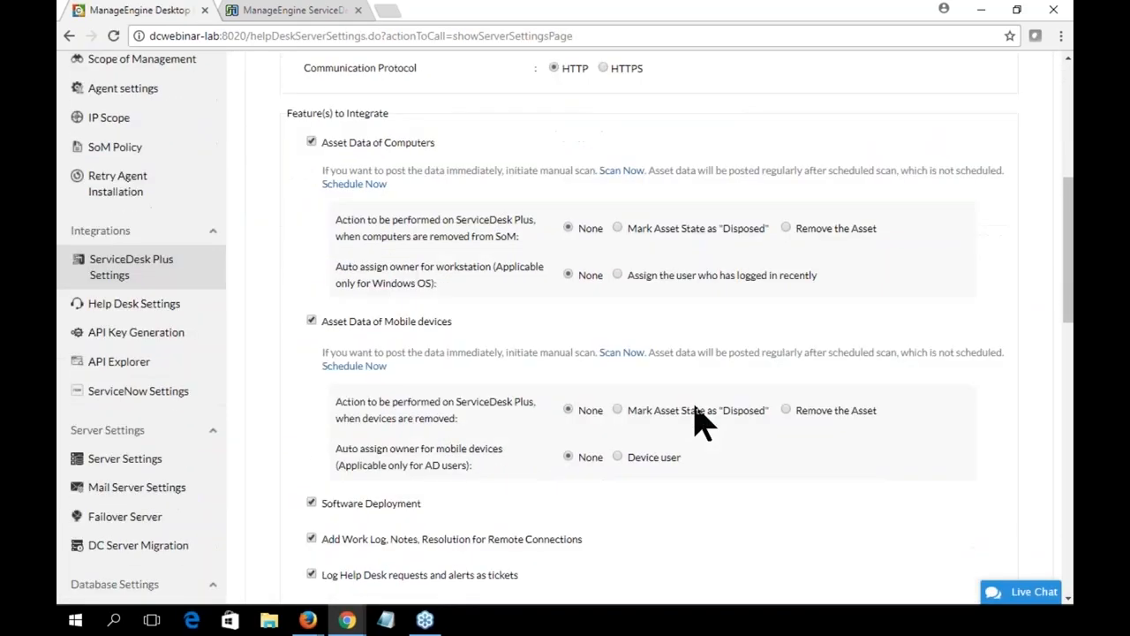
left_click_drag(321, 372, 520, 372)
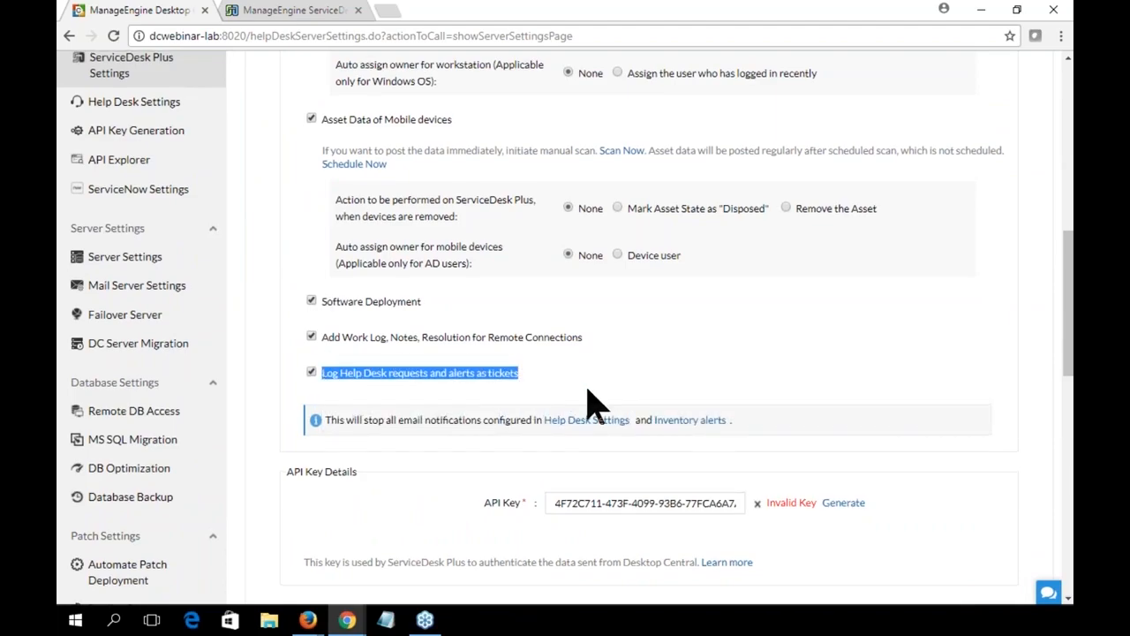
scroll(598, 403, "up", 5)
scroll(598, 404, "up", 2)
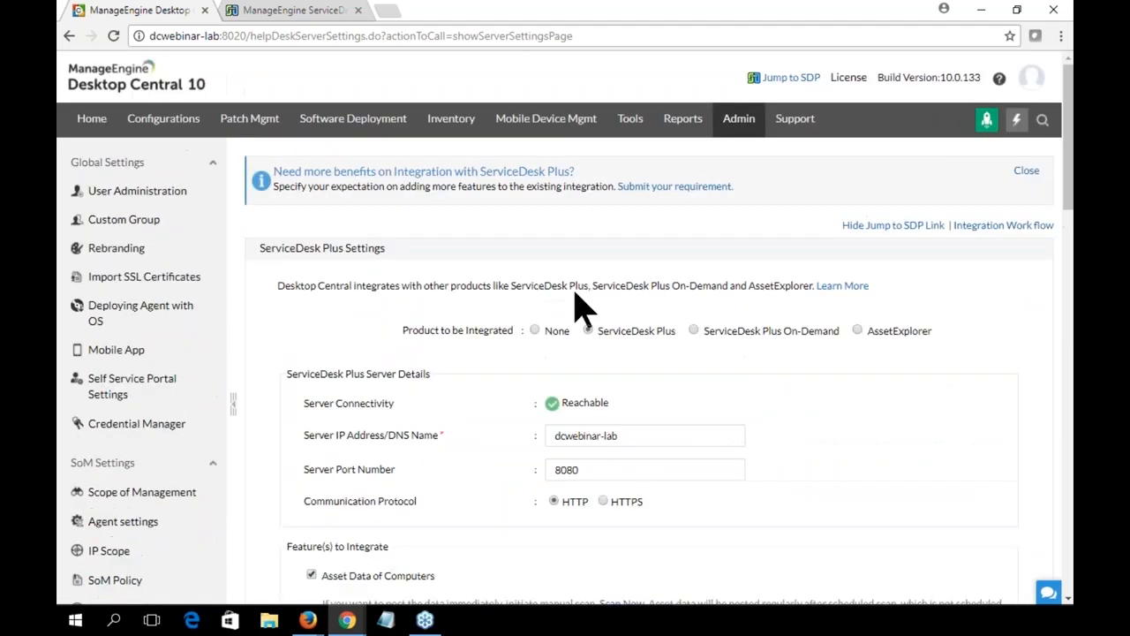
Step: Open the Help Desk Settings and examine the mailing options and the screenshot and video attachment options
left_click(740, 120)
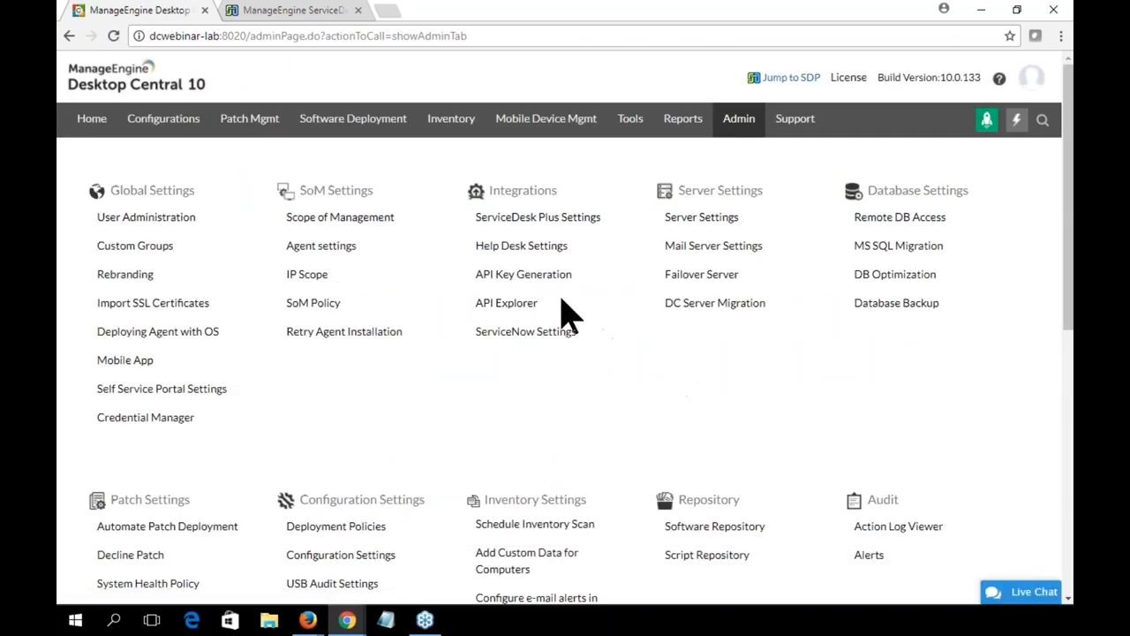
left_click(549, 245)
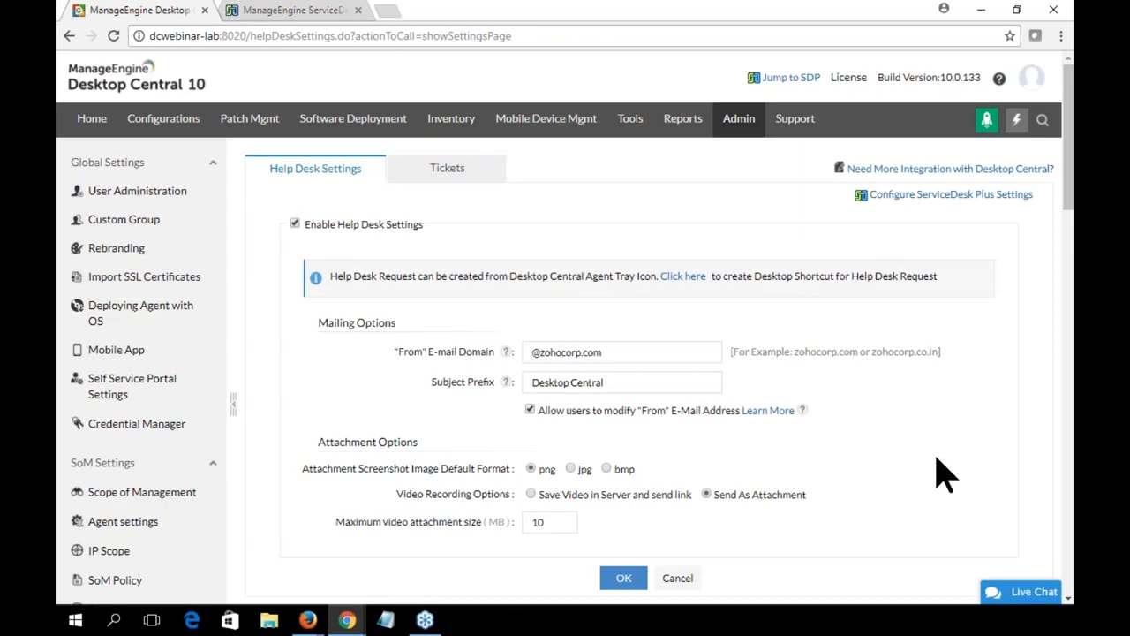
scroll(883, 454, "down", 2)
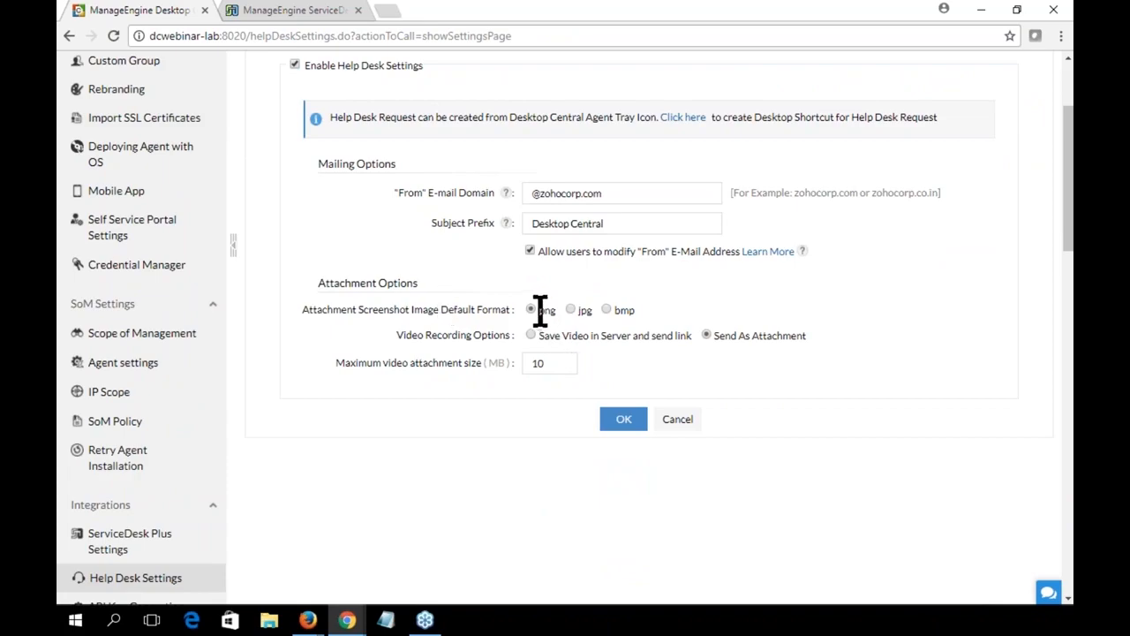
left_click_drag(541, 312, 555, 309)
left_click(705, 359)
scroll(874, 484, "up", 1)
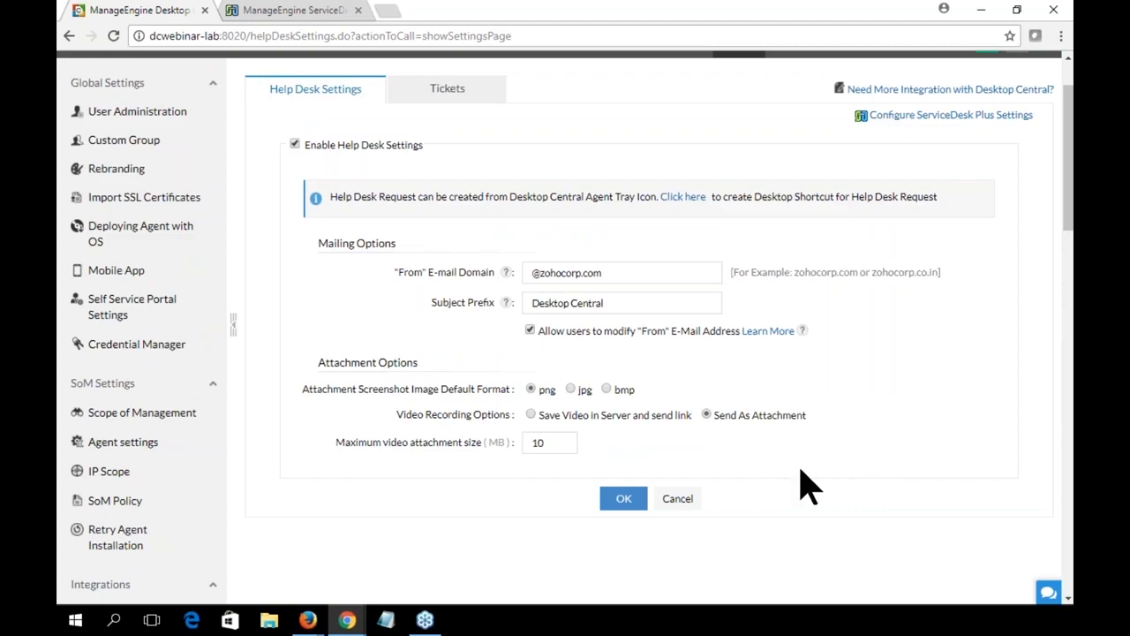
Step: Switch to ServiceDesk Plus and open the list of open requests
left_click(298, 11)
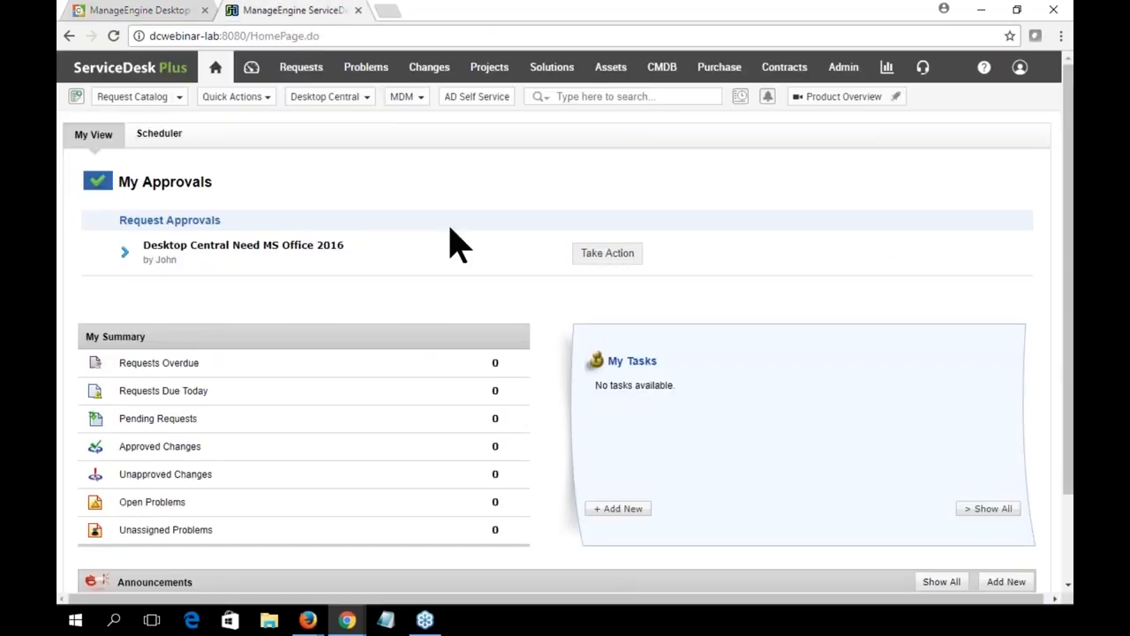
left_click(311, 76)
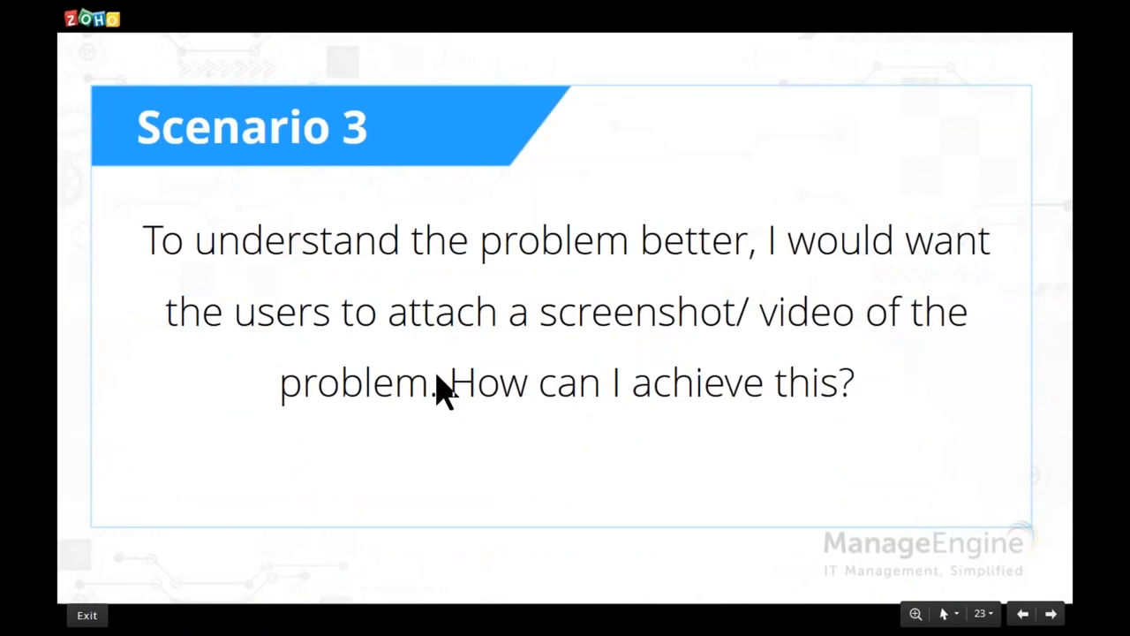
key("Right")
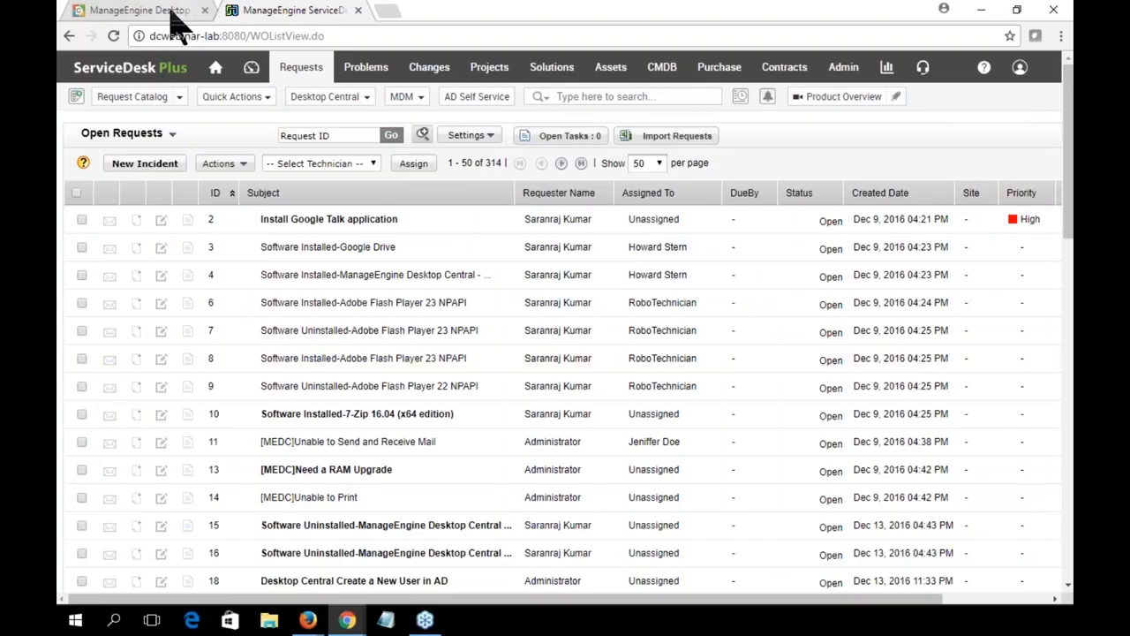
Step: Switch to Desktop Central, look over the Windows configuration types including Custom Script, and open the Script Repository
left_click(174, 14)
scroll(283, 315, "up", 1)
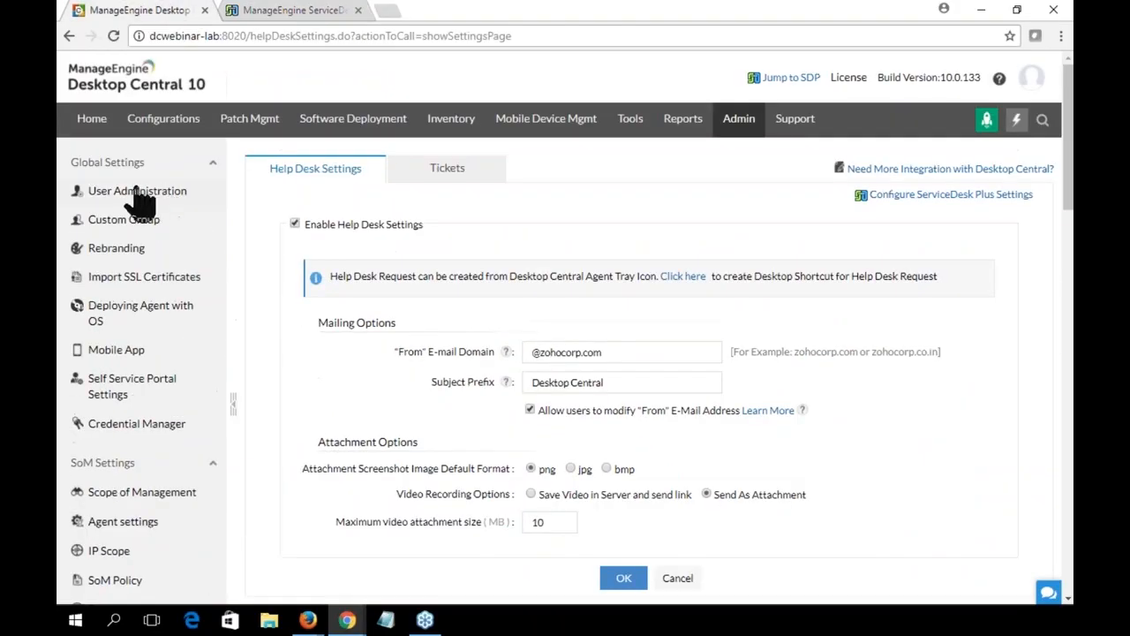
left_click(164, 120)
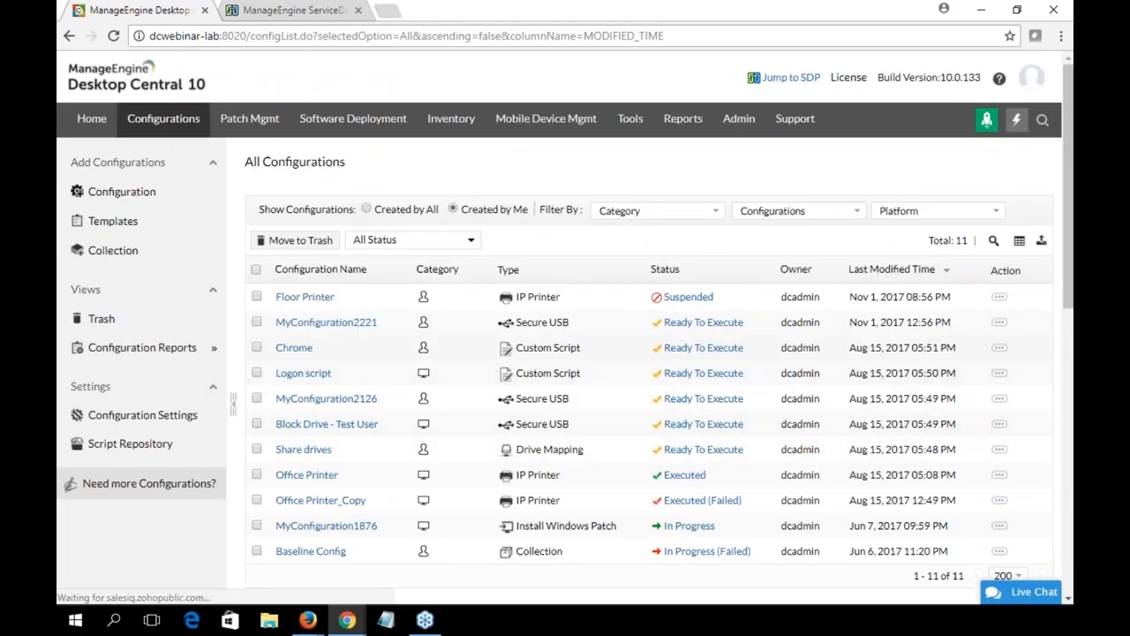
left_click(104, 194)
mouse_move(907, 251)
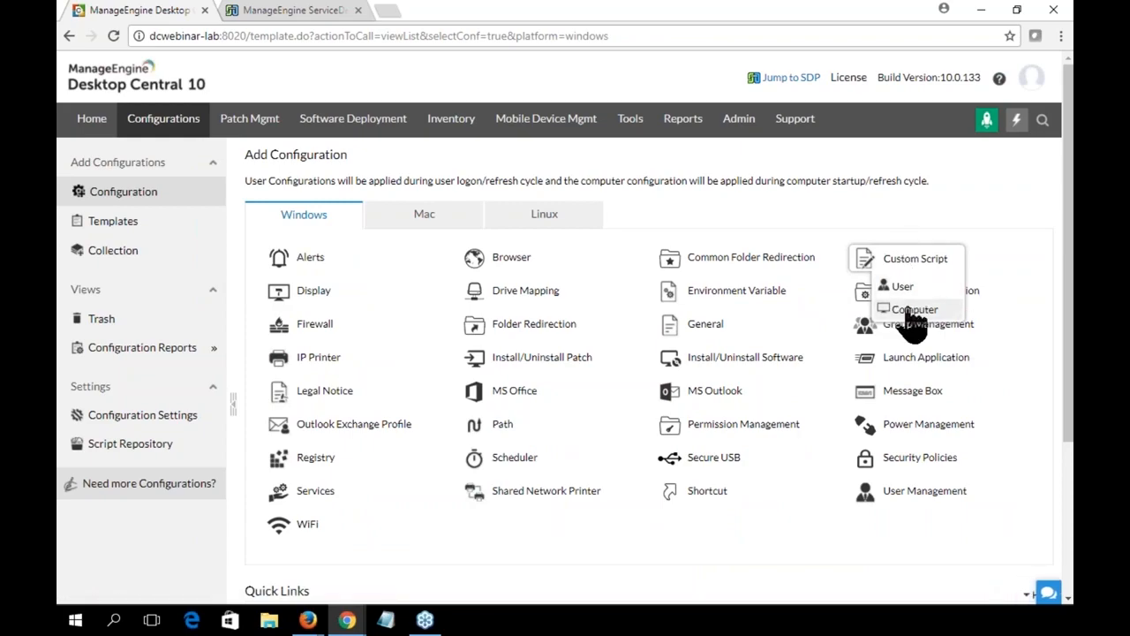
left_click(156, 451)
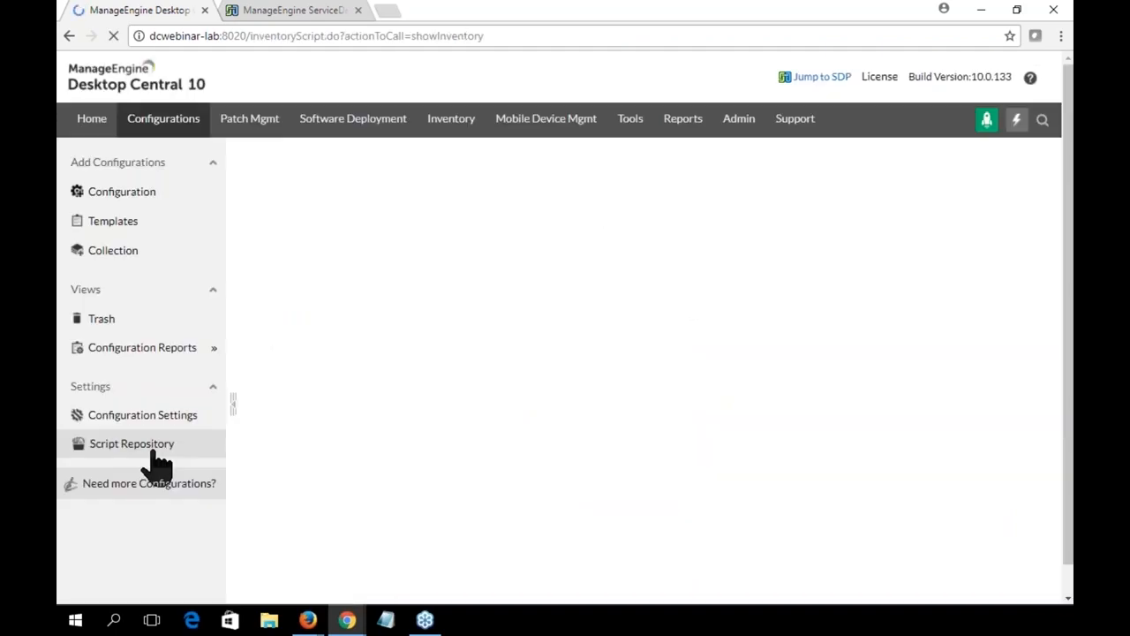
Step: Browse the script templates and the repository scripts, and look at the form for adding a script
left_click(425, 161)
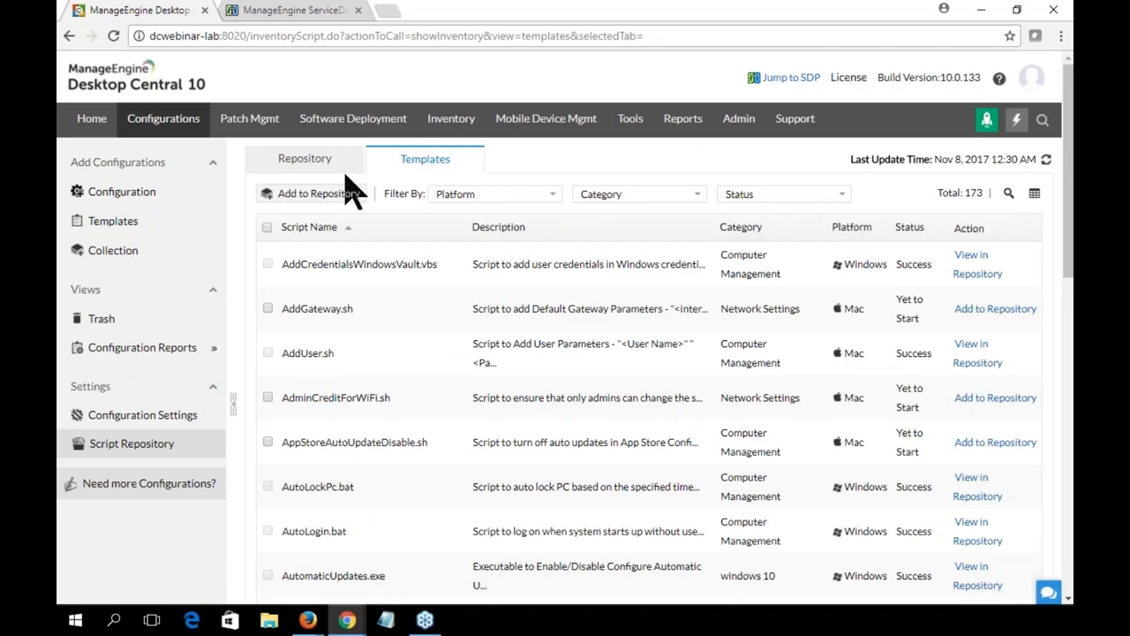
left_click(304, 168)
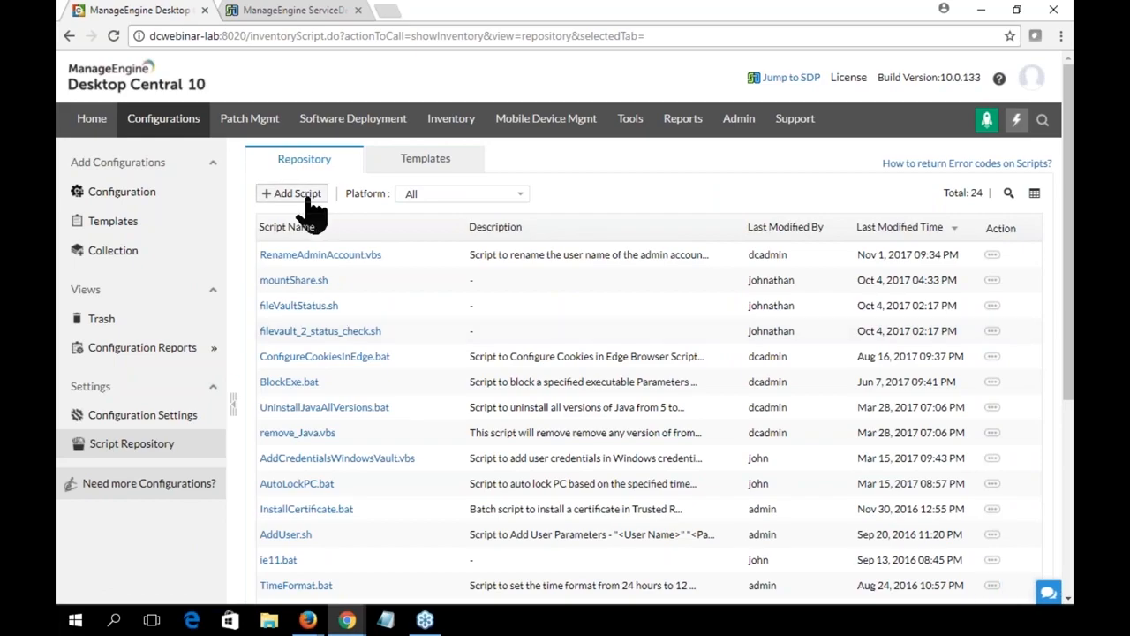
left_click(300, 194)
left_click(673, 475)
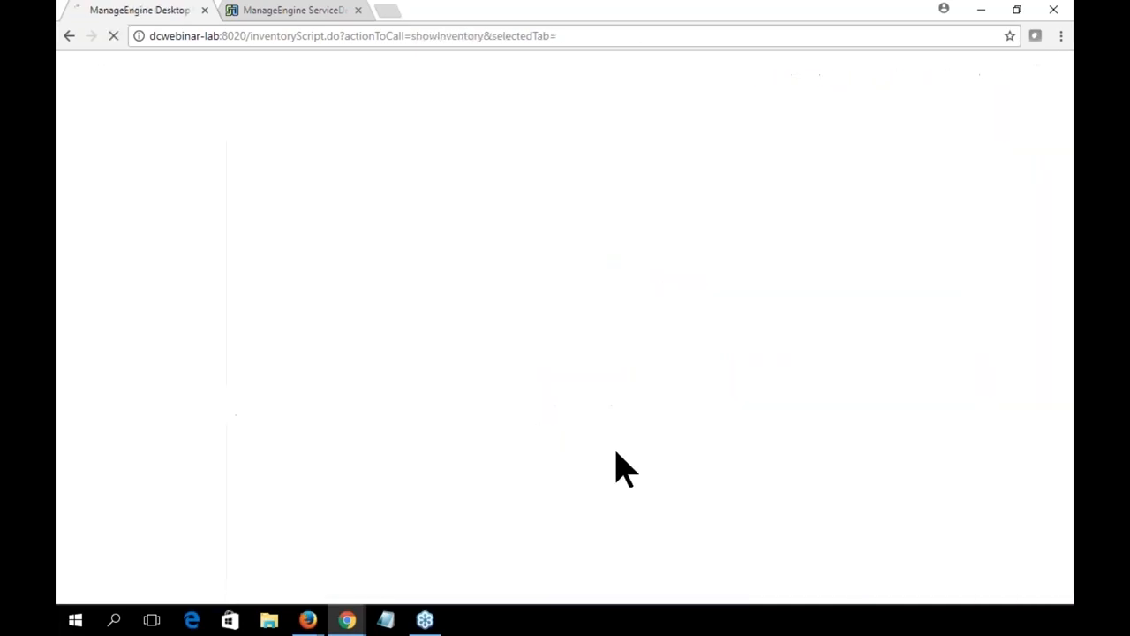
Step: Open a Windows Custom Script configuration for computers and view the scripts available from the repository
left_click(124, 193)
mouse_move(857, 259)
left_click(915, 310)
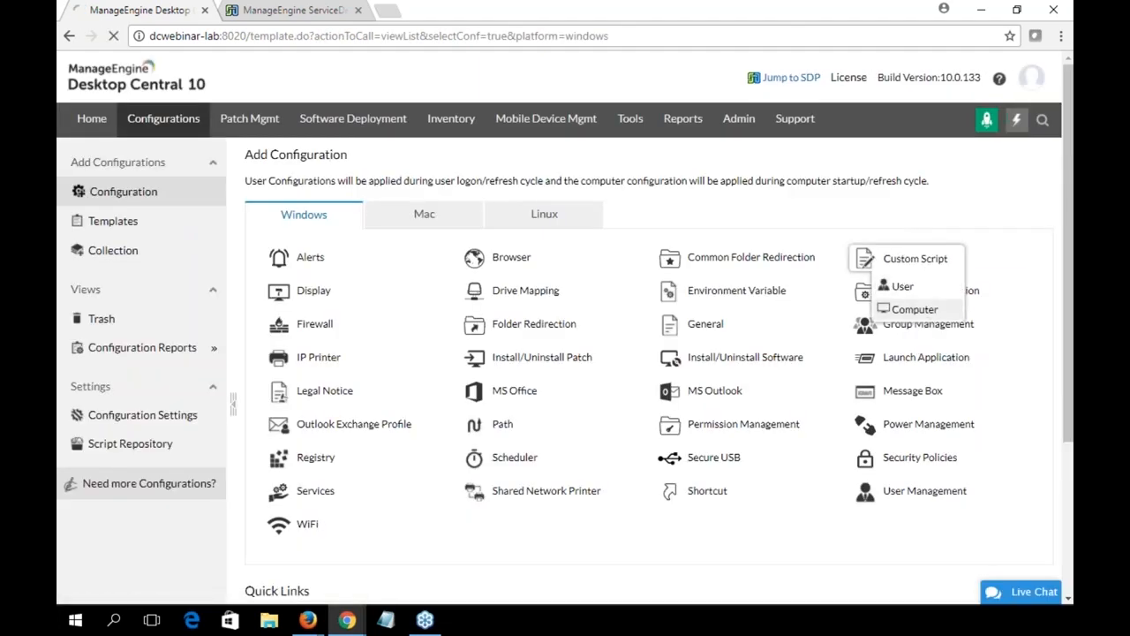
left_click(686, 389)
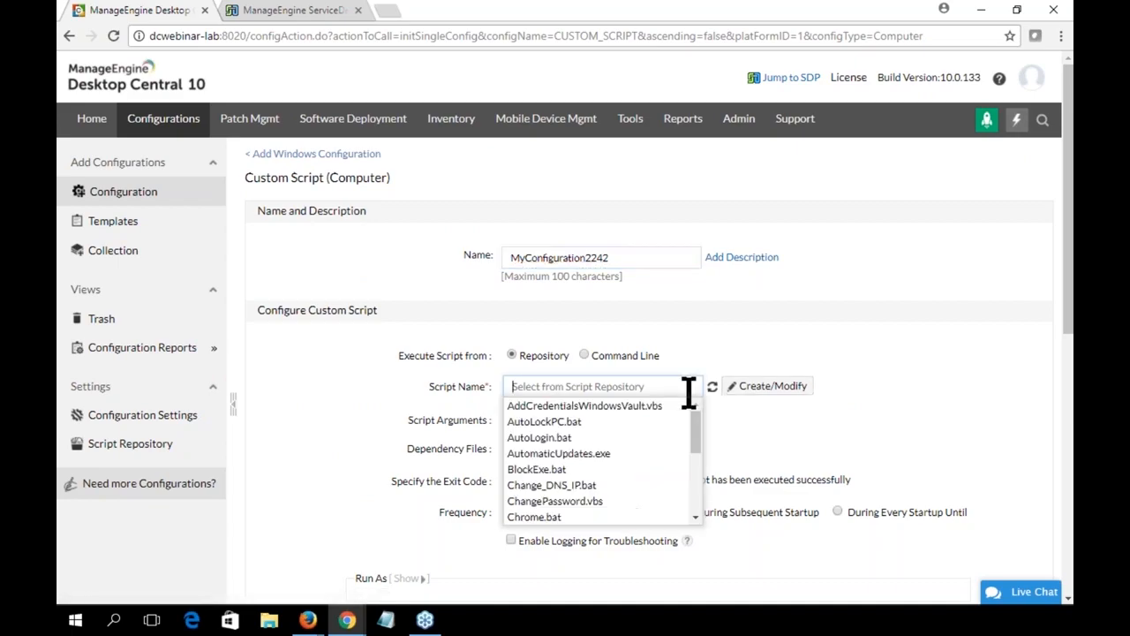
left_click(833, 342)
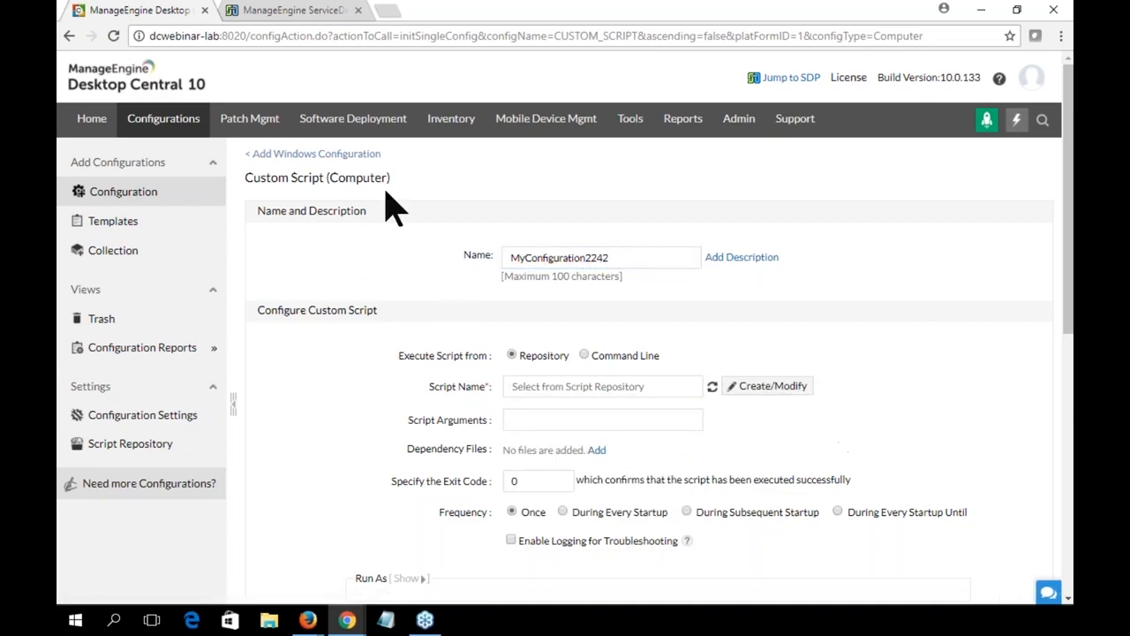
Step: Switch to ServiceDesk Plus and view the actions available for the first "Software Installed-Adobe Flash Player 23 NPAPI" request
left_click(291, 13)
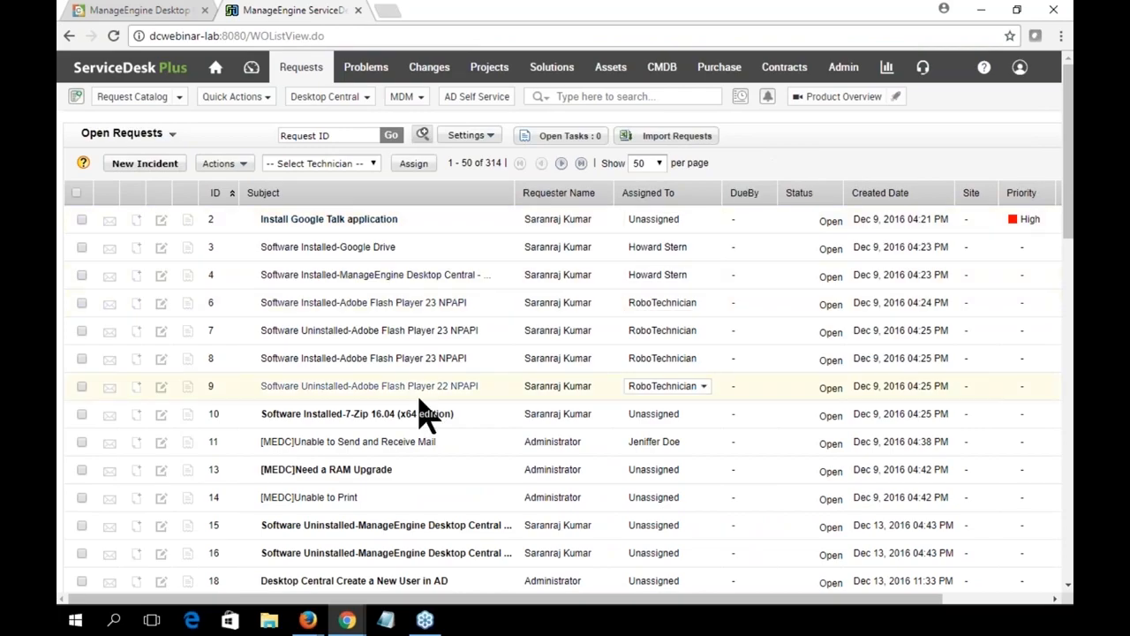
scroll(468, 504, "down", 2)
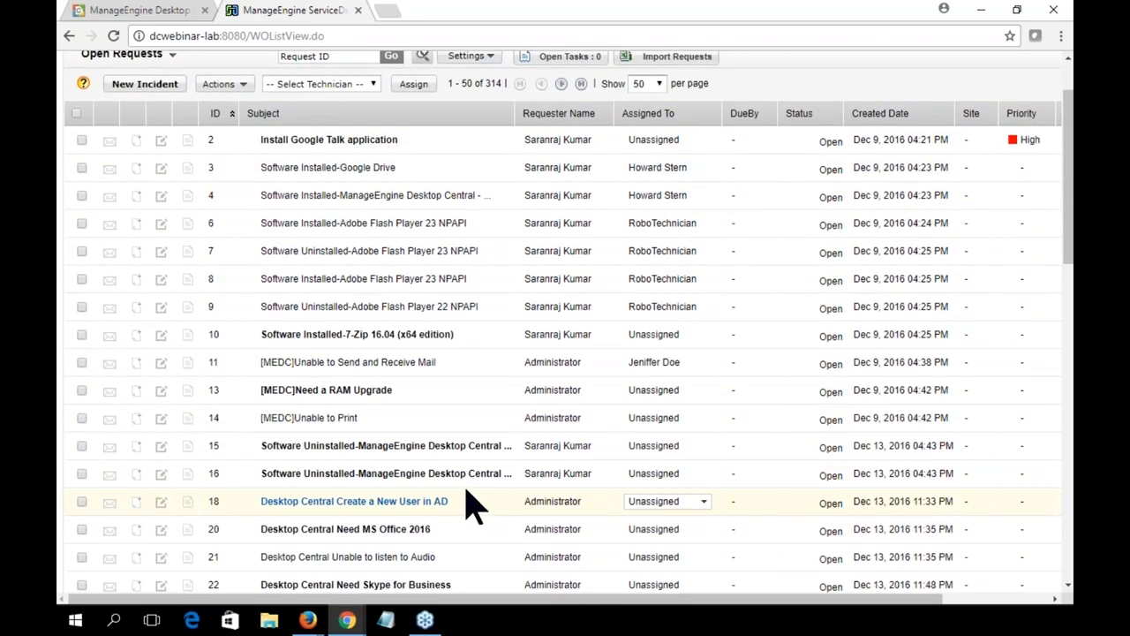
left_click(363, 222)
left_click(384, 140)
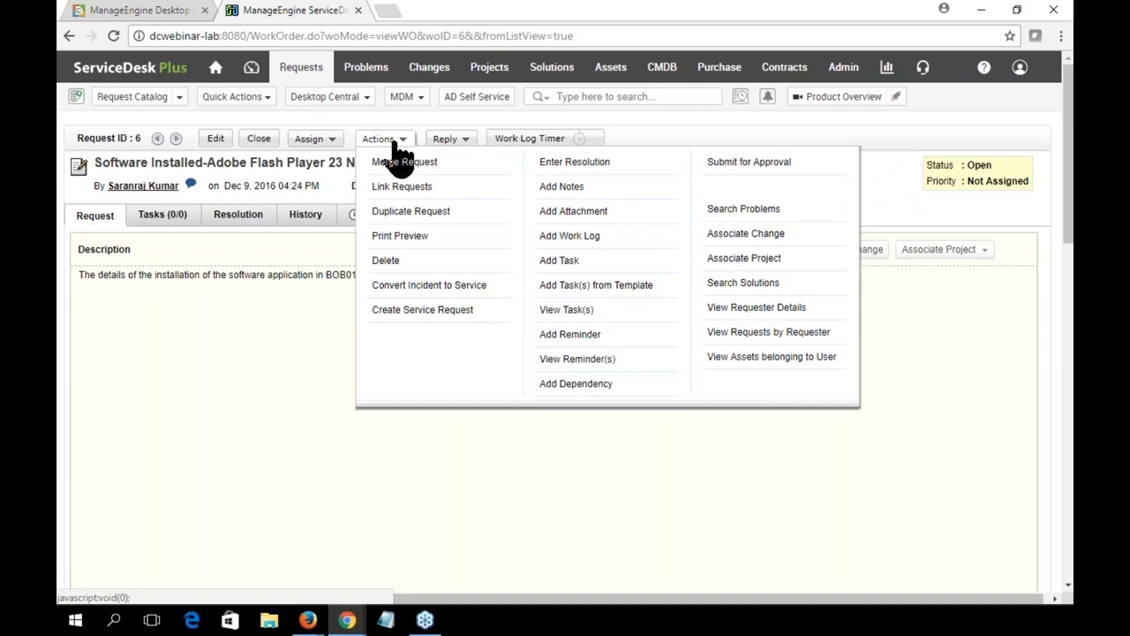
Step: Return to the open requests and view the actions available for the "Desktop Central Need MS Office 2016" request
left_click(298, 67)
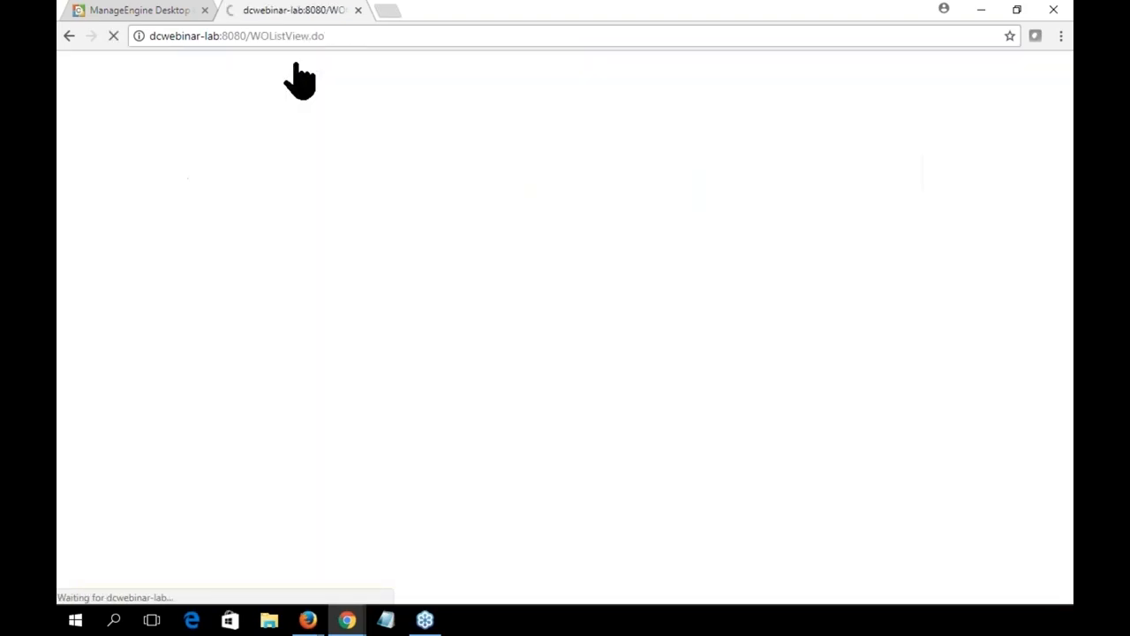
scroll(426, 370, "down", 1)
scroll(424, 364, "down", 1)
left_click(386, 455)
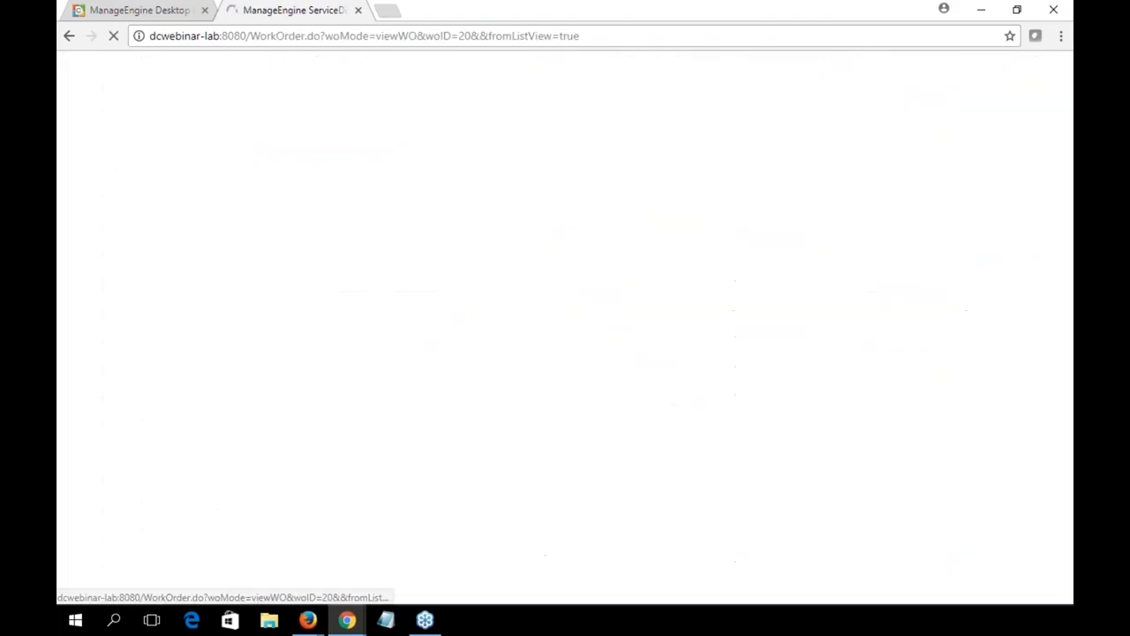
left_click(405, 142)
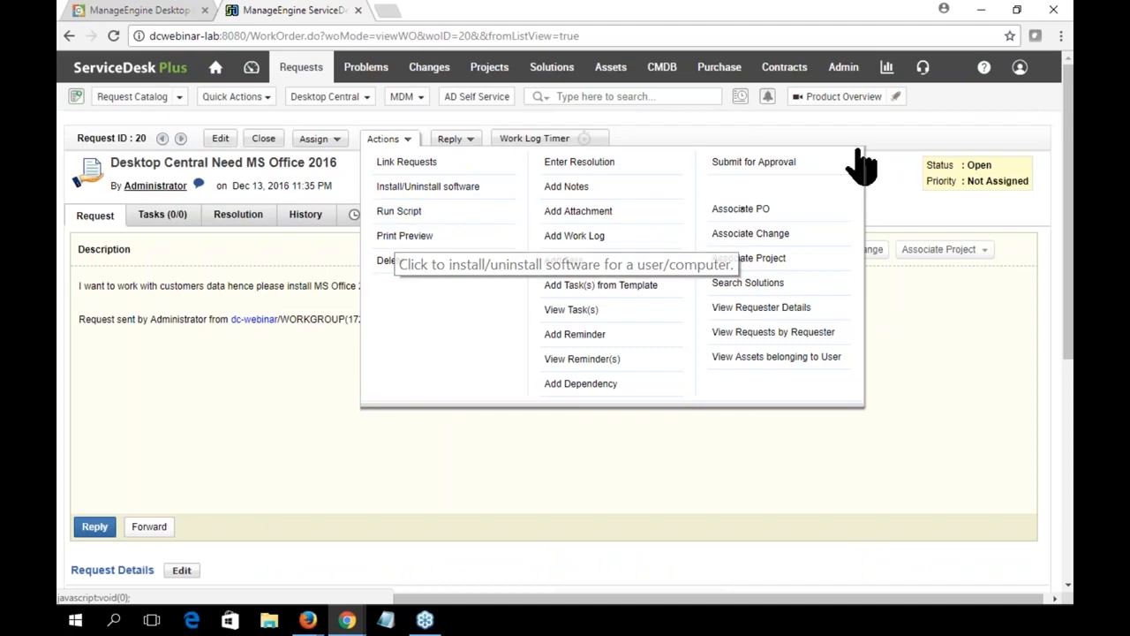
Step: Open the Service Catalog in the administration settings and look over the services in the Software category
left_click(843, 68)
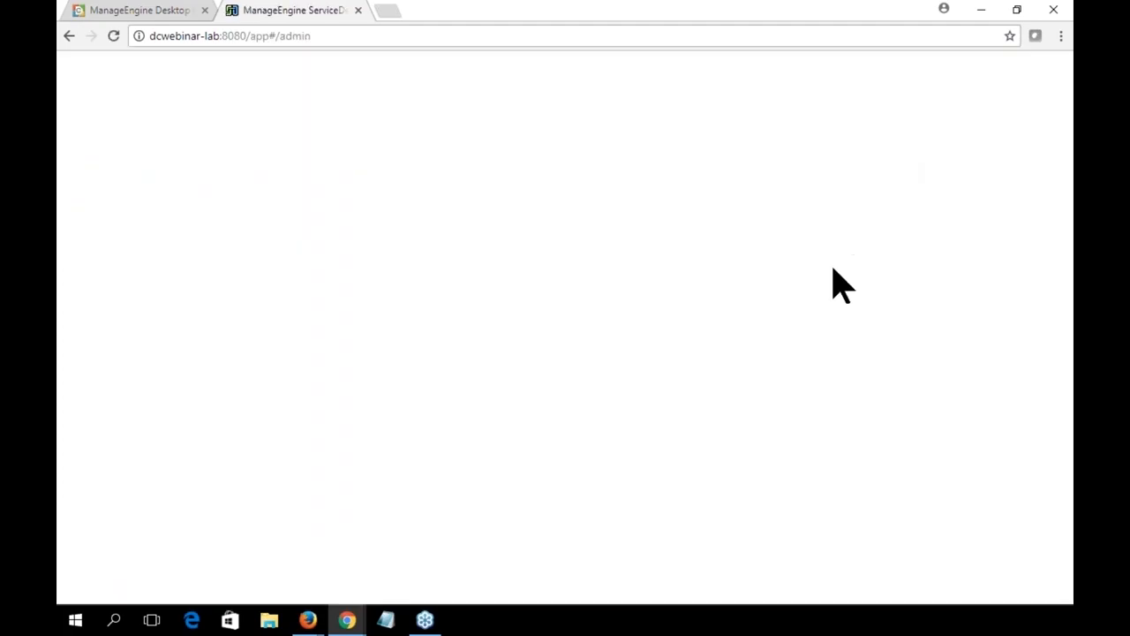
scroll(833, 321, "down", 3)
left_click(578, 345)
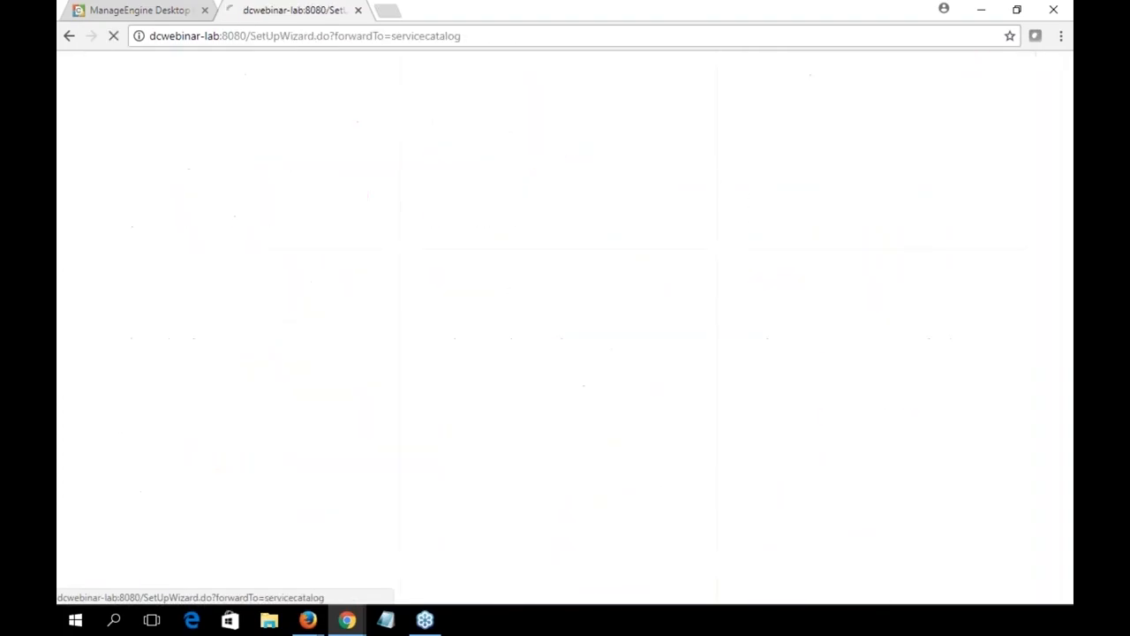
scroll(326, 157, "down", 2)
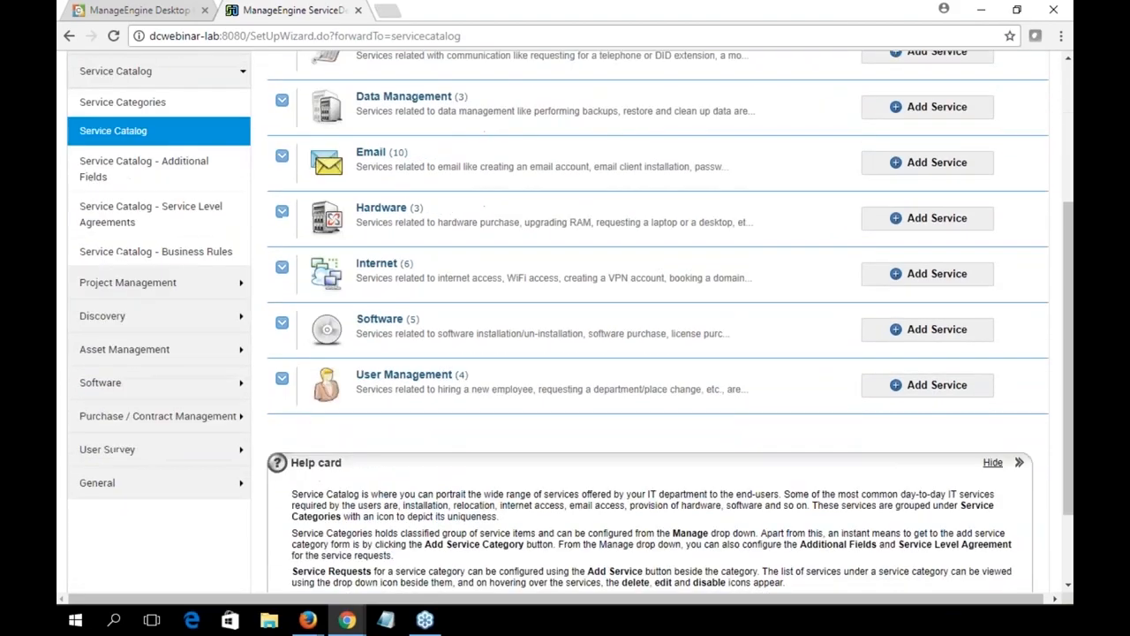
left_click(370, 320)
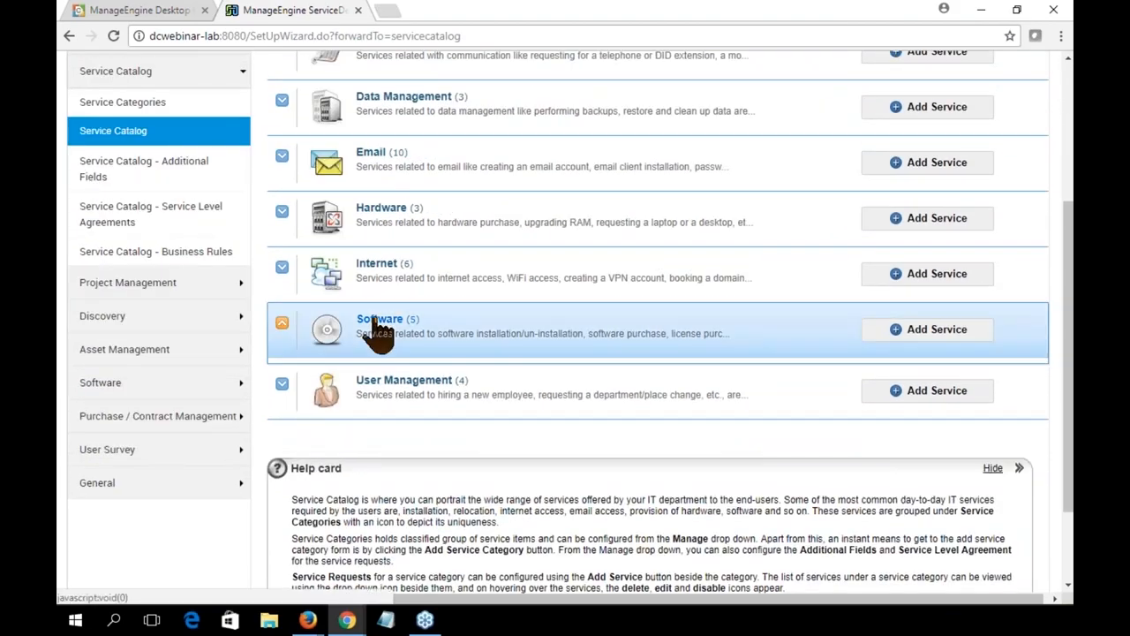
scroll(525, 374, "down", 1)
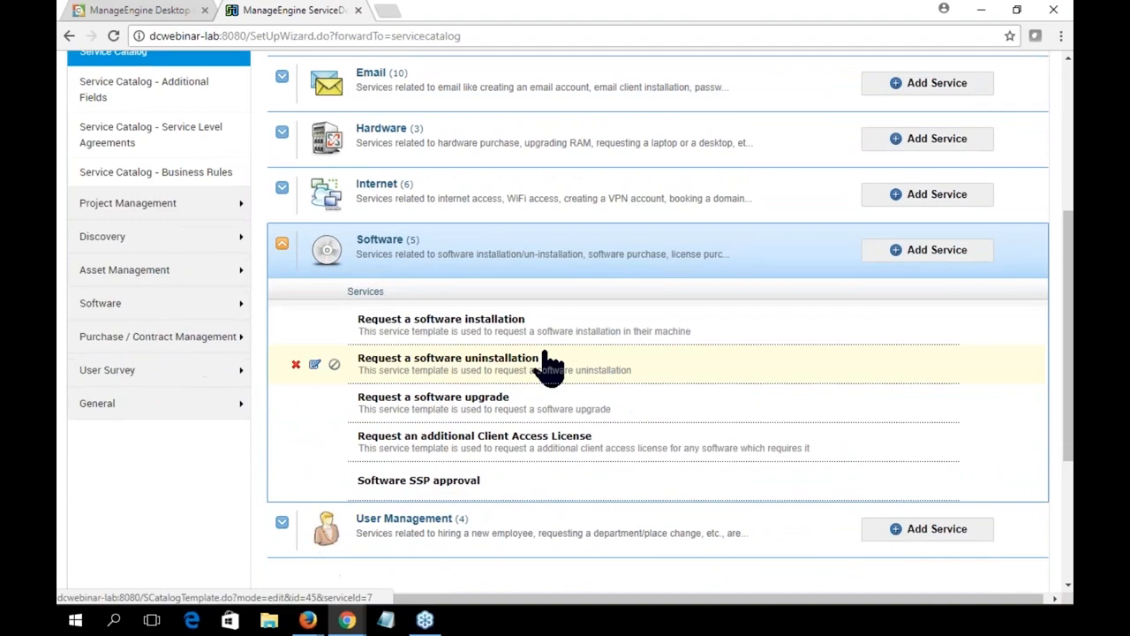
left_click(386, 251)
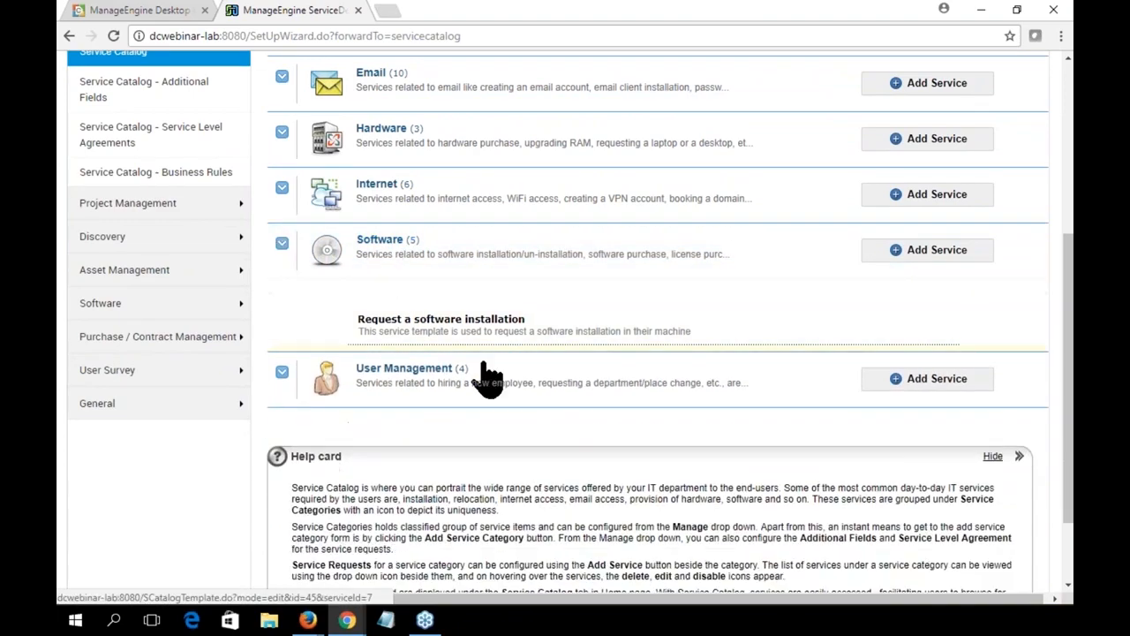
left_click(371, 322)
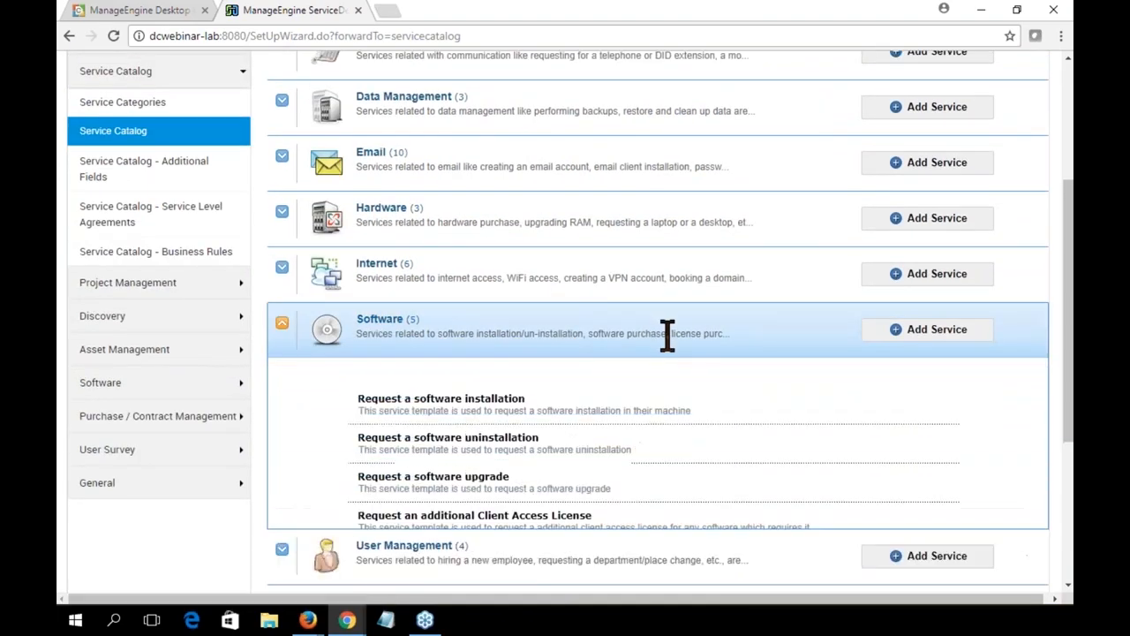
scroll(667, 334, "down", 2)
scroll(329, 244, "up", 5)
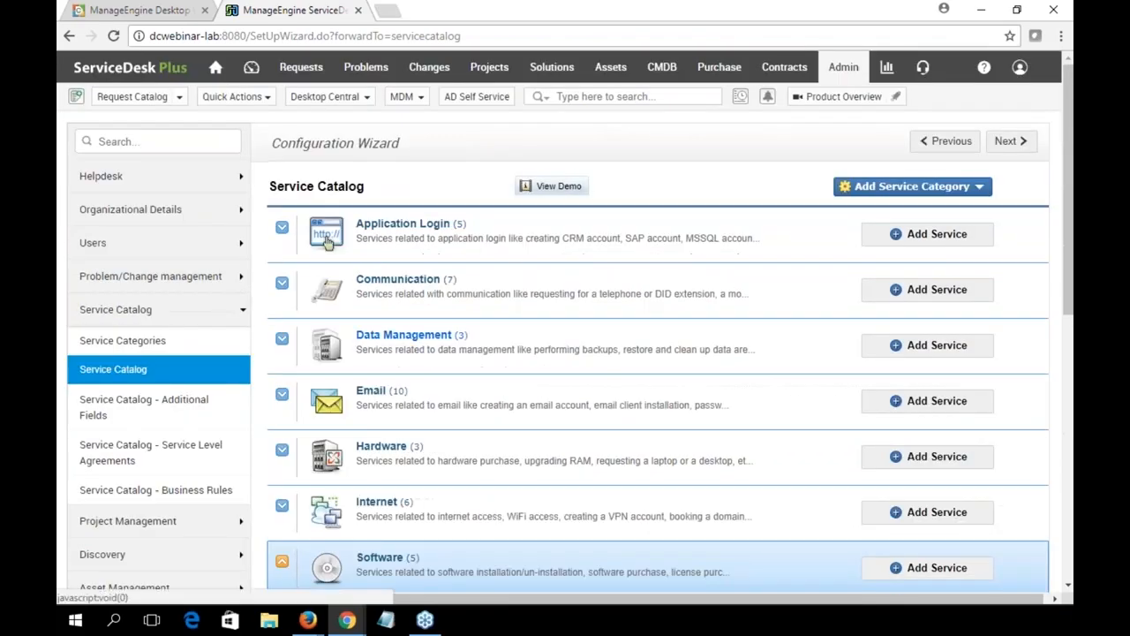
scroll(328, 244, "down", 5)
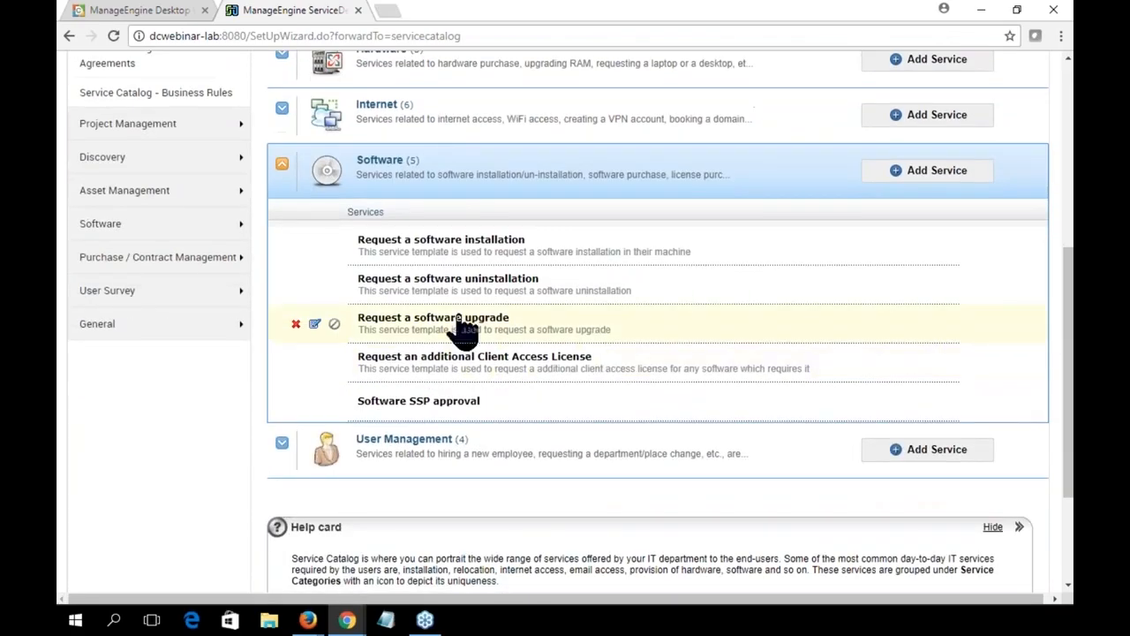
Step: Open the "Request a software installation" template and examine its Work Flow settings, including the Run Script and Install/Uninstall software actions
left_click(433, 248)
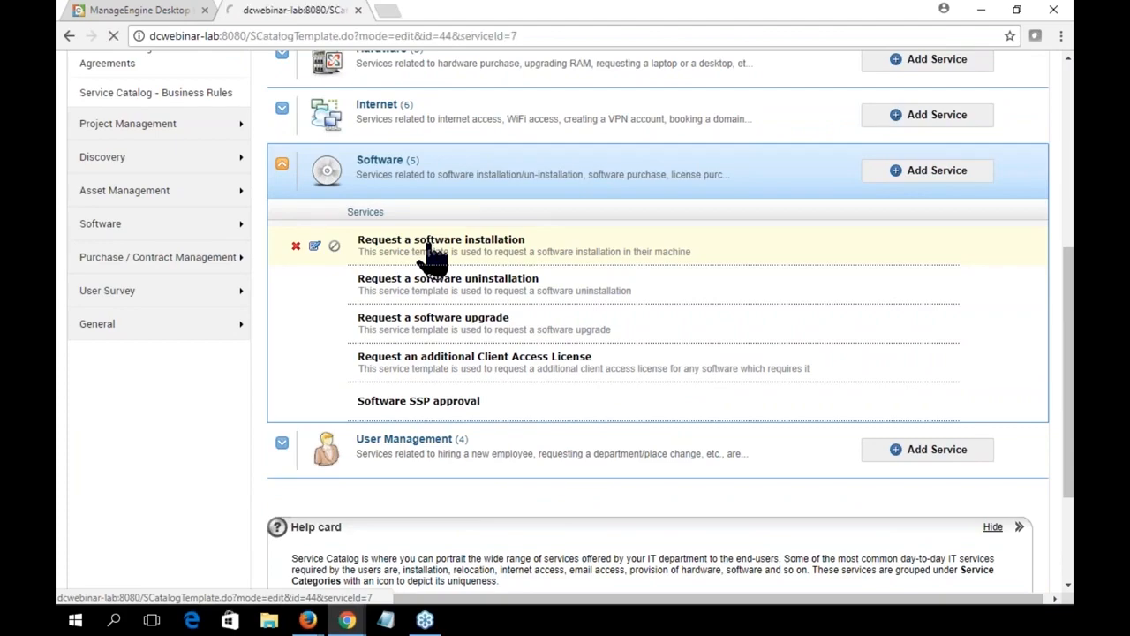
scroll(572, 379, "down", 1)
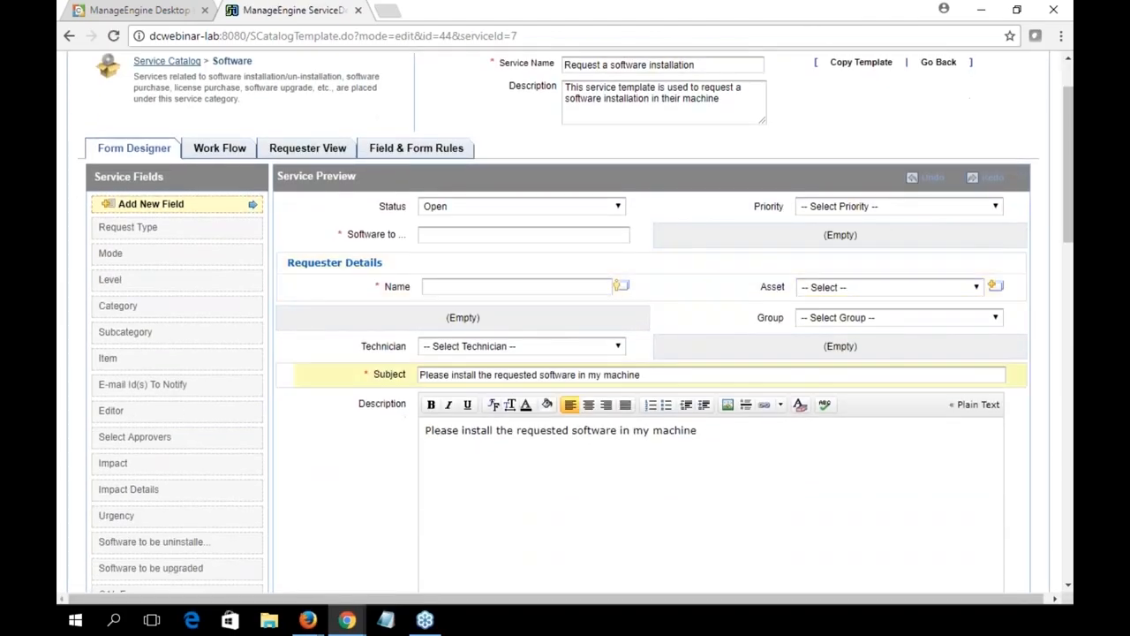
left_click(220, 148)
scroll(540, 423, "down", 10)
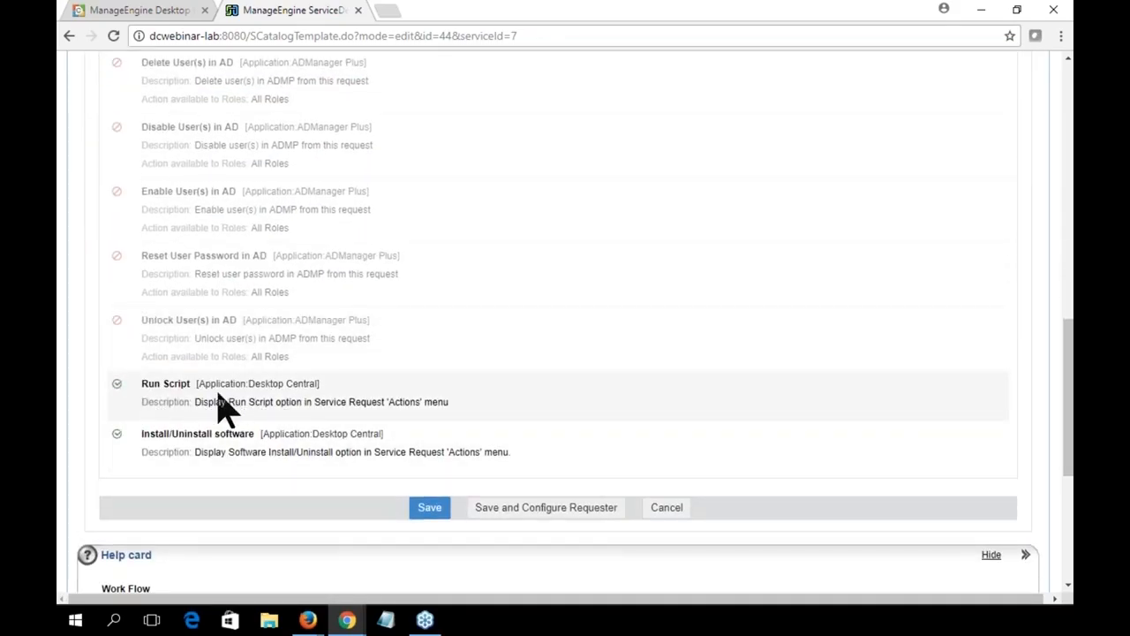
scroll(702, 389, "up", 5)
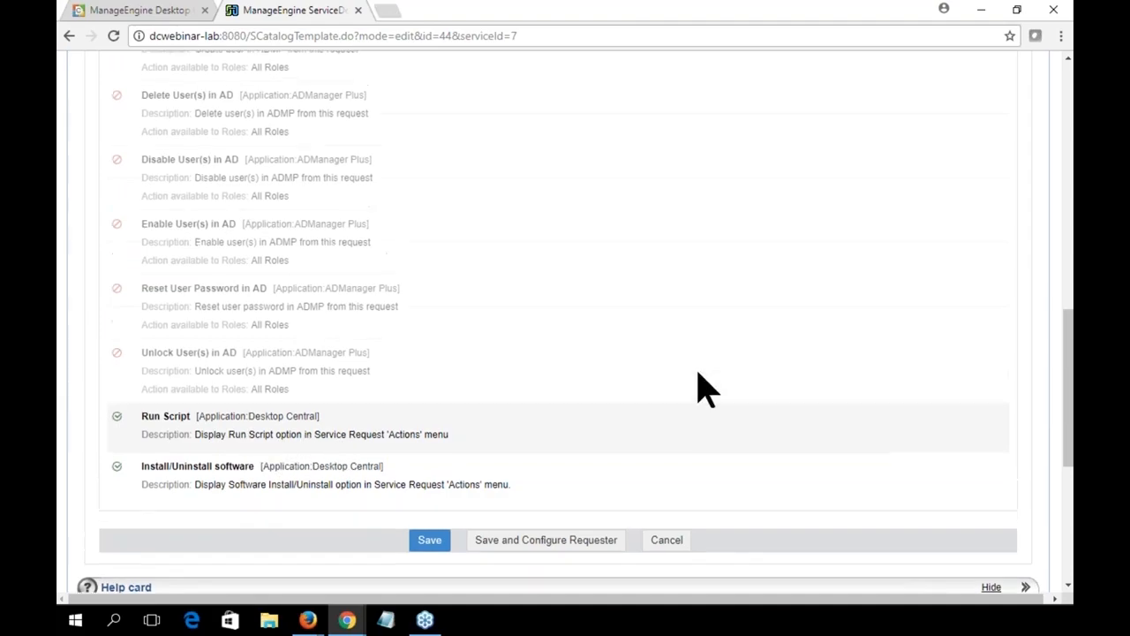
scroll(702, 388, "up", 4)
scroll(701, 386, "down", 10)
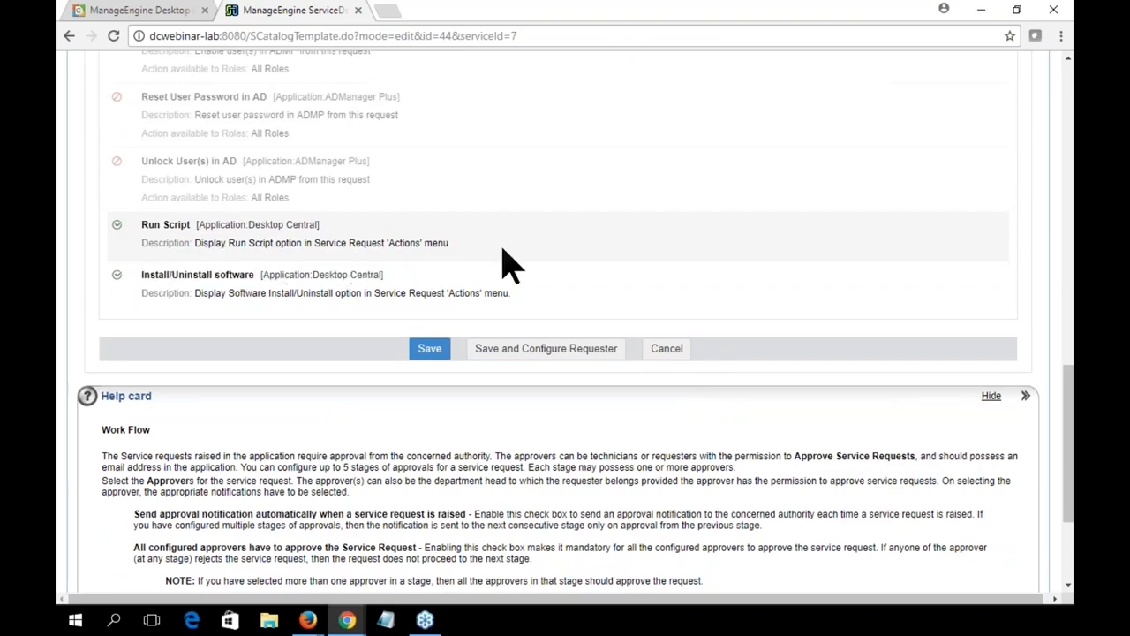
scroll(649, 305, "up", 1)
scroll(650, 304, "up", 10)
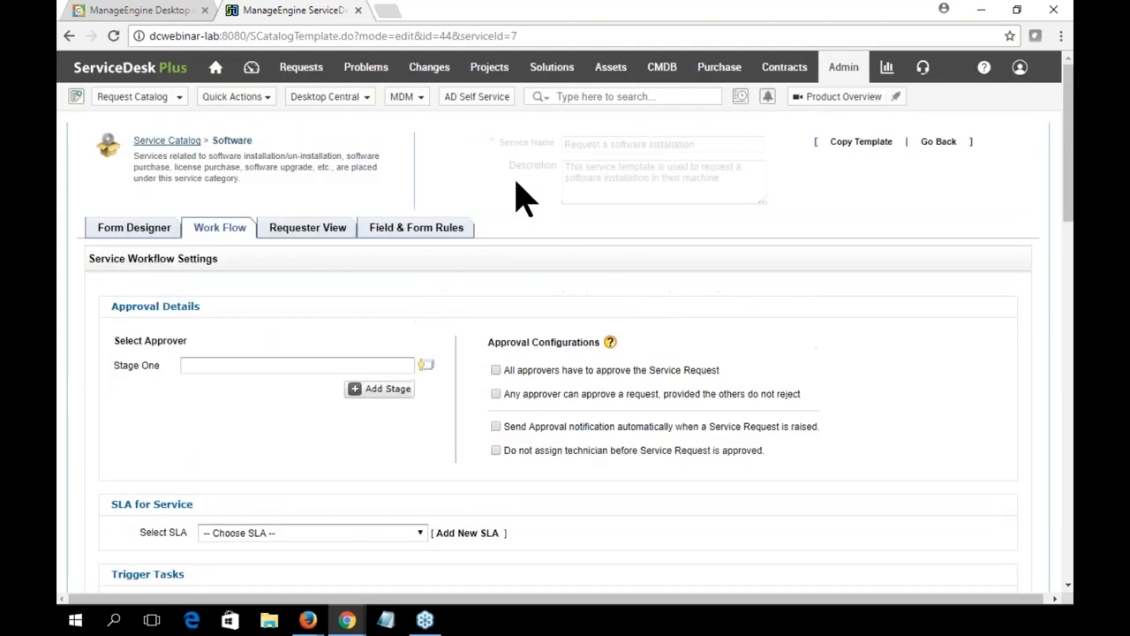
Step: Reopen the "Desktop Central Need MS Office 2016" request and bring up its Run Script form
left_click(314, 68)
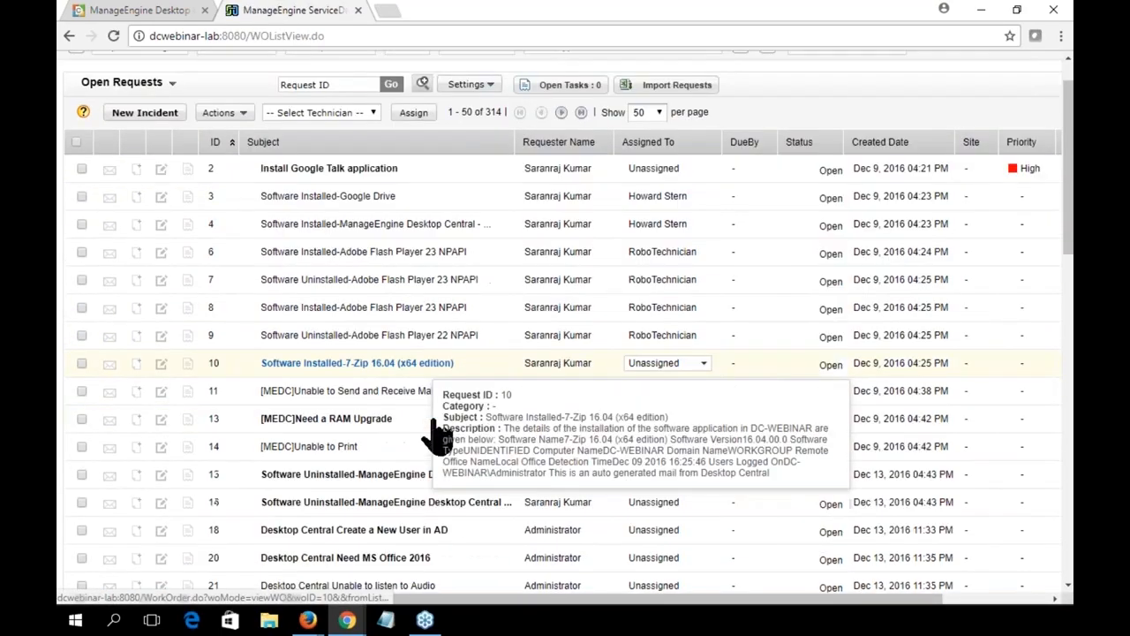
scroll(424, 450, "down", 1)
left_click(412, 529)
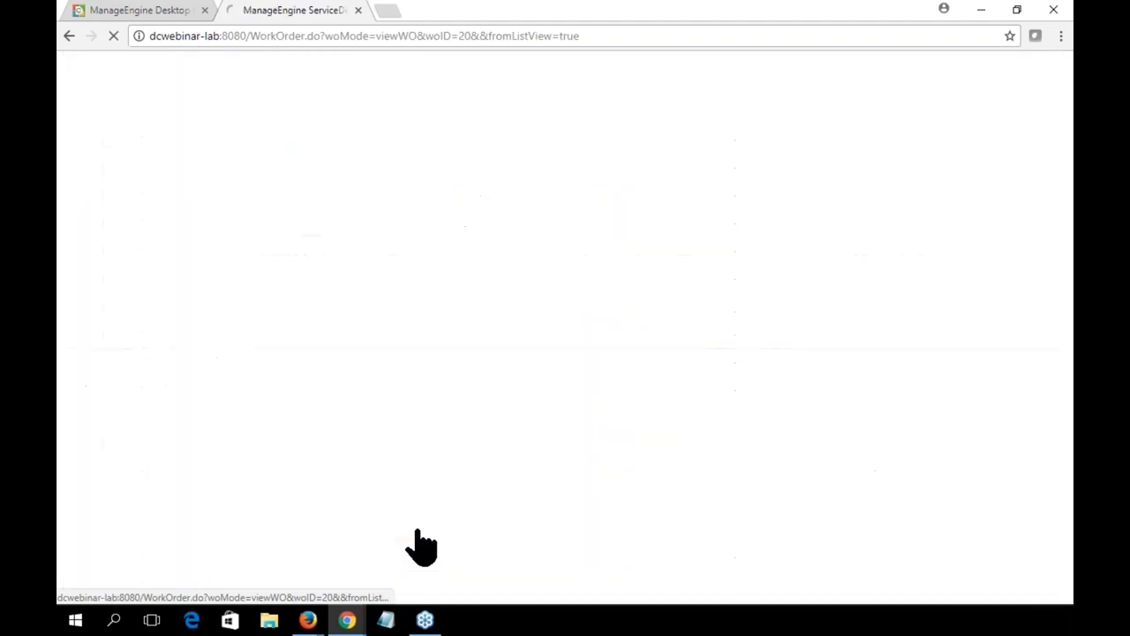
mouse_move(403, 139)
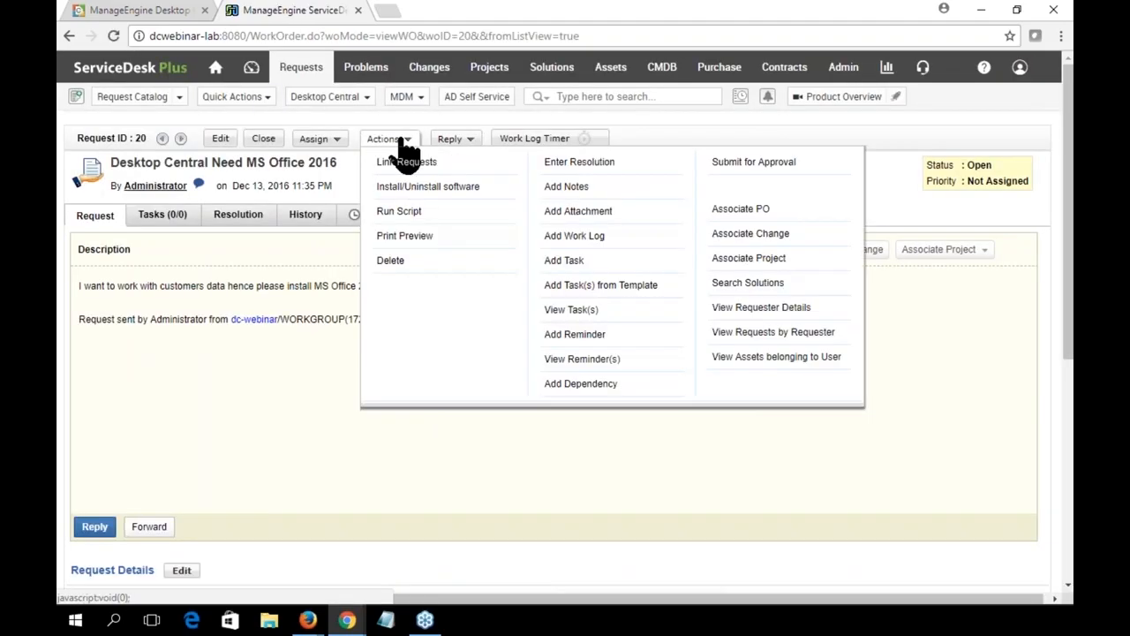
left_click(403, 213)
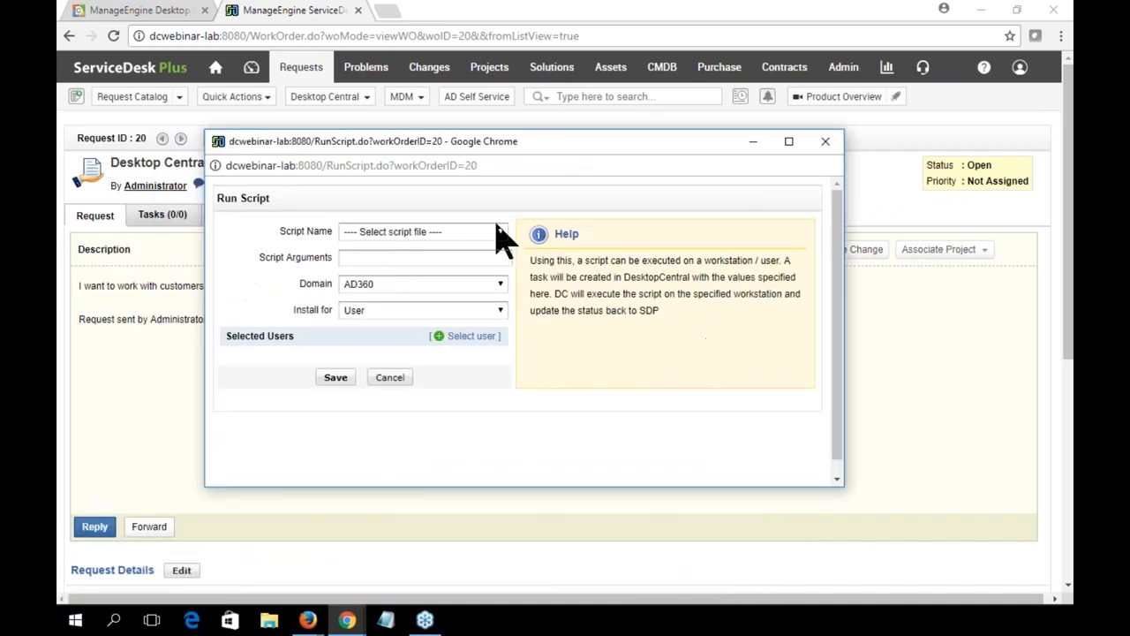
Step: Look through the selectable script files and domains in the Run Script form, and close it without saving
left_click(499, 231)
left_click_drag(527, 272, 524, 345)
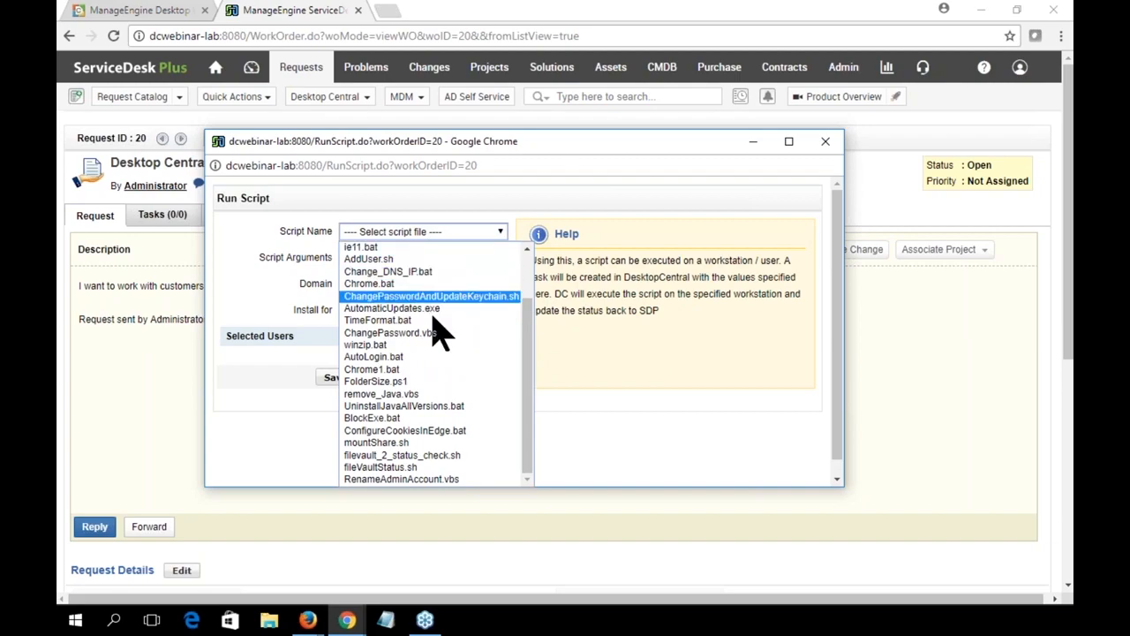
left_click(245, 298)
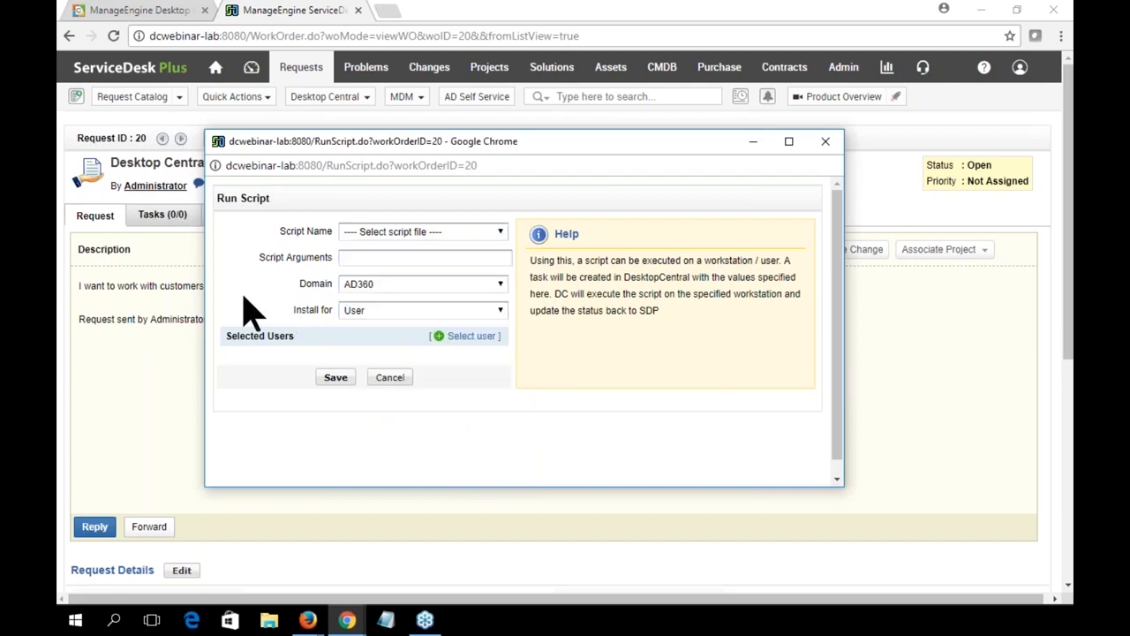
left_click(501, 285)
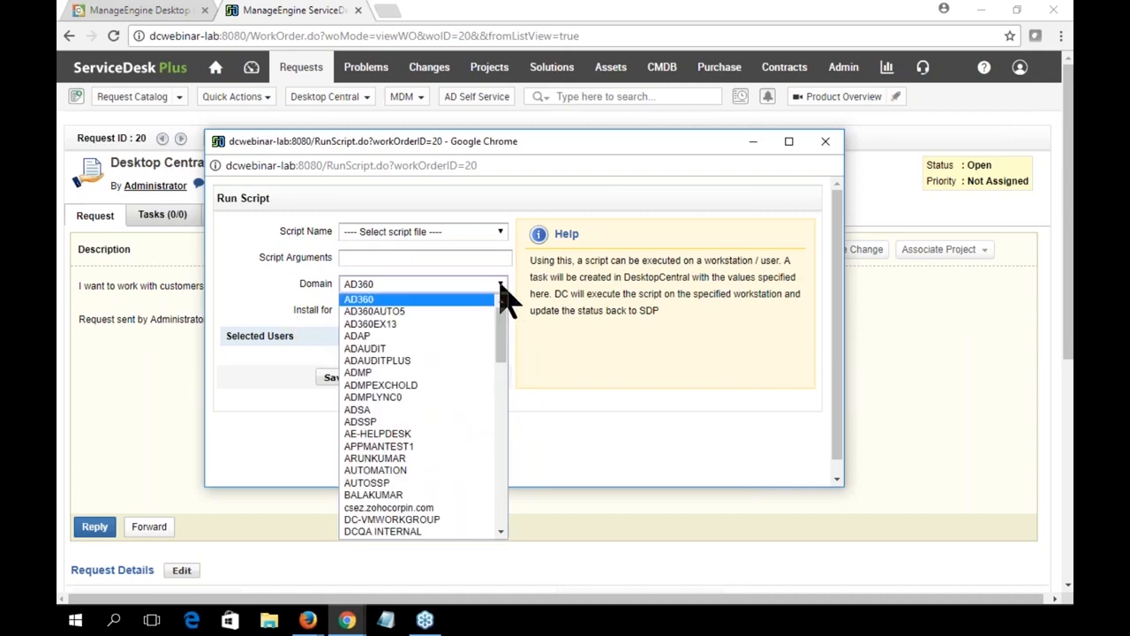
left_click_drag(501, 328, 498, 570)
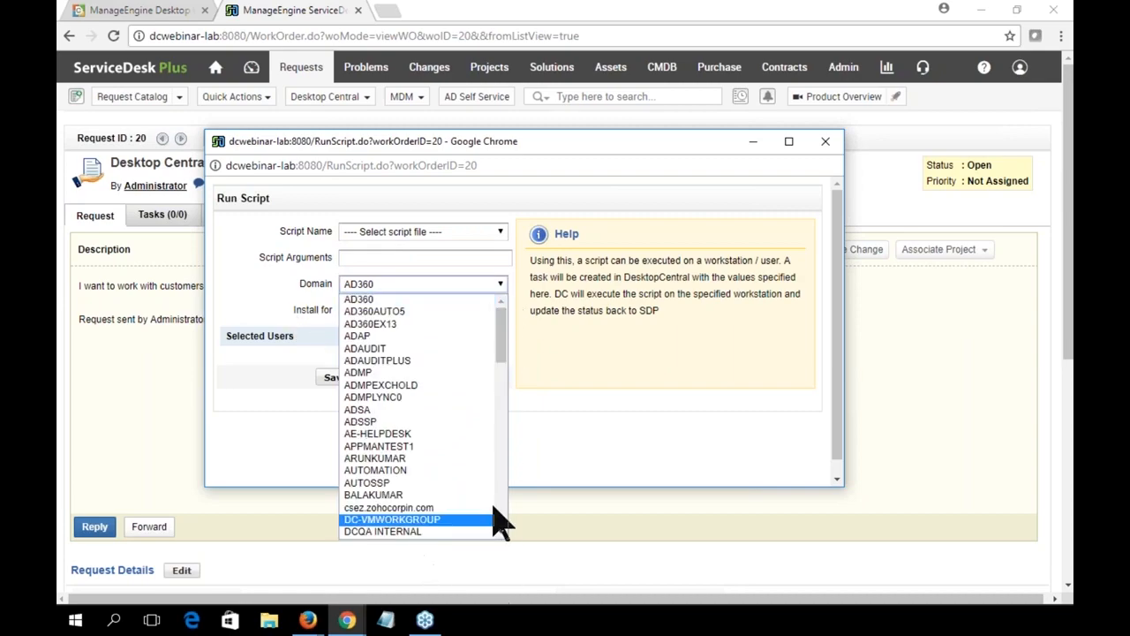
left_click_drag(507, 346, 501, 526)
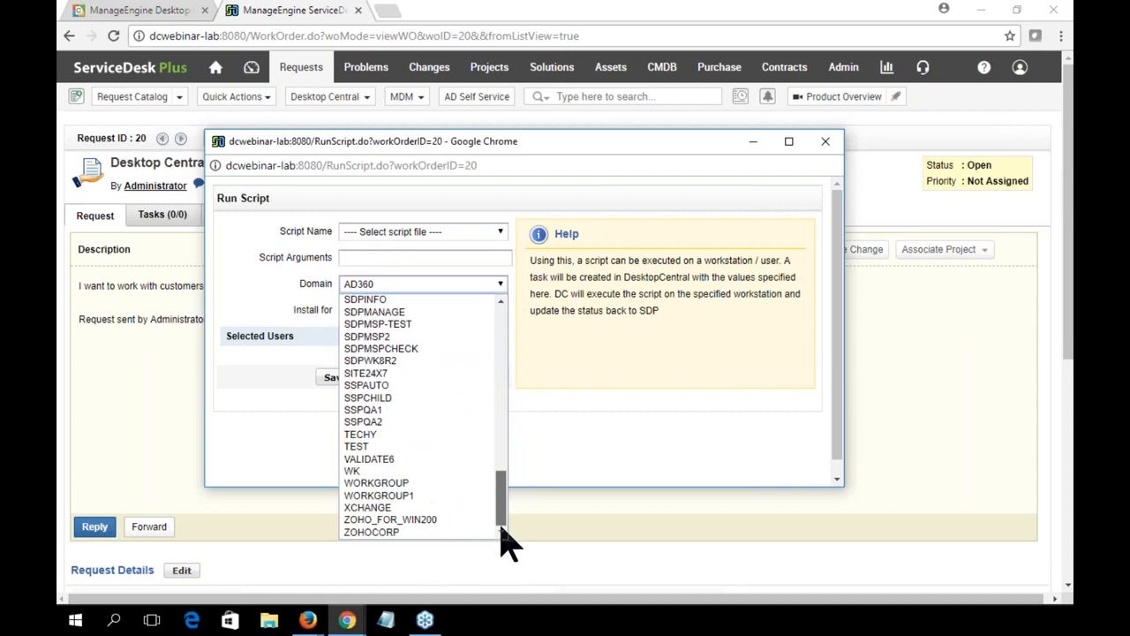
left_click(406, 530)
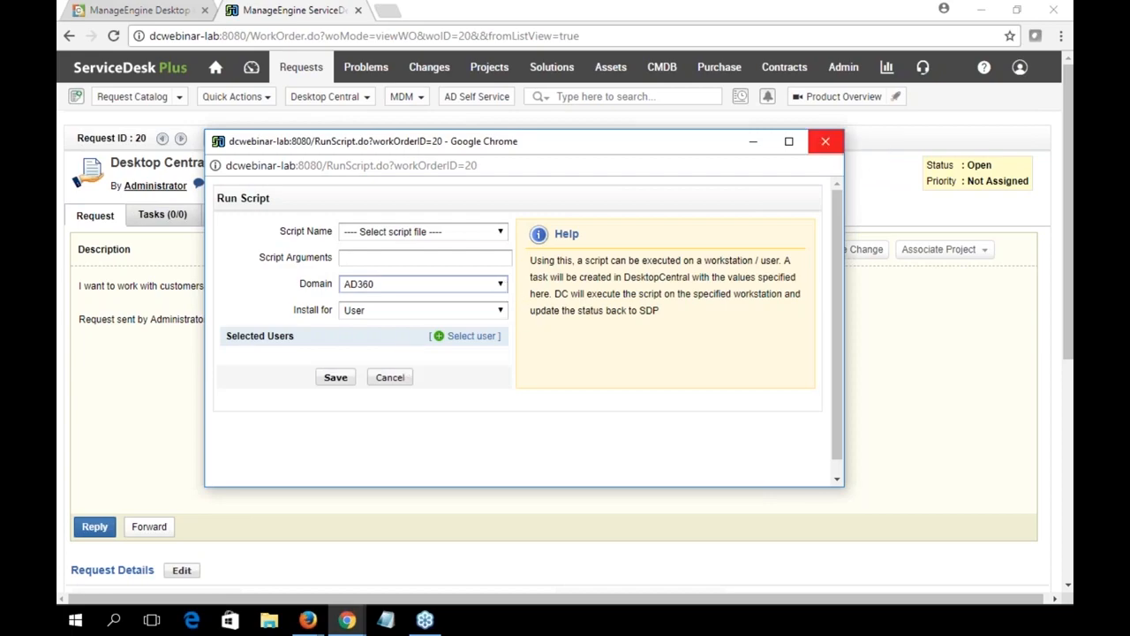
left_click(827, 141)
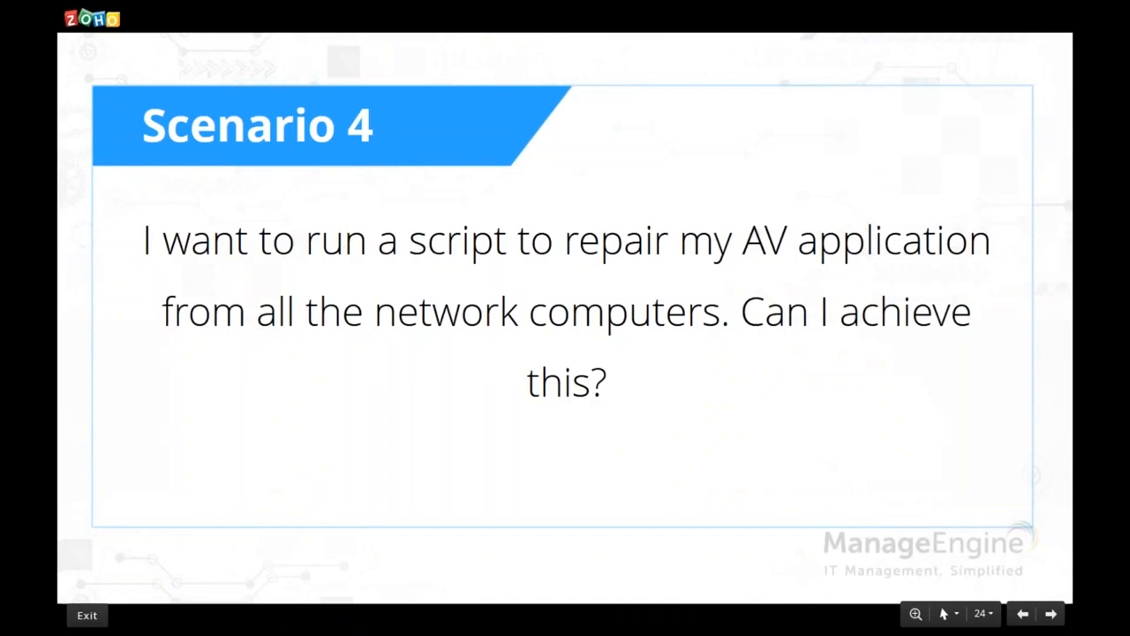
key("Right")
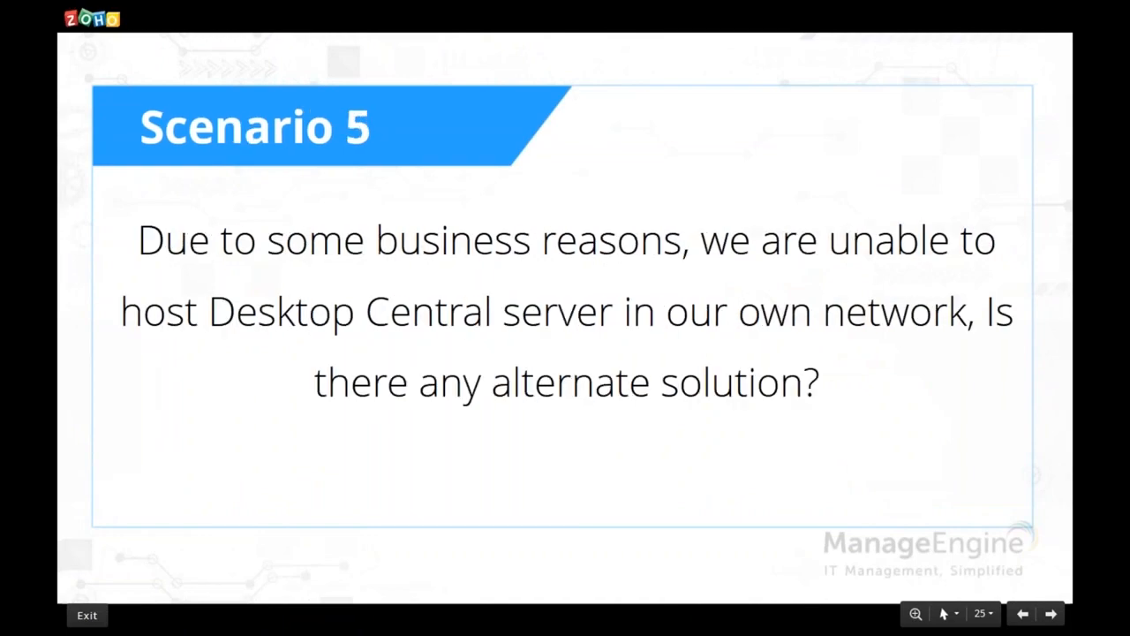